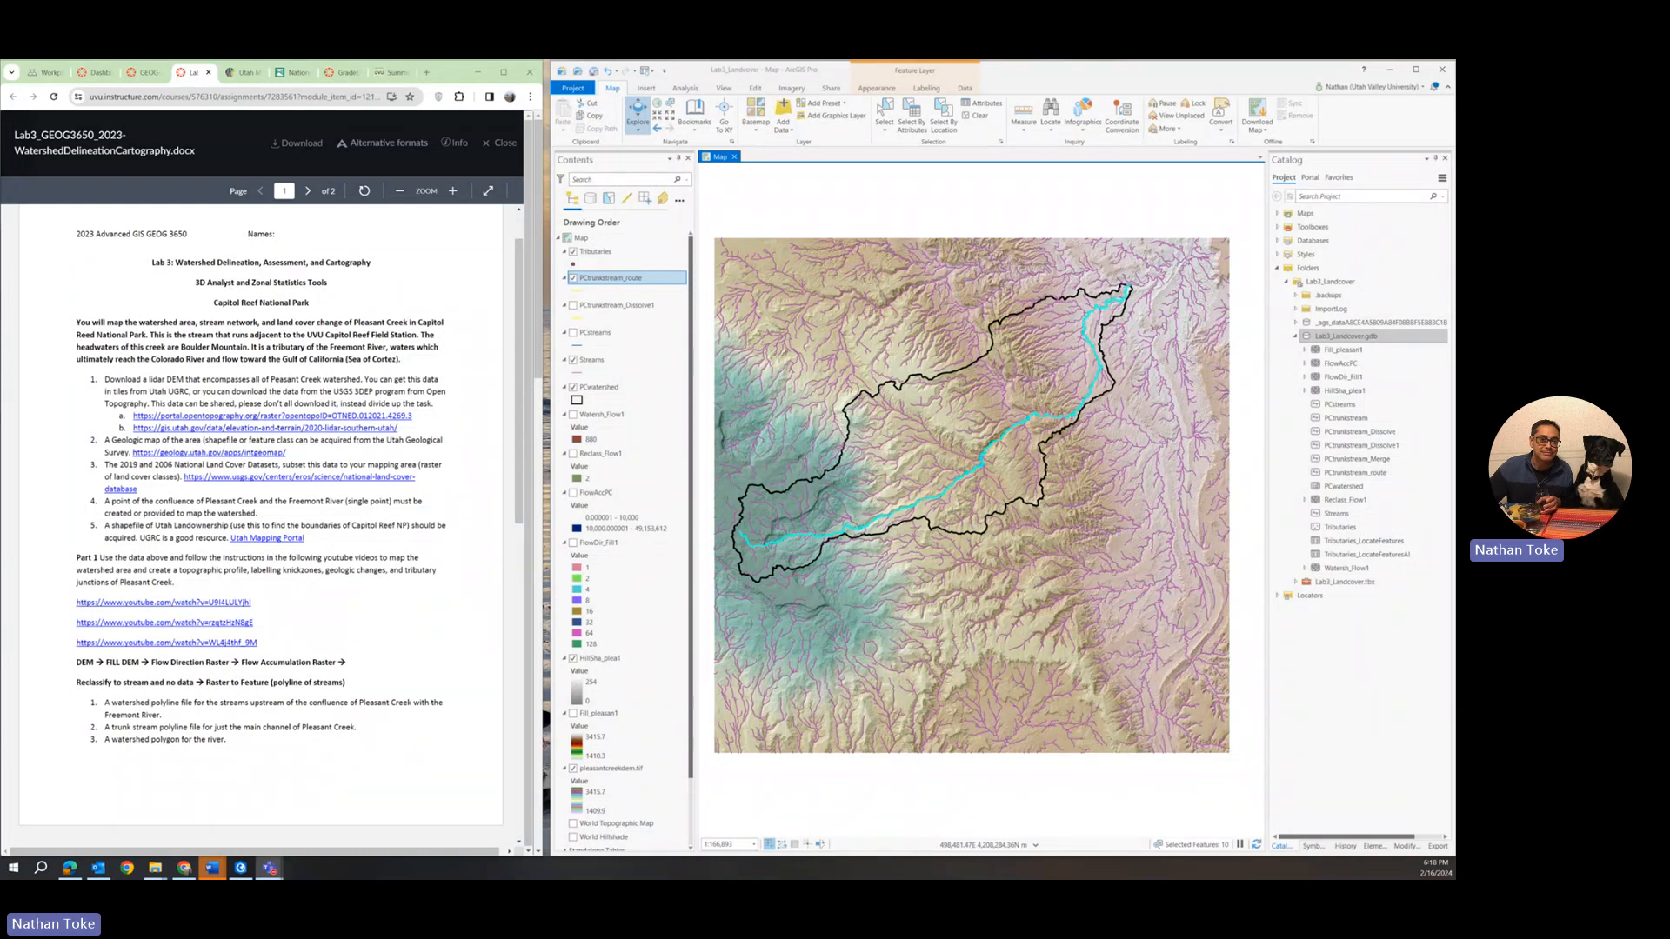
Read through the Lab 3 assignment's data requirements, Part 1 and Part 2 instructions, and turn-in items.
{"action": "scroll", "coordinate": [328, 607], "scroll_direction": "down", "scroll_amount": 7}
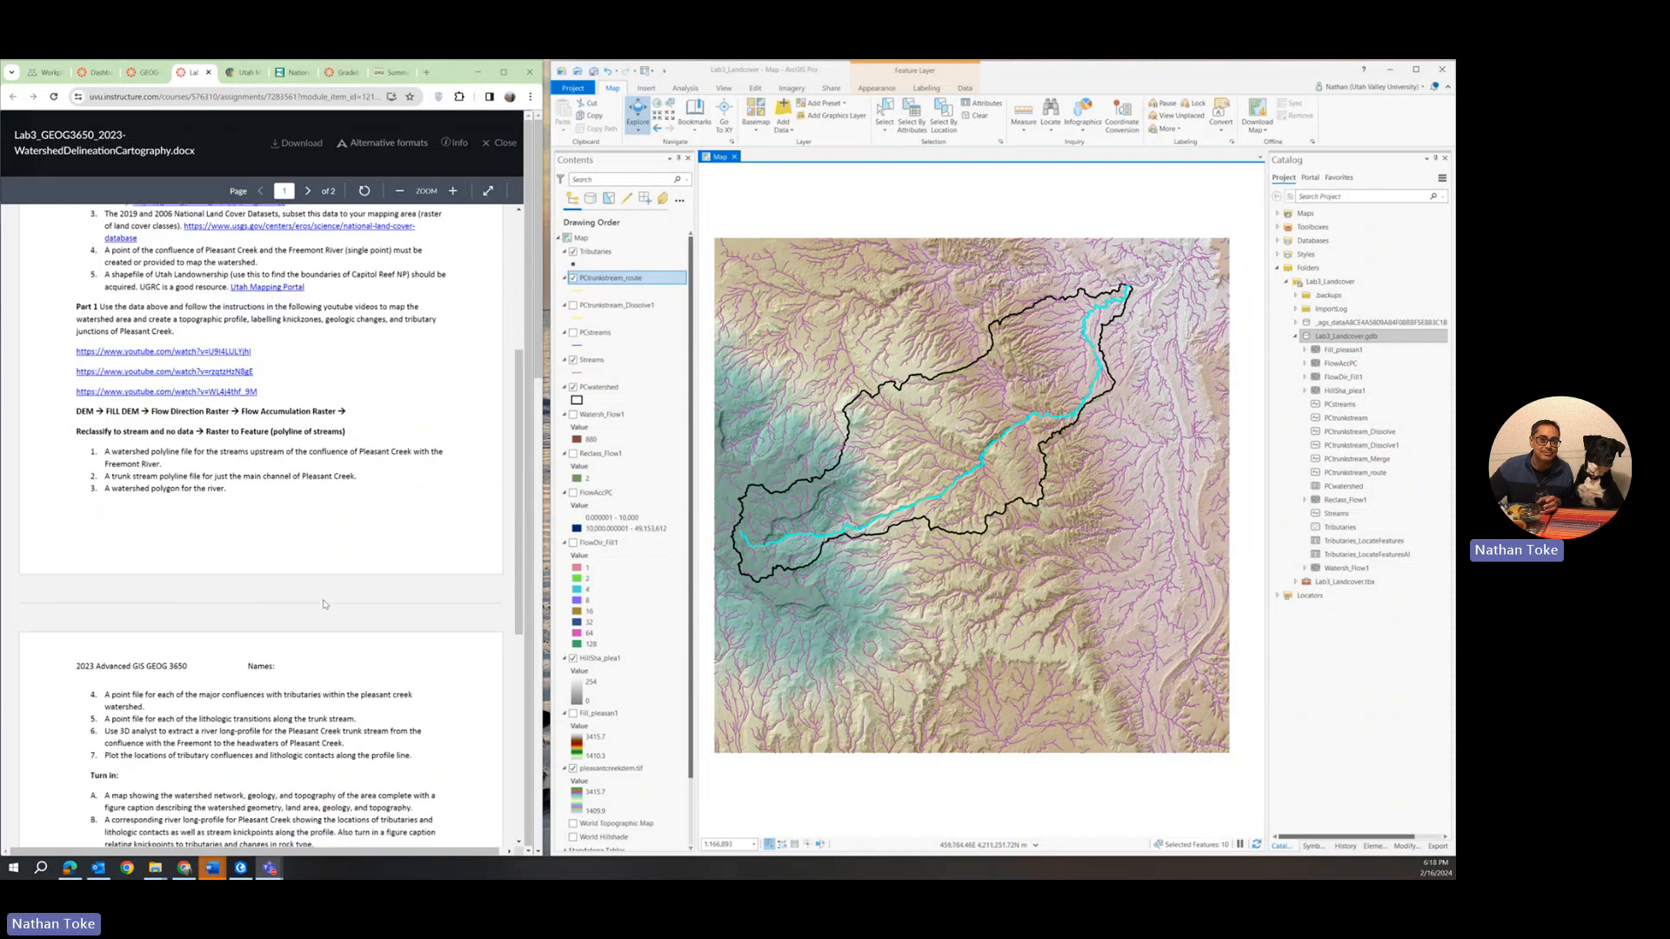
{"action": "scroll", "coordinate": [324, 605], "scroll_direction": "down", "scroll_amount": 1}
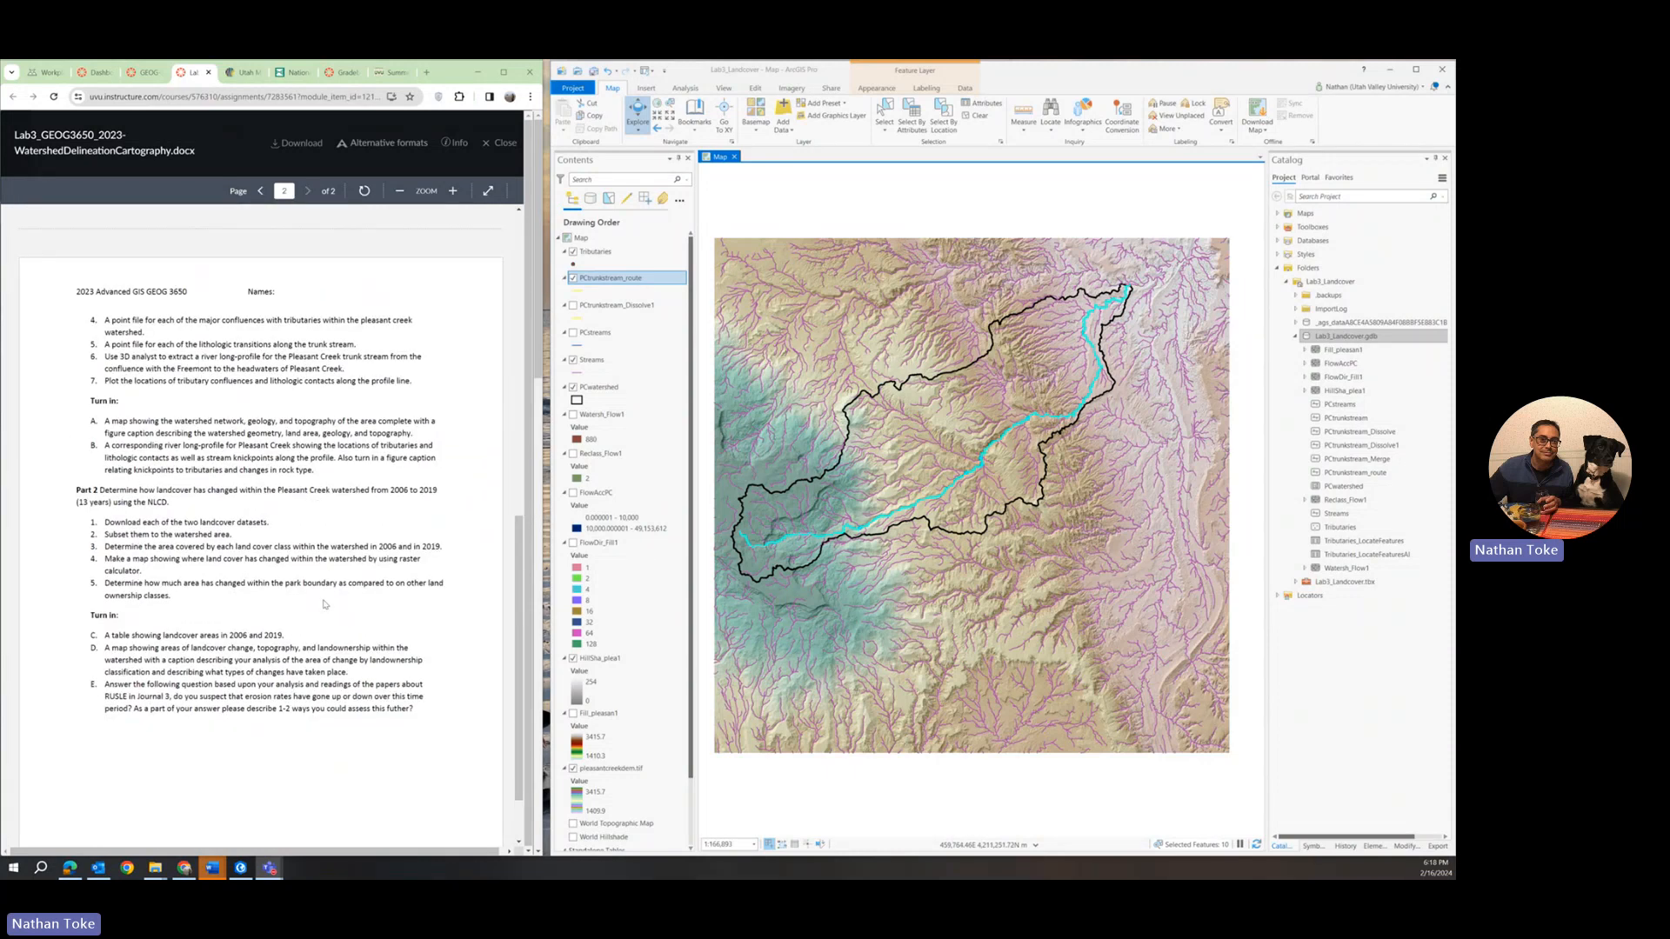
{"action": "scroll", "coordinate": [296, 592], "scroll_direction": "down", "scroll_amount": 2}
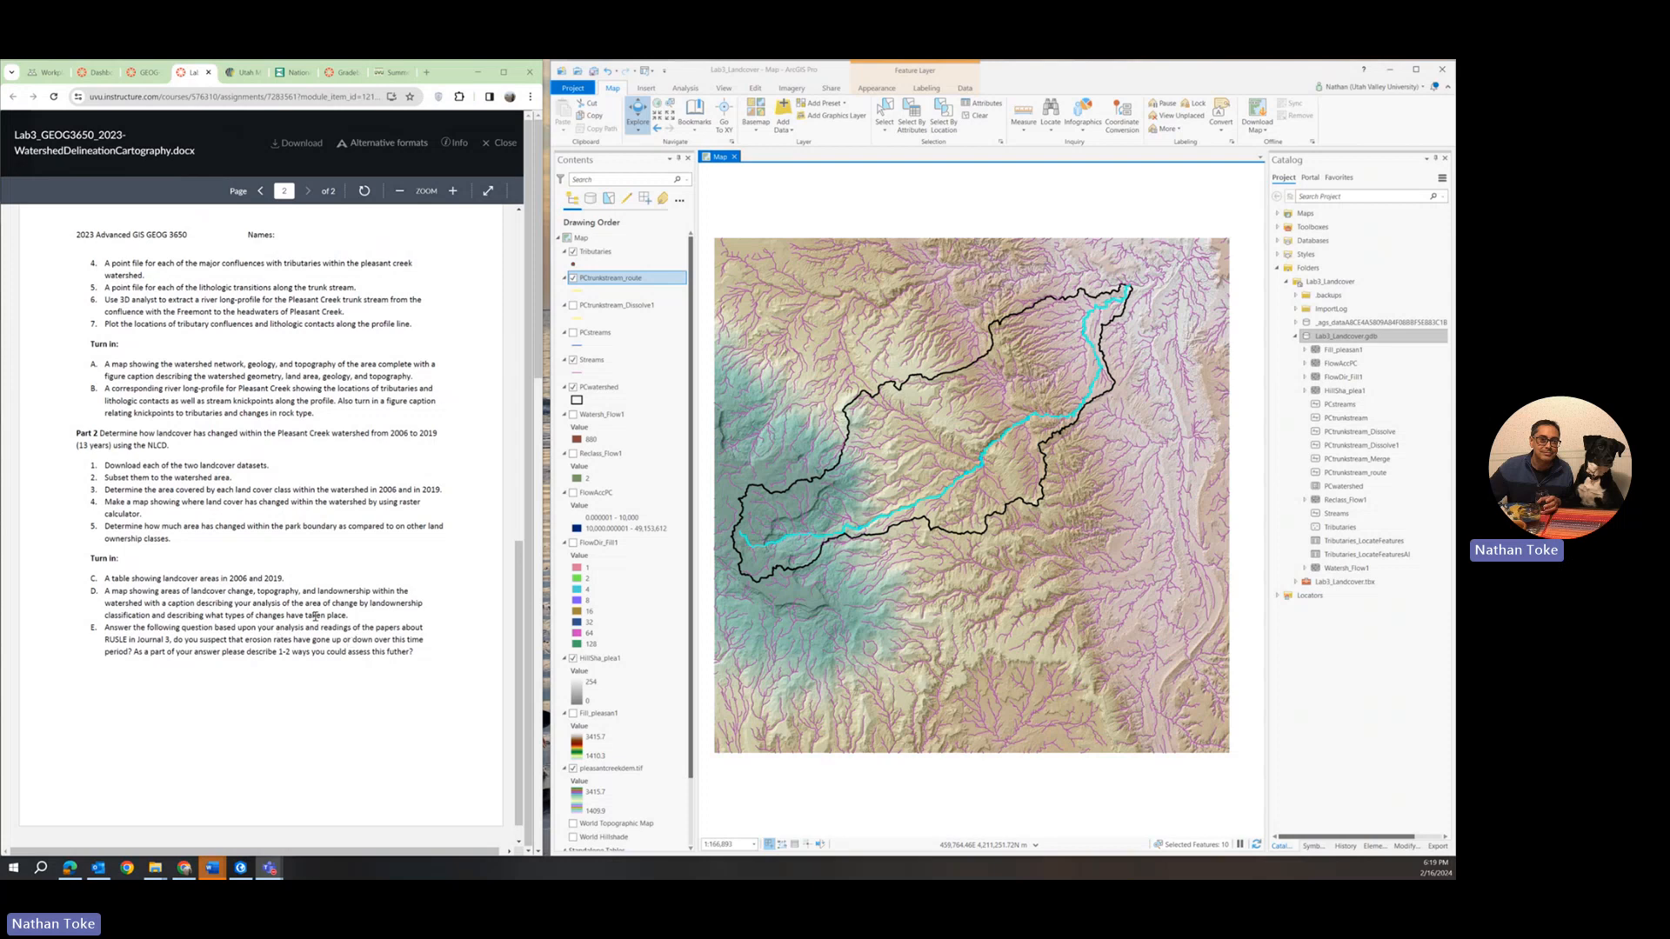
{"action": "scroll", "coordinate": [248, 422], "scroll_direction": "up", "scroll_amount": 10}
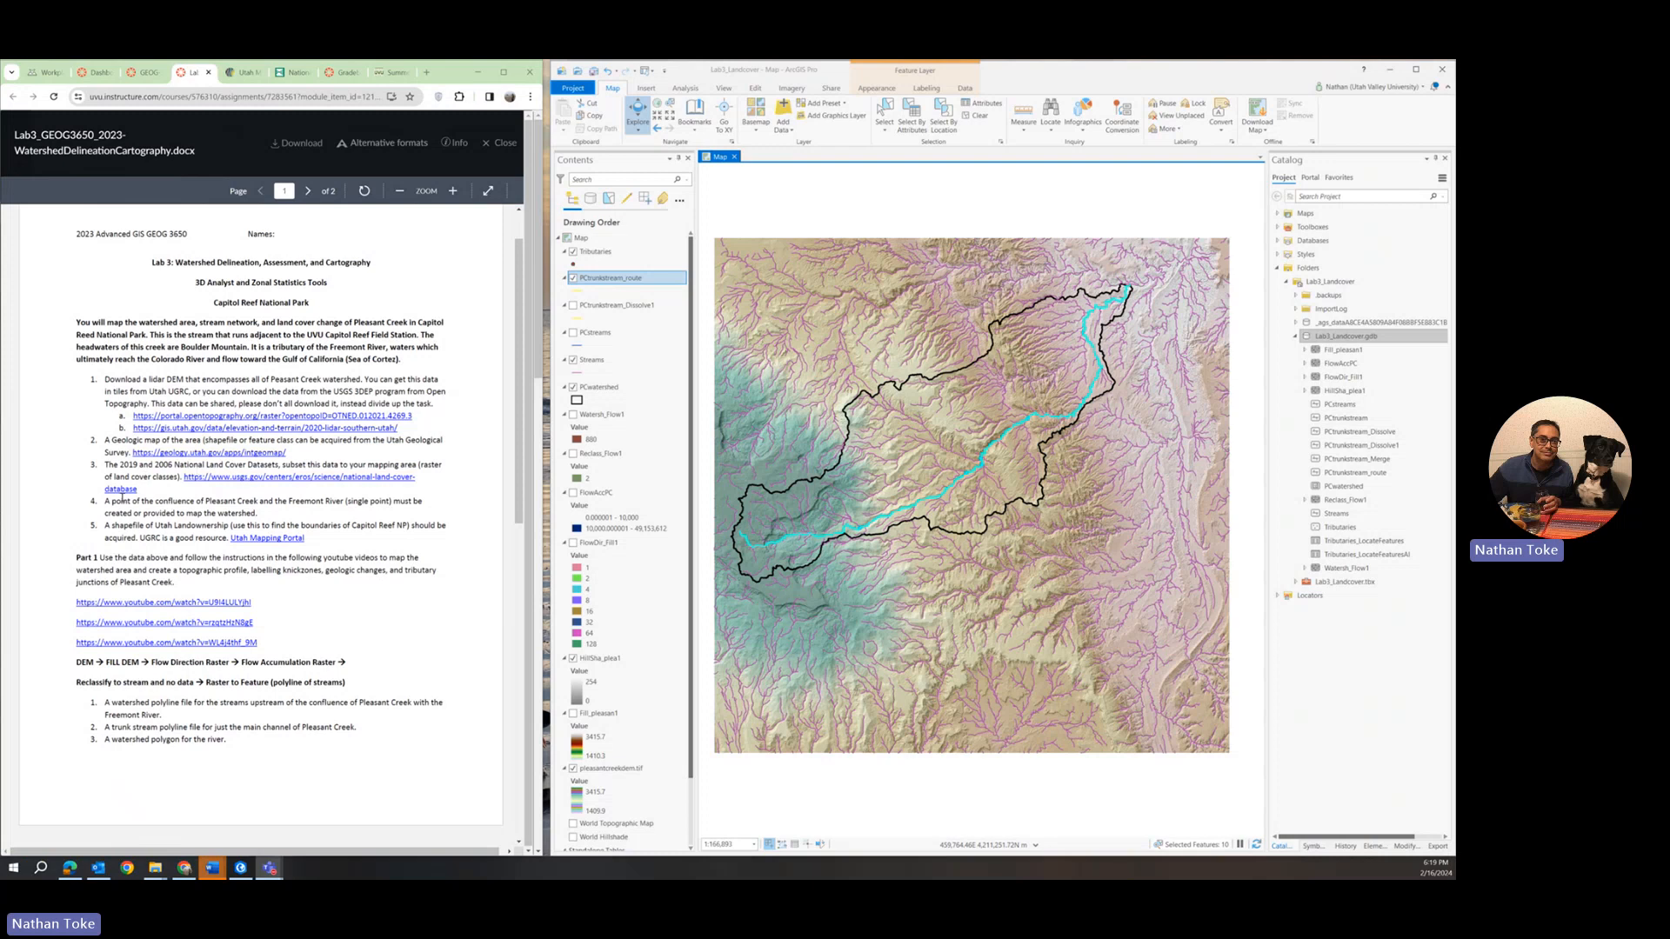
Switch to the UGRC Land Ownership page and review its field descriptions and download options.
{"action": "left_click", "coordinate": [269, 542]}
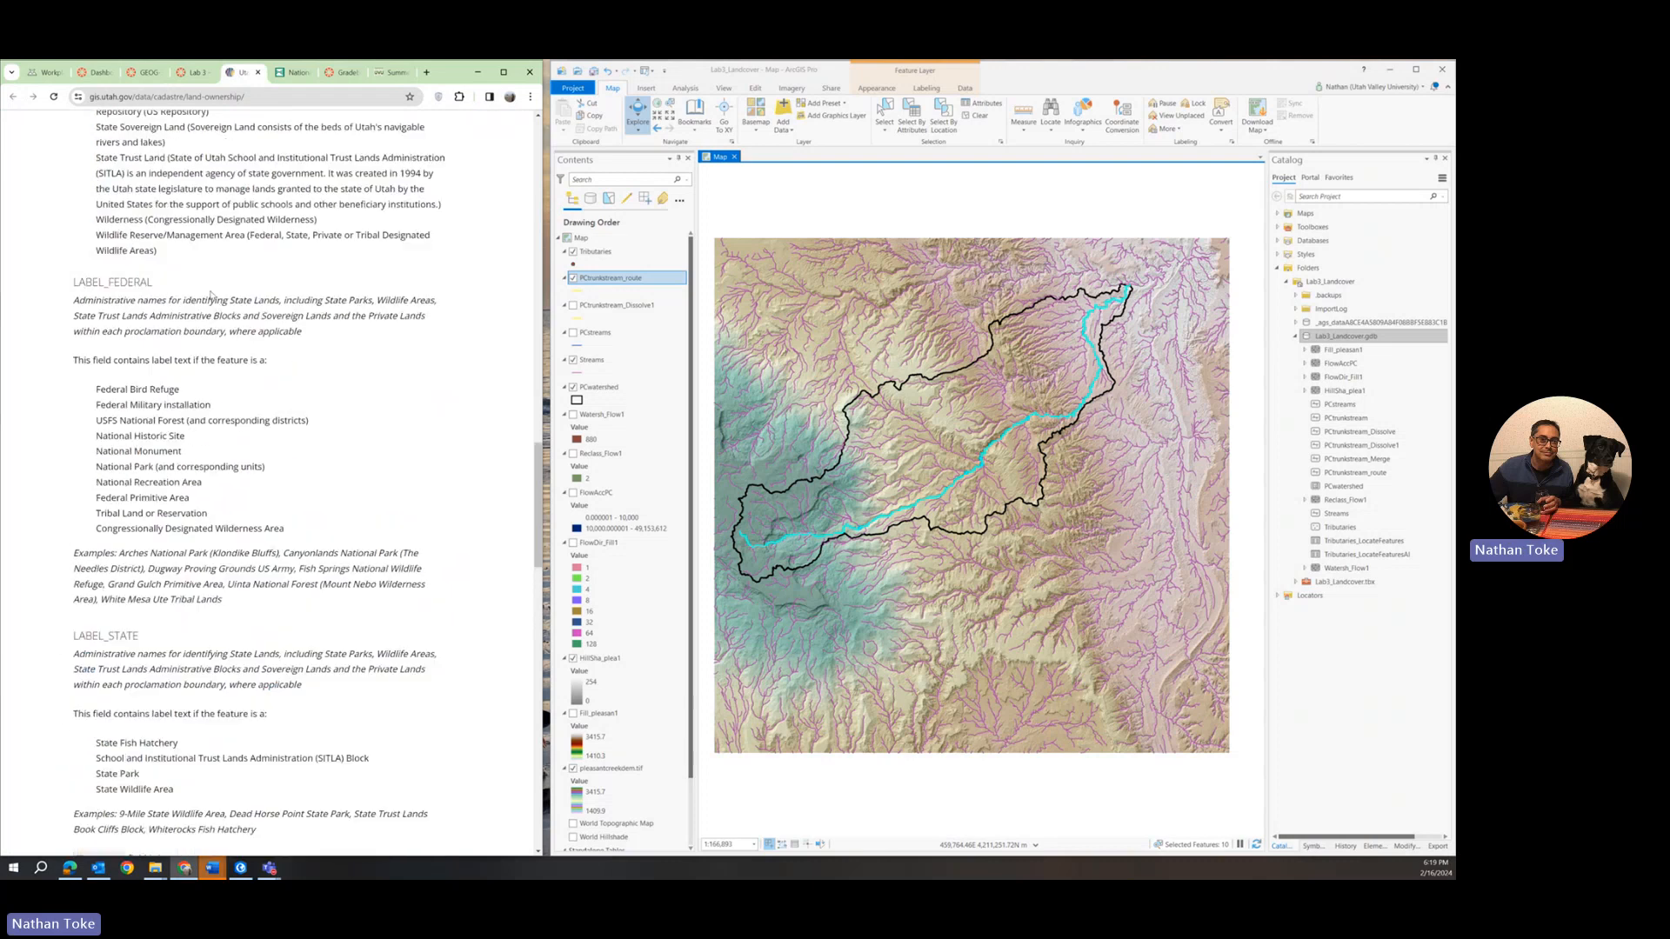
{"action": "scroll", "coordinate": [210, 295], "scroll_direction": "up", "scroll_amount": 15}
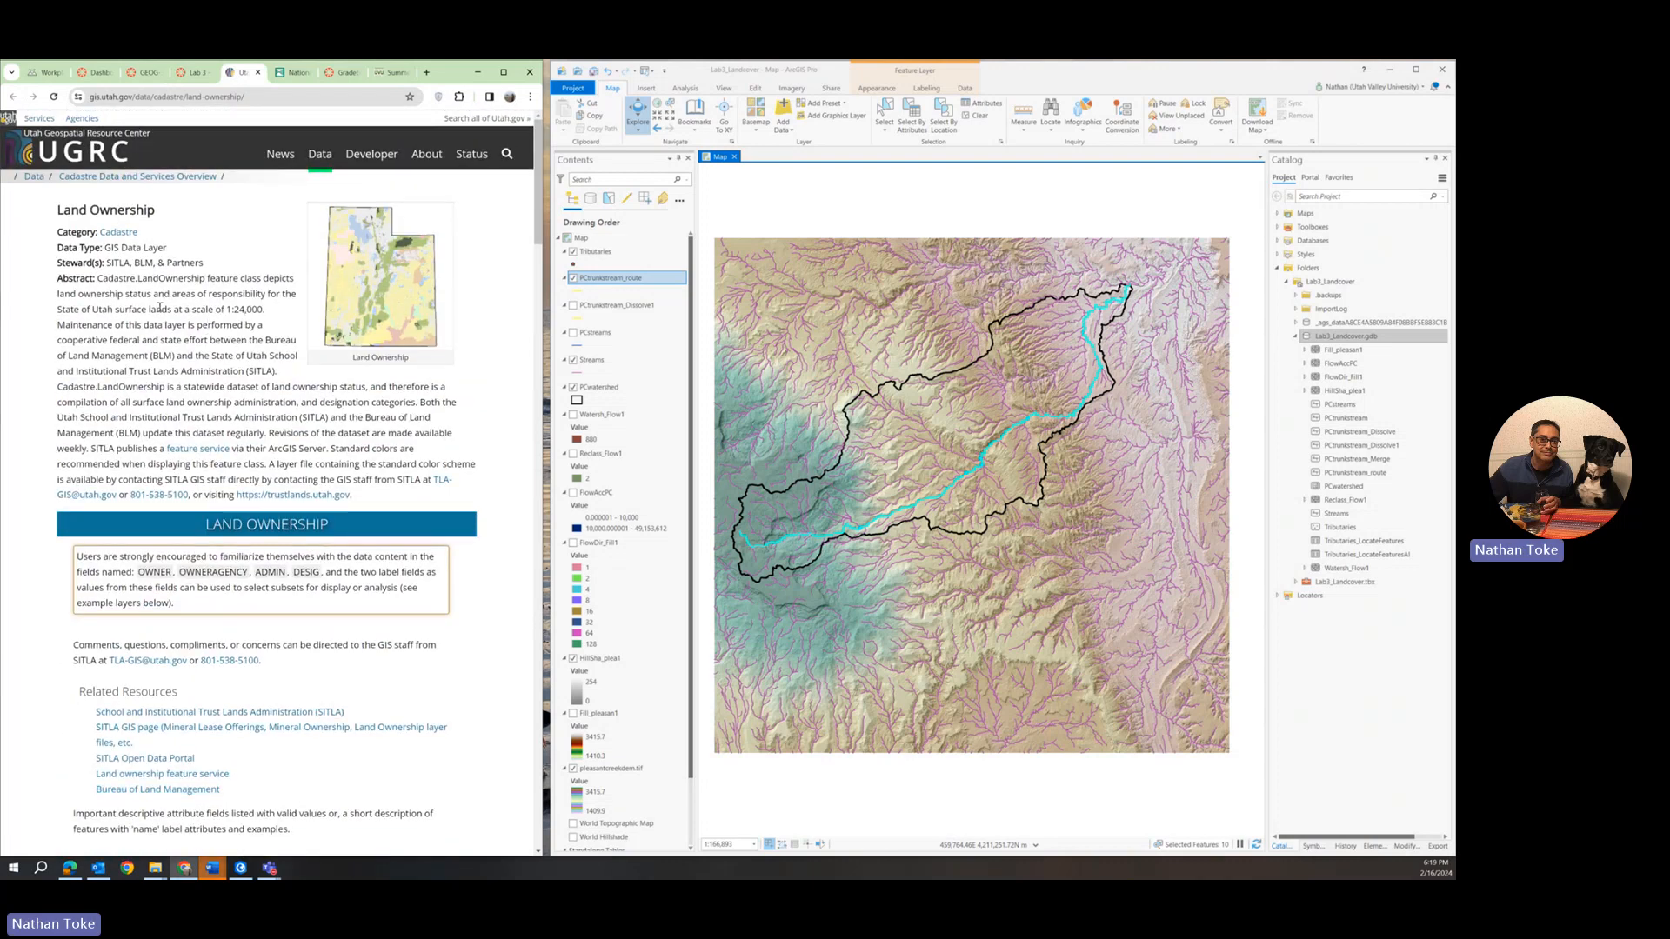
{"action": "scroll", "coordinate": [160, 308], "scroll_direction": "down", "scroll_amount": 20}
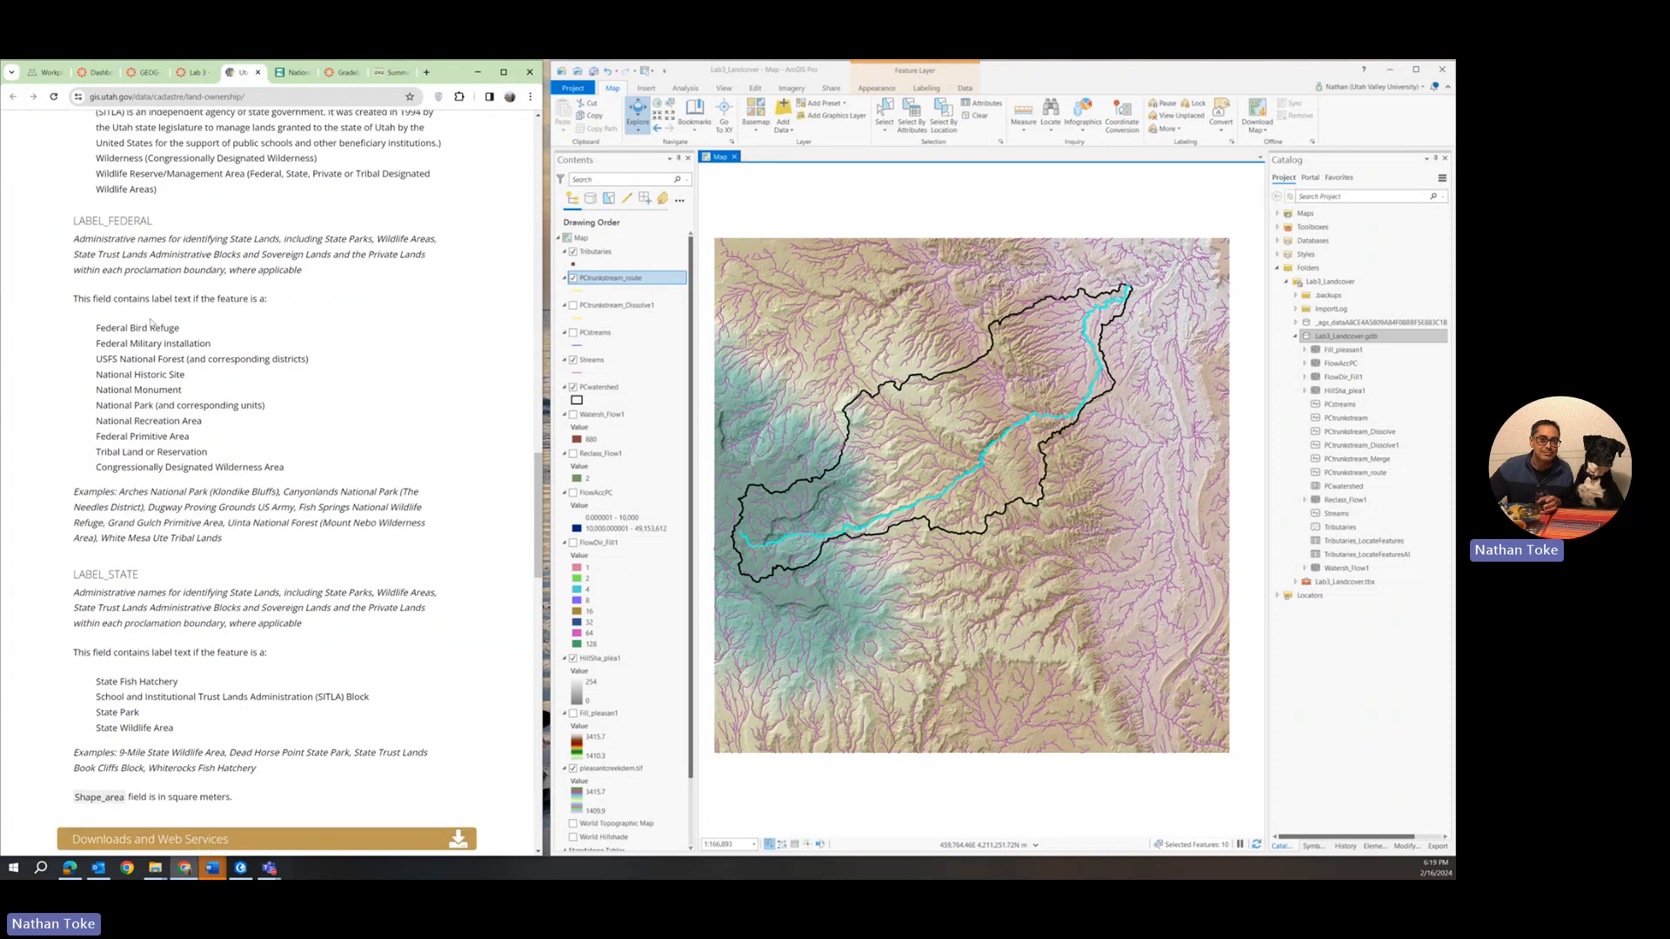
{"action": "scroll", "coordinate": [152, 325], "scroll_direction": "down", "scroll_amount": 5}
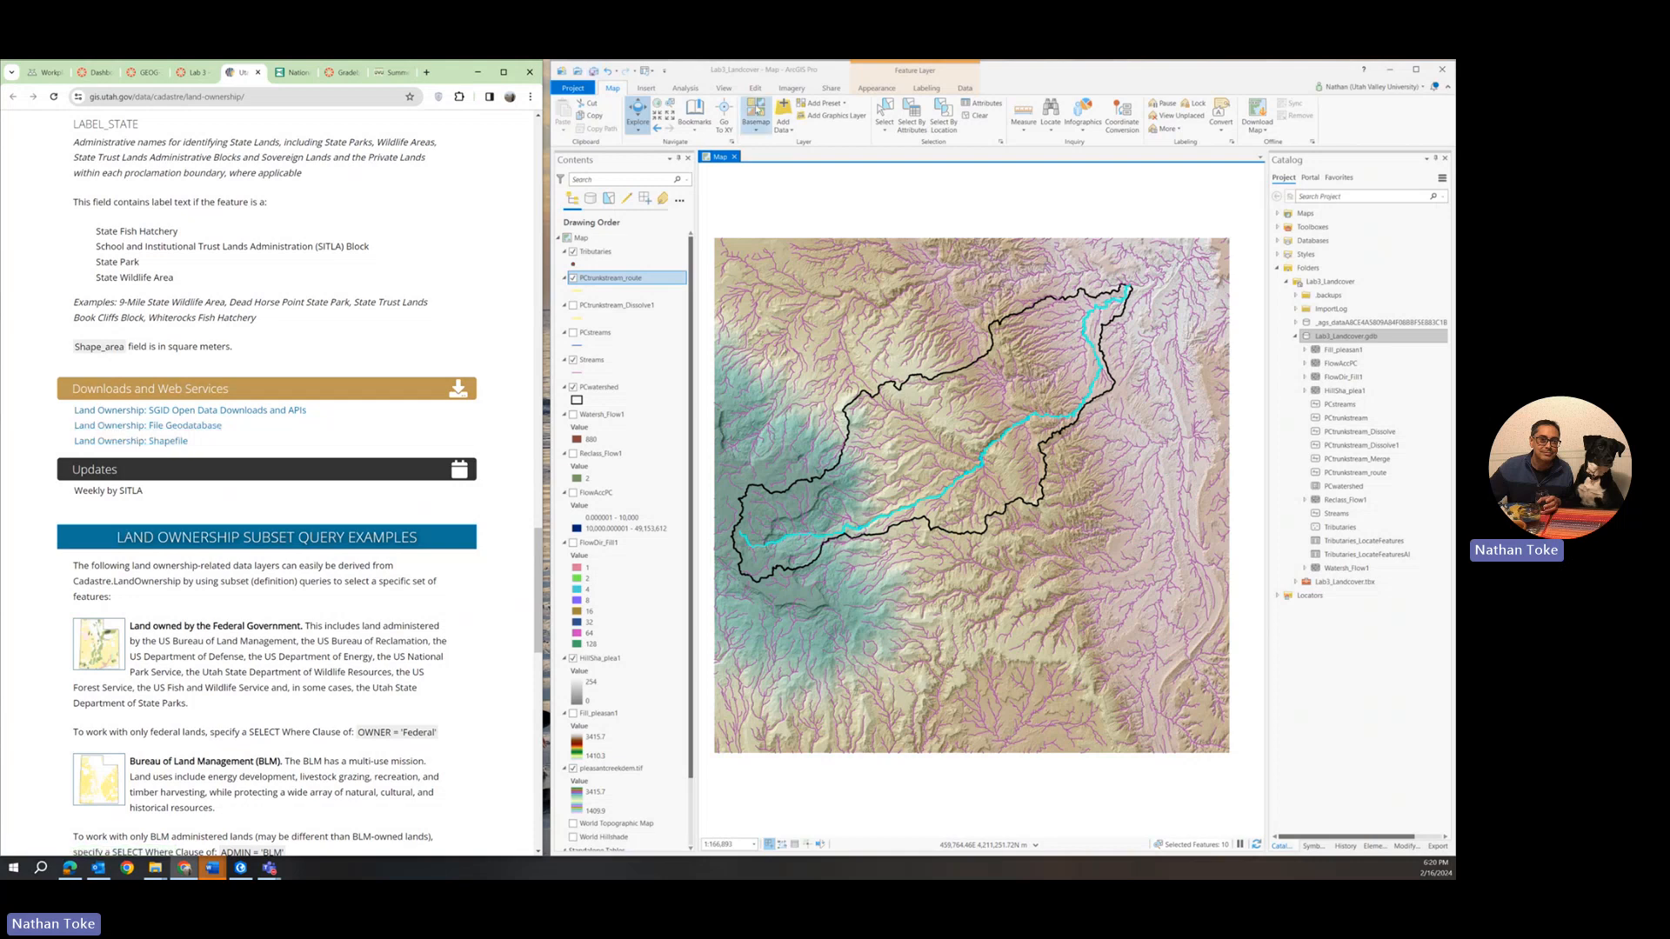
Switch to ArcGIS Pro, add the Land_Ownership feature class to the map and open its attribute table.
{"action": "left_click", "coordinate": [1297, 323]}
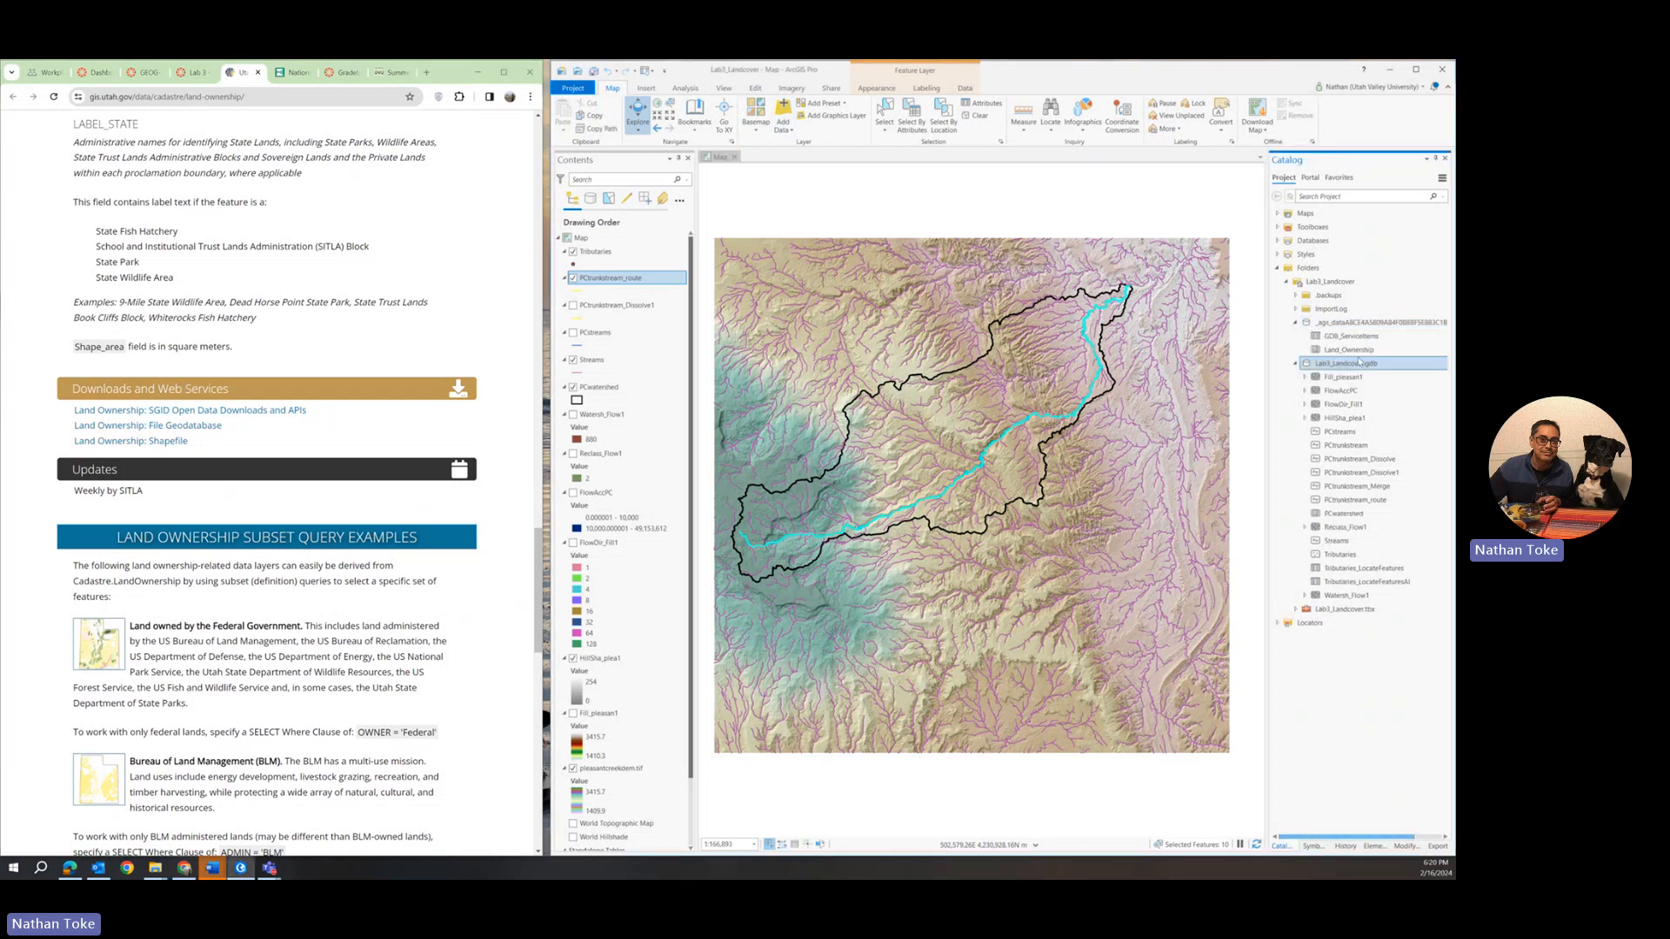
{"action": "left_click_drag", "start_coordinate": [1348, 349], "coordinate": [956, 360]}
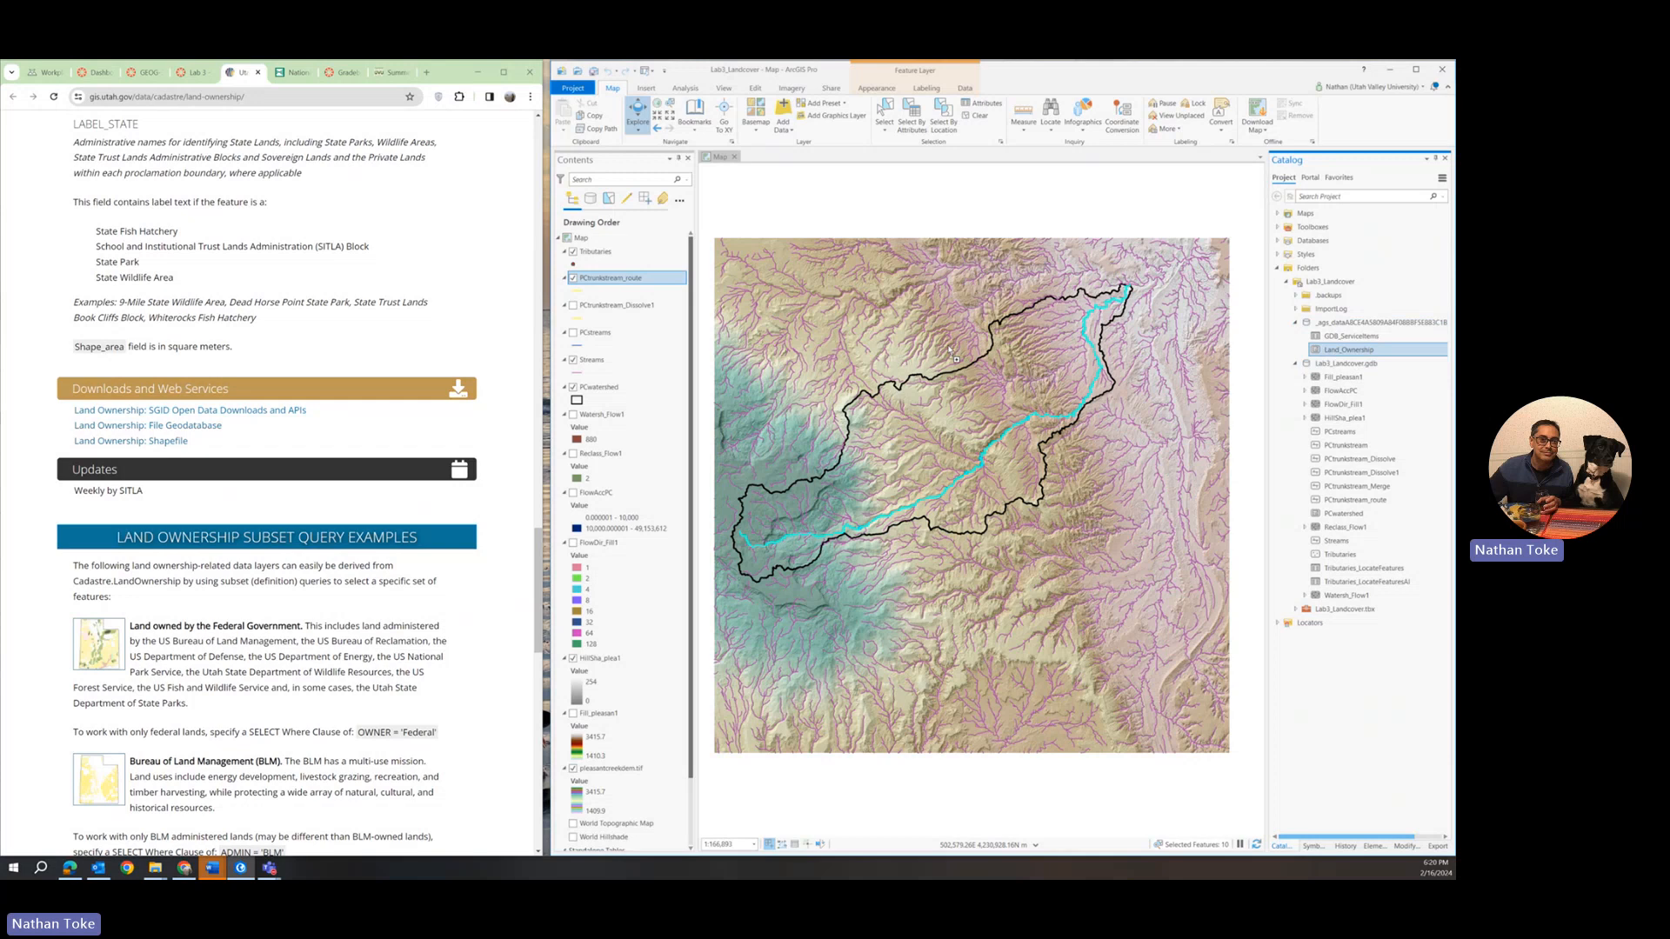
{"action": "left_click_drag", "start_coordinate": [956, 359], "coordinate": [951, 362]}
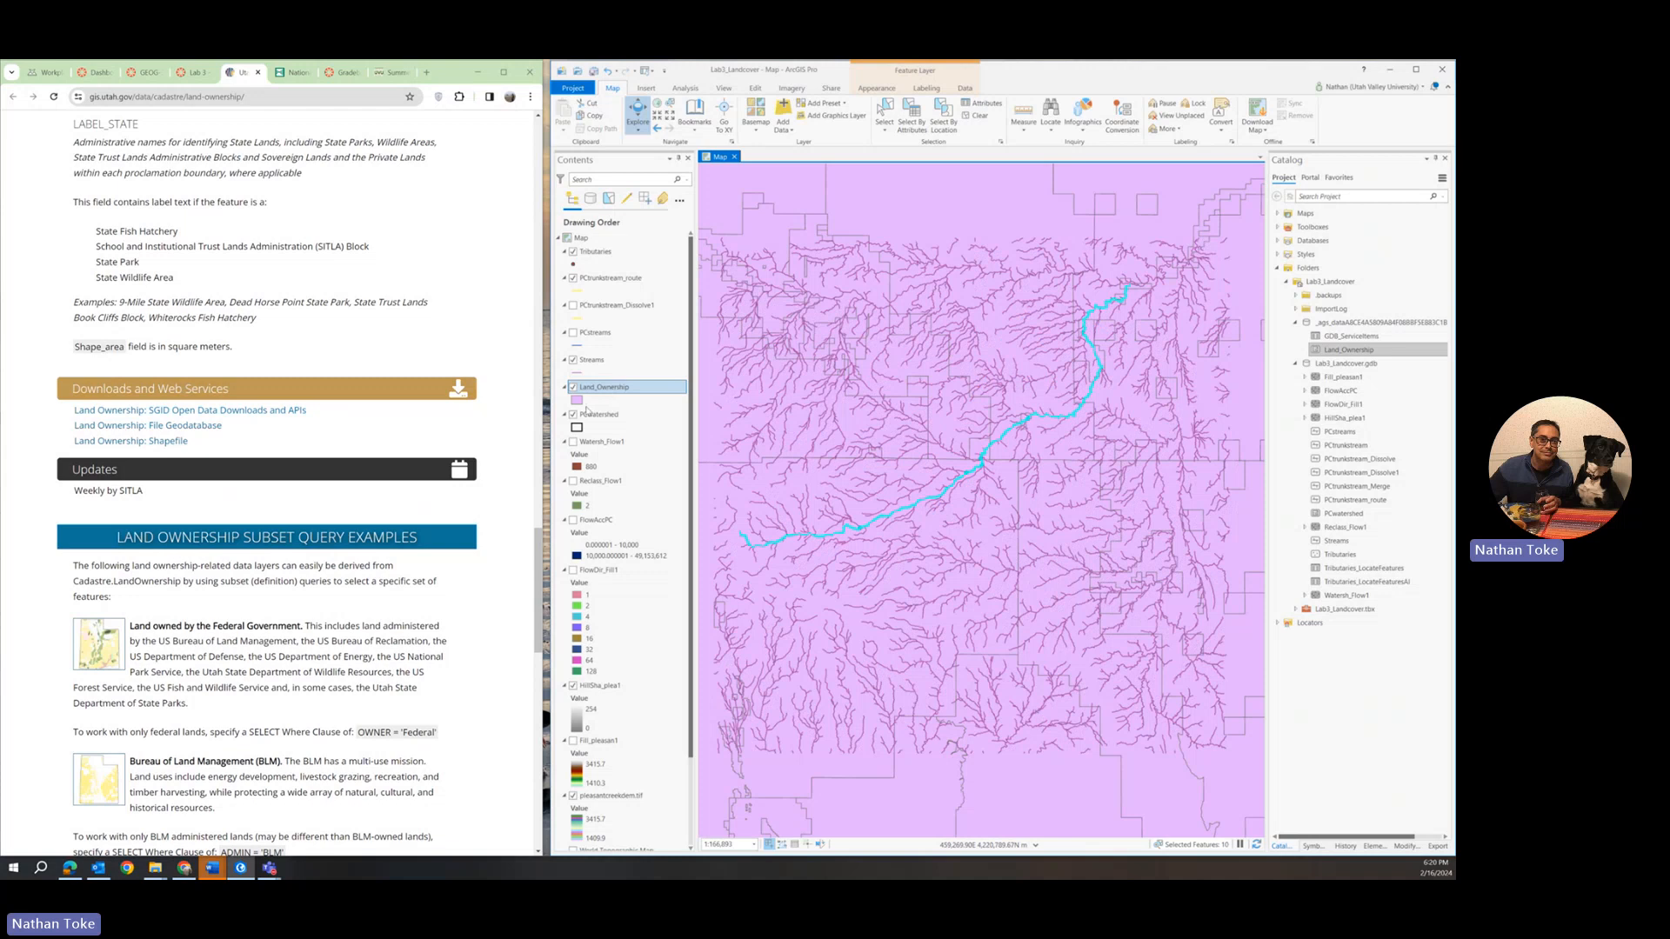
{"action": "right_click", "coordinate": [594, 392]}
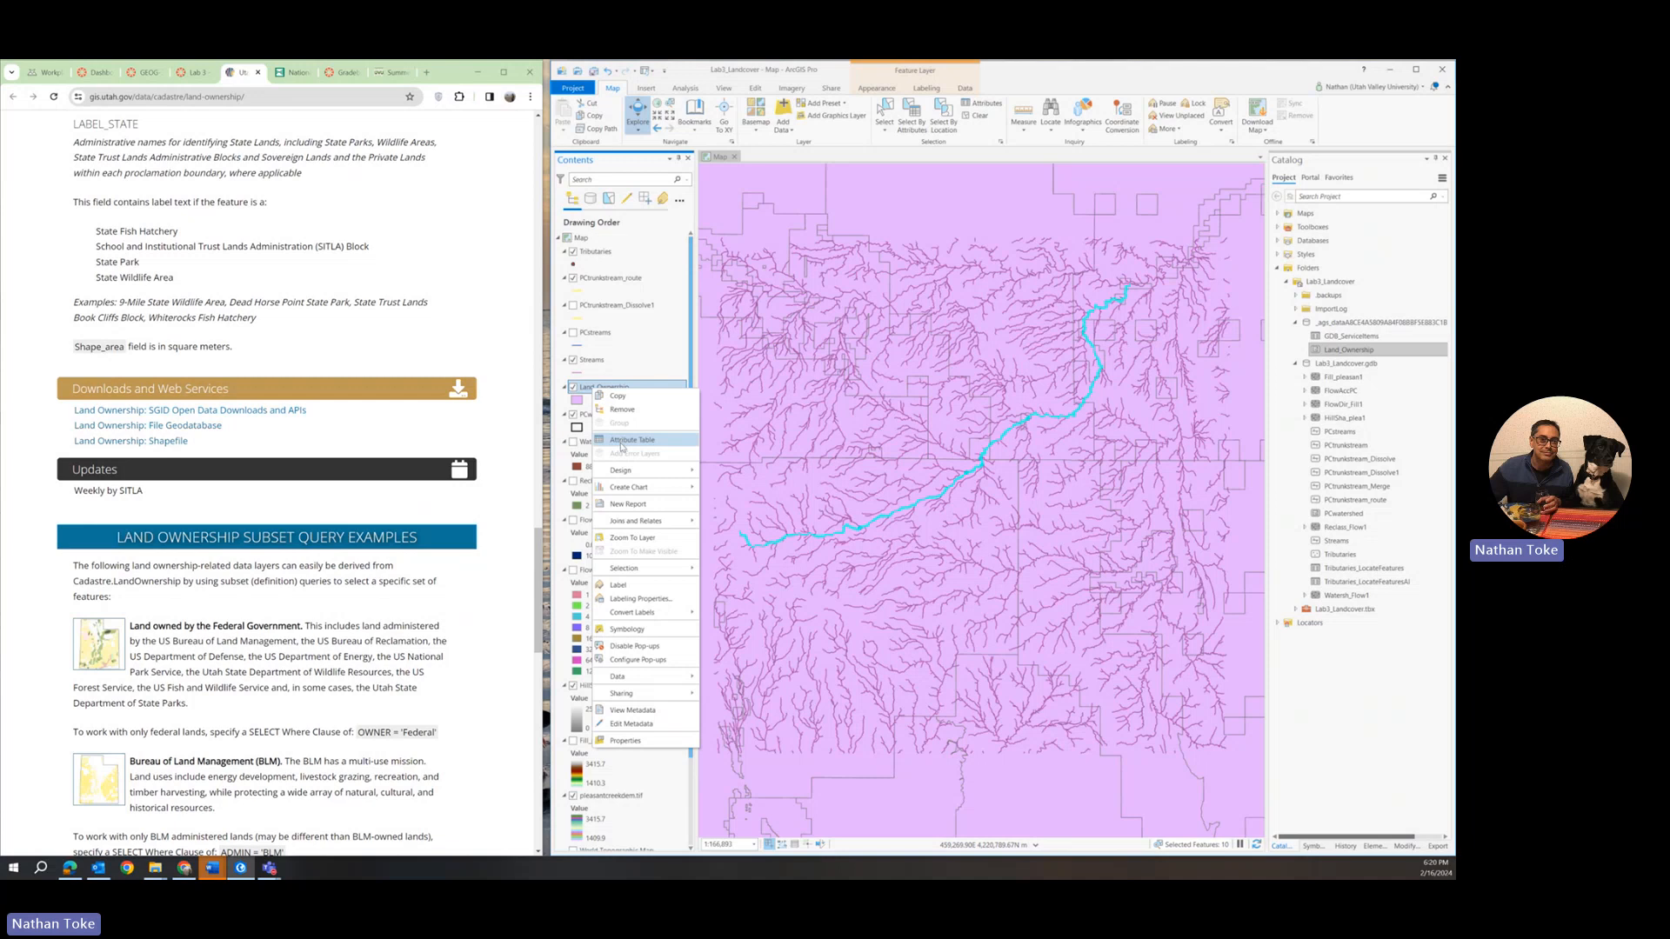
{"action": "left_click", "coordinate": [631, 440]}
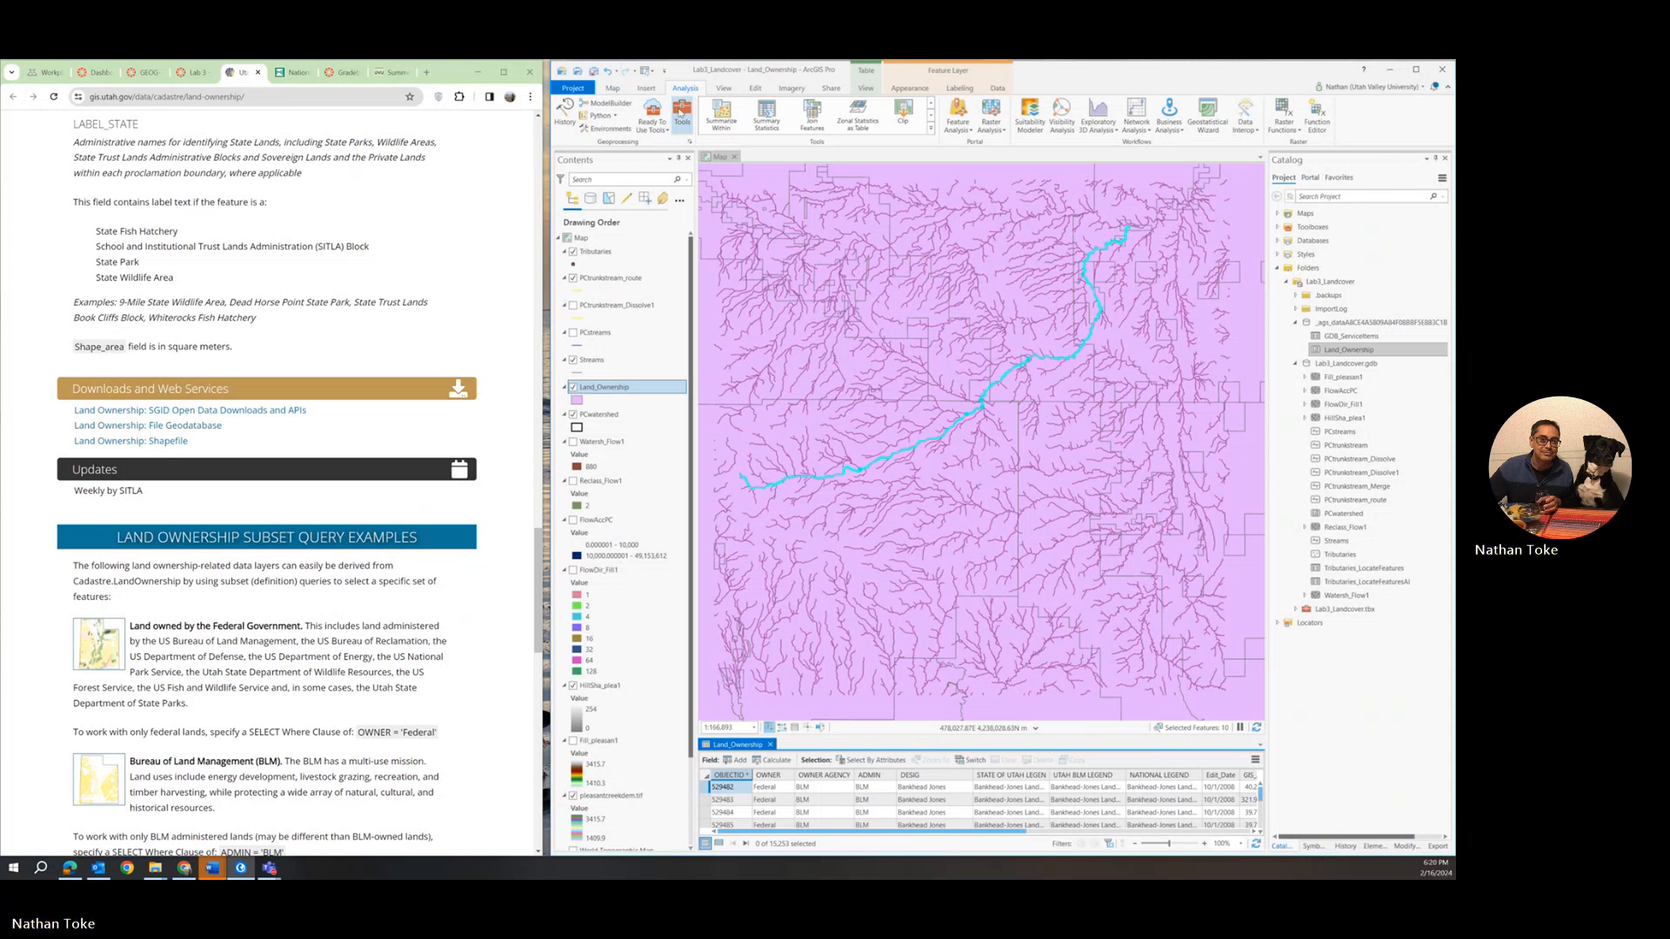
Run the Clip analysis tool on Land_Ownership with PCwatershed as the clip features.
{"action": "left_click", "coordinate": [681, 113]}
{"action": "left_click", "coordinate": [1311, 180]}
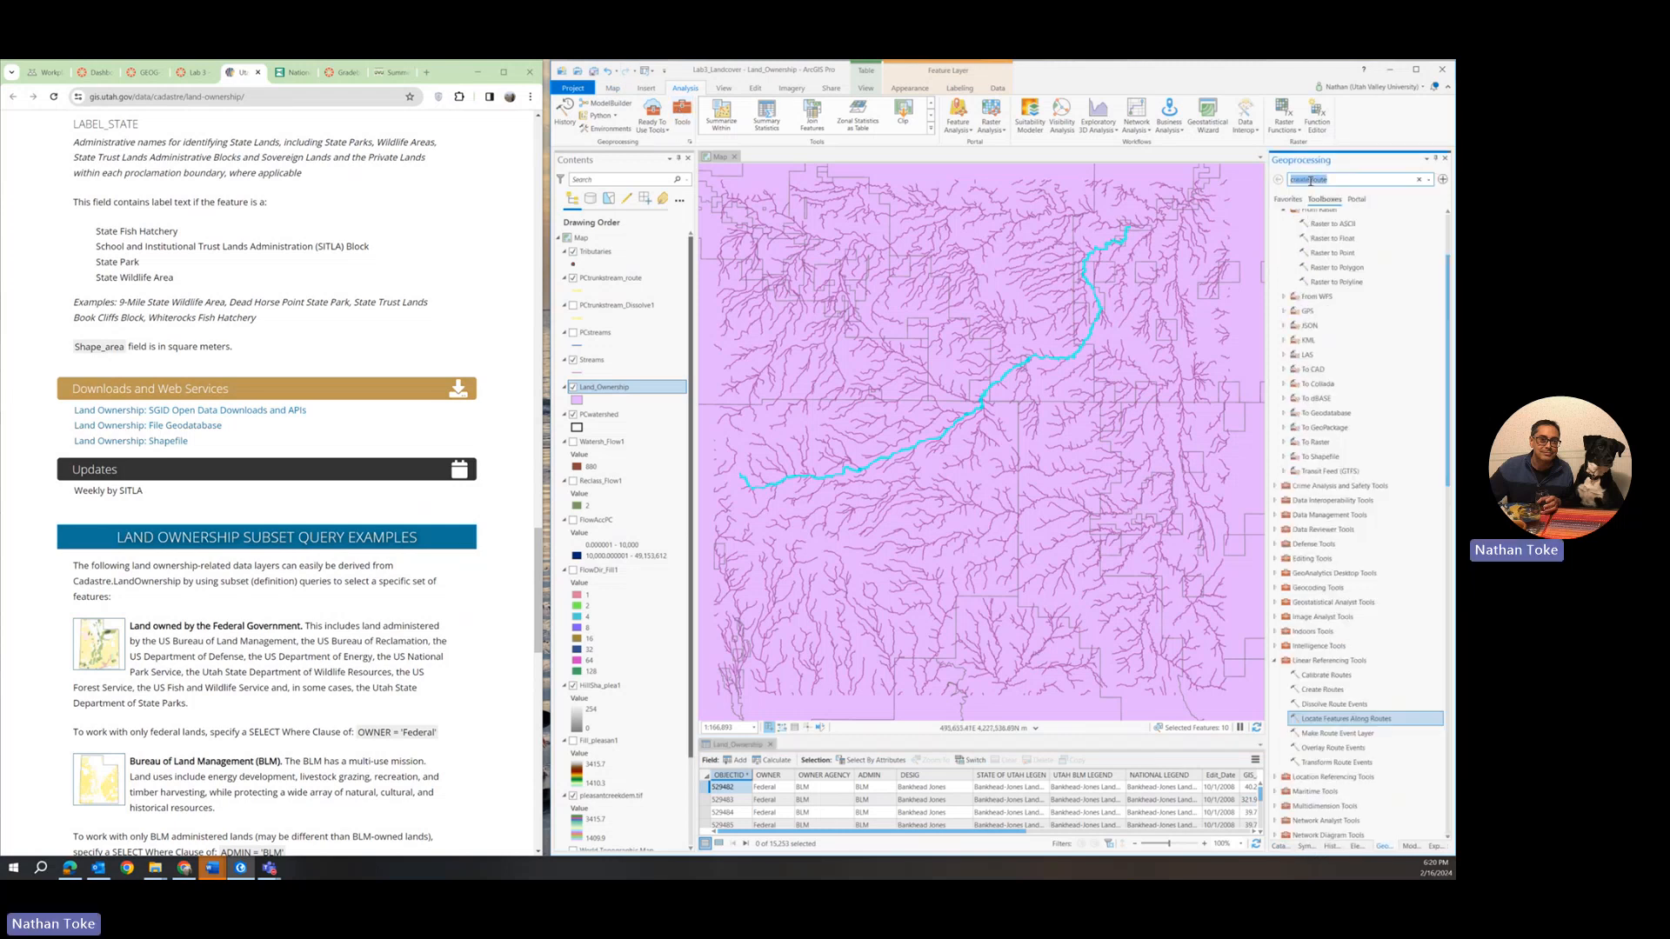
{"action": "type", "text": "clip"}
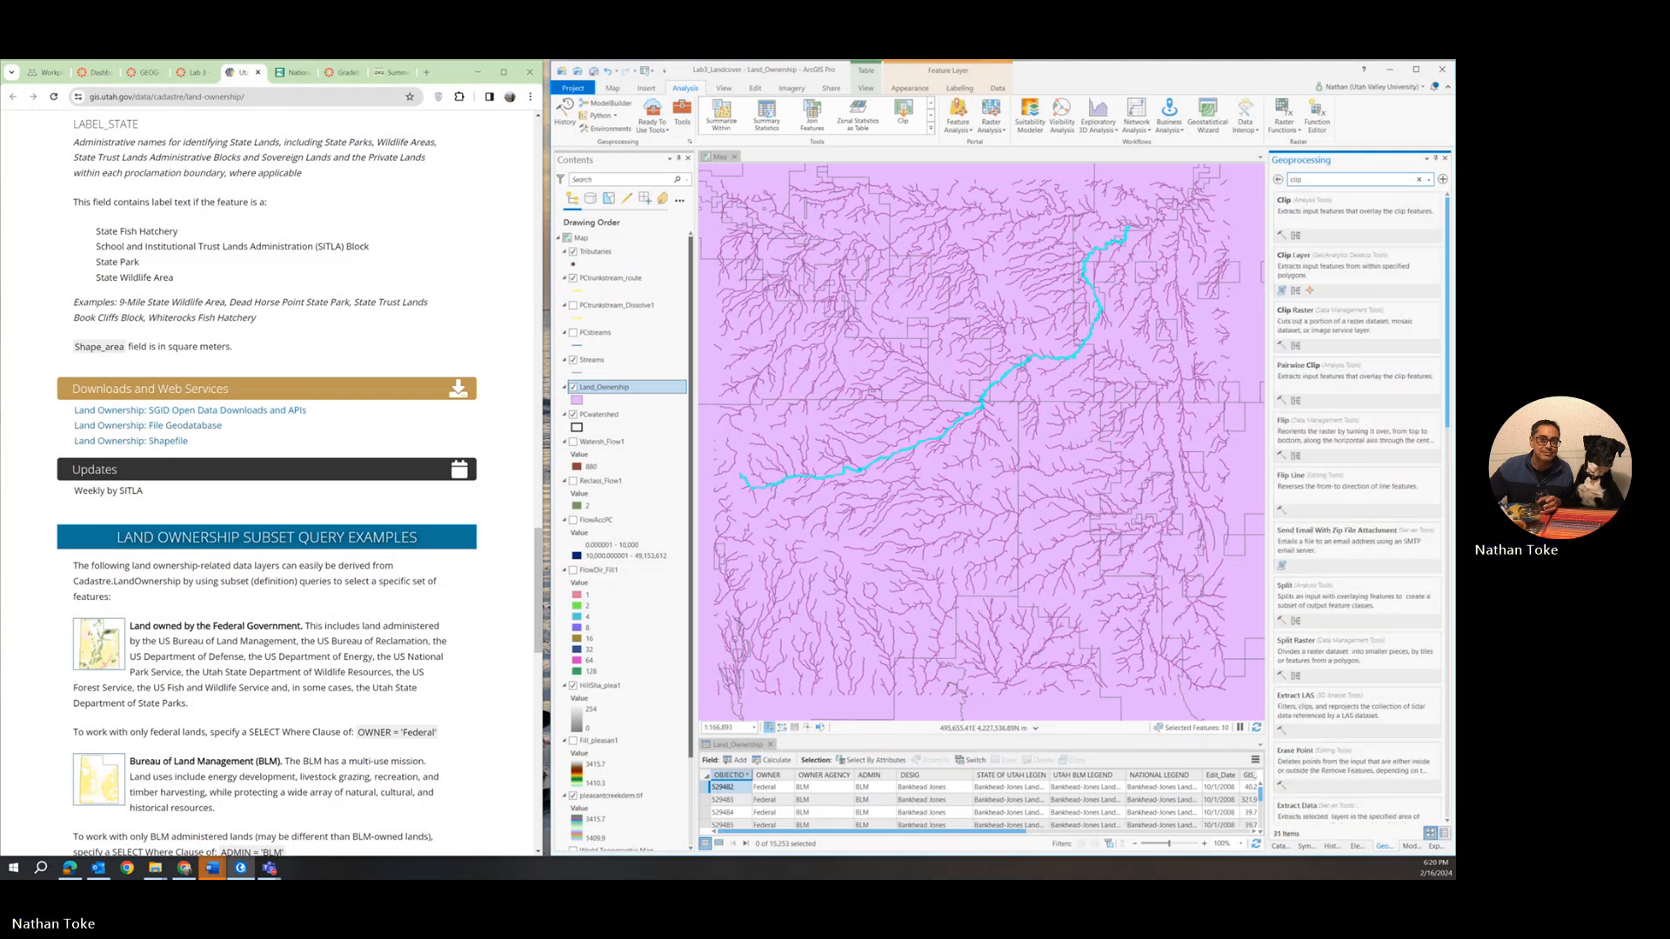
{"action": "left_click", "coordinate": [1393, 214]}
{"action": "left_click", "coordinate": [1427, 230]}
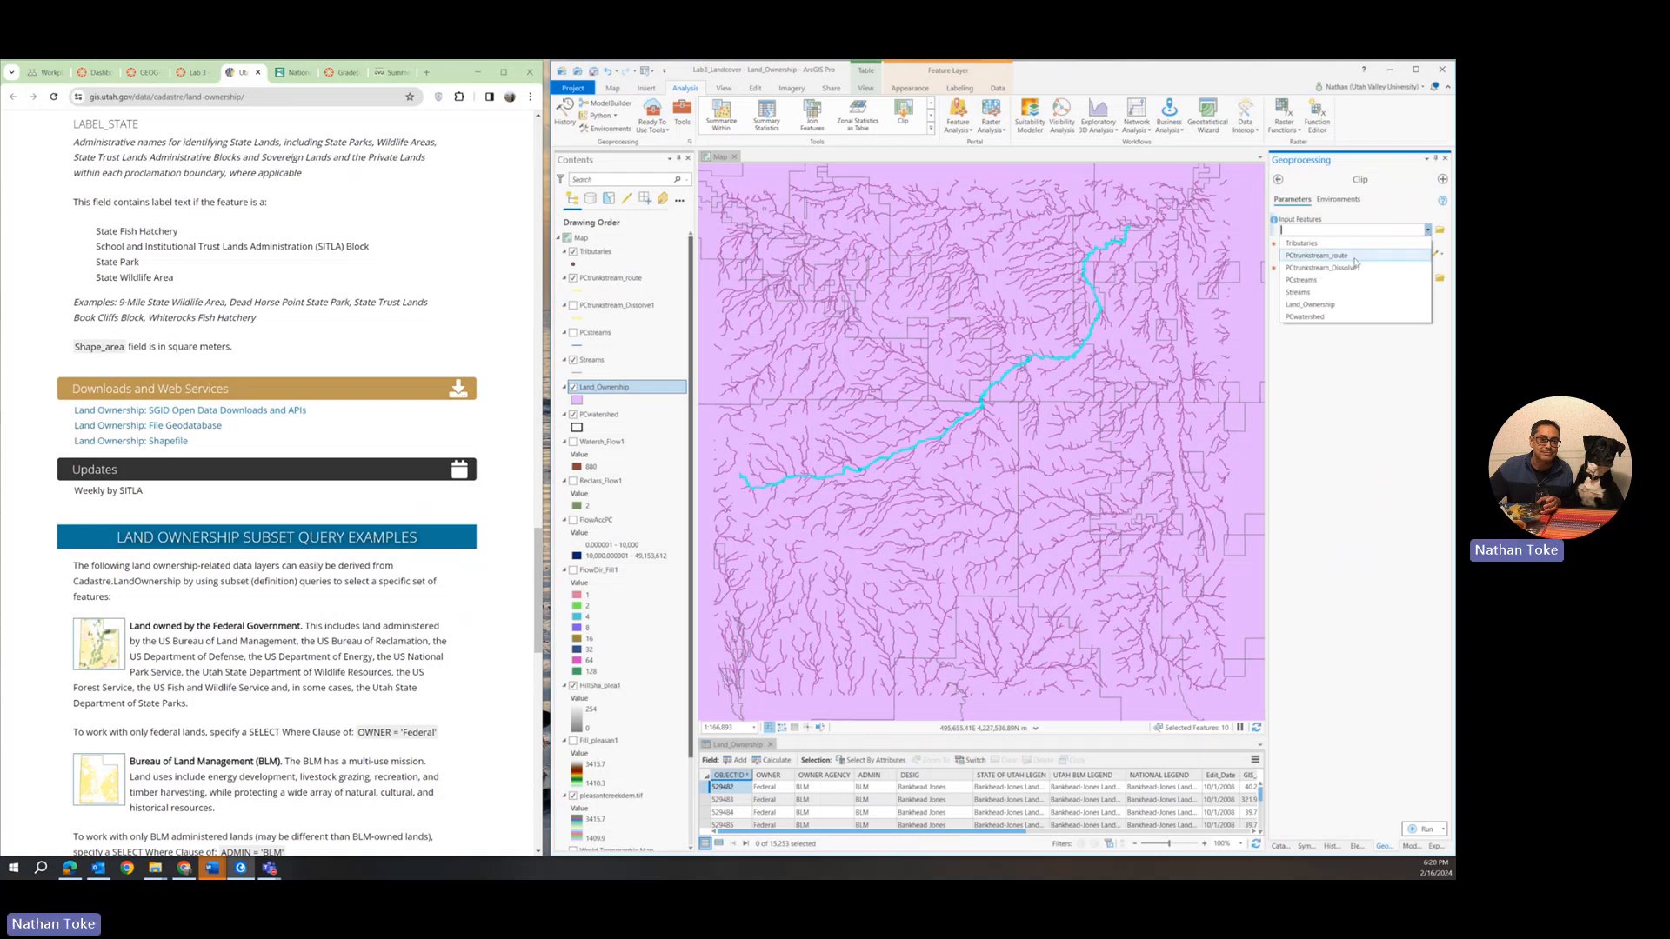
{"action": "left_click", "coordinate": [1310, 304]}
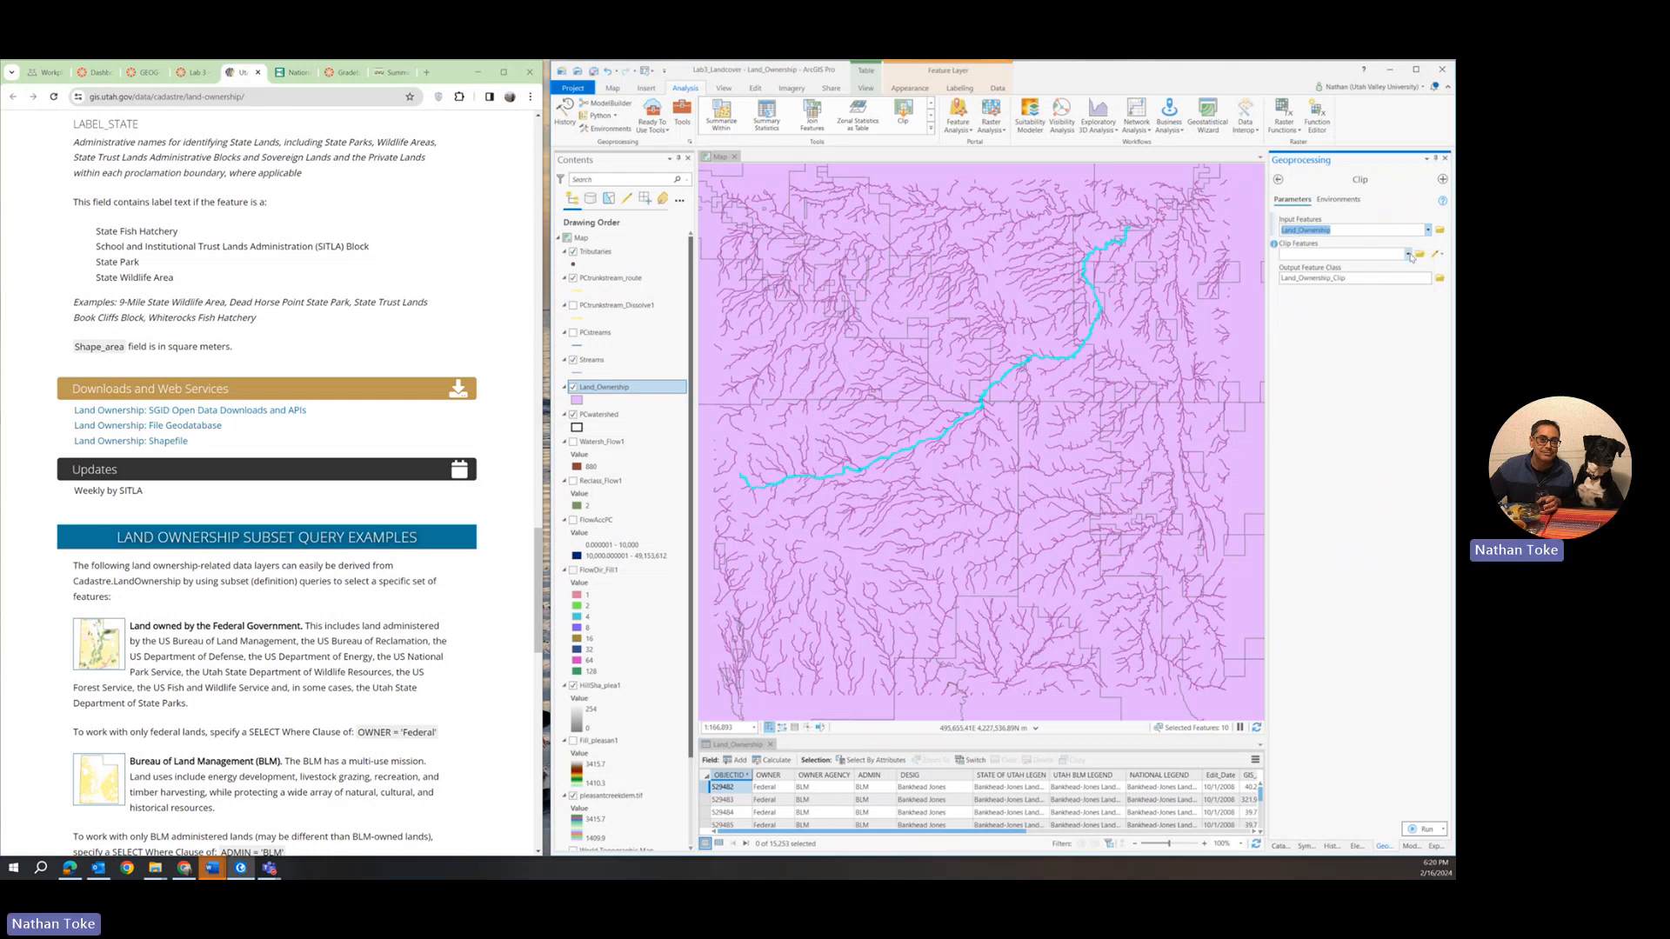
{"action": "left_click", "coordinate": [1408, 255]}
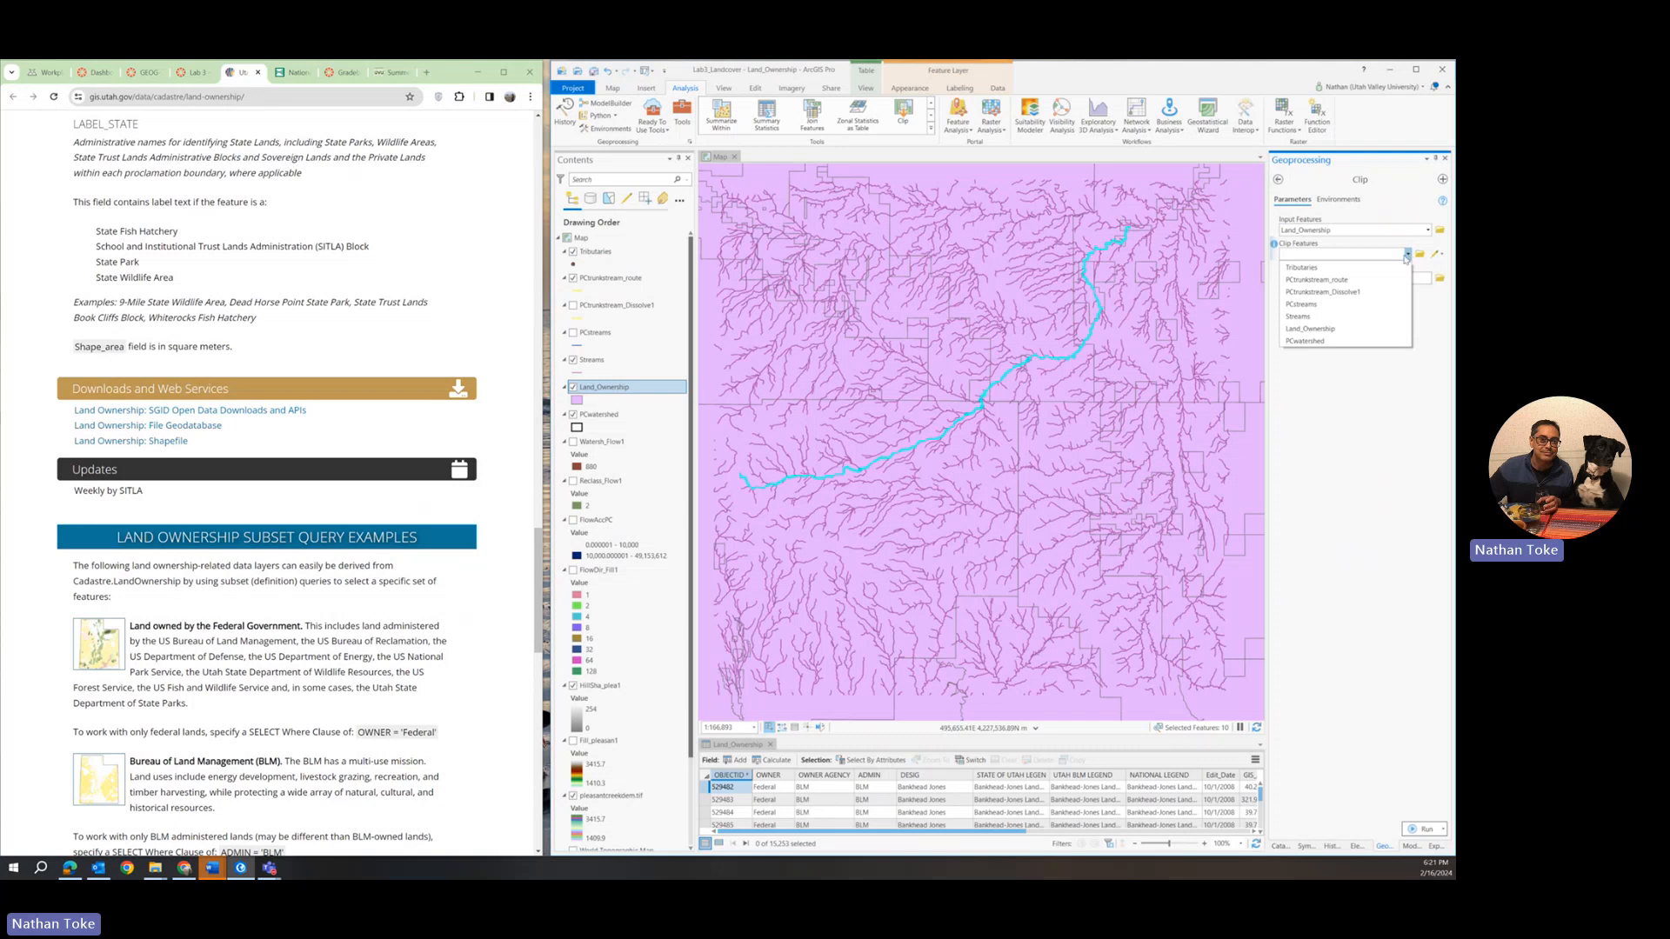
{"action": "left_click", "coordinate": [1315, 340]}
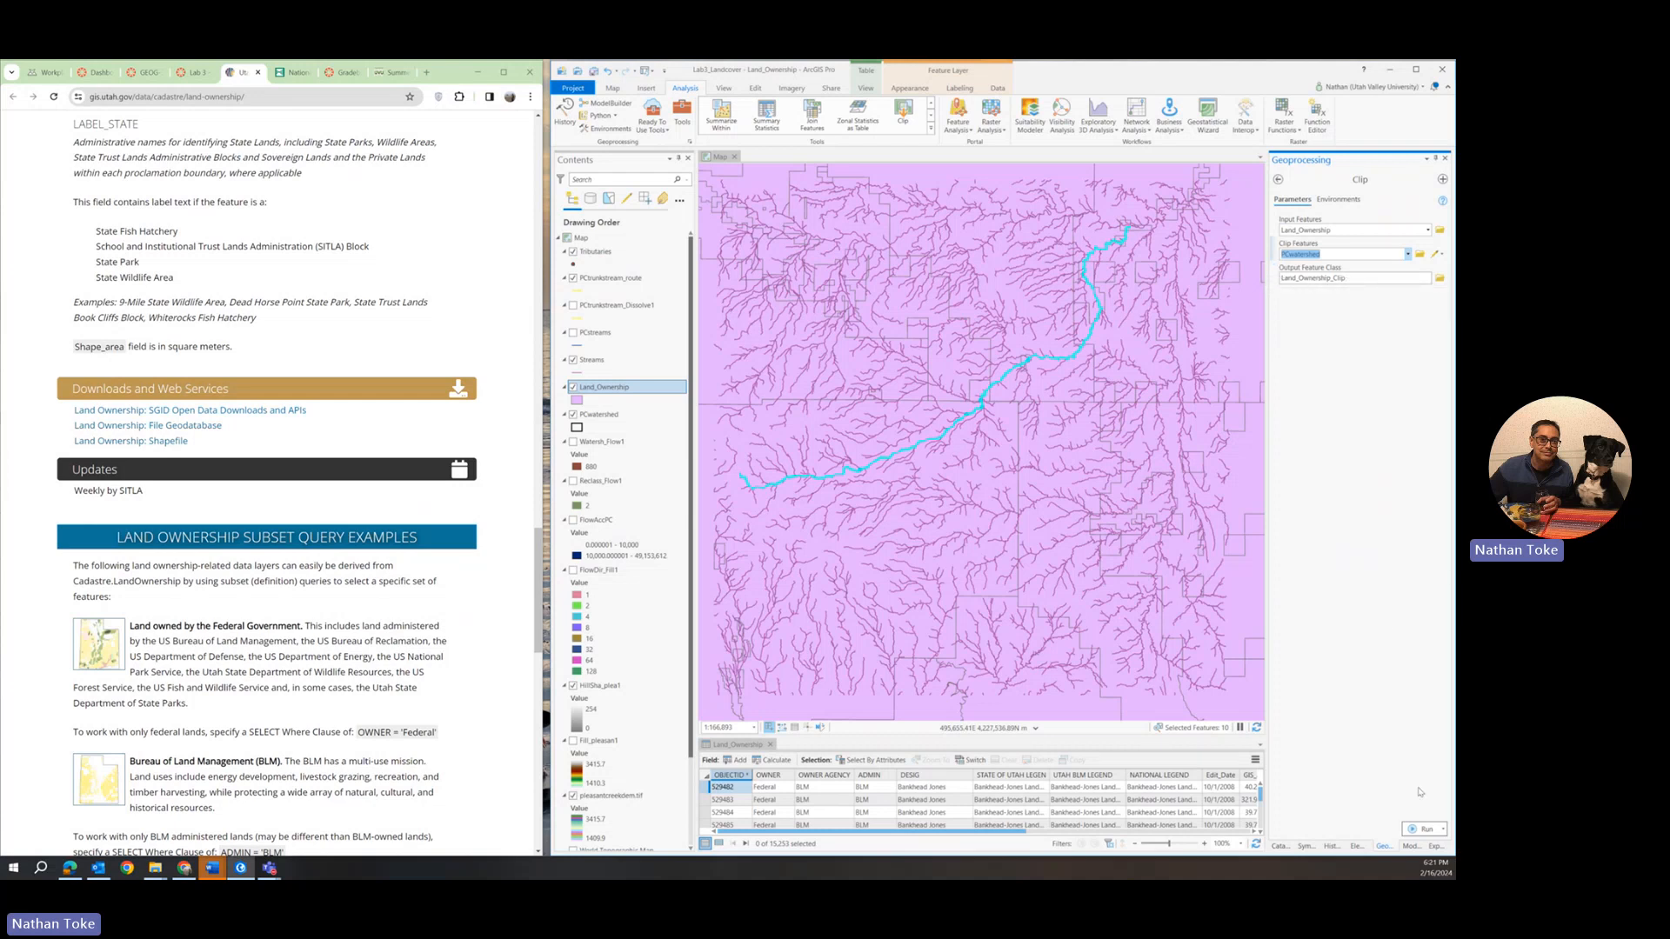
{"action": "left_click", "coordinate": [1429, 831]}
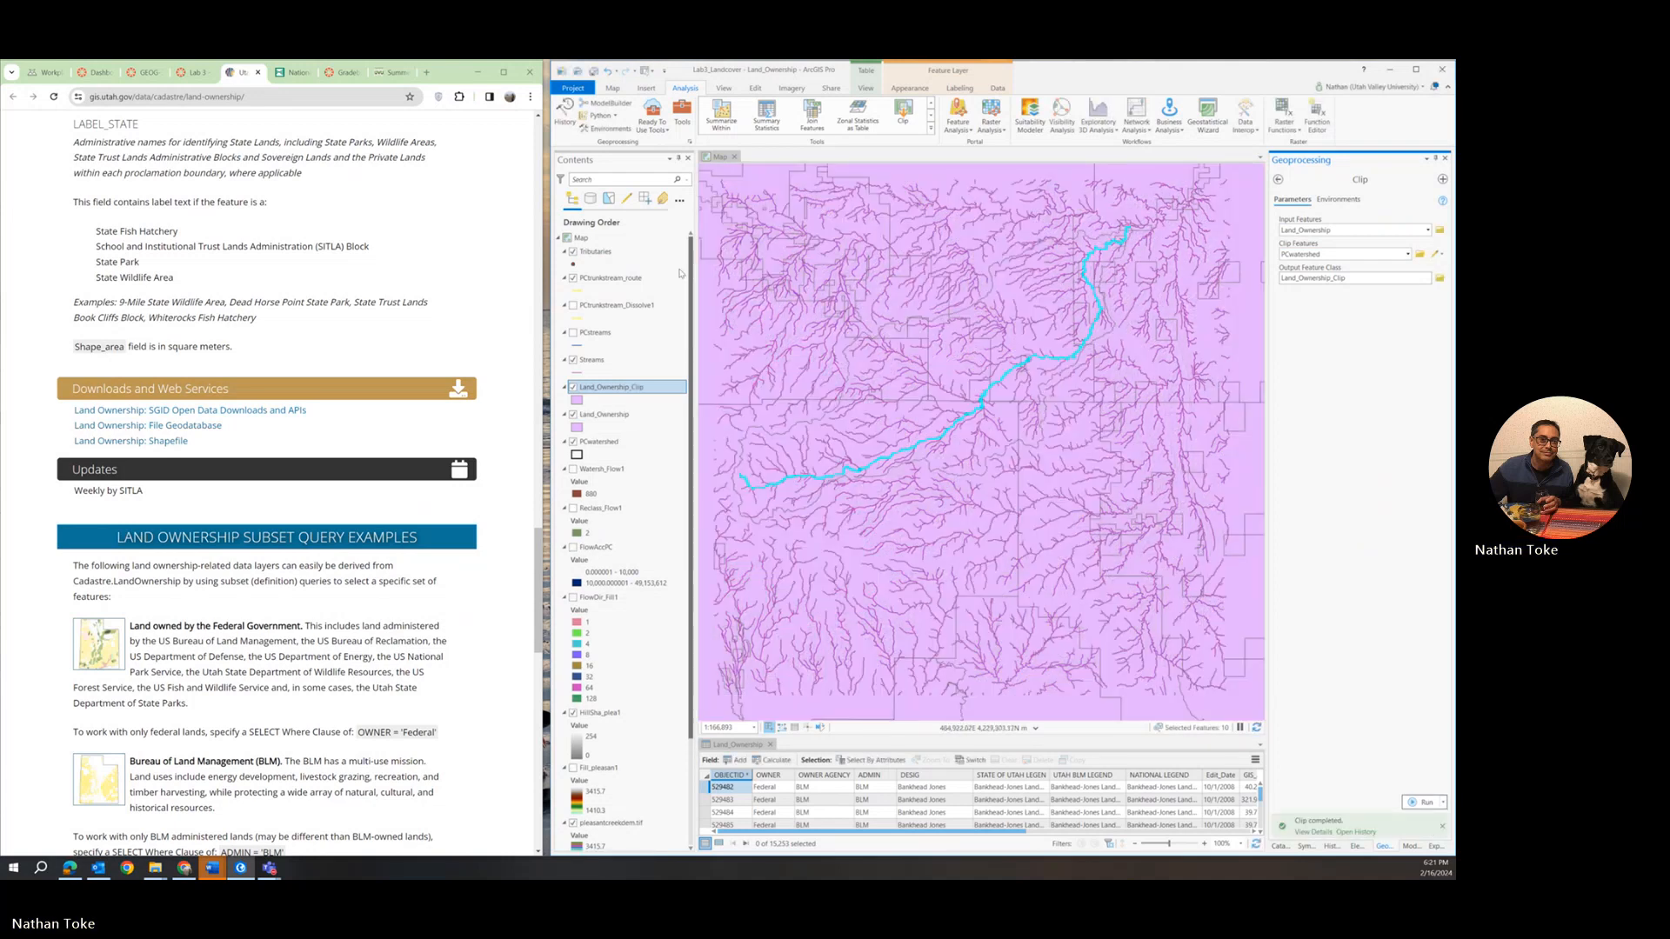
Hide the original statewide Land_Ownership layer and collapse its legend.
{"action": "left_click", "coordinate": [574, 415]}
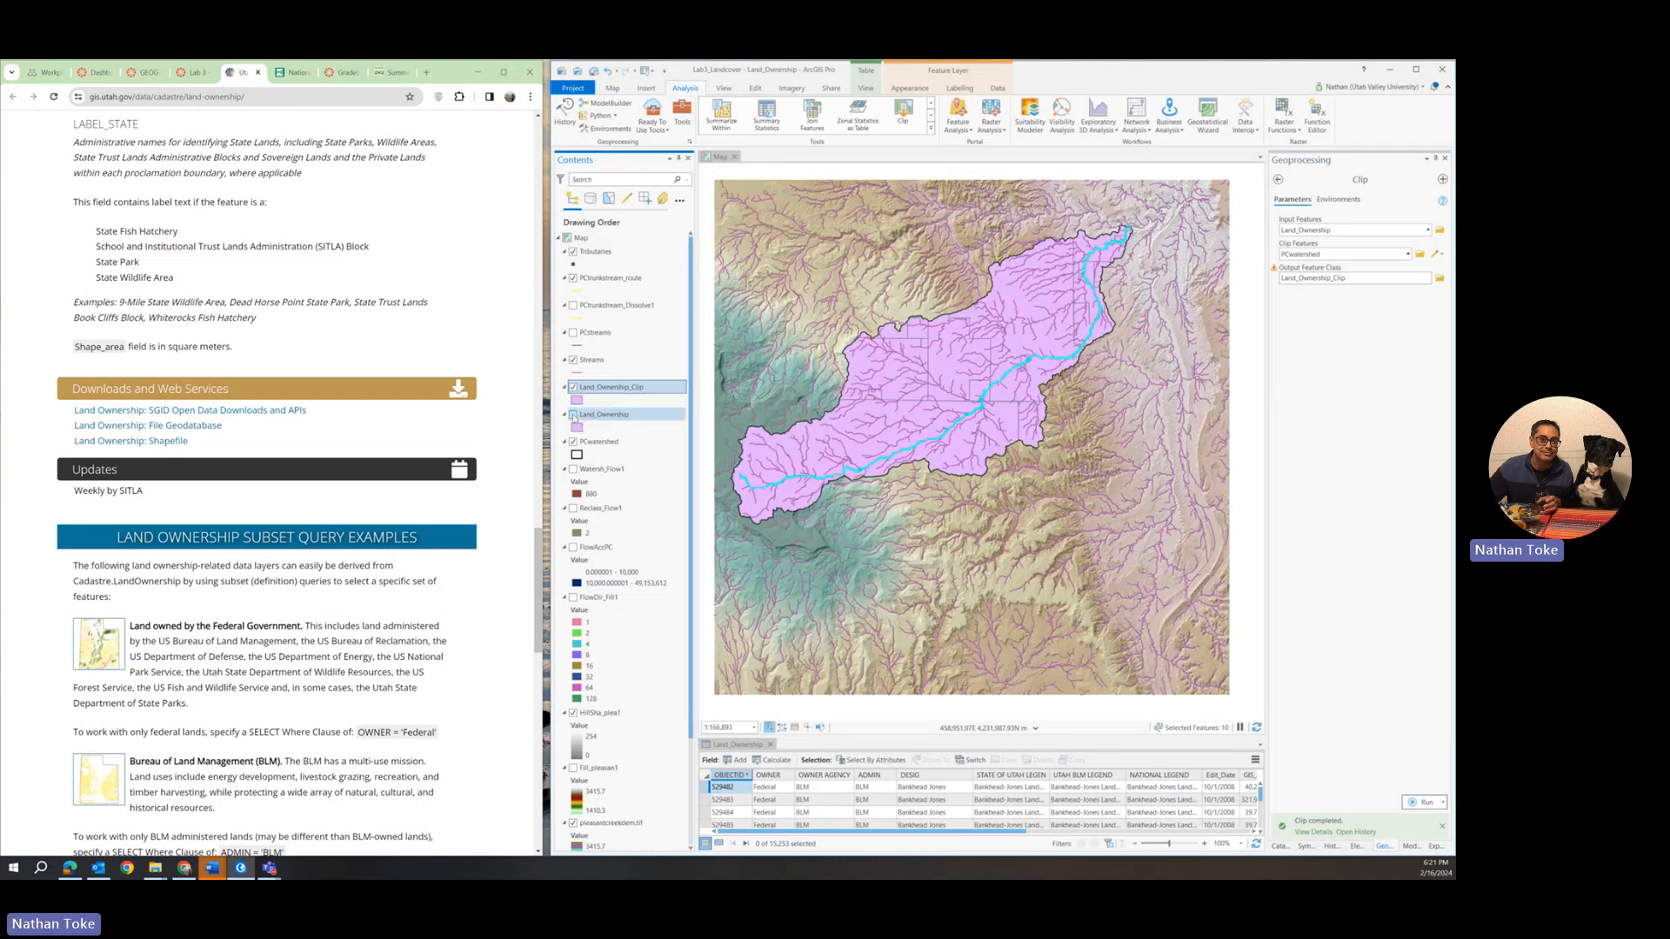
{"action": "left_click", "coordinate": [574, 415]}
{"action": "left_click", "coordinate": [573, 415]}
{"action": "left_click", "coordinate": [564, 414]}
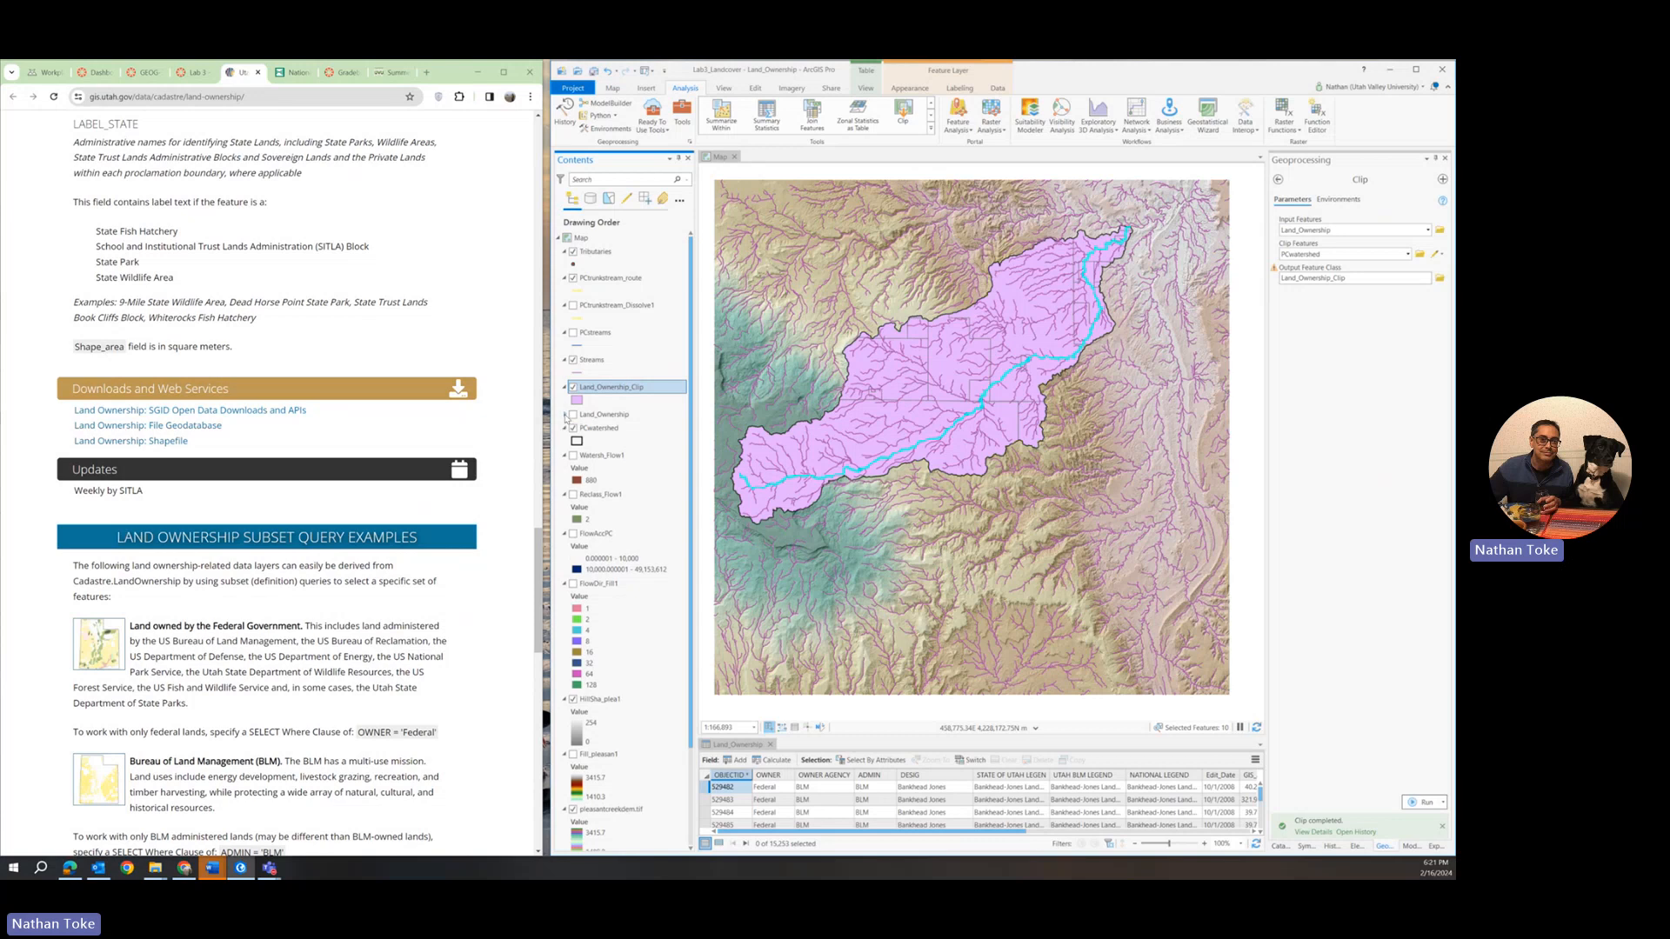
Symbolize the clipped land ownership layer with Unique Values based on the OWNER AGENCY field.
{"action": "right_click", "coordinate": [611, 389]}
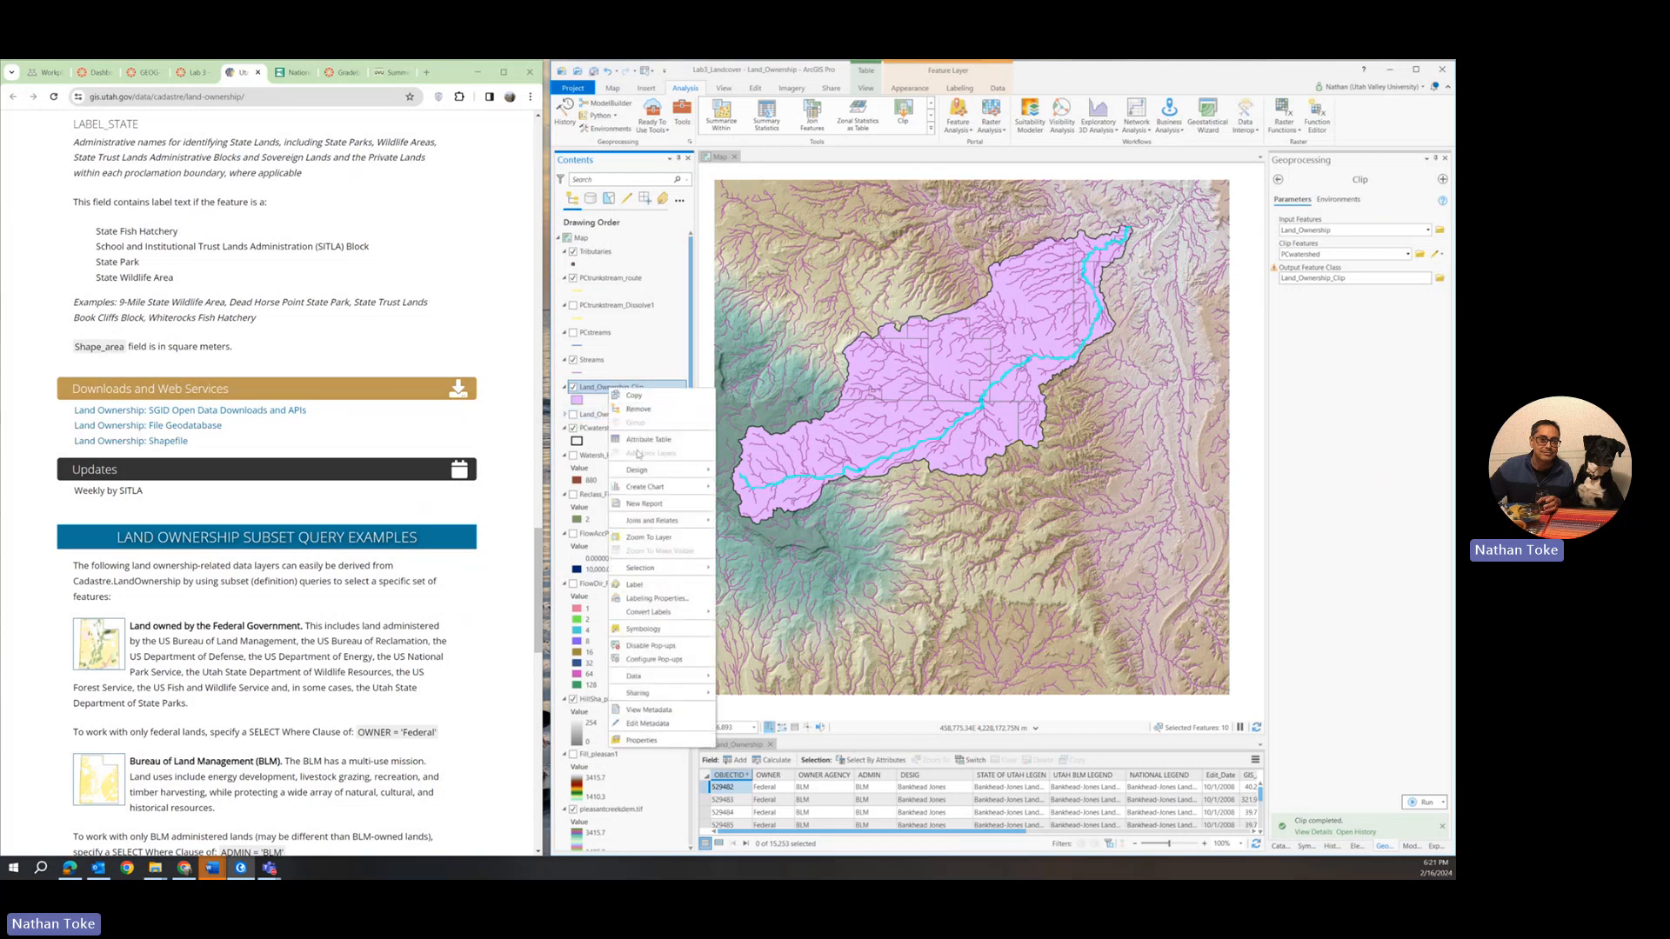
{"action": "left_click", "coordinate": [644, 629]}
{"action": "left_click", "coordinate": [1331, 223]}
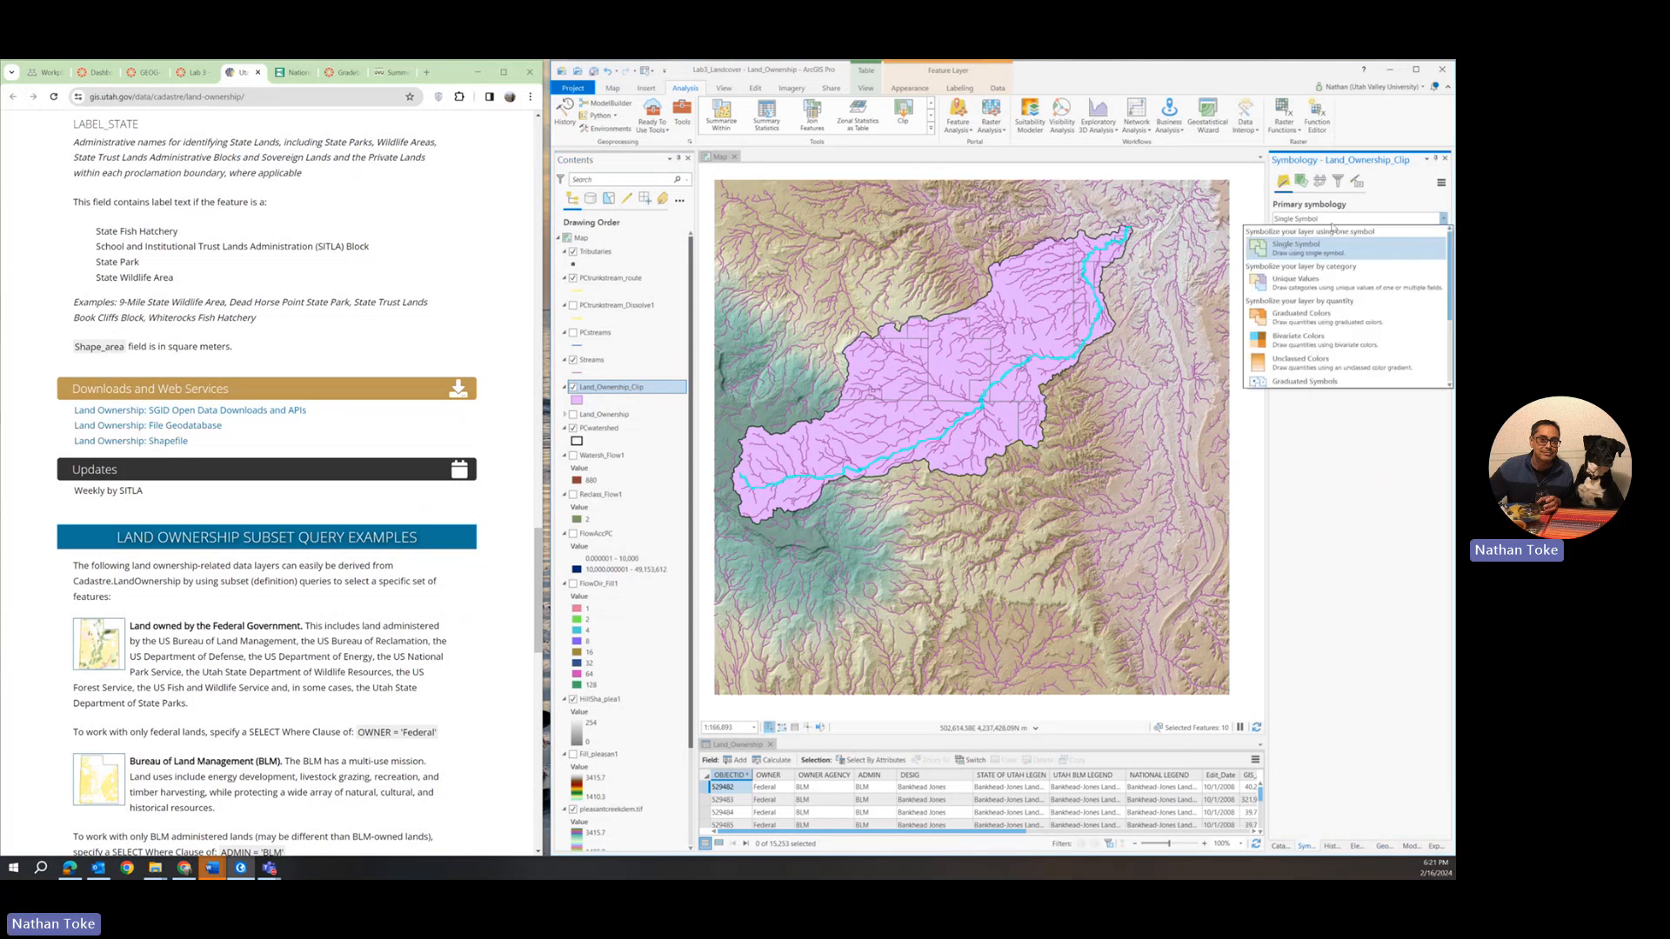
{"action": "left_click", "coordinate": [1332, 223]}
{"action": "left_click", "coordinate": [1332, 224]}
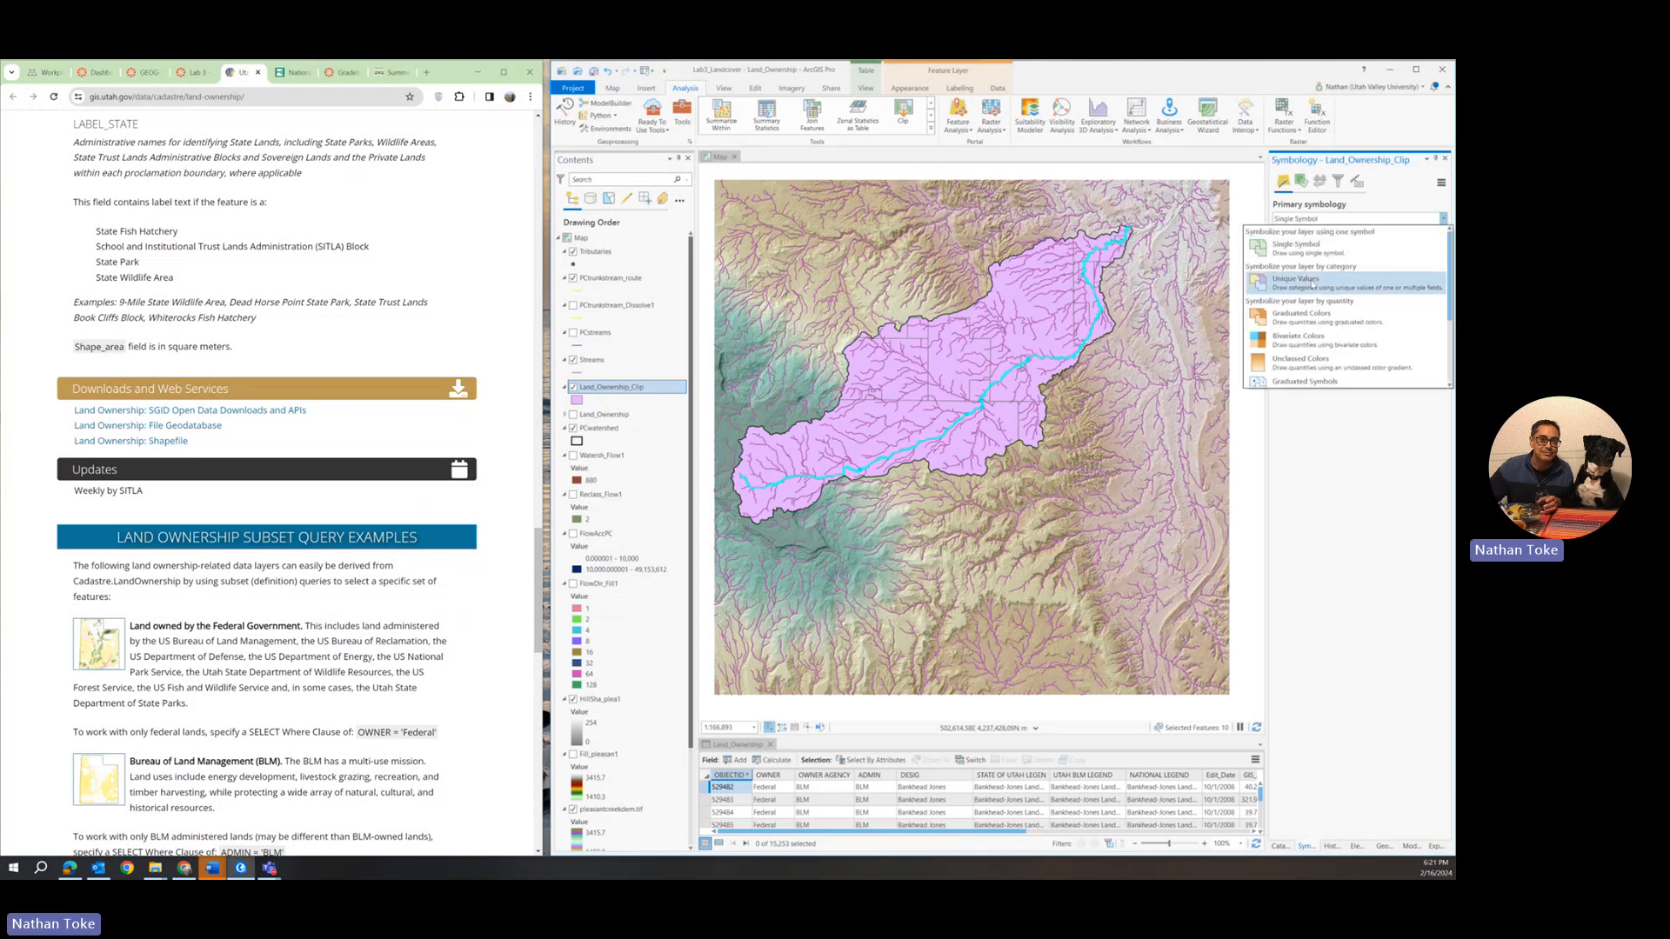
{"action": "left_click", "coordinate": [1382, 243]}
{"action": "left_click", "coordinate": [1426, 237]}
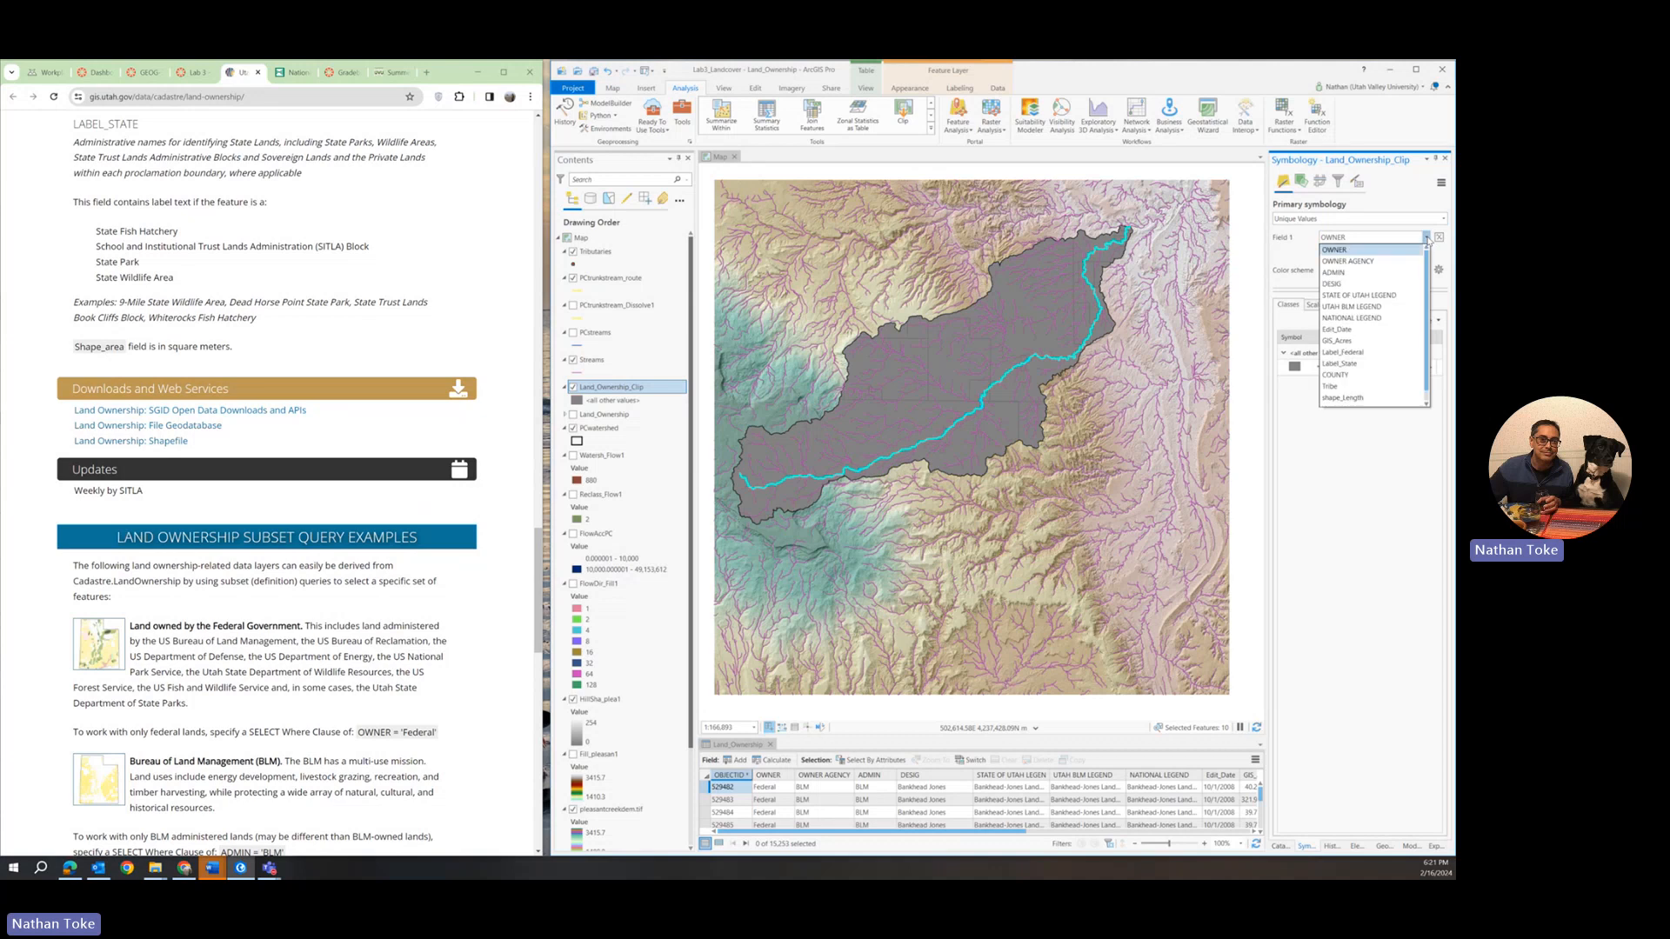
{"action": "left_click", "coordinate": [1362, 261]}
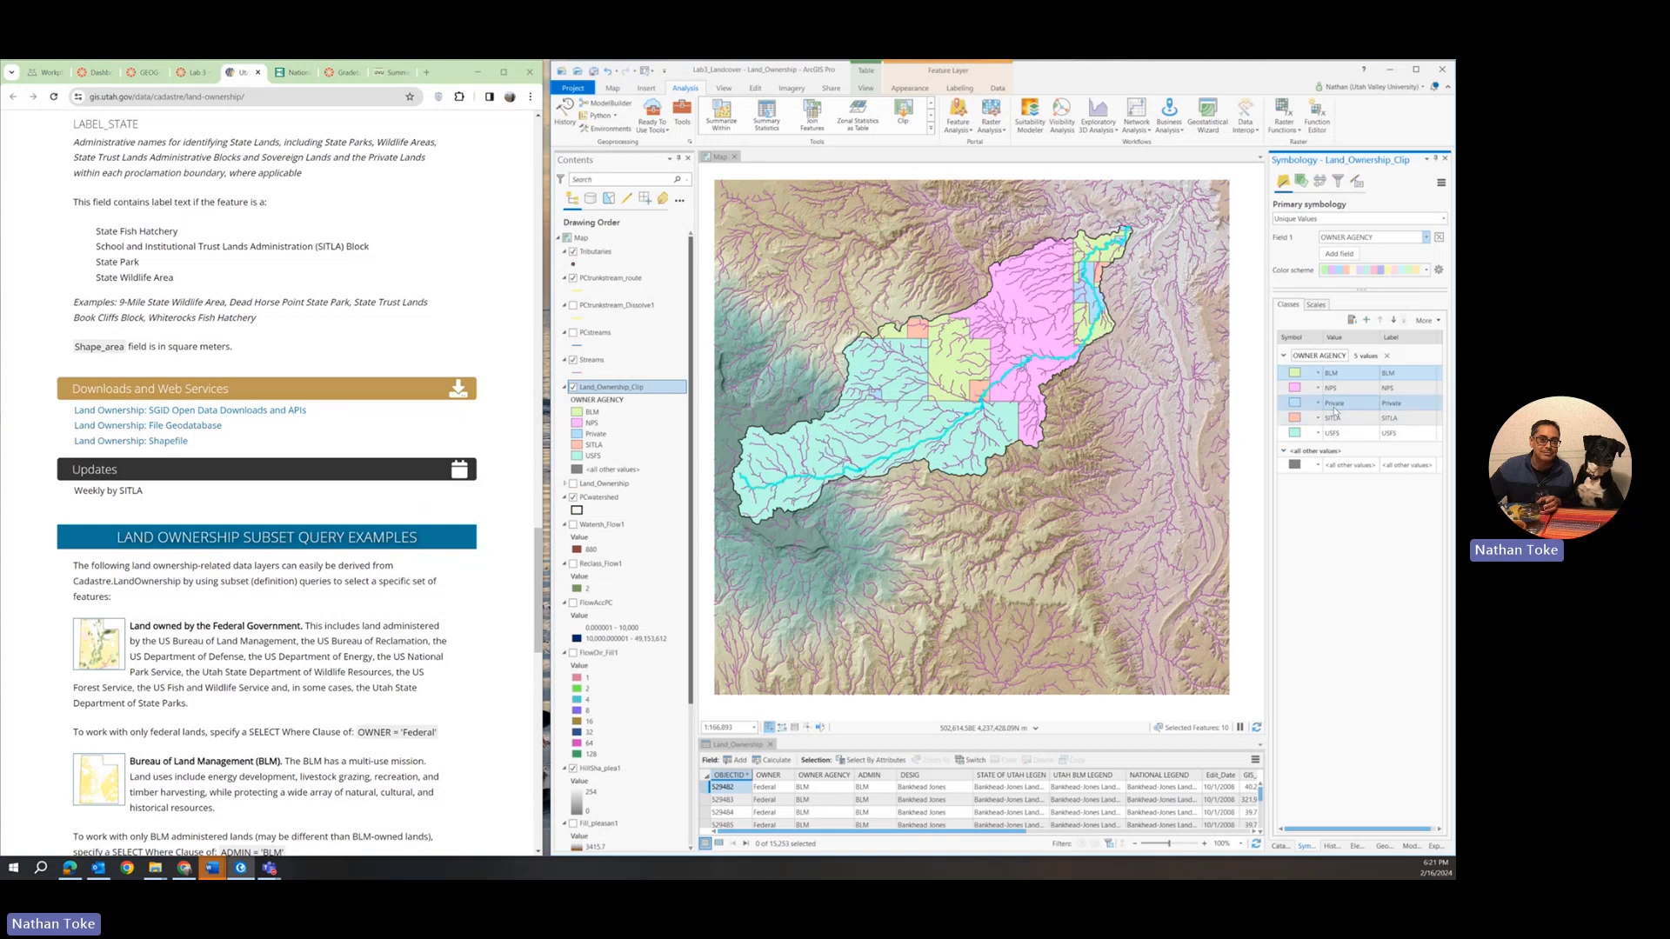
Change the fill colour of the Private ownership class to white.
{"action": "left_click", "coordinate": [1306, 407]}
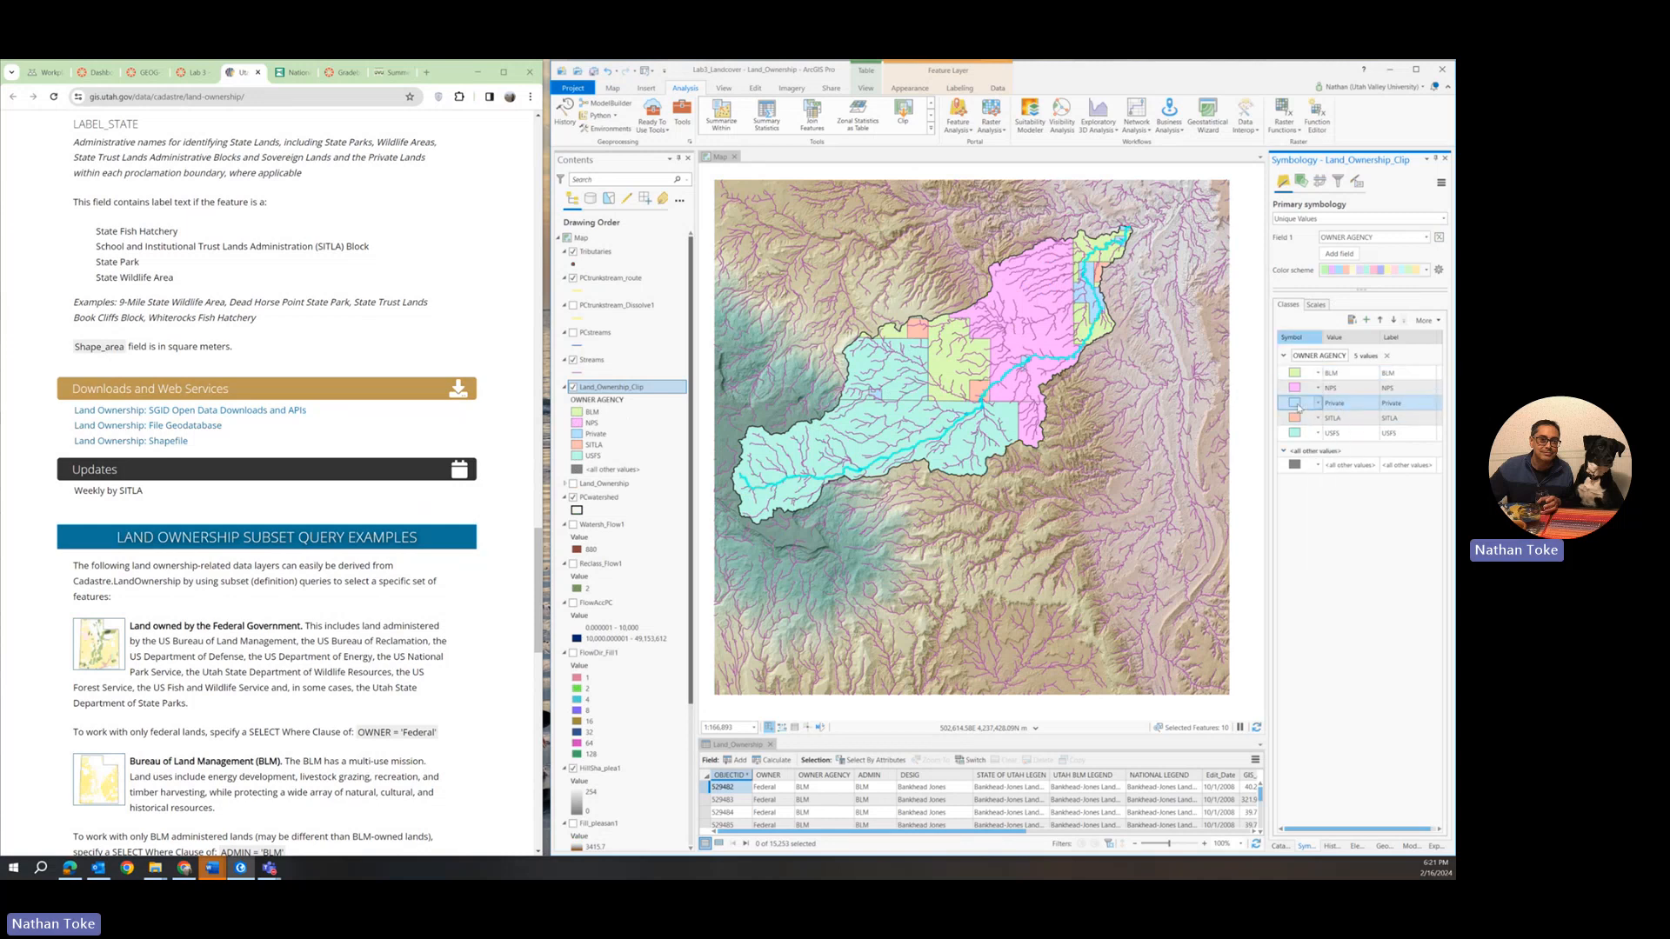
{"action": "left_click", "coordinate": [1295, 403]}
{"action": "left_click", "coordinate": [1437, 261]}
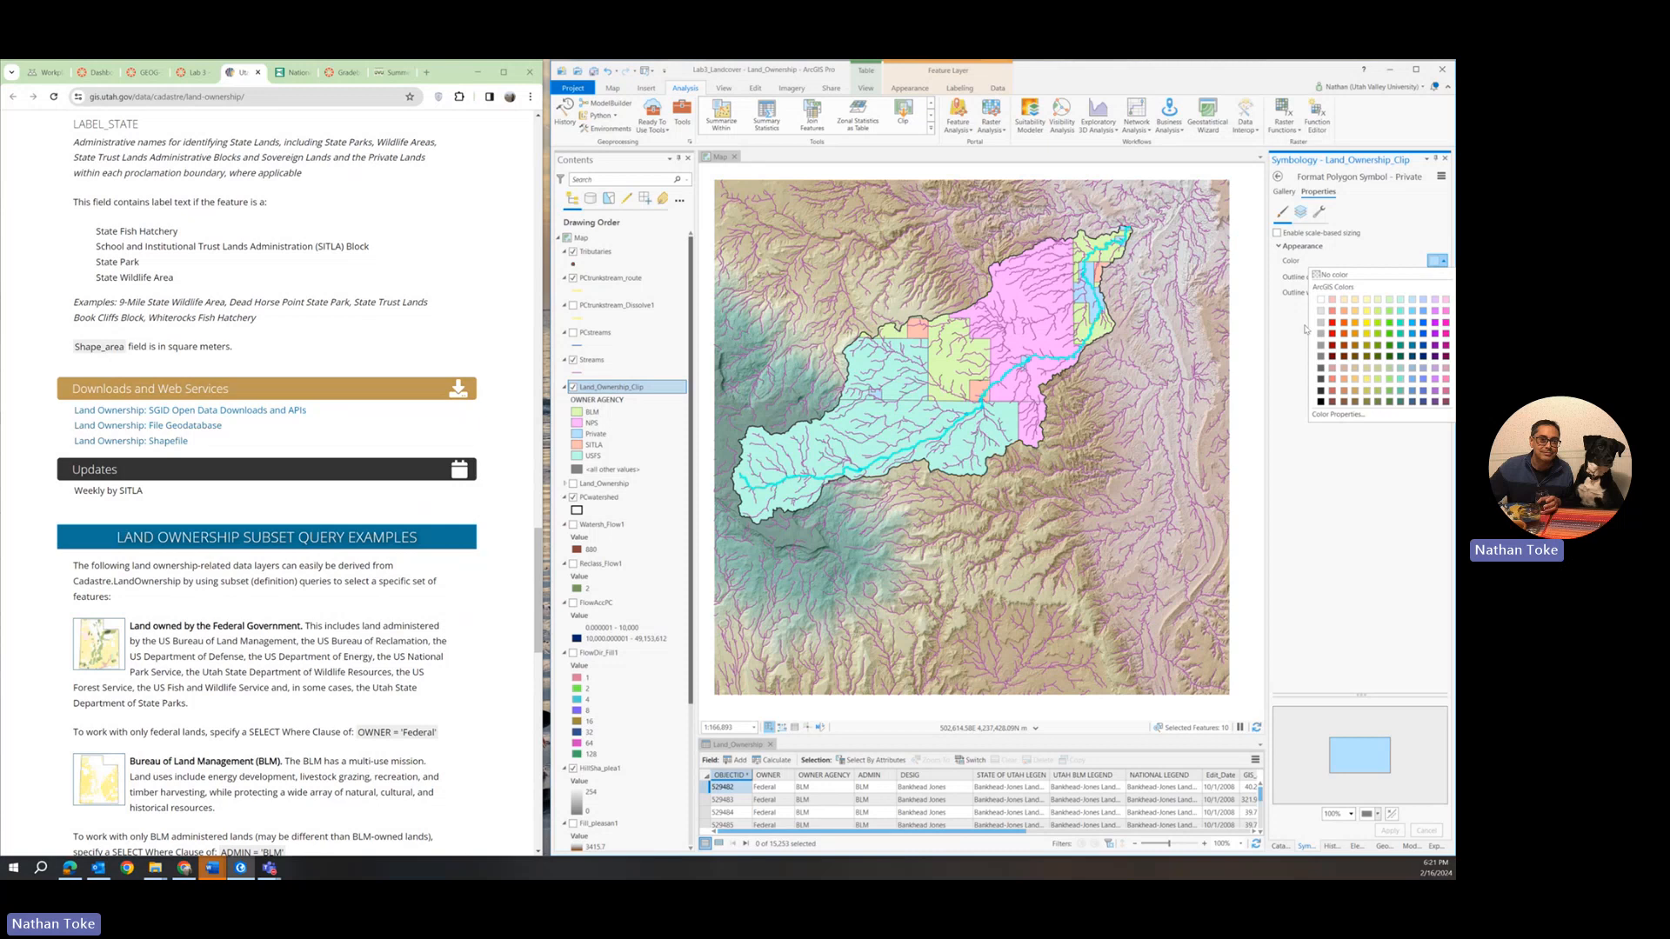
{"action": "left_click", "coordinate": [1320, 300]}
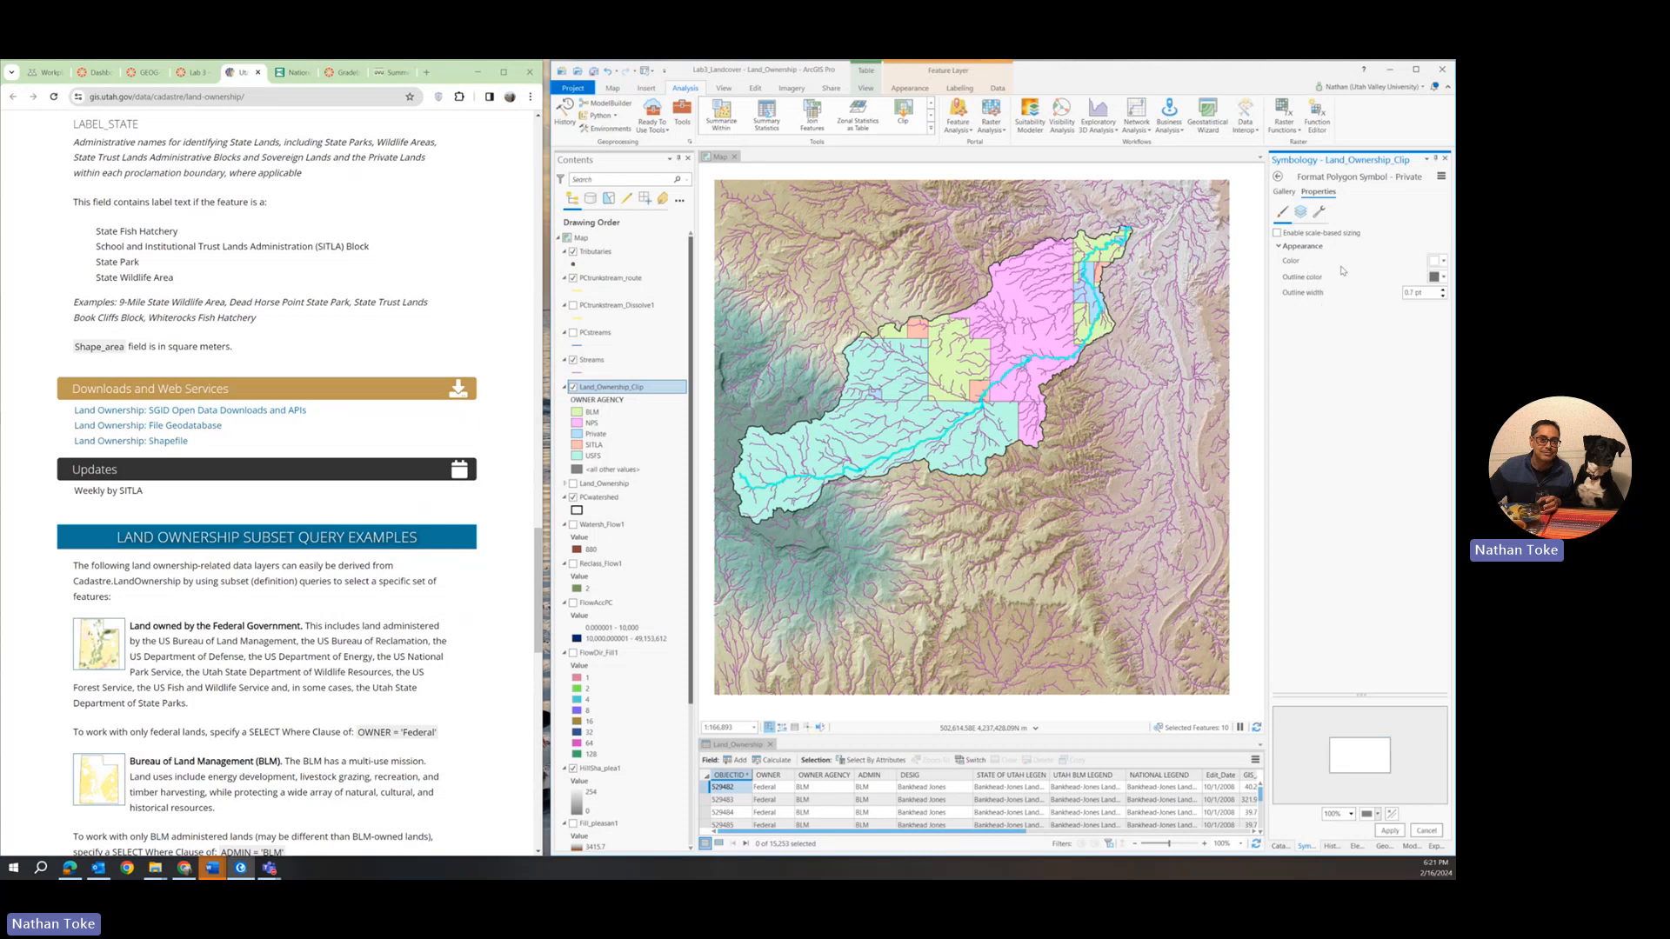
{"action": "left_click", "coordinate": [1390, 831]}
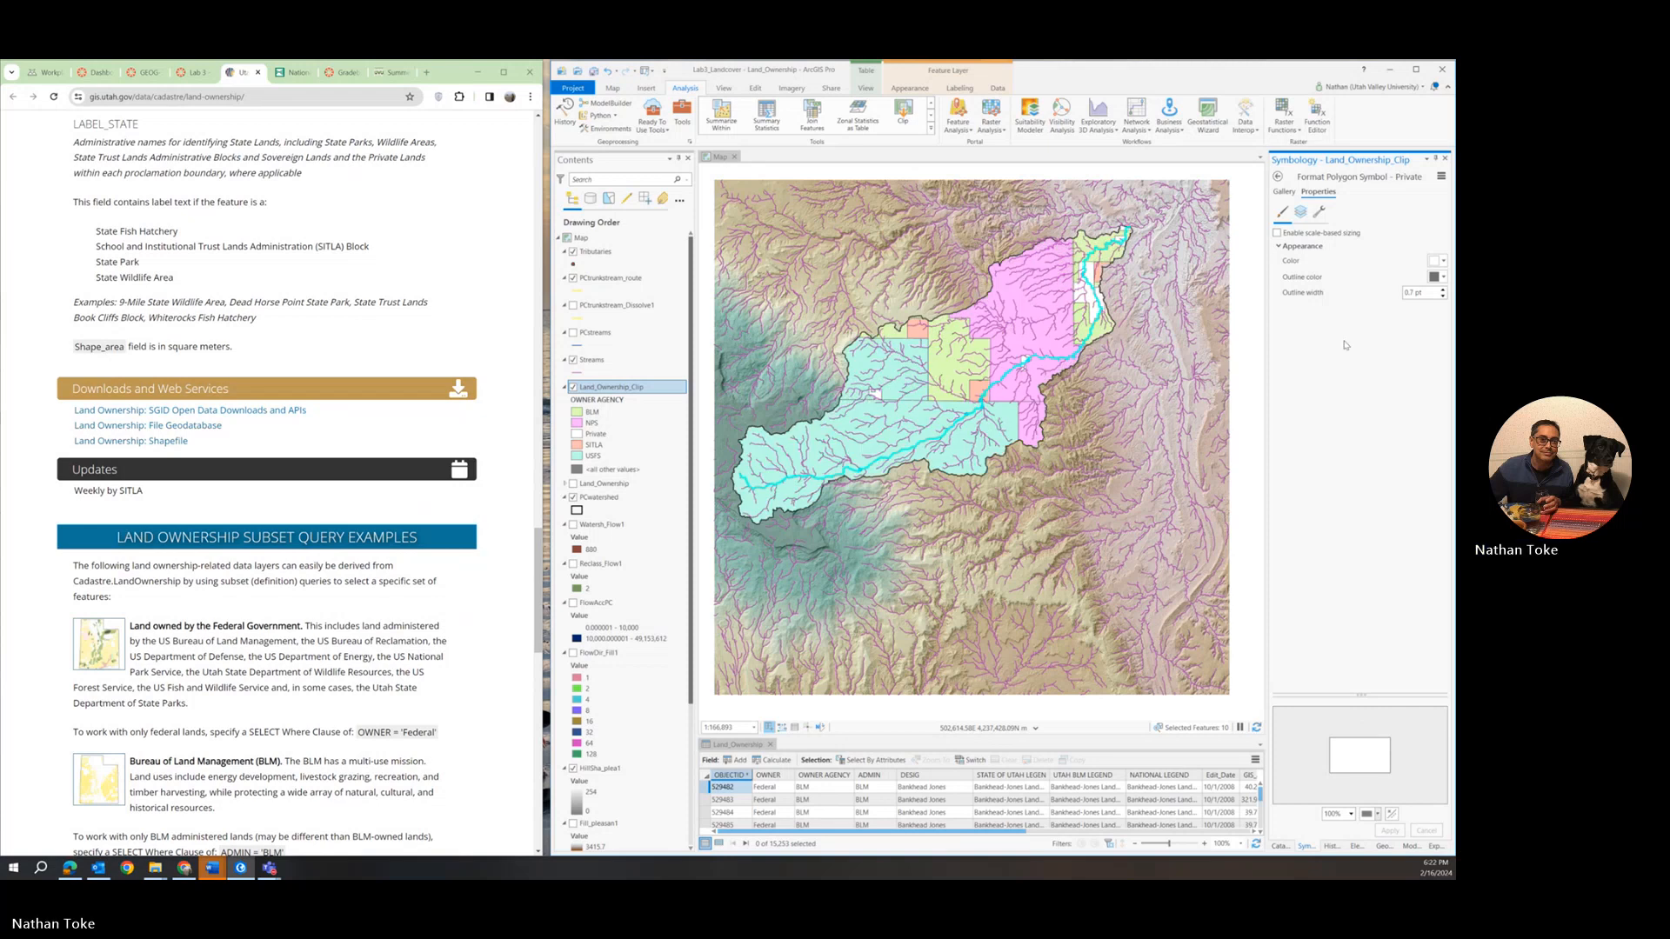
{"action": "left_click", "coordinate": [1278, 176]}
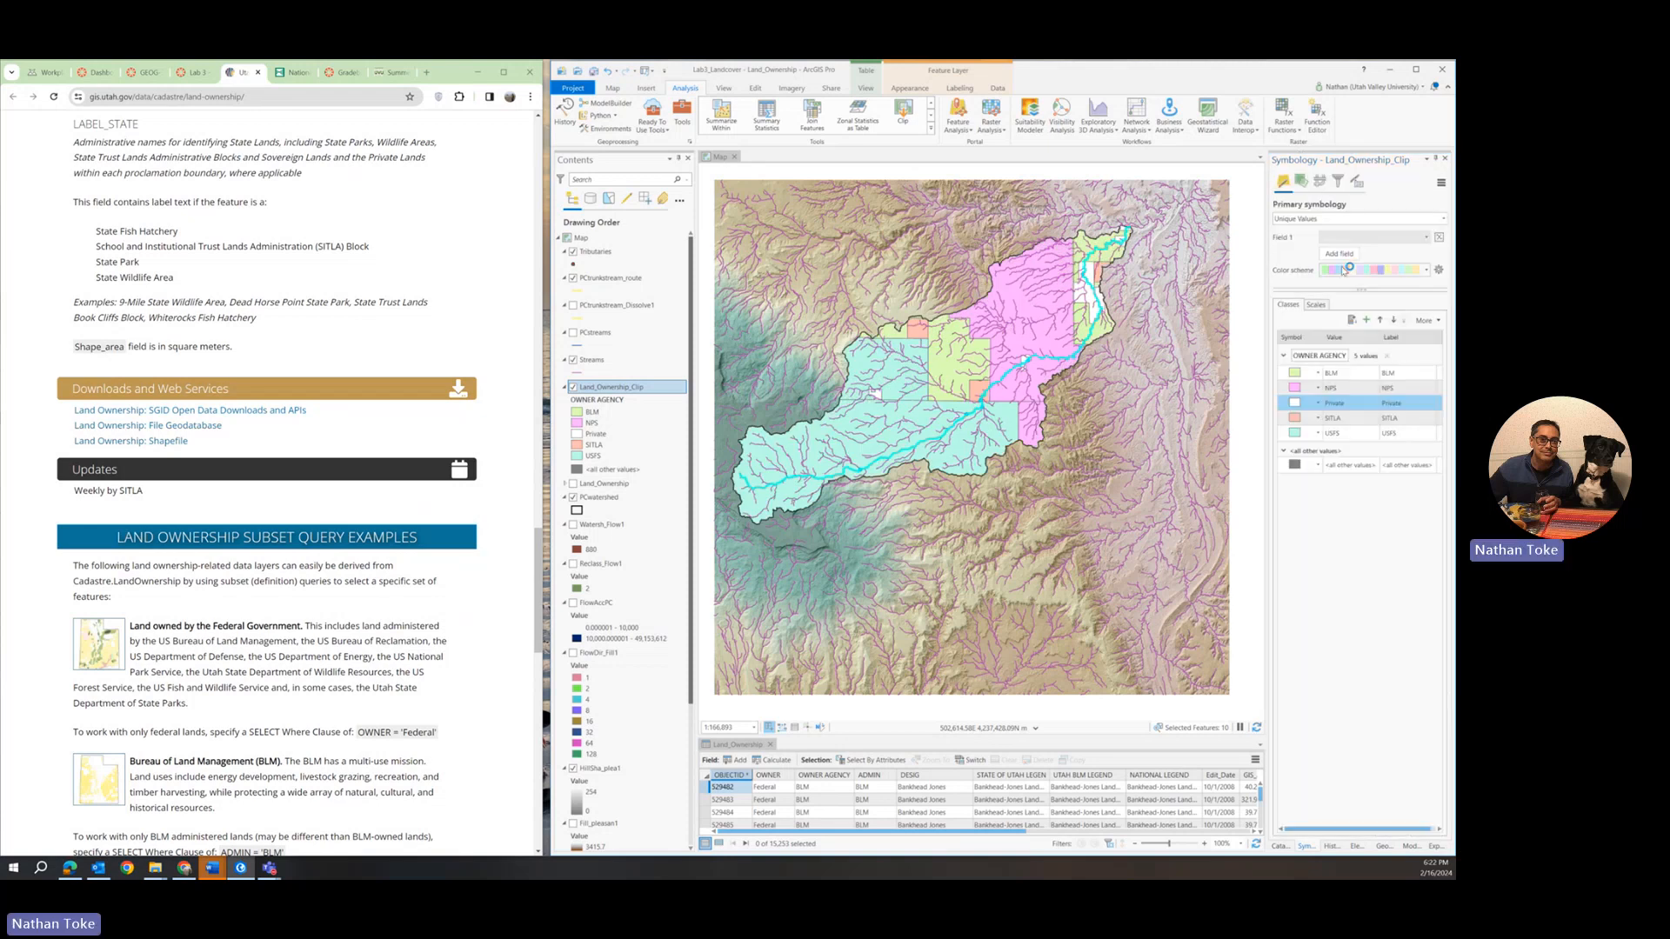
Change the fill colour of the NPS ownership class to dark green.
{"action": "left_click", "coordinate": [1326, 388]}
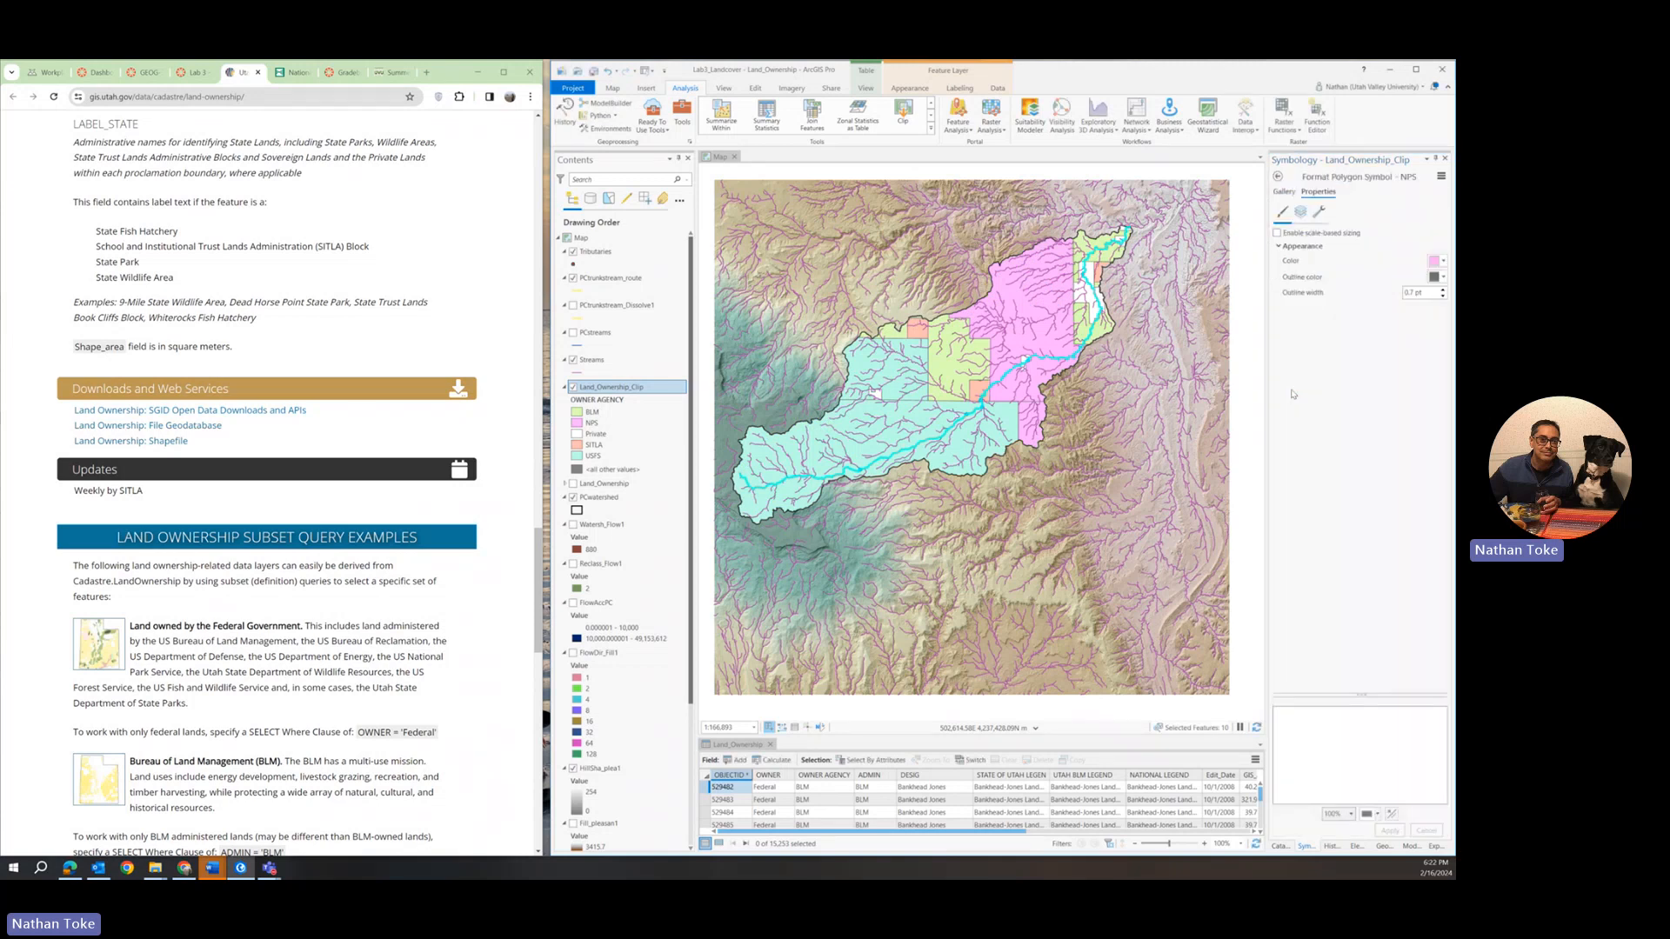
{"action": "left_click", "coordinate": [1441, 263]}
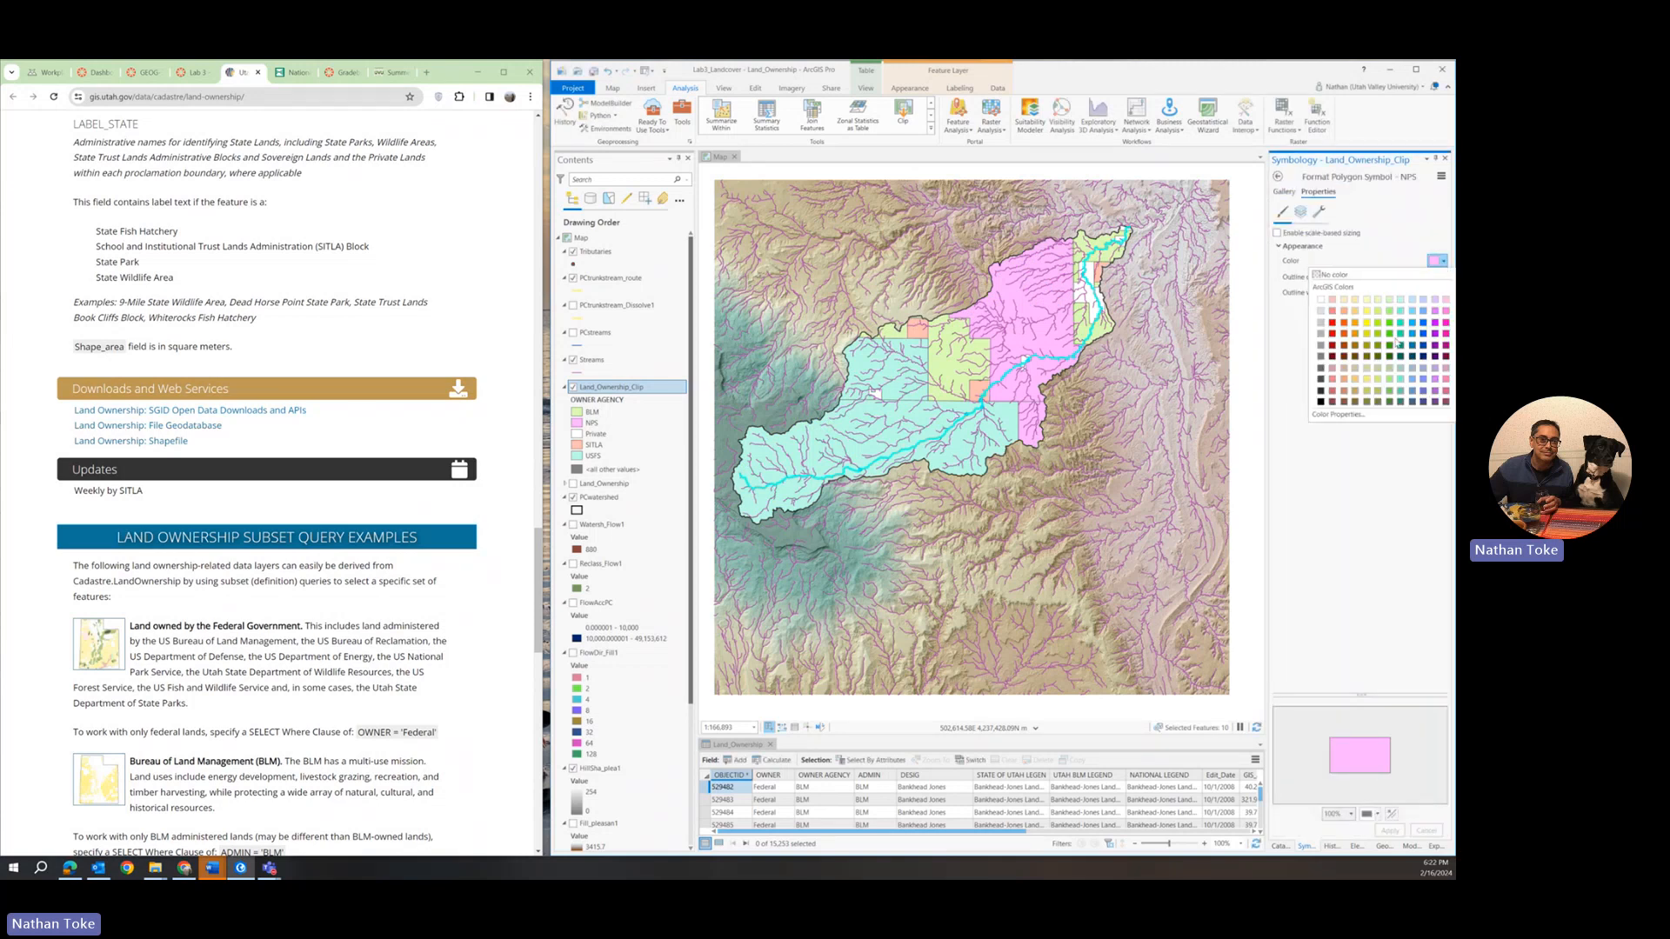
{"action": "left_click", "coordinate": [1397, 344]}
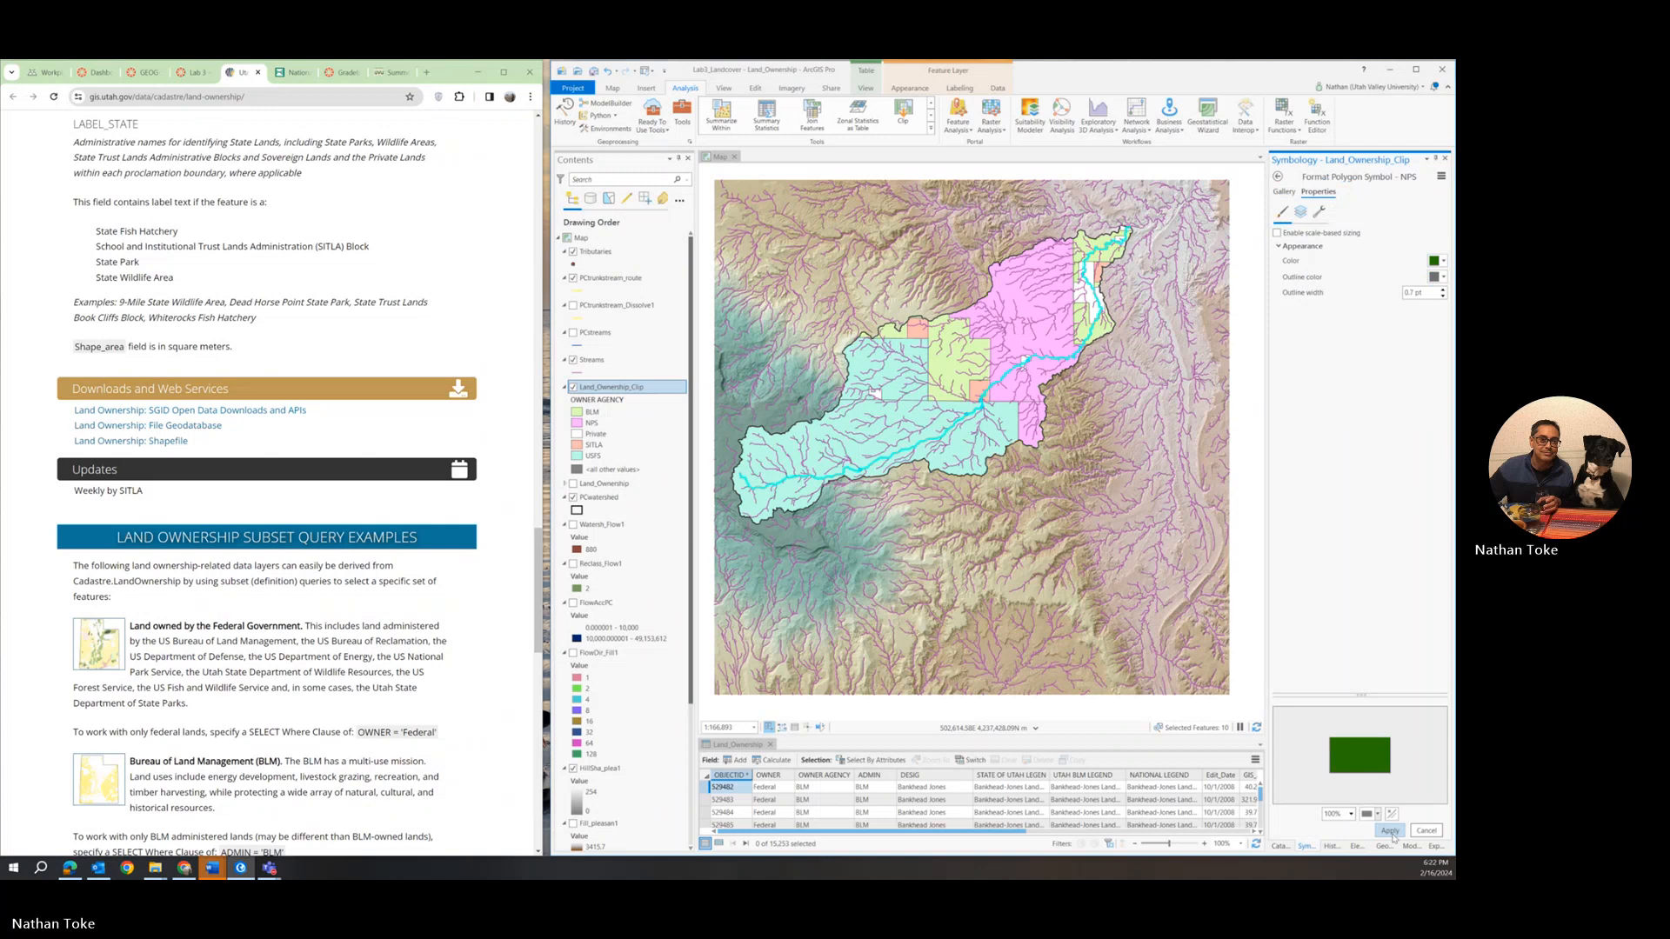
{"action": "left_click", "coordinate": [1390, 831]}
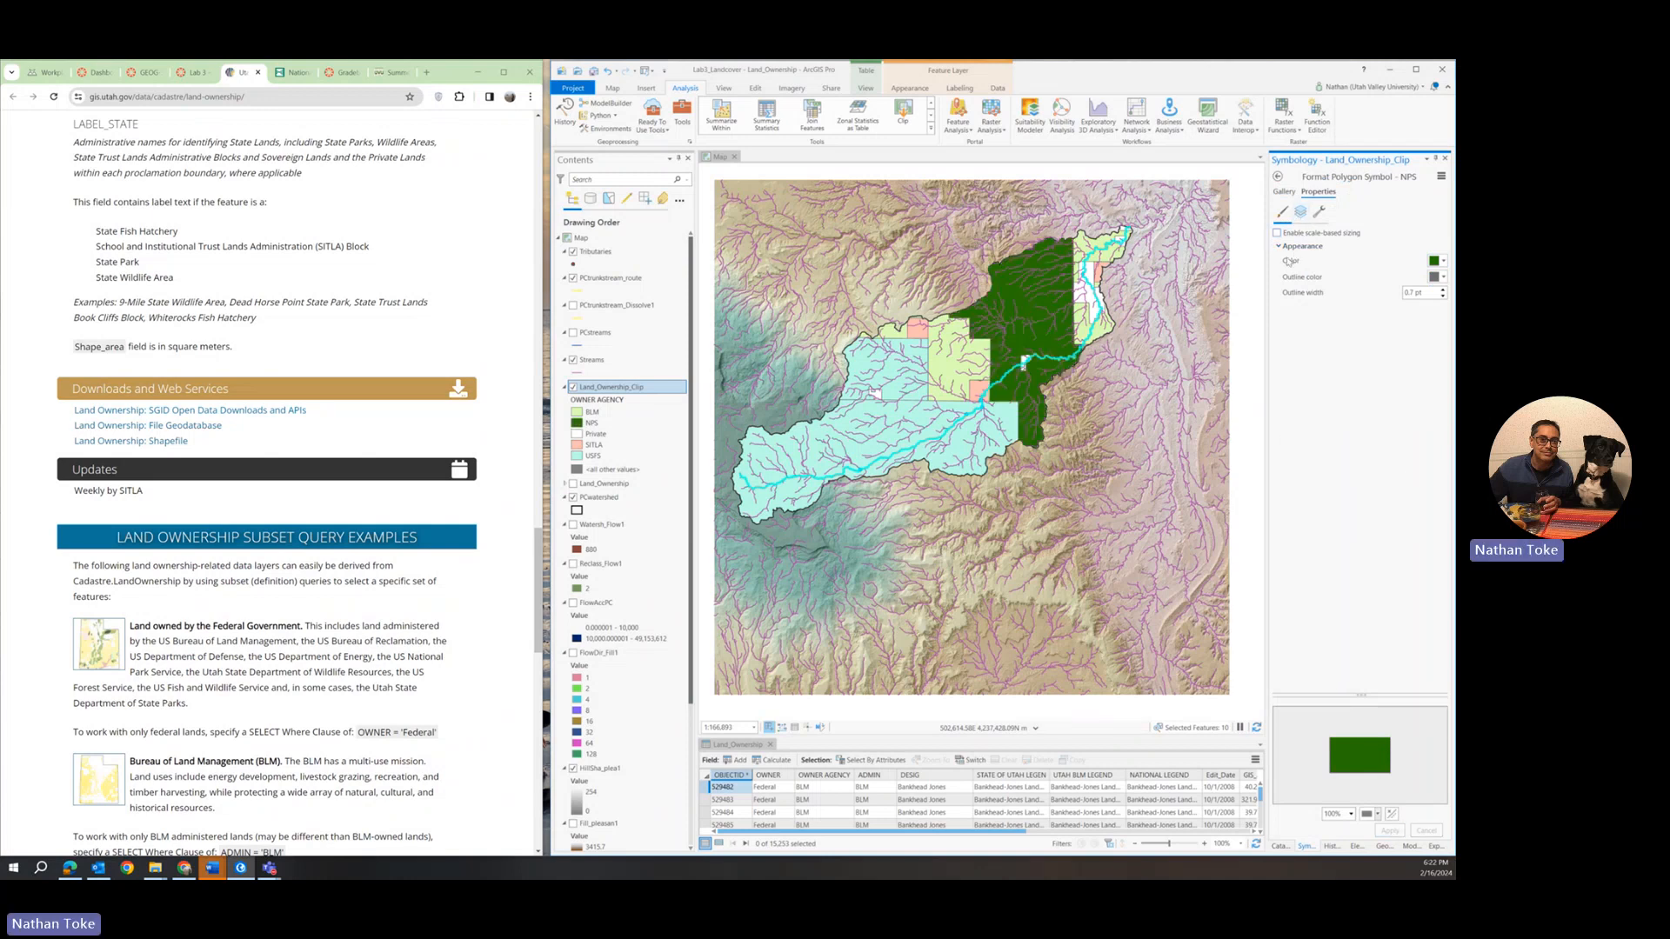
{"action": "left_click", "coordinate": [1278, 178]}
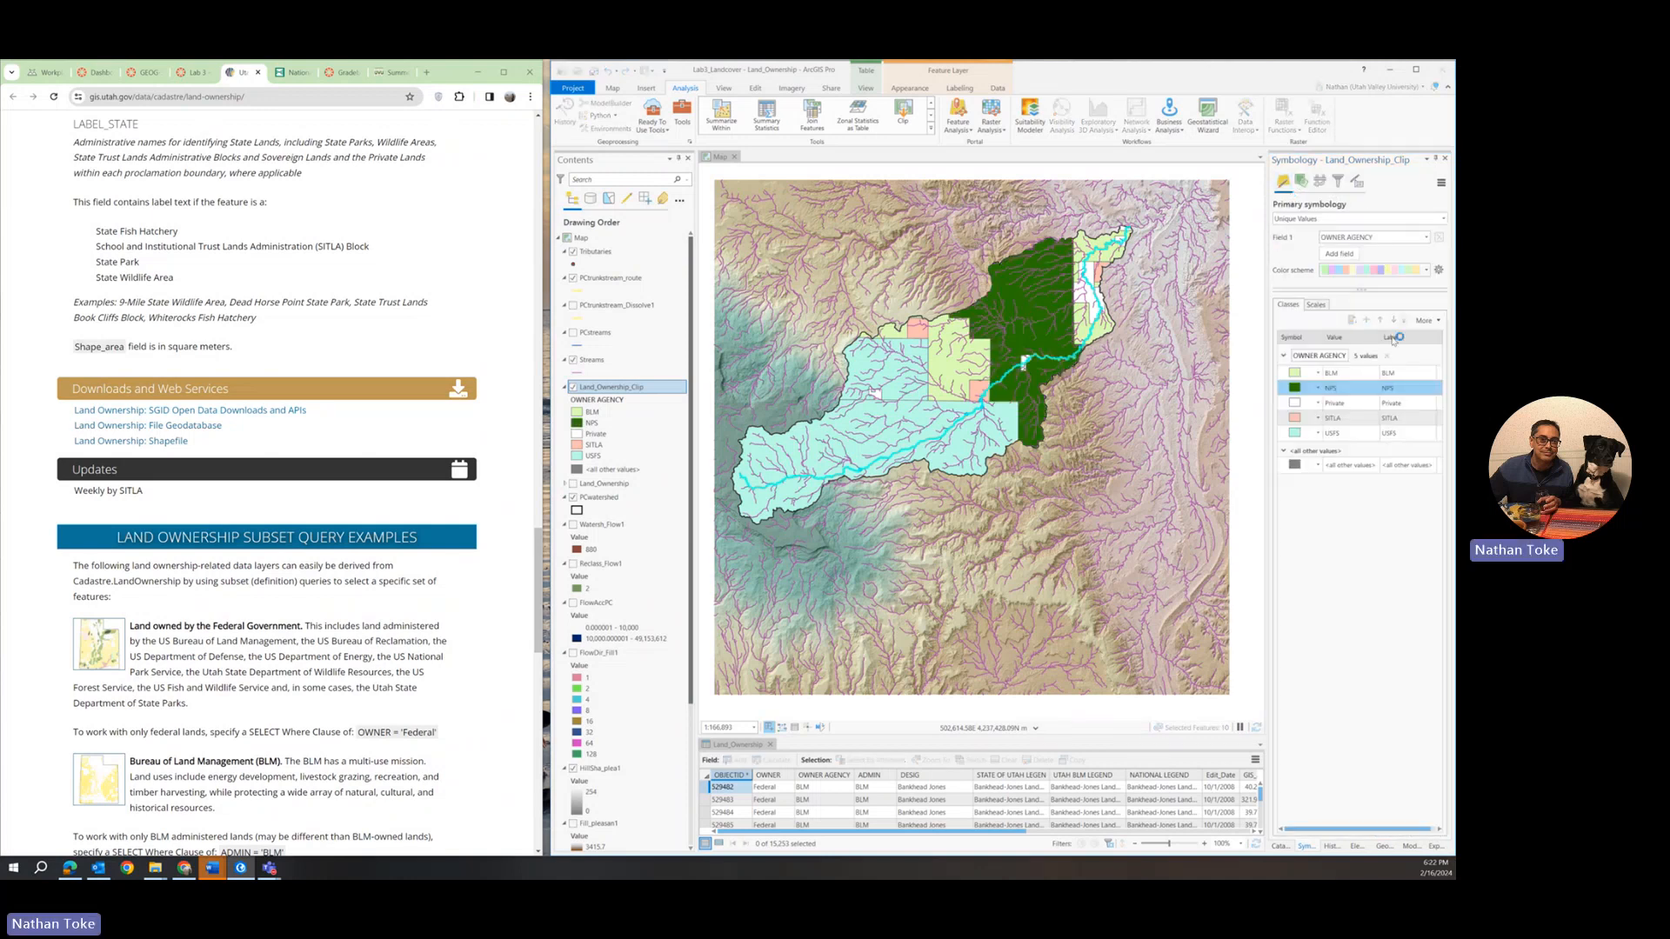
Change the fill colour of the BLM ownership class to light orange.
{"action": "left_click", "coordinate": [1295, 373]}
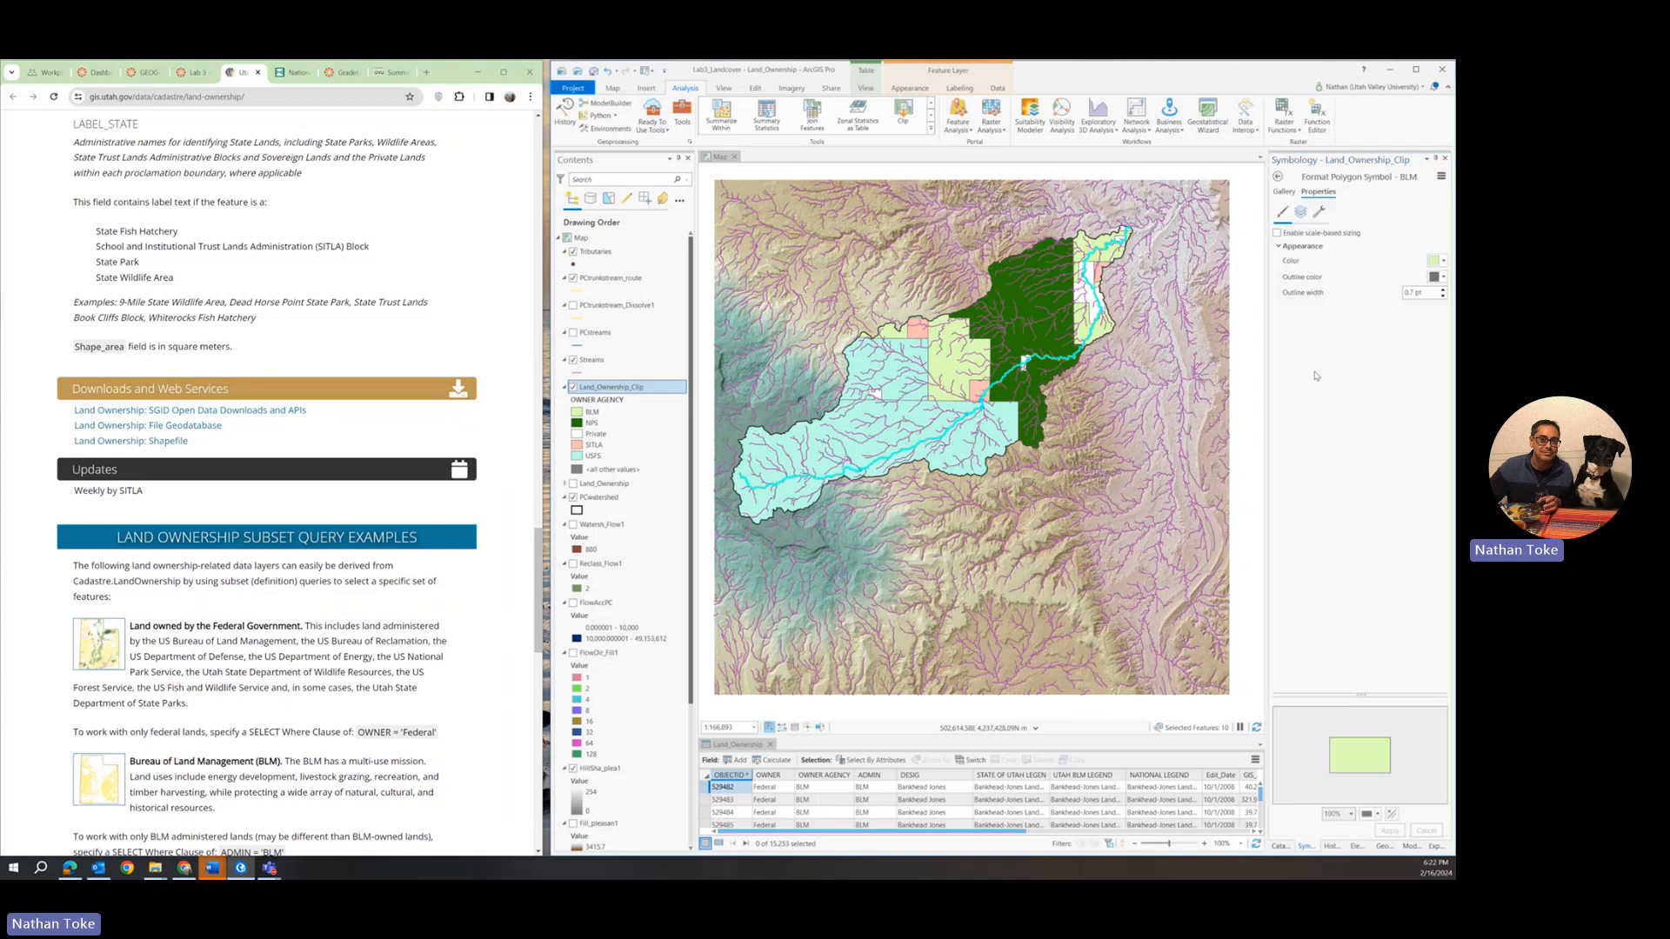
{"action": "left_click", "coordinate": [1436, 262]}
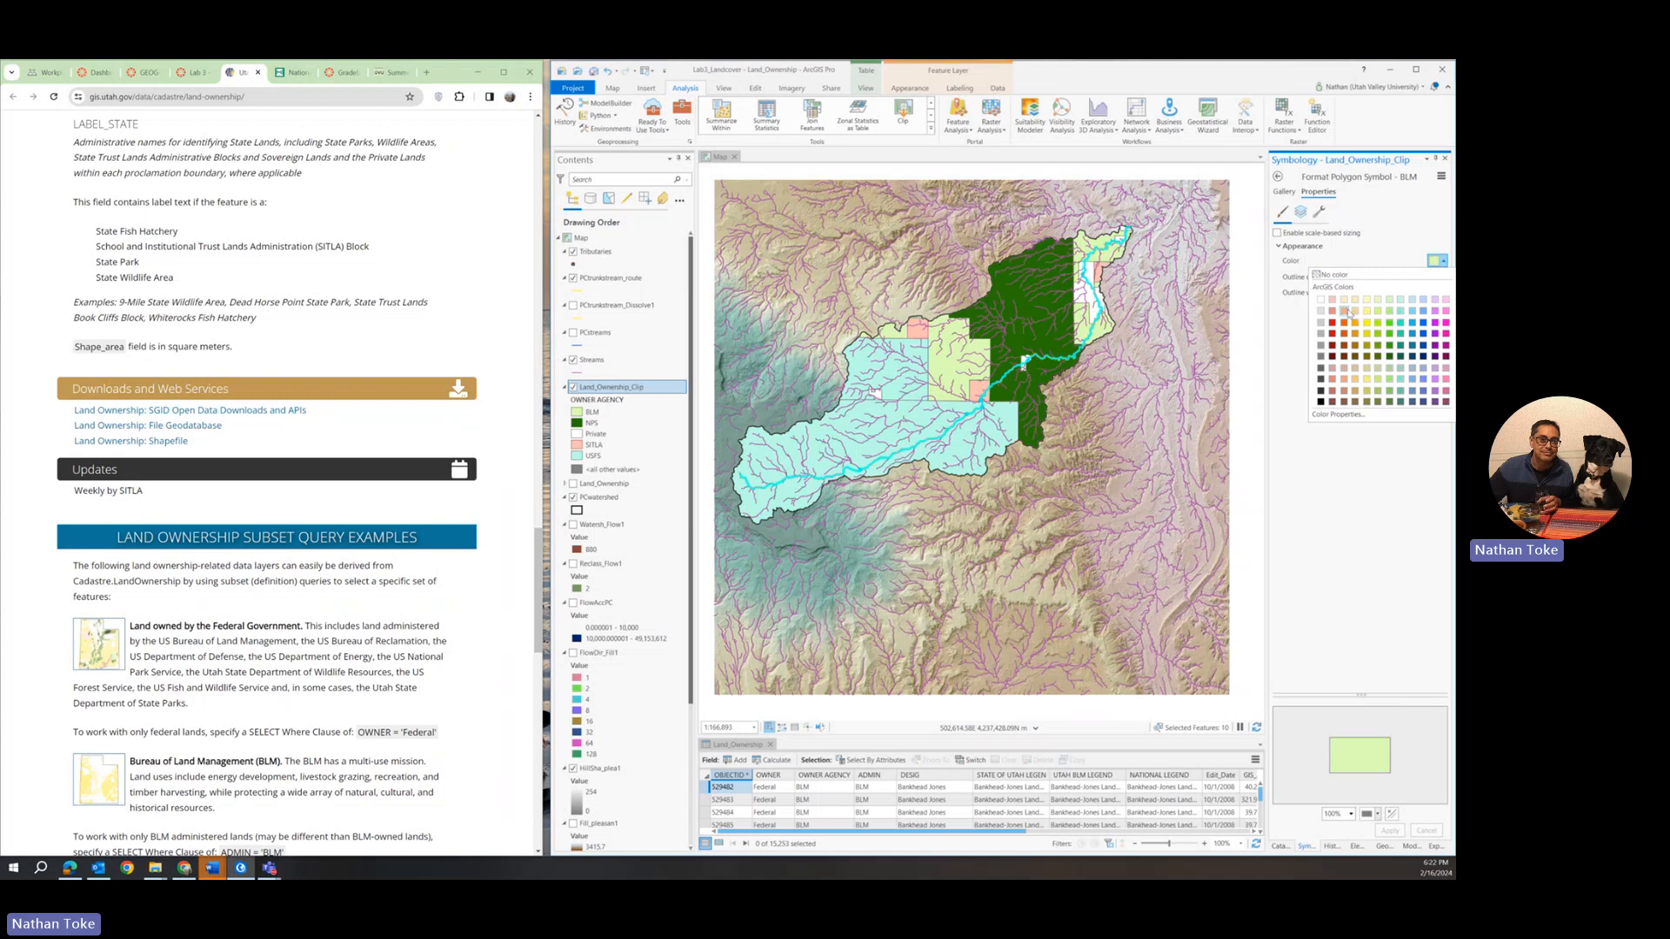
{"action": "left_click", "coordinate": [1349, 312]}
{"action": "left_click", "coordinate": [1390, 830]}
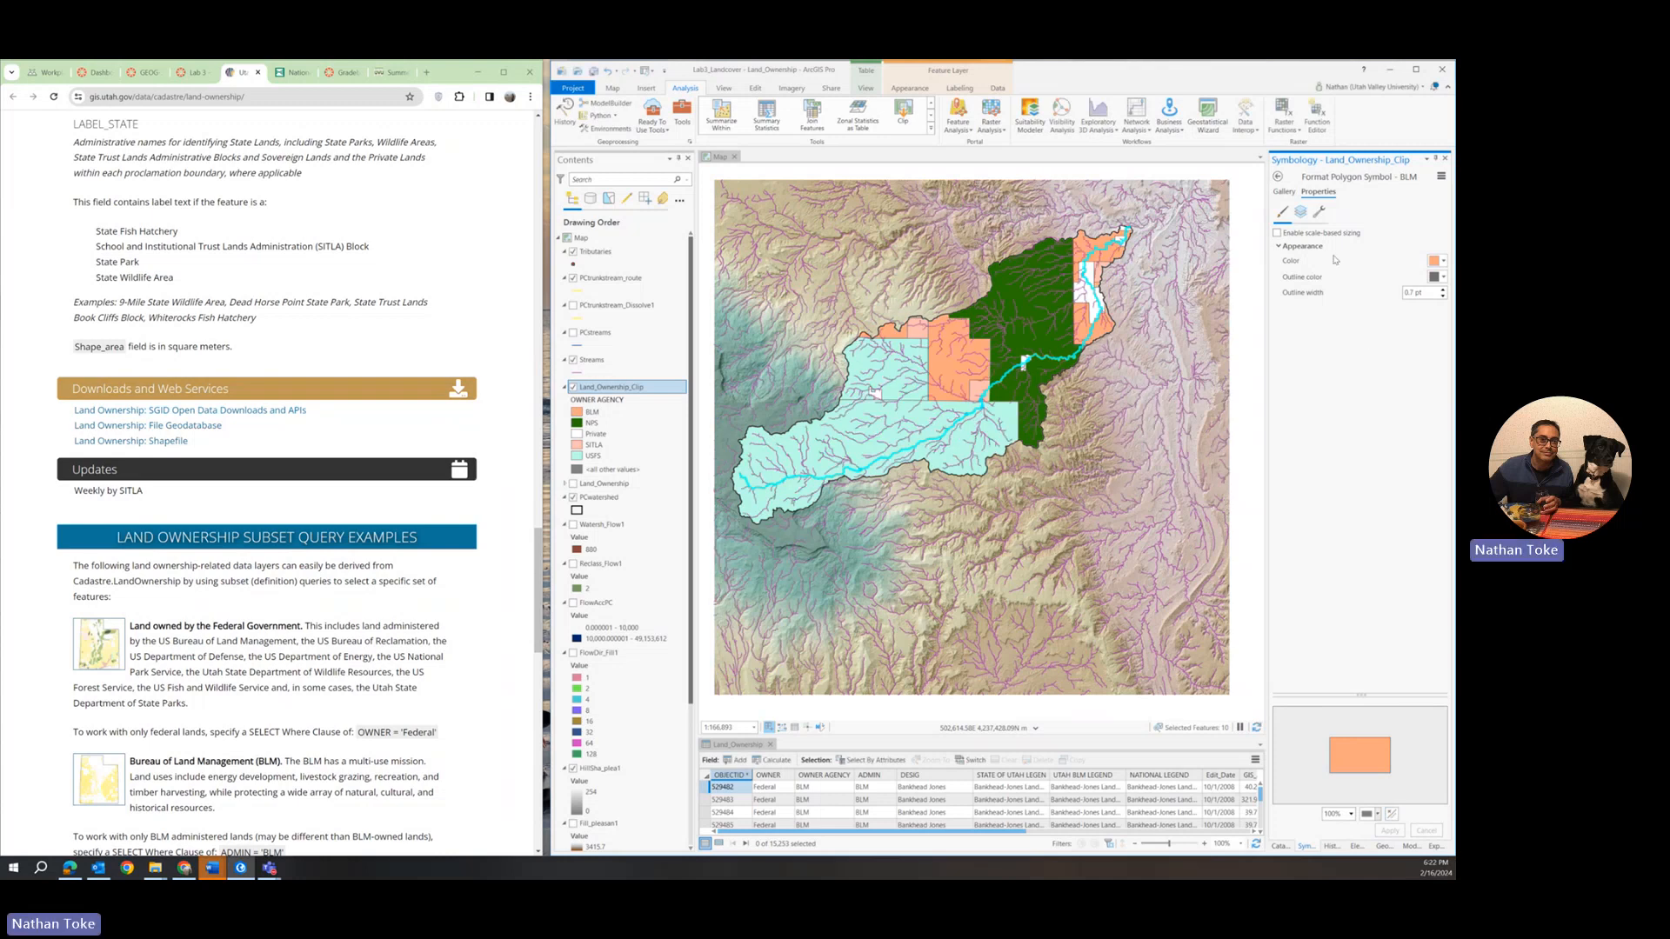
{"action": "left_click", "coordinate": [1278, 176]}
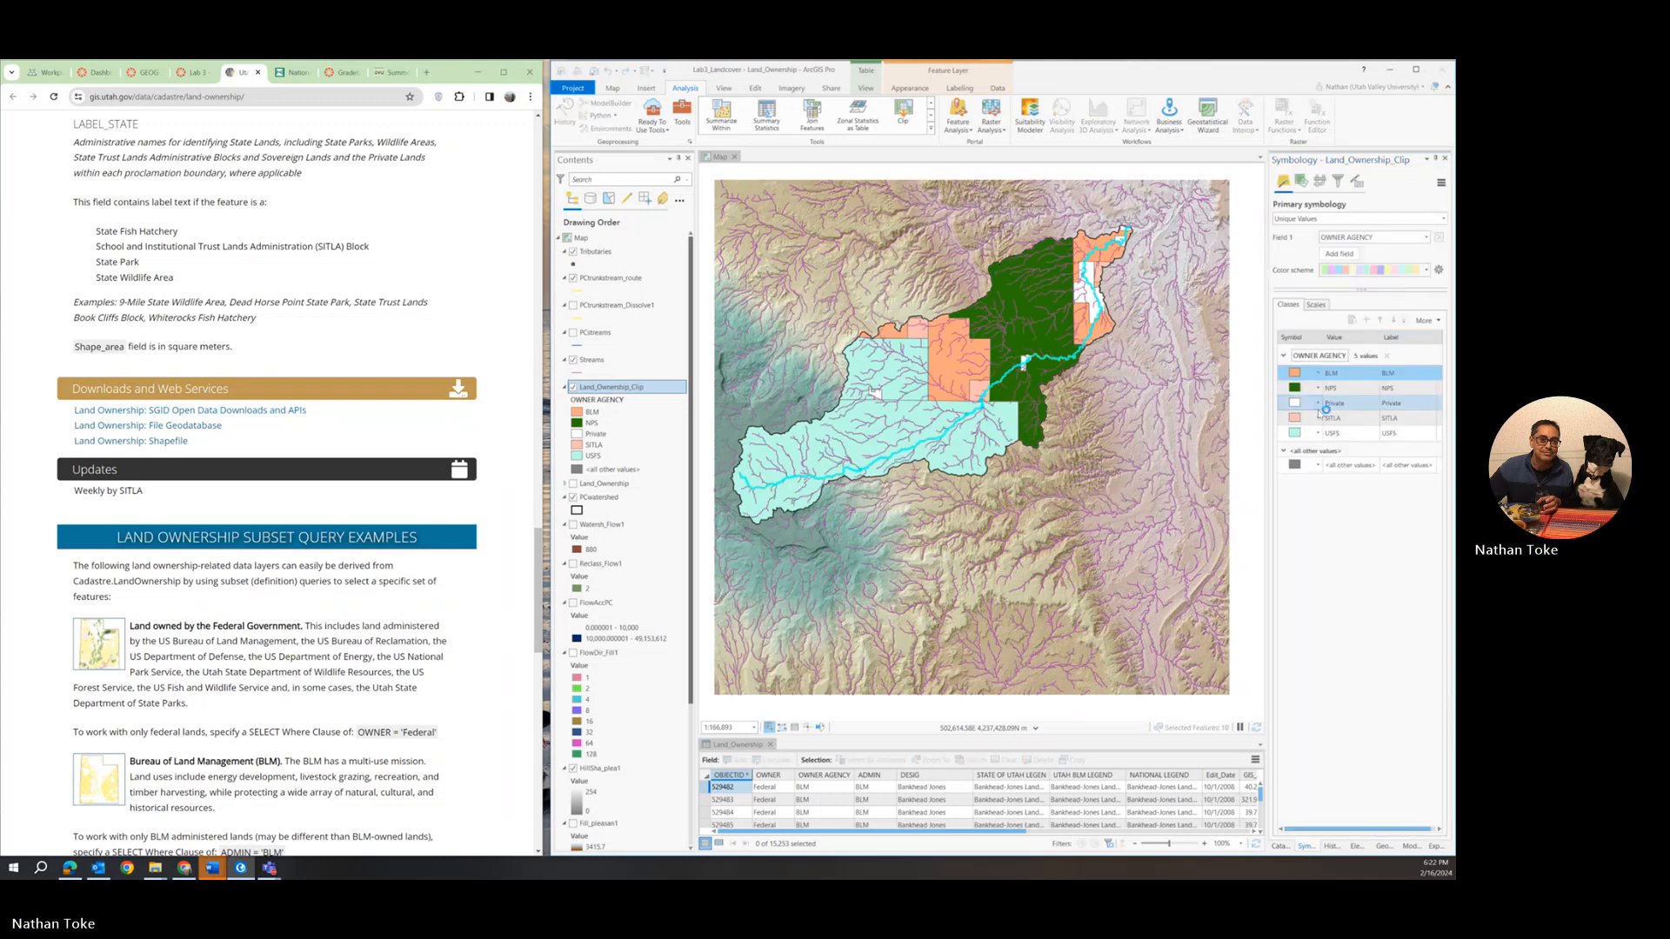
Change the fill colour of the USFS ownership class to bright green.
{"action": "left_click", "coordinate": [1308, 435]}
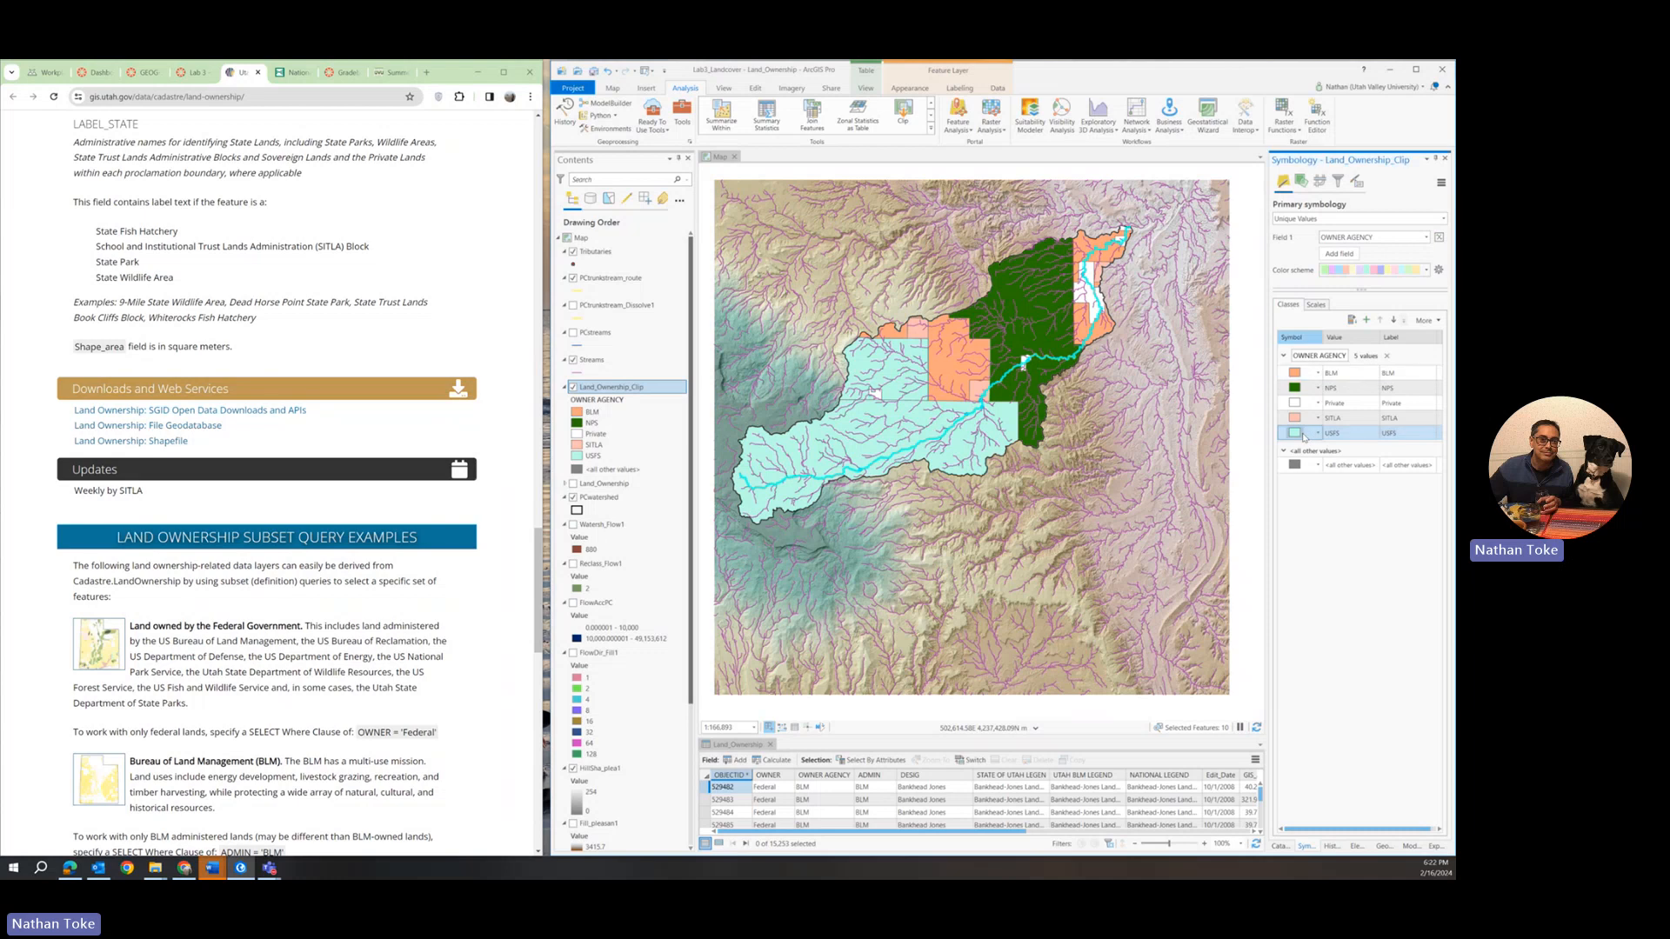
{"action": "left_click", "coordinate": [1444, 263]}
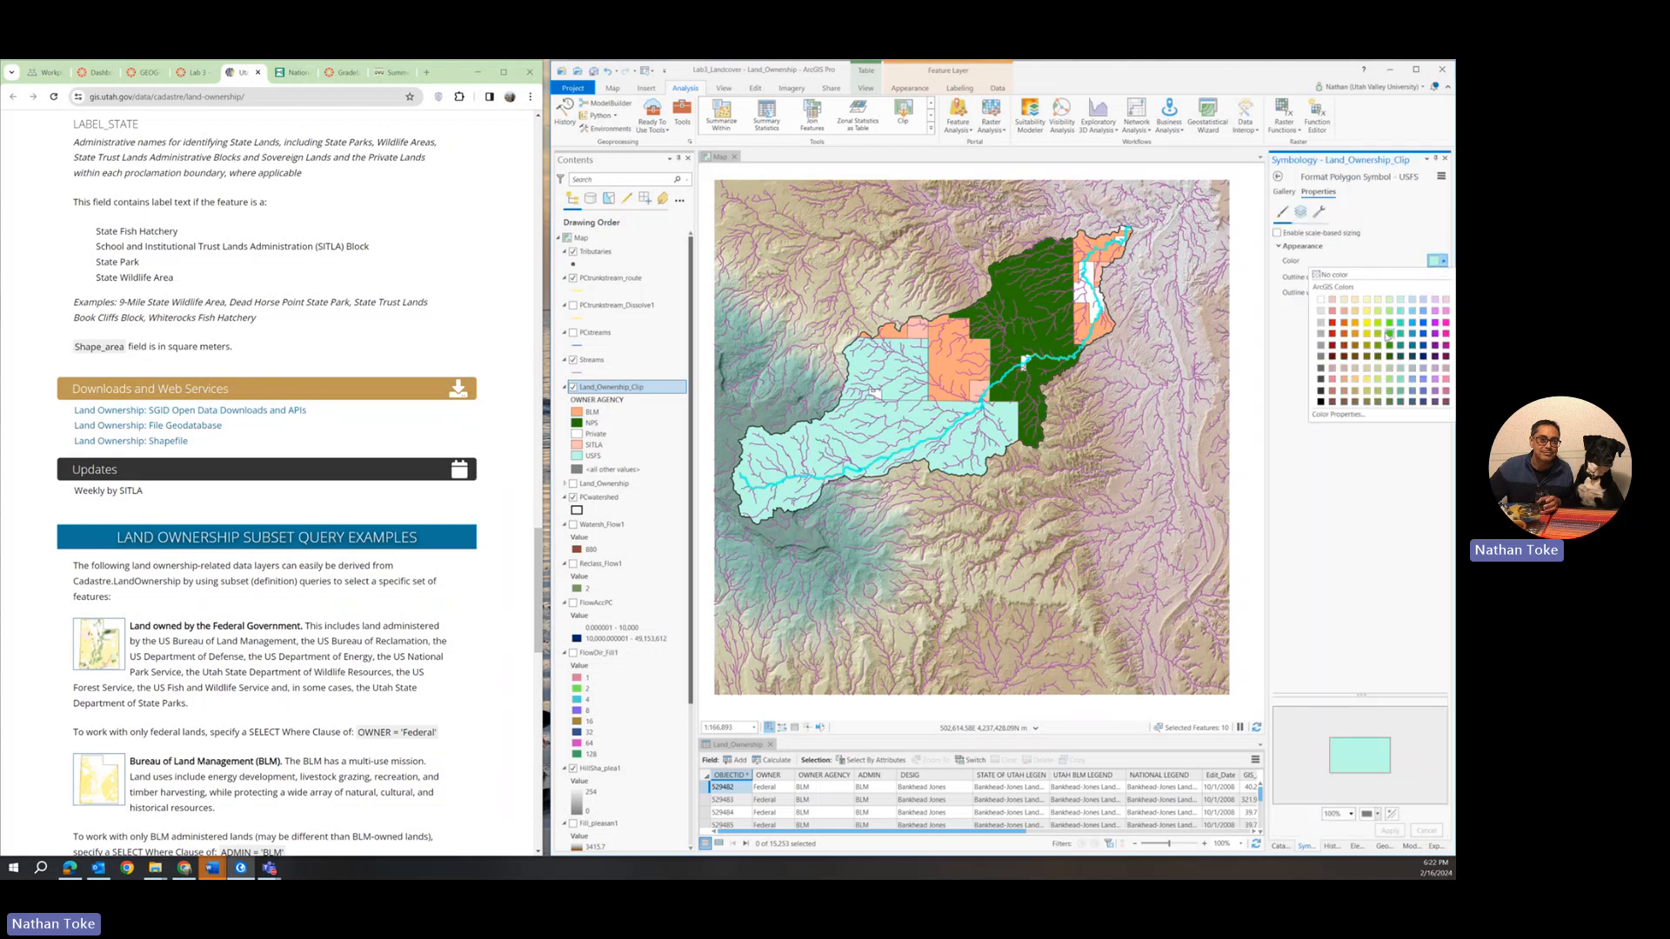
{"action": "left_click", "coordinate": [1391, 325]}
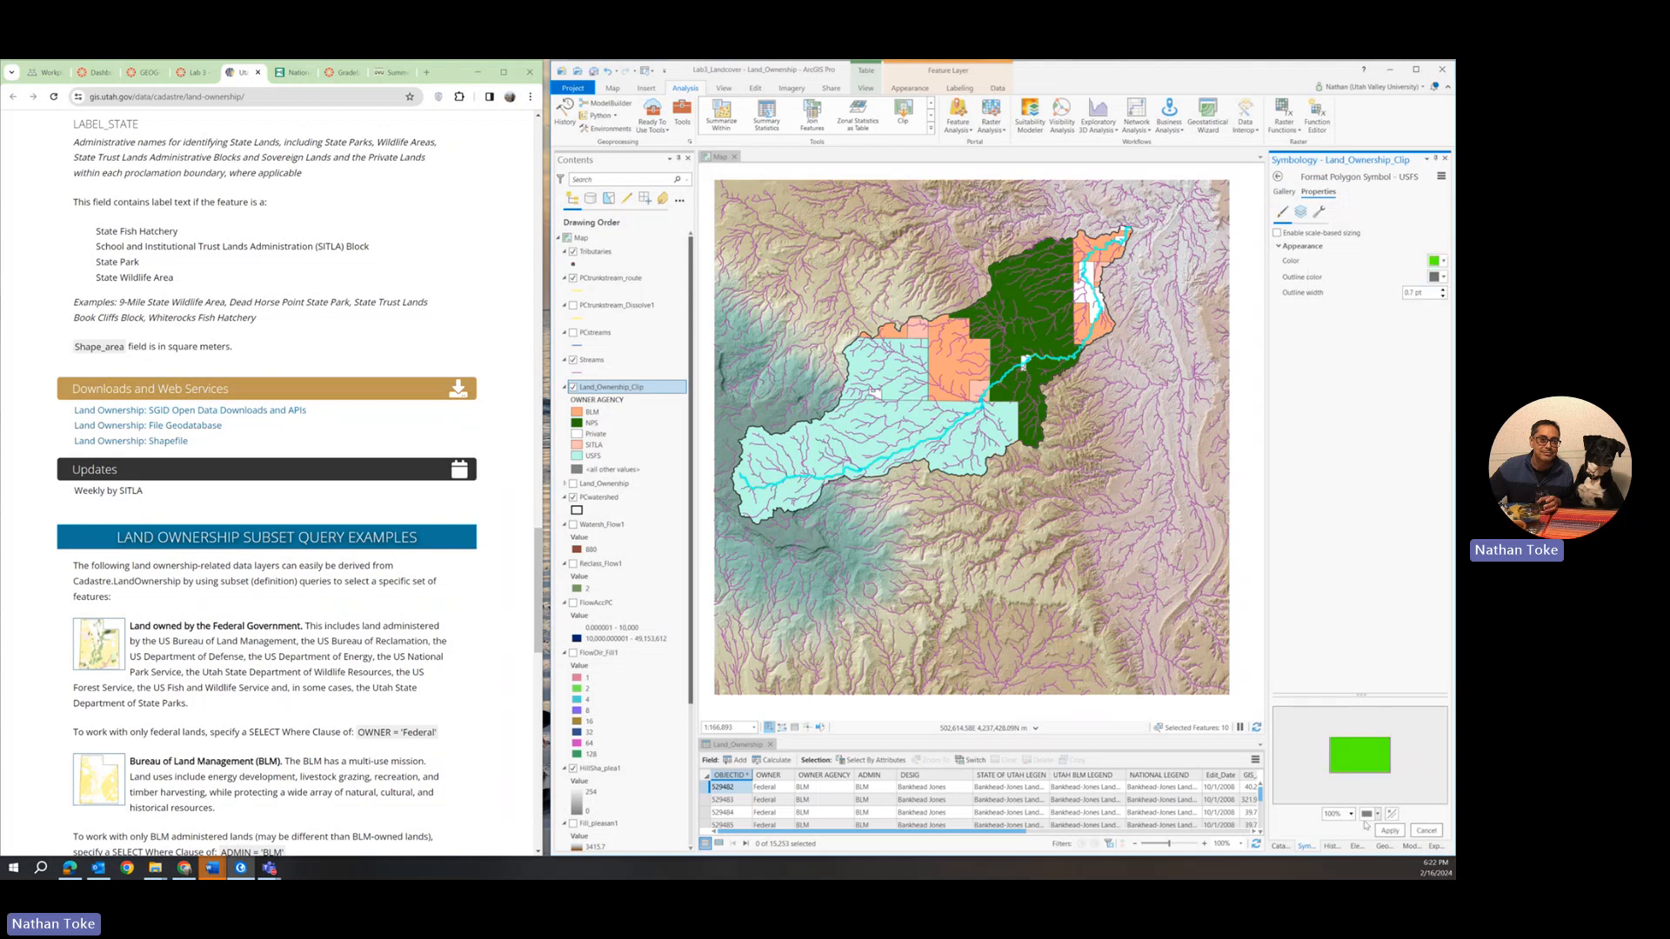
{"action": "left_click", "coordinate": [1389, 831]}
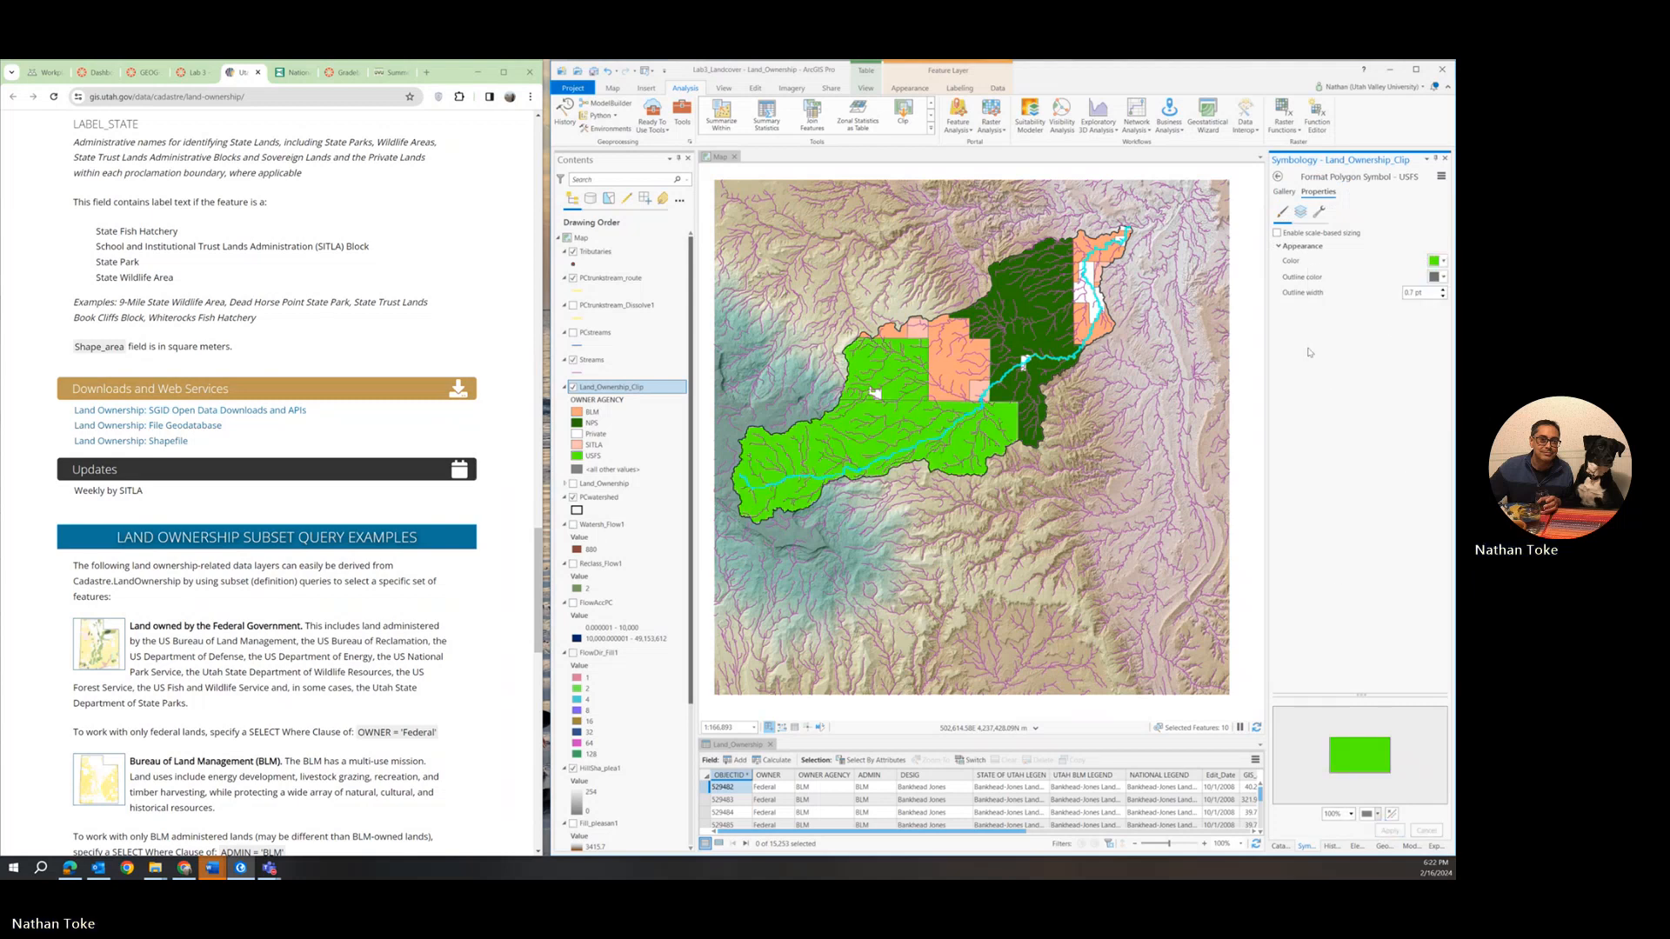
{"action": "left_click", "coordinate": [1278, 177]}
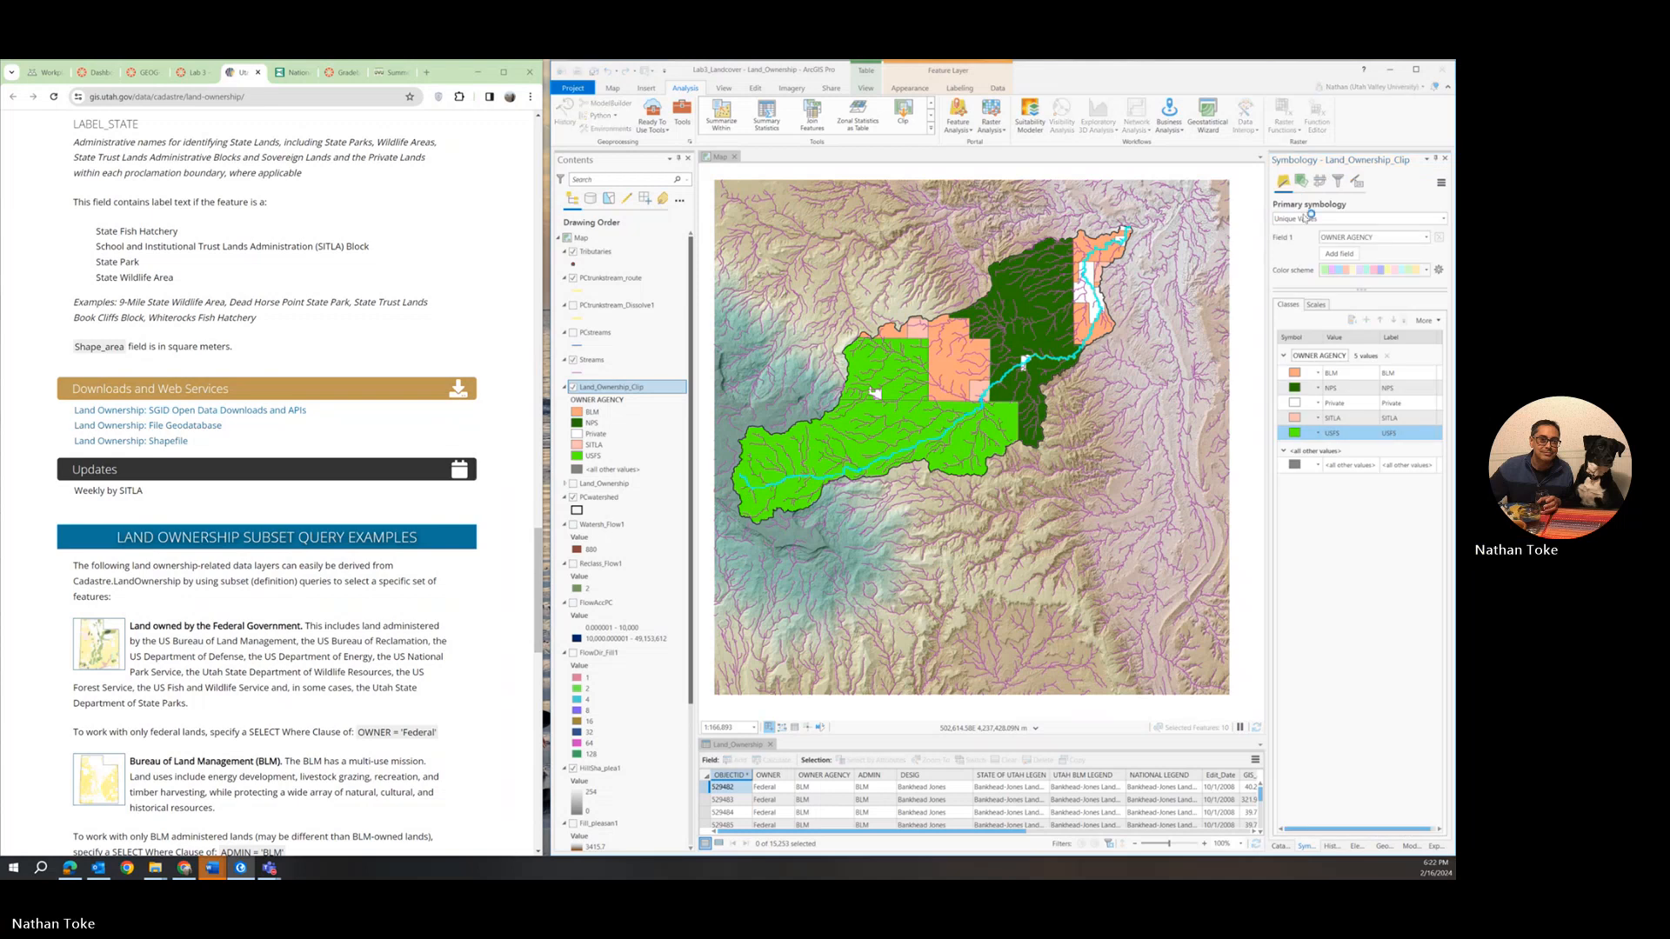
Change the fill colour of the SITLA ownership class to blue.
{"action": "left_click", "coordinate": [1331, 425], "text": "ctrl"}
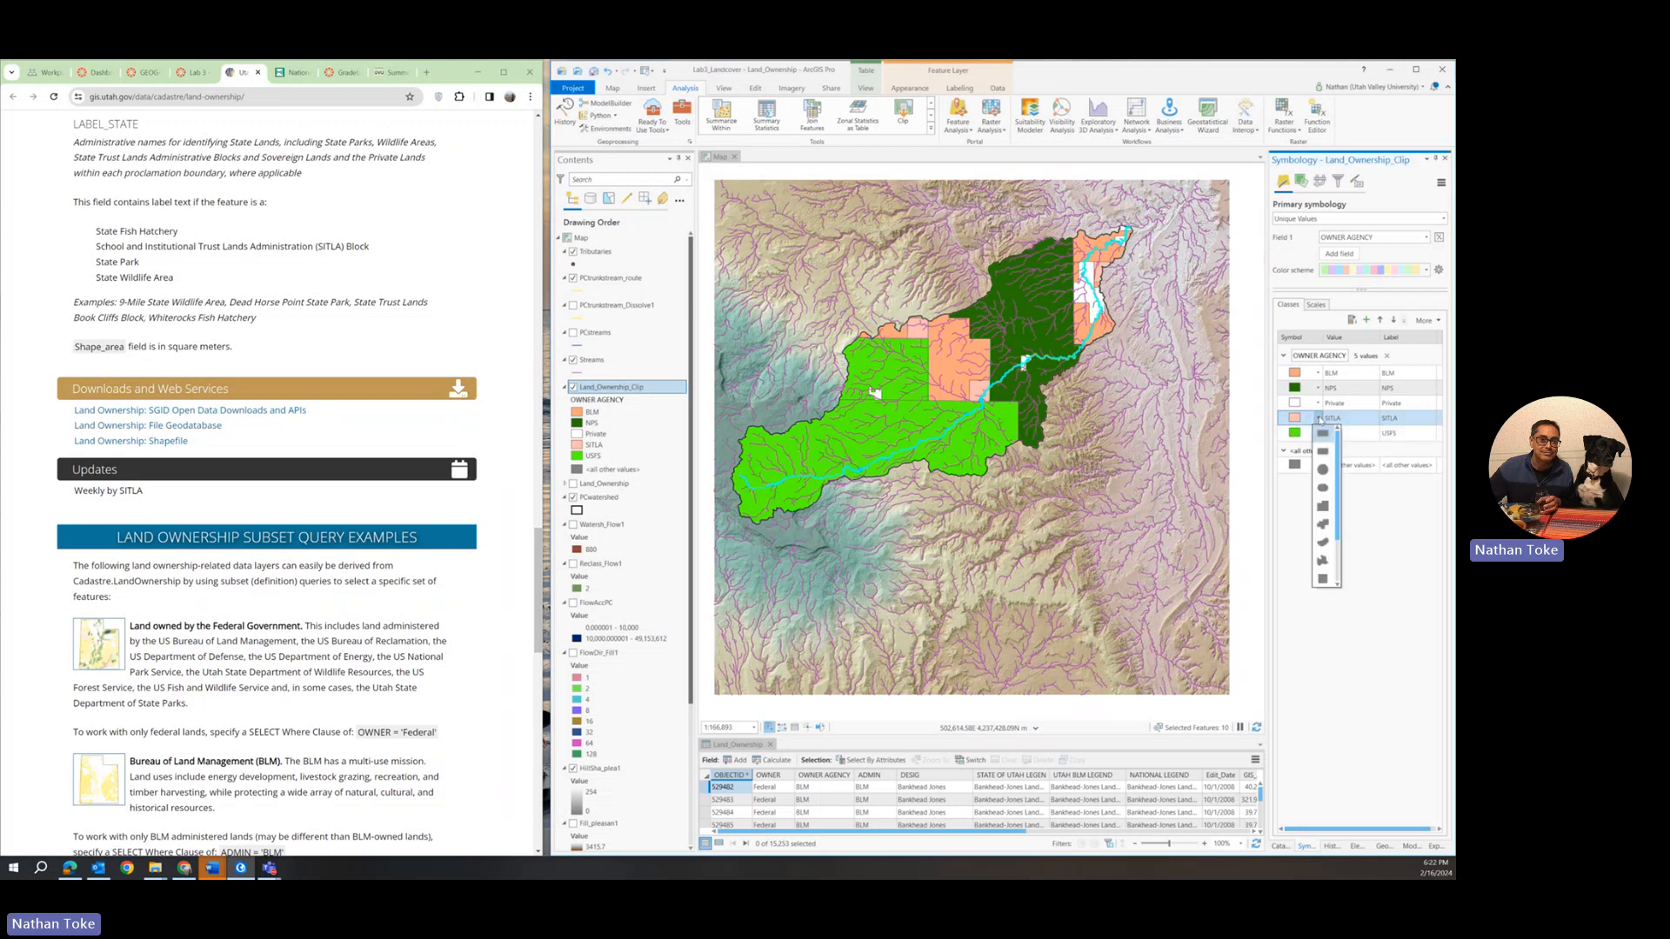
{"action": "left_click", "coordinate": [1300, 419]}
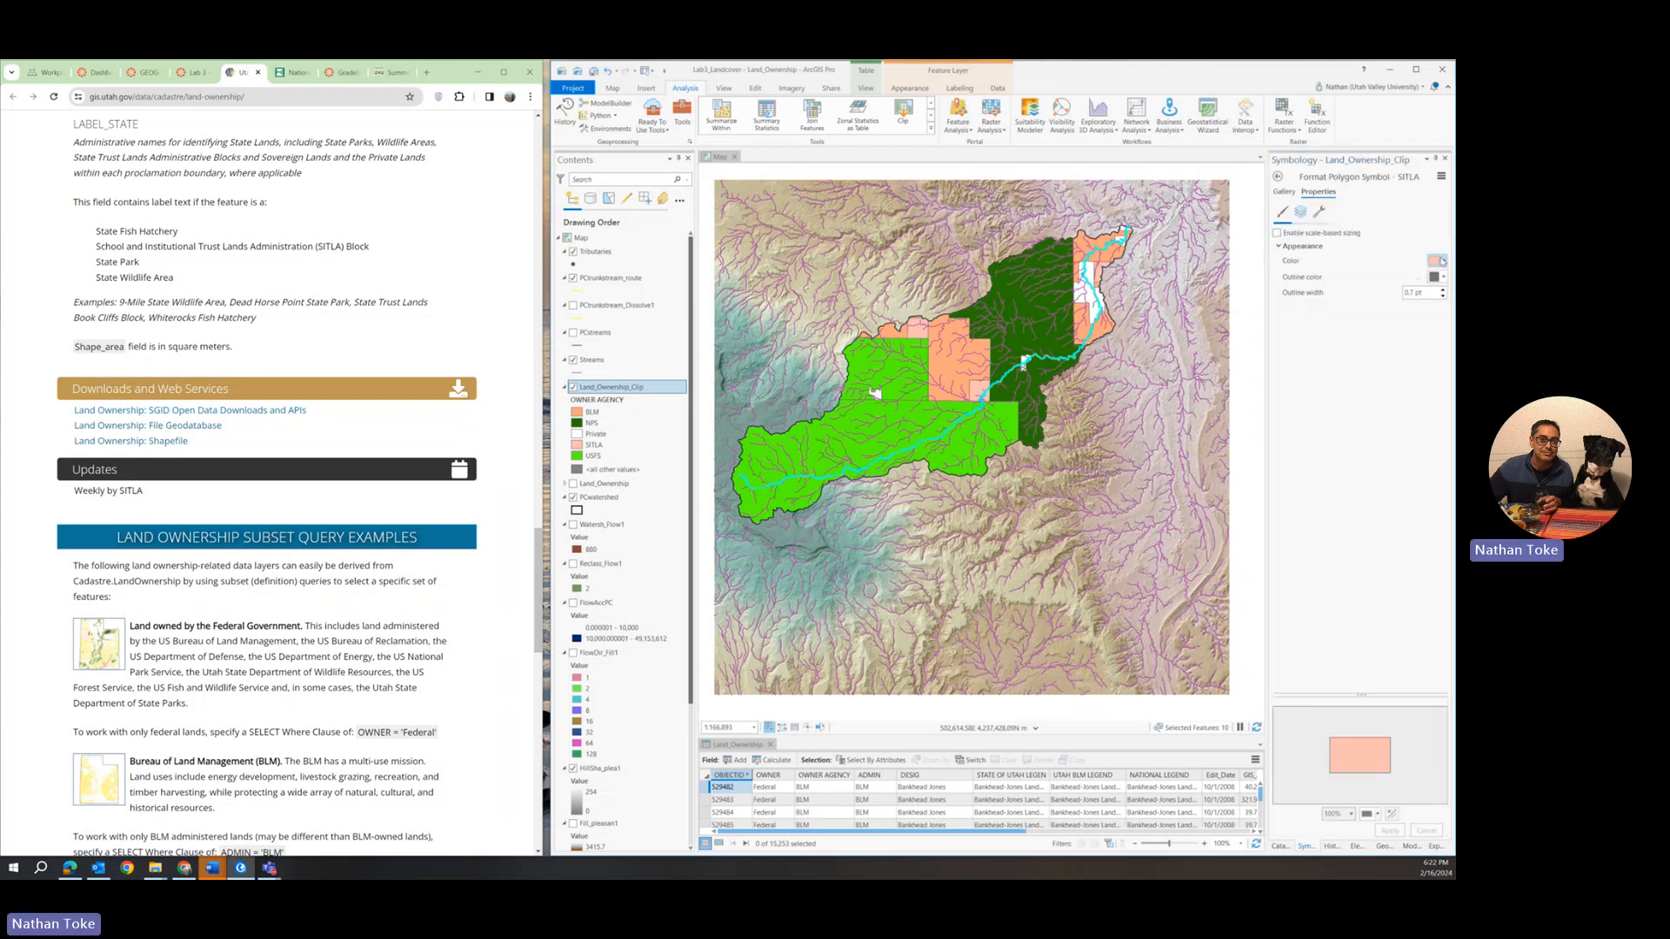
{"action": "left_click", "coordinate": [1437, 261]}
{"action": "left_click", "coordinate": [1424, 323]}
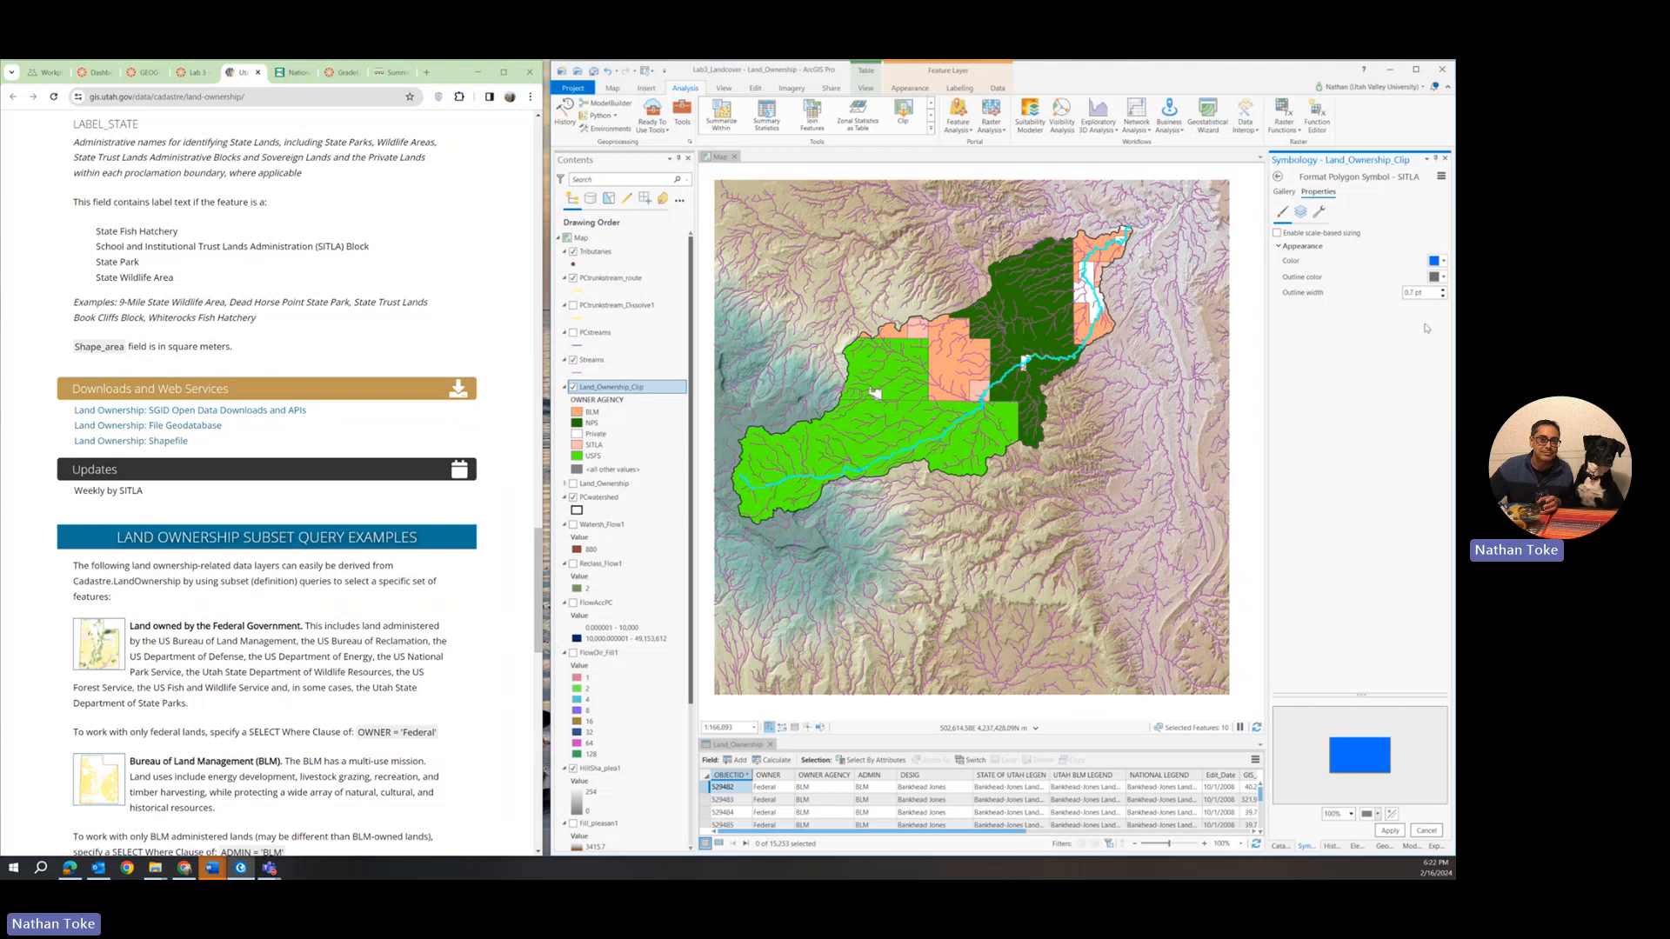
{"action": "left_click", "coordinate": [1389, 830]}
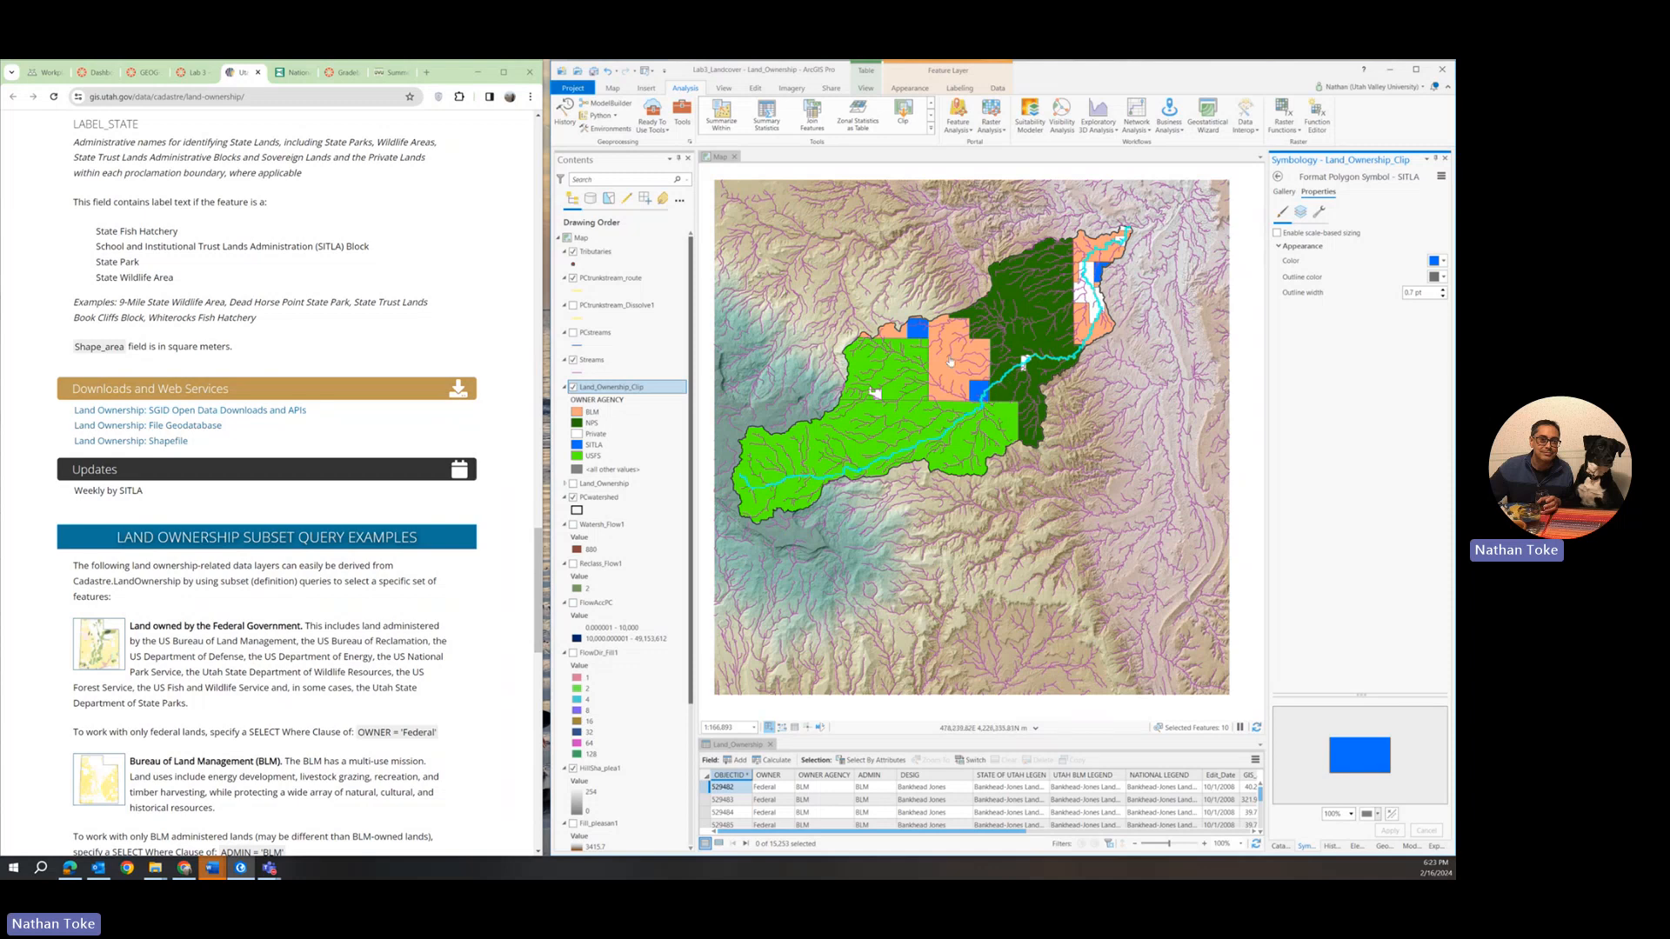
{"action": "left_click", "coordinate": [1279, 178]}
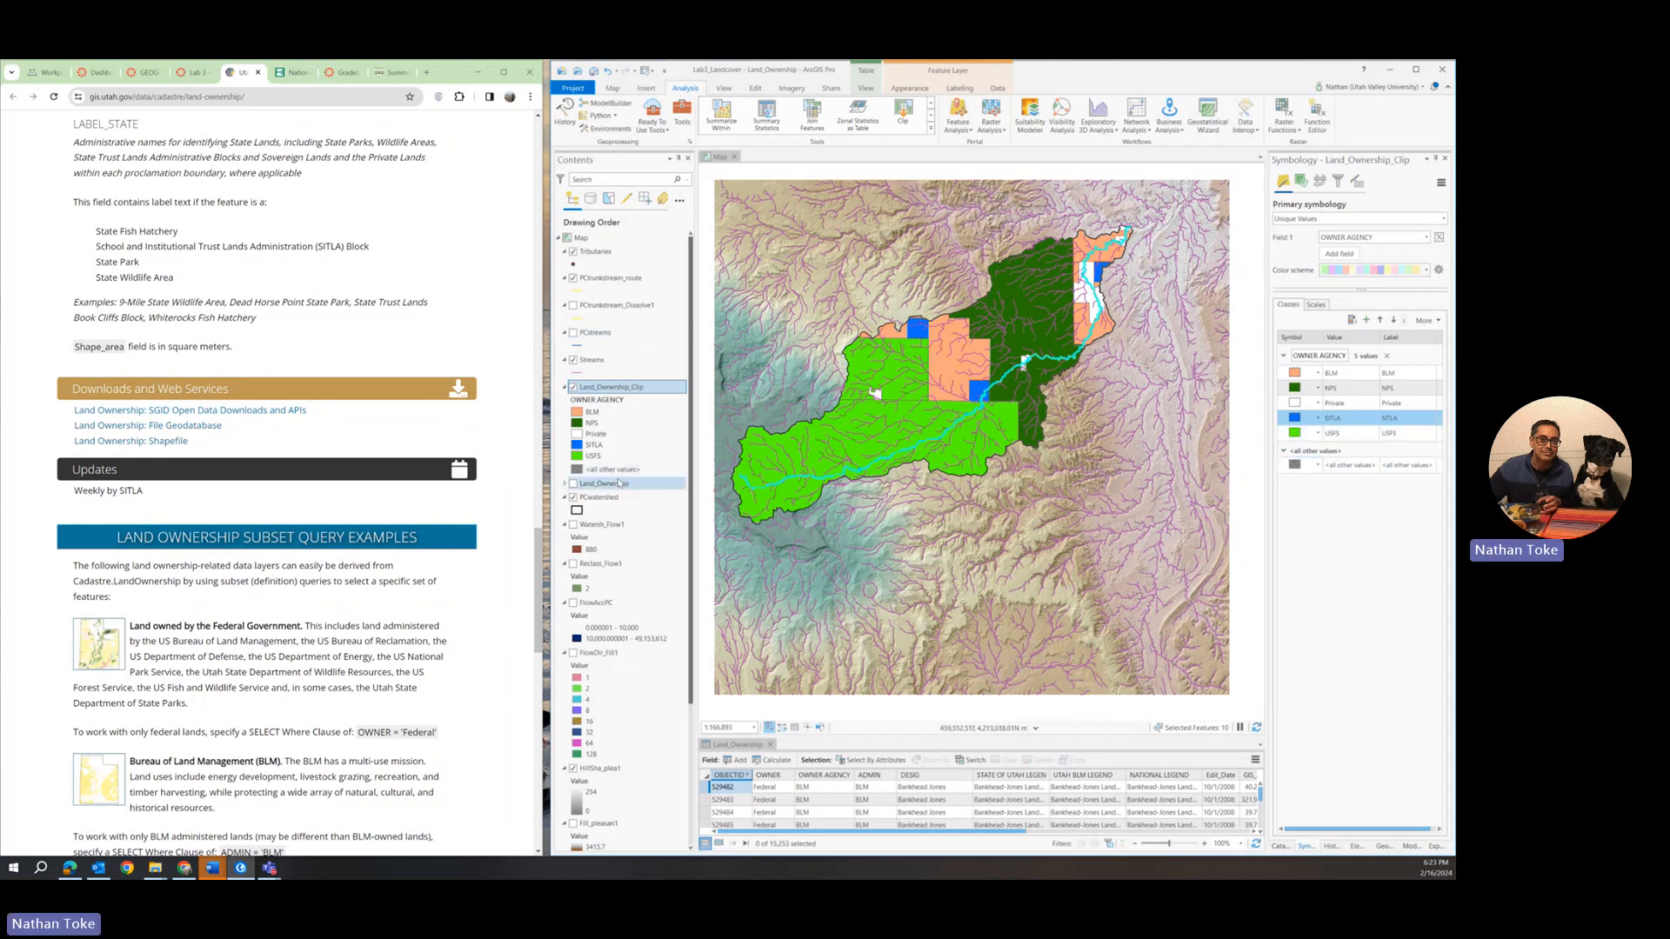
Clear the selected features and set the PCtrunkstream_route line colour to black.
{"action": "left_click", "coordinate": [612, 88]}
{"action": "left_click", "coordinate": [975, 115]}
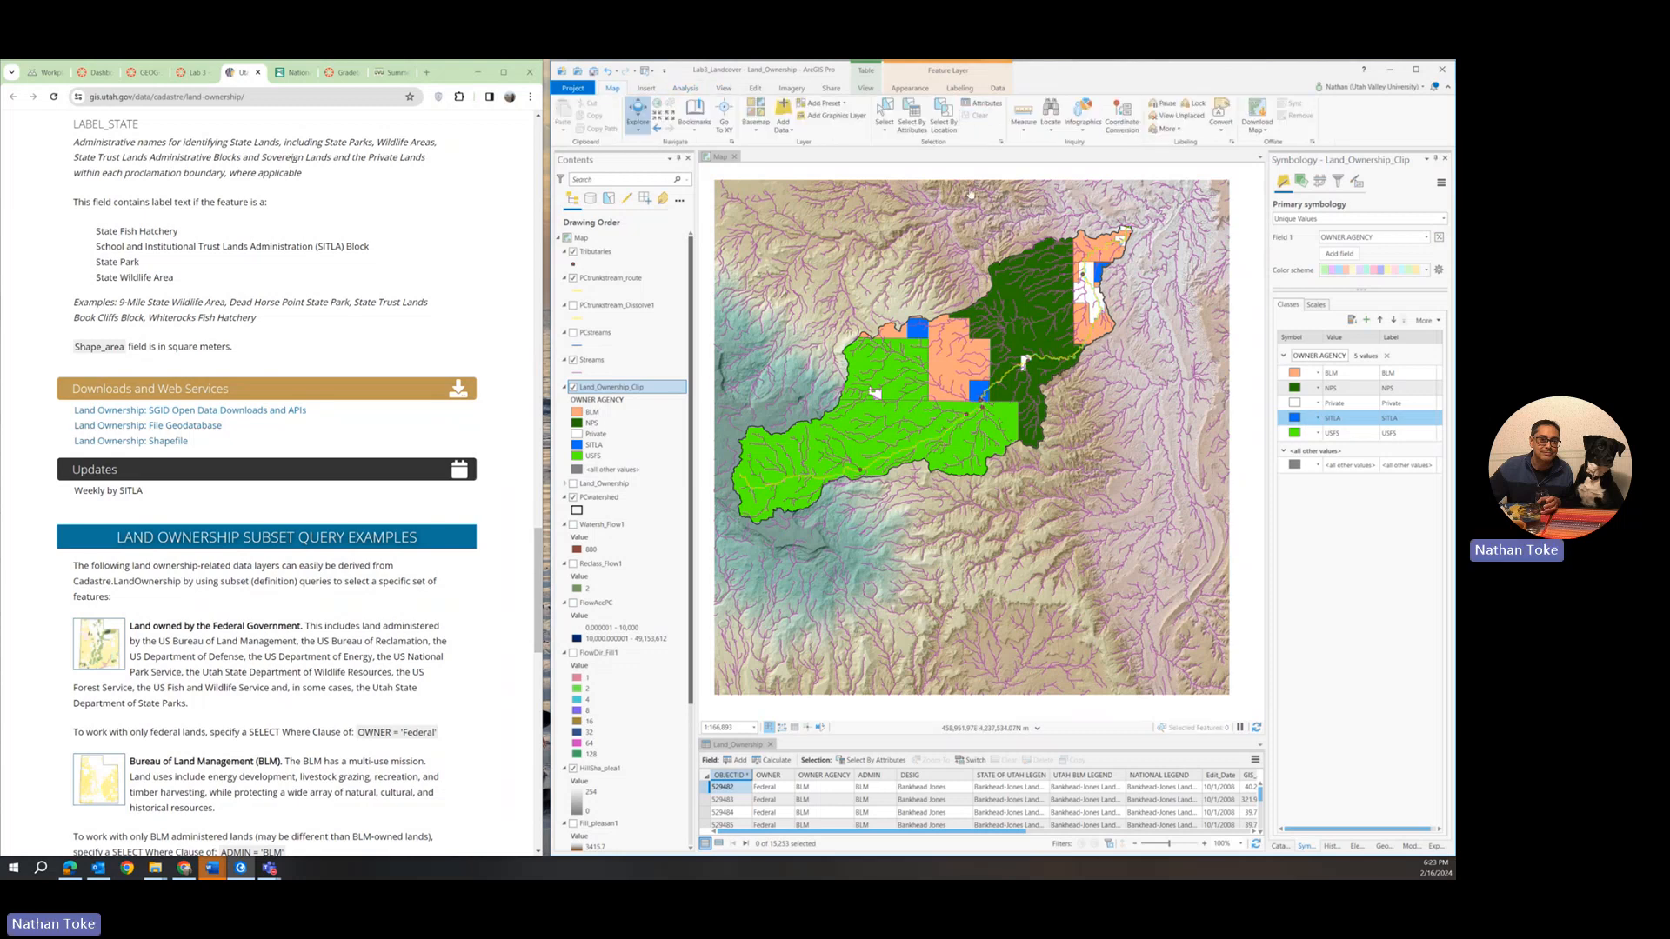
{"action": "left_click", "coordinate": [574, 291]}
{"action": "left_click", "coordinate": [1431, 267]}
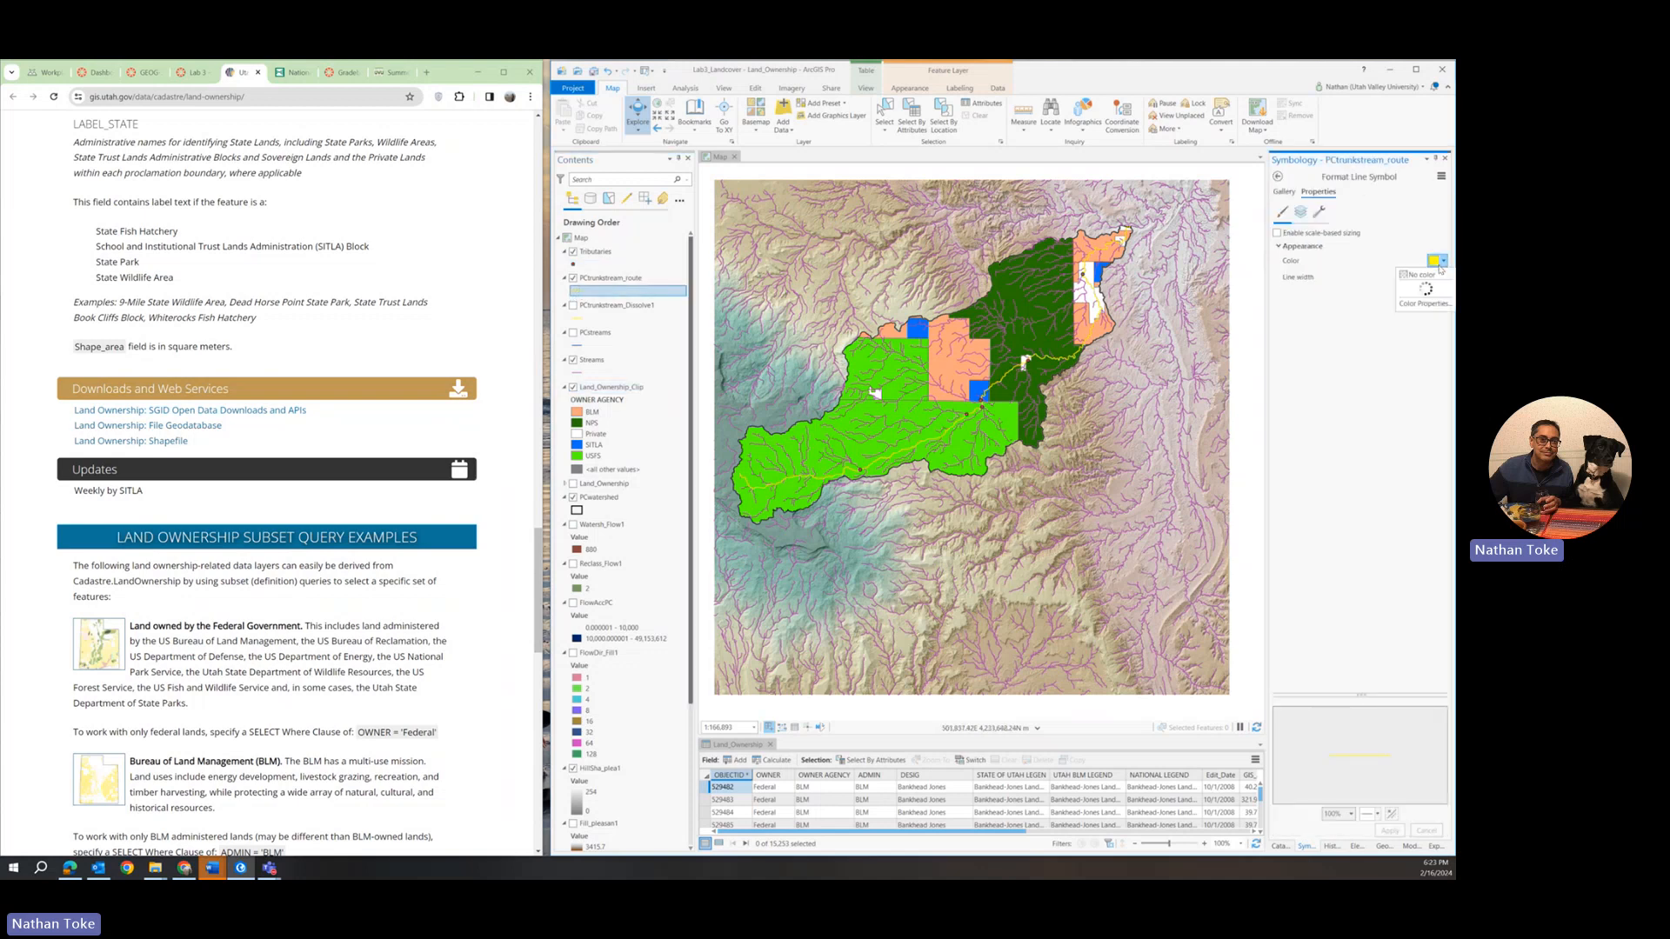
{"action": "left_click", "coordinate": [1324, 405]}
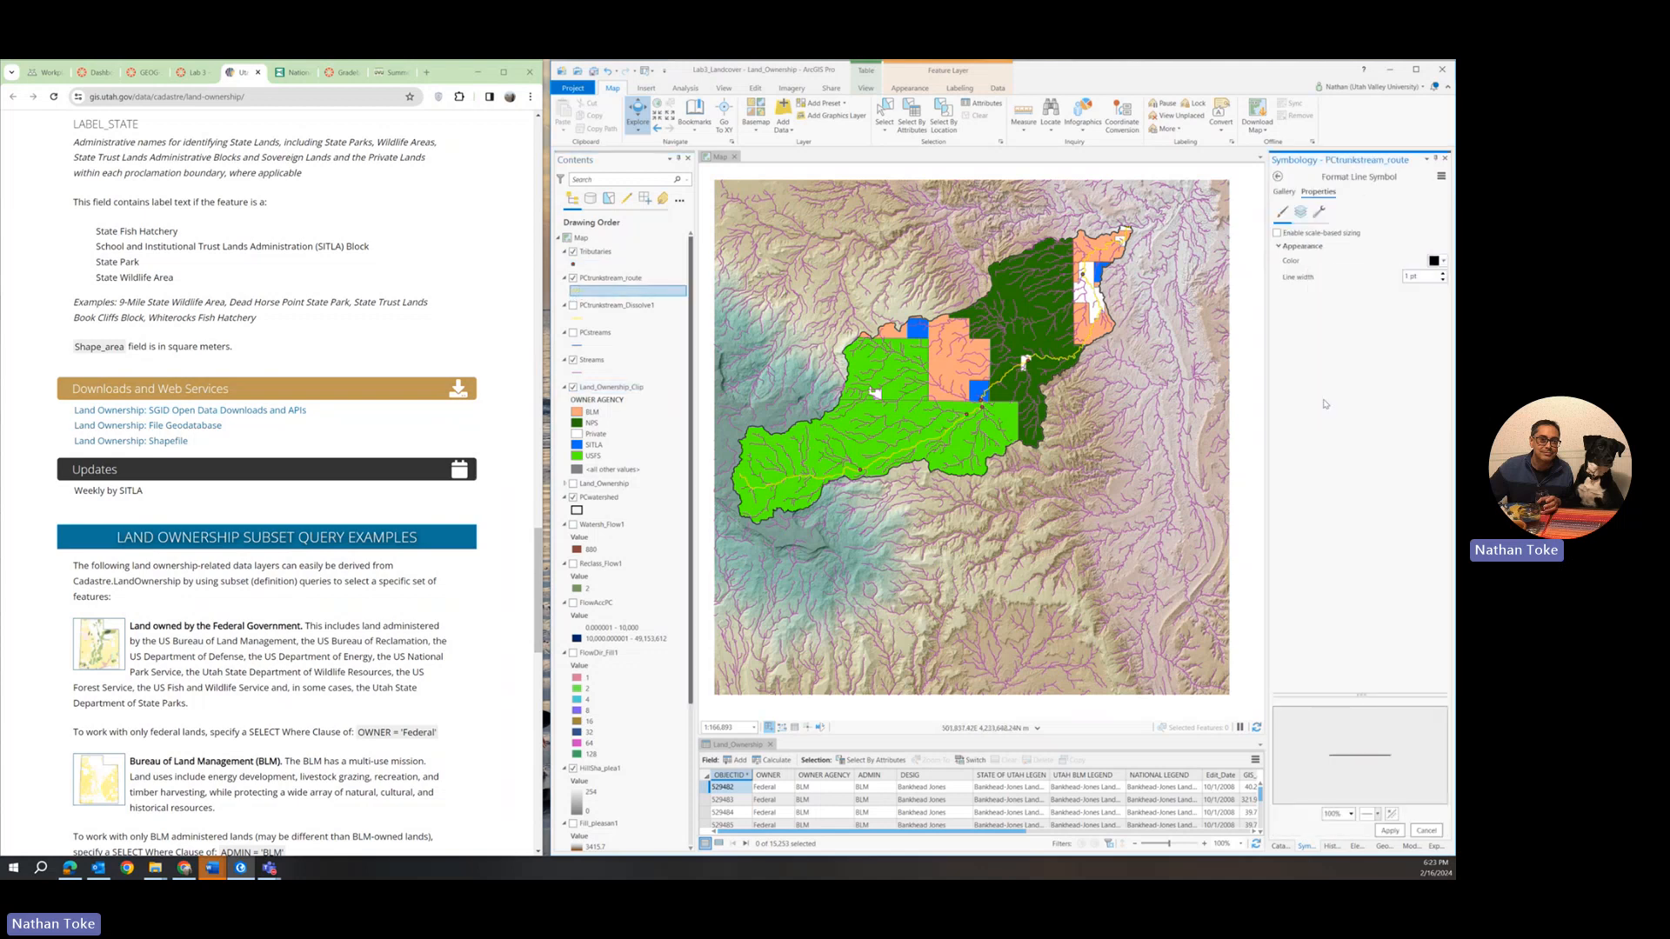
{"action": "left_click", "coordinate": [1389, 831]}
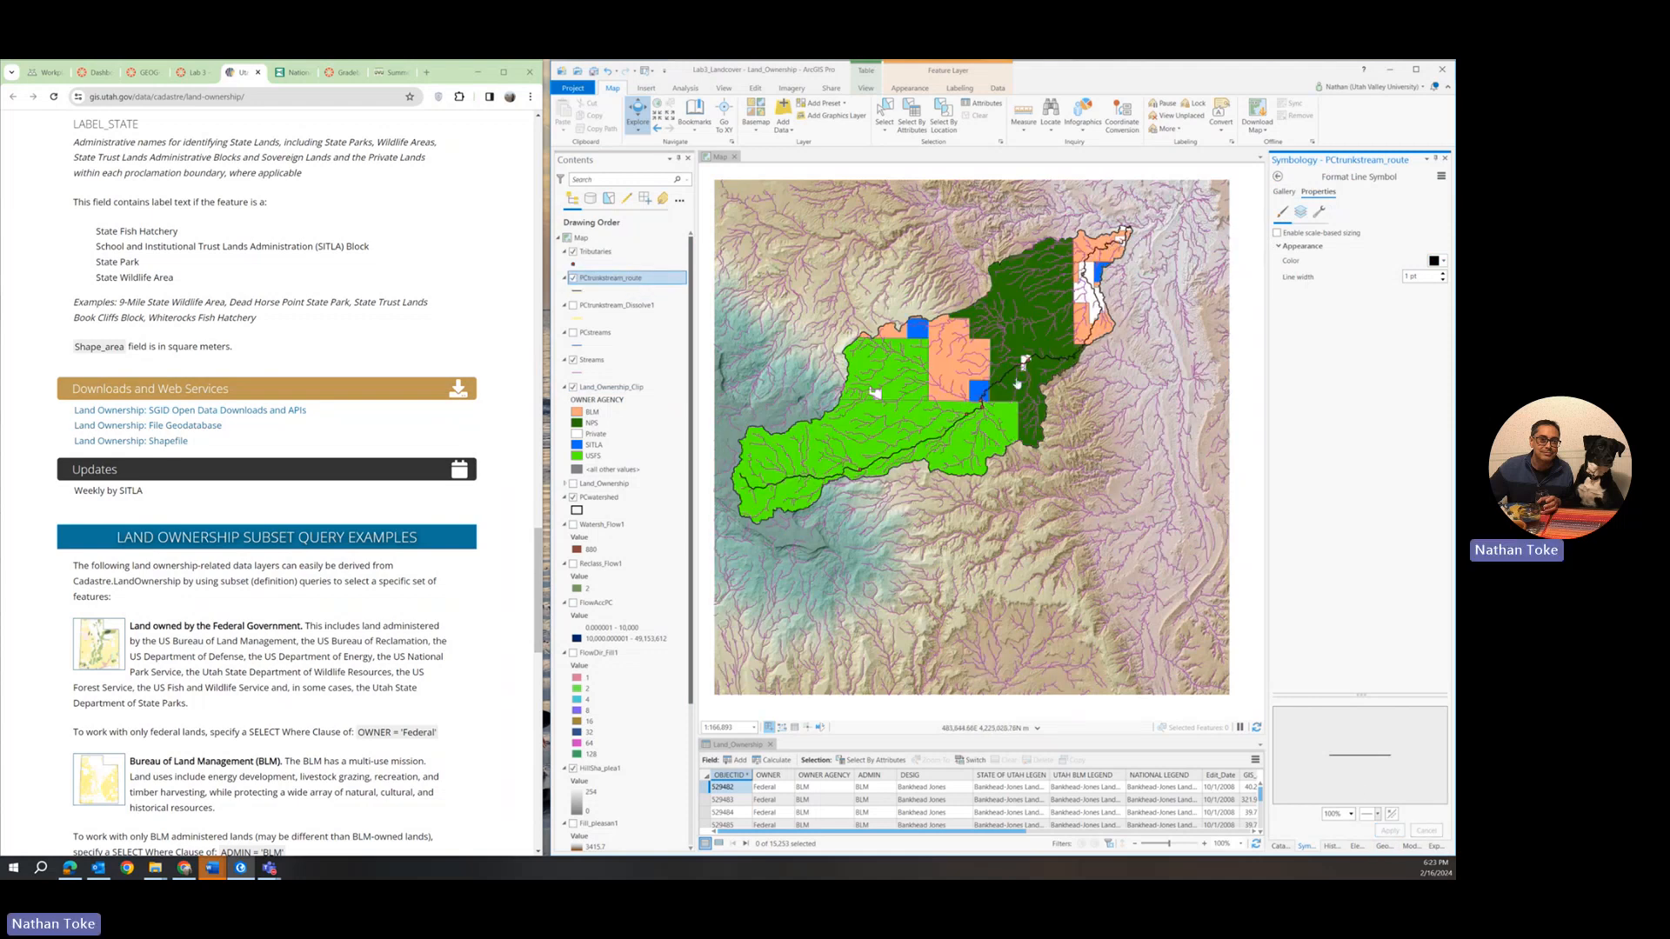
Hide the Streams layer, show PCstreams instead, and open the line symbol properties of PCstreams.
{"action": "left_click", "coordinate": [574, 361]}
{"action": "left_click", "coordinate": [574, 333]}
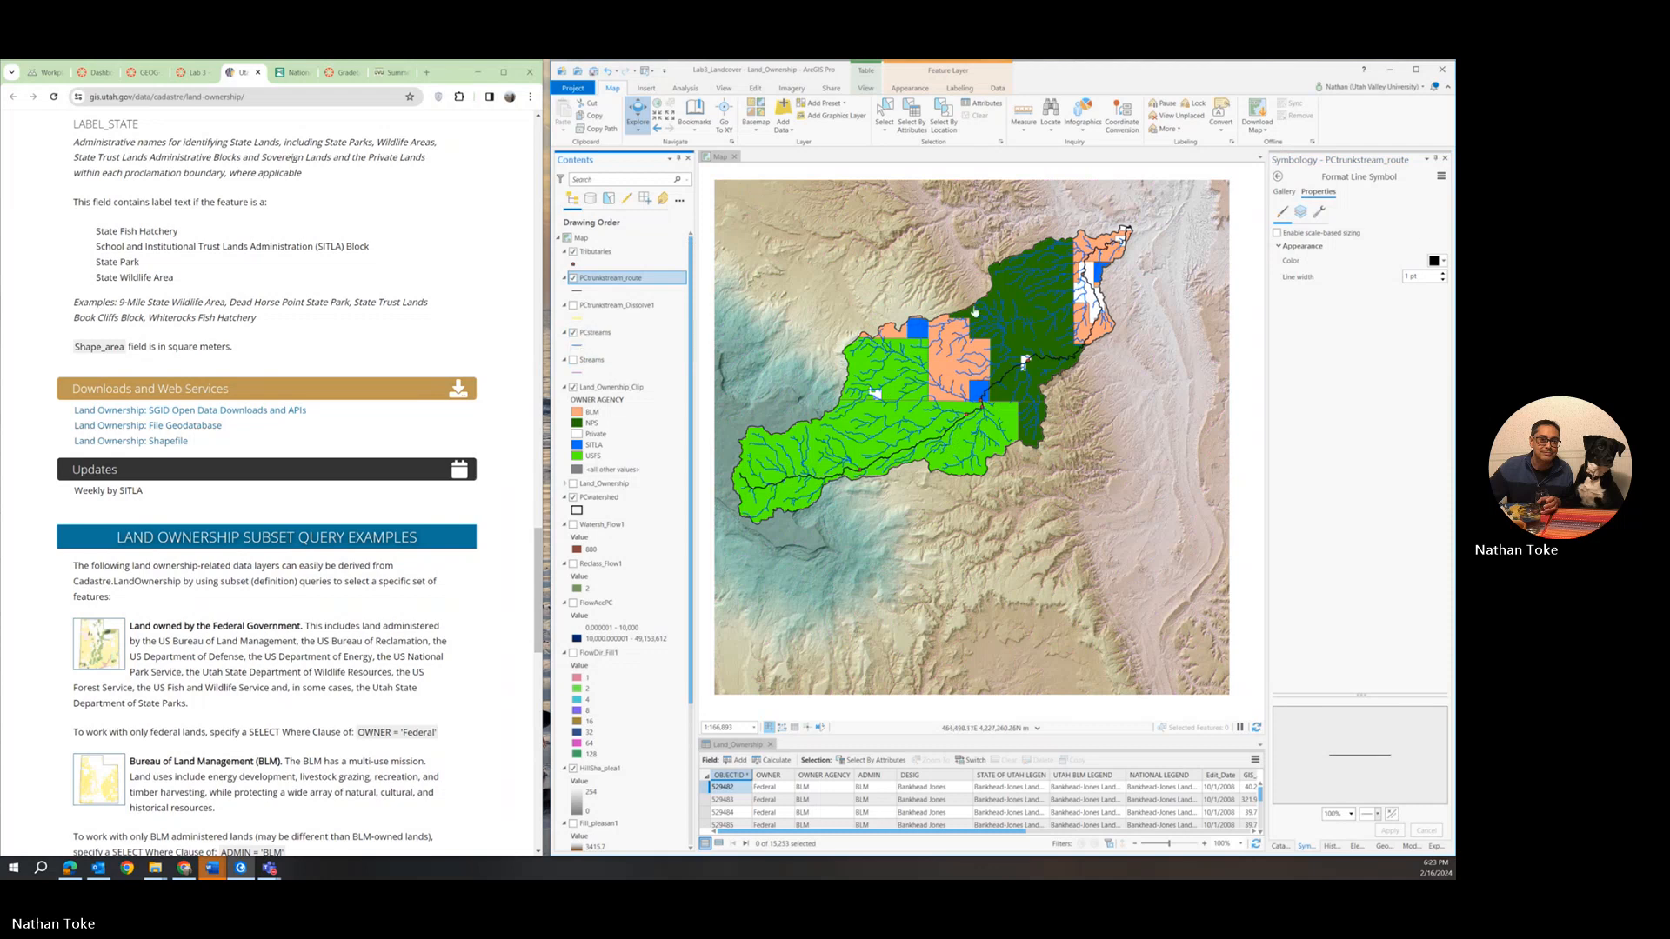
{"action": "right_click", "coordinate": [600, 334]}
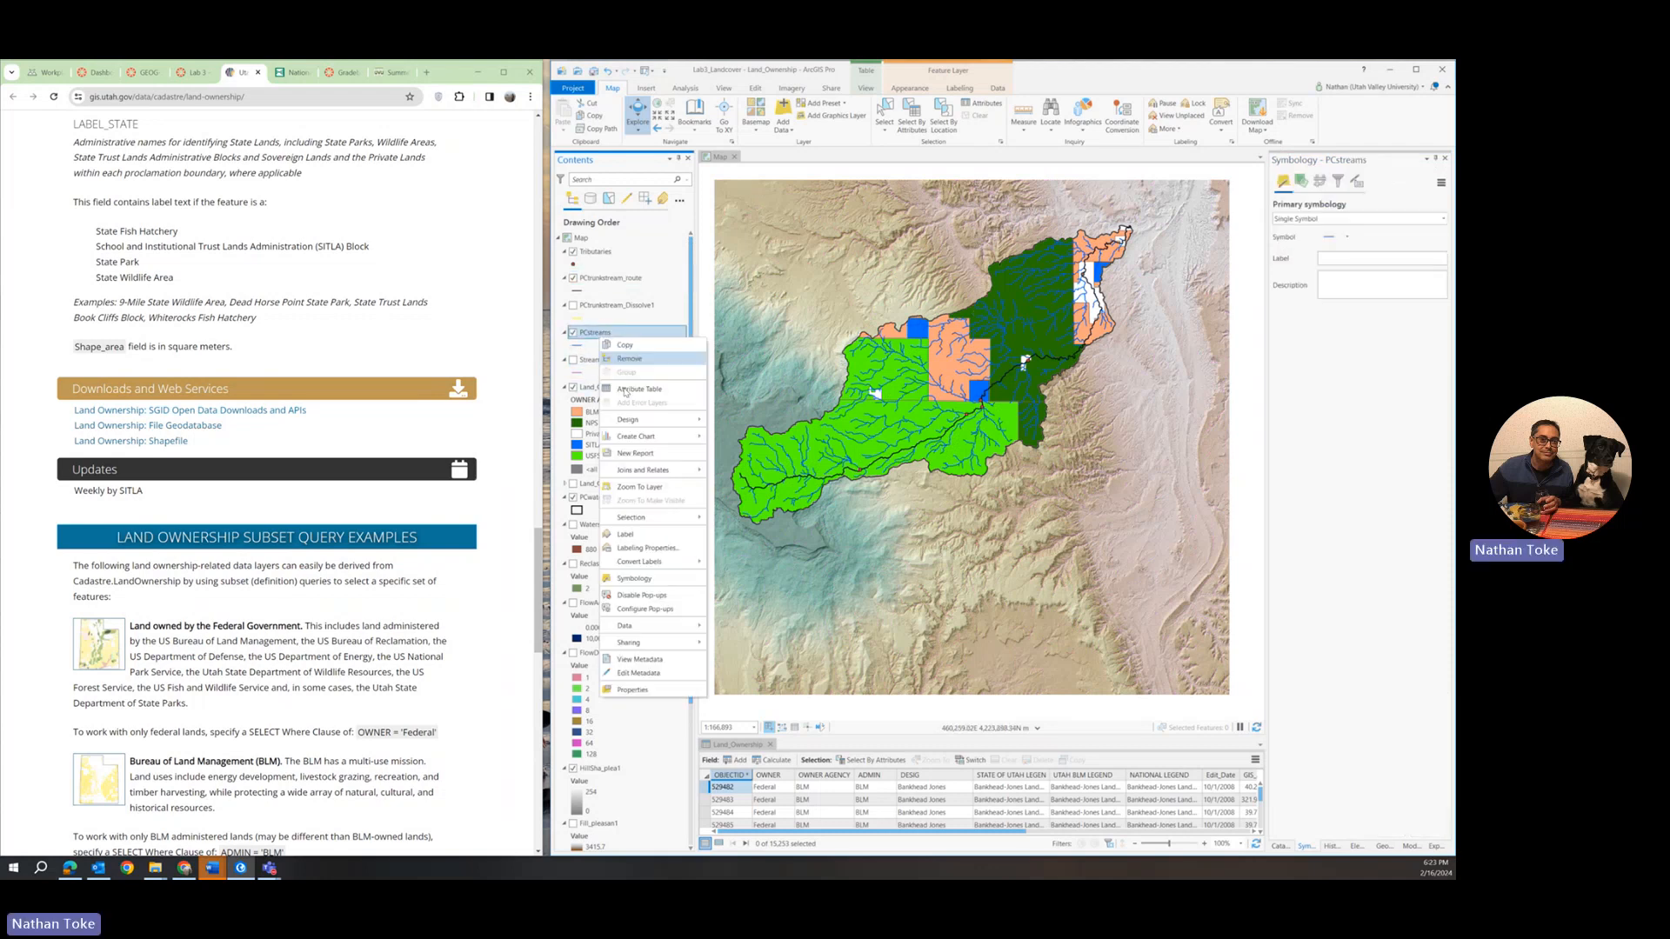
{"action": "left_click", "coordinate": [1347, 238]}
{"action": "left_click", "coordinate": [1328, 241]}
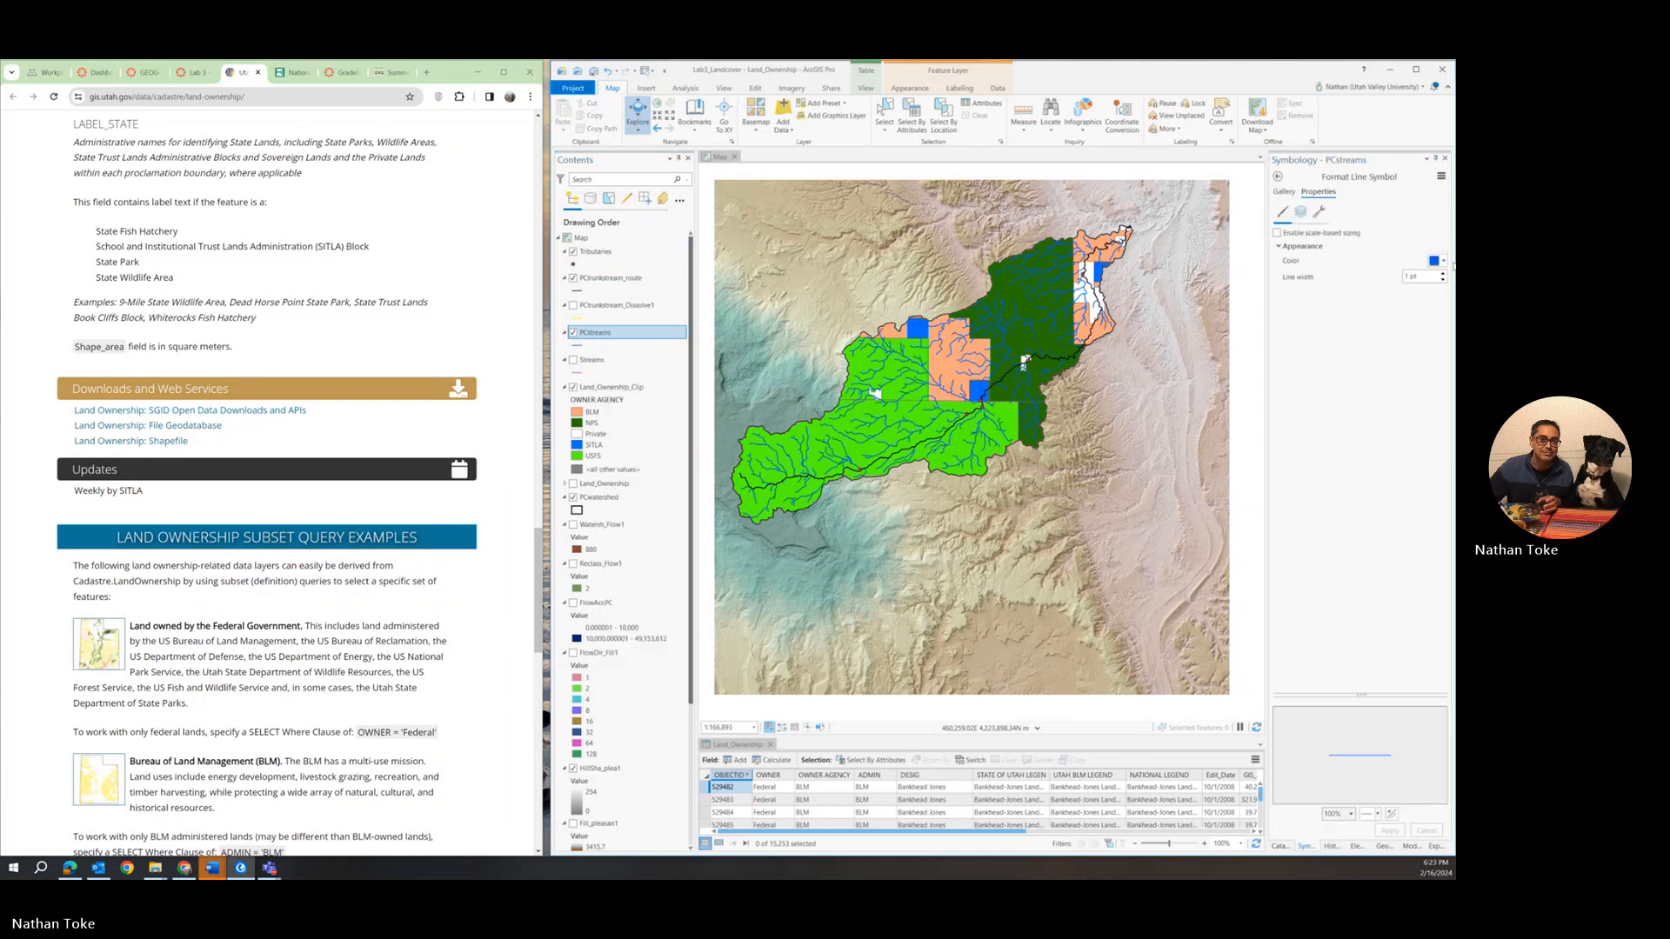
Set the PCstreams line colour to pale blue.
{"action": "left_click", "coordinate": [1437, 261]}
{"action": "left_click", "coordinate": [1433, 298]}
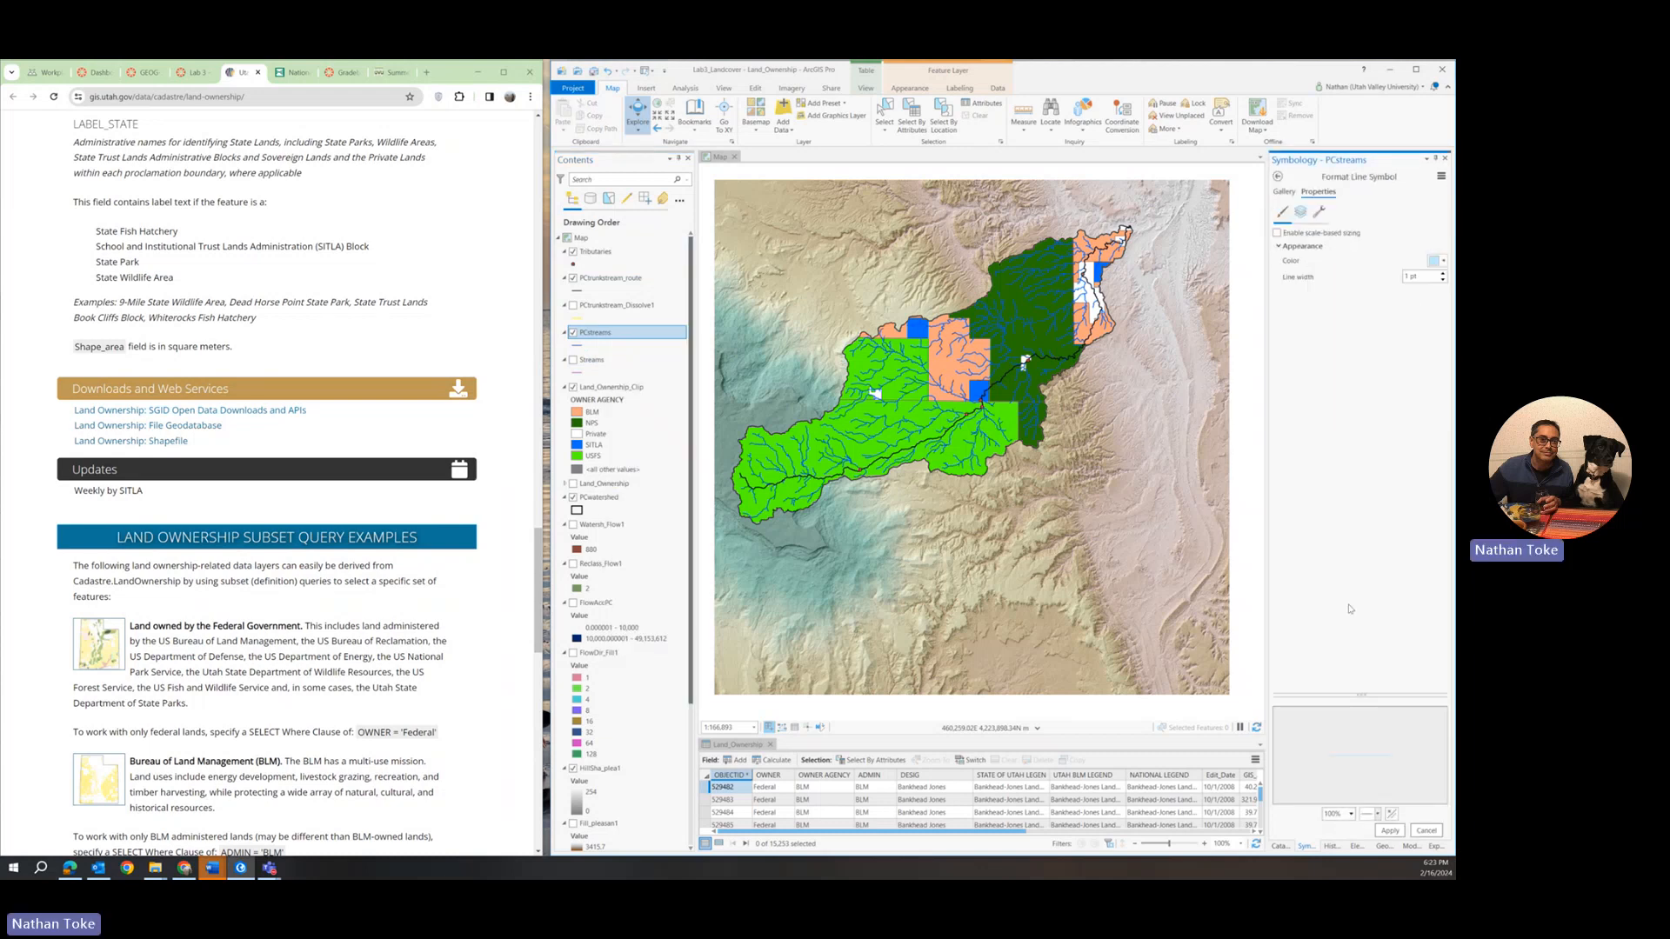
{"action": "left_click", "coordinate": [1390, 830]}
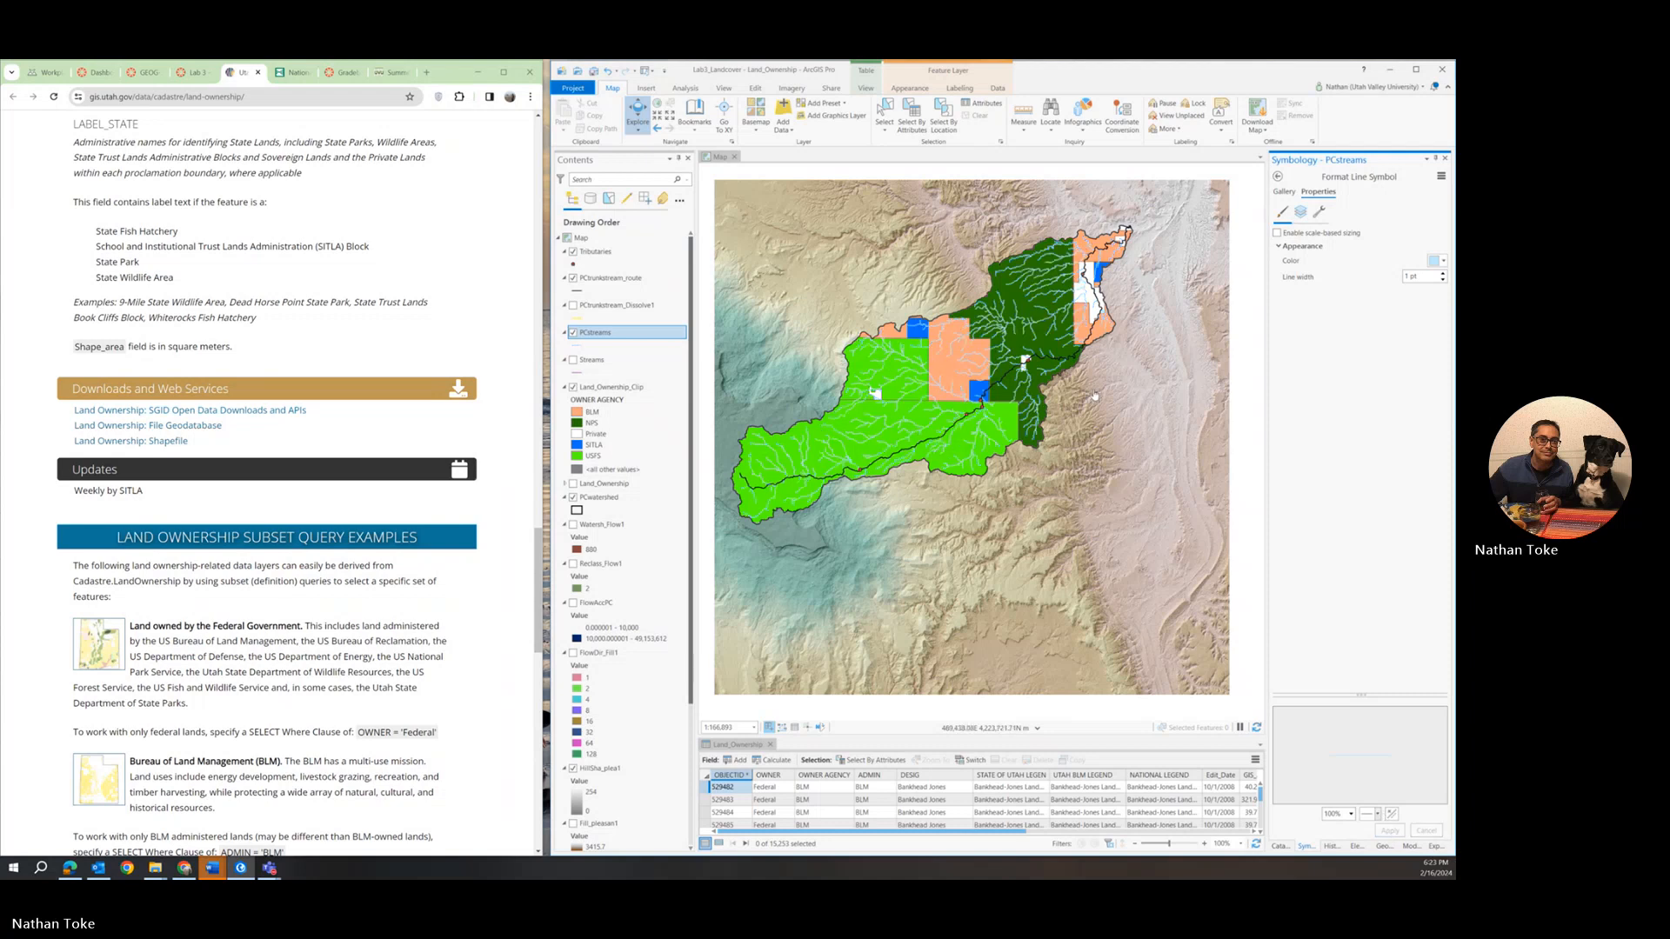
Change the PCstreams line colour to gray.
{"action": "left_click", "coordinate": [1439, 261]}
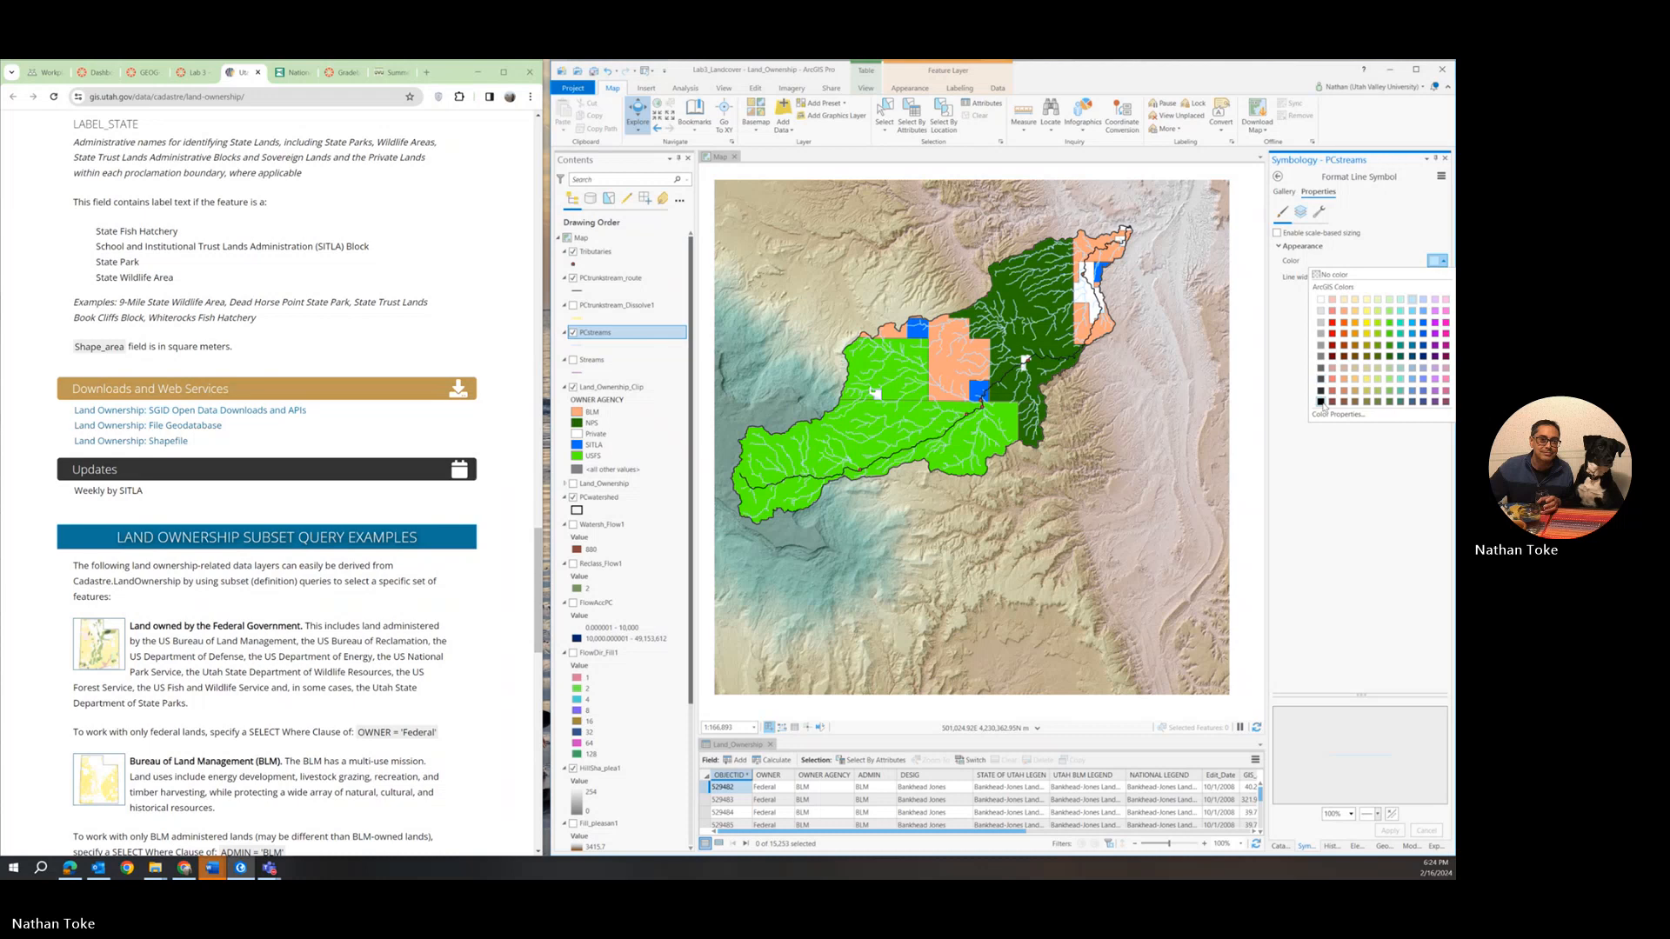
{"action": "left_click", "coordinate": [1322, 335]}
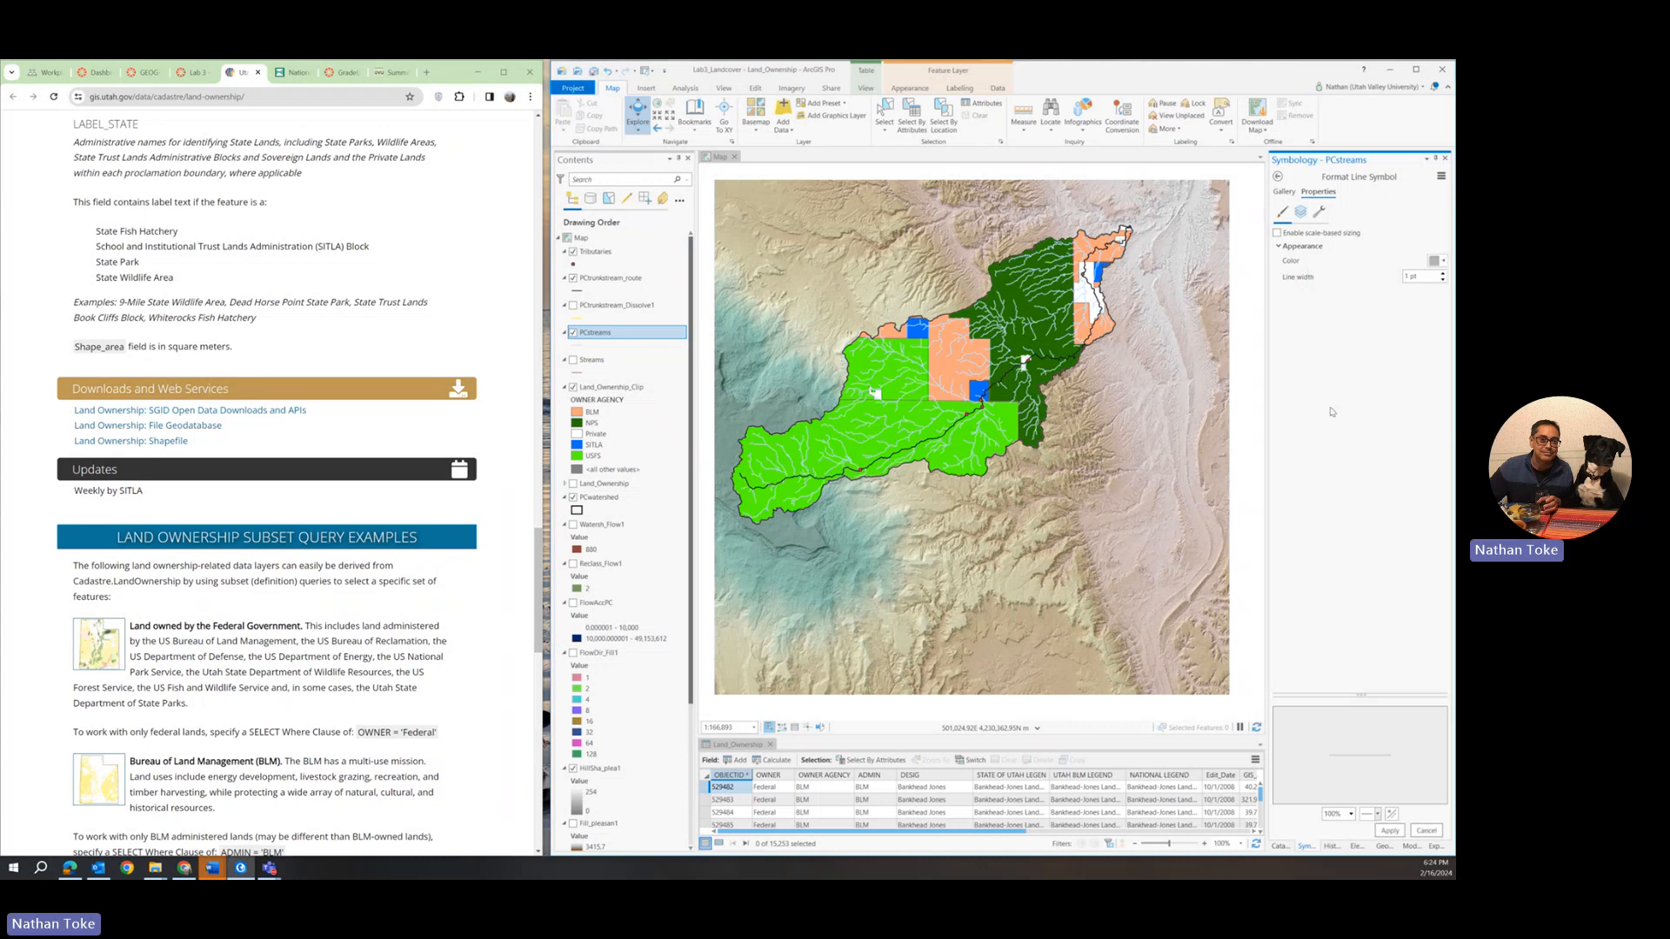
{"action": "left_click", "coordinate": [1389, 831]}
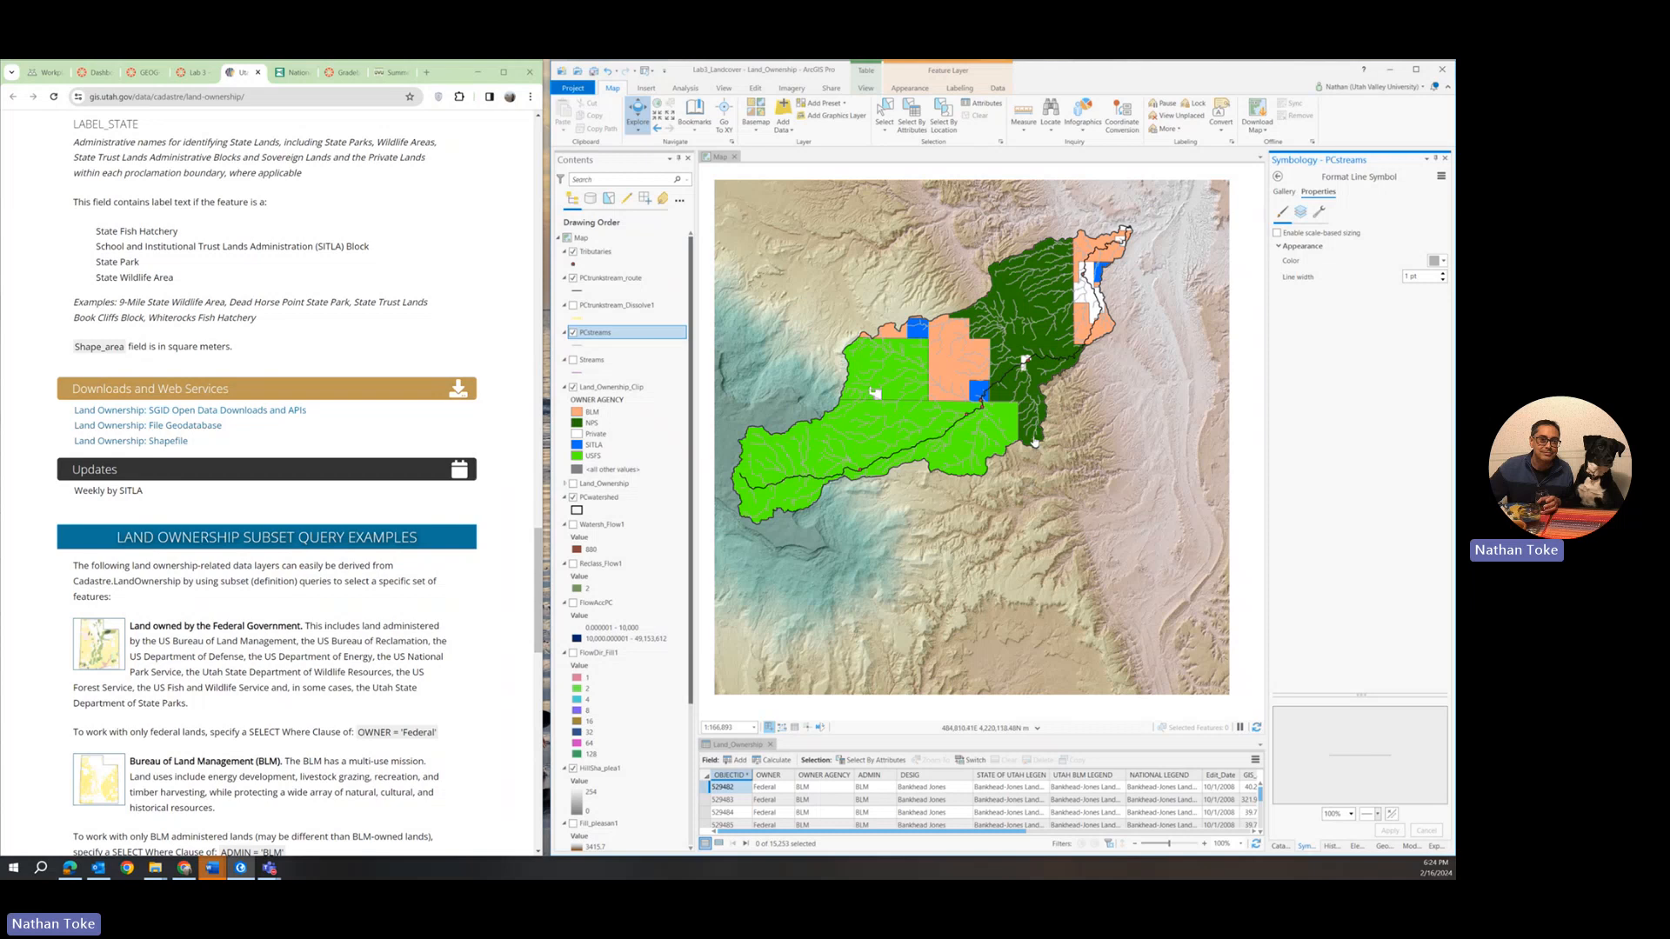
{"action": "left_click_drag", "start_coordinate": [1000, 434], "coordinate": [1047, 517]}
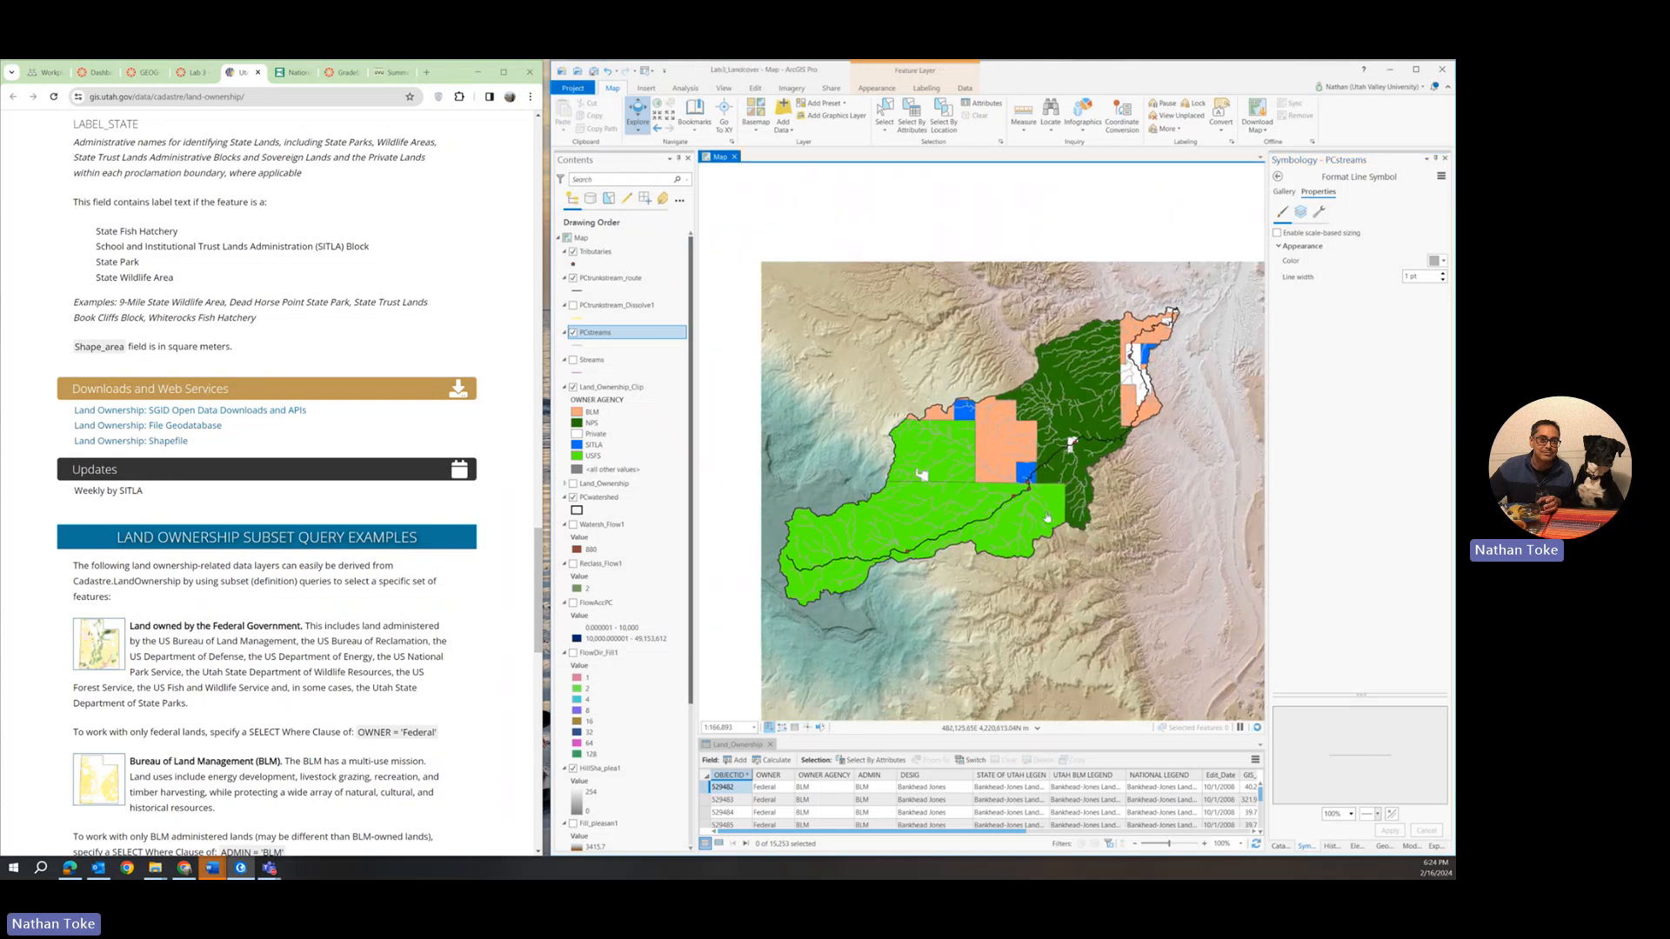
Switch to the USGS National Land Cover Database page in the browser and look through its sections.
{"action": "left_click", "coordinate": [288, 73]}
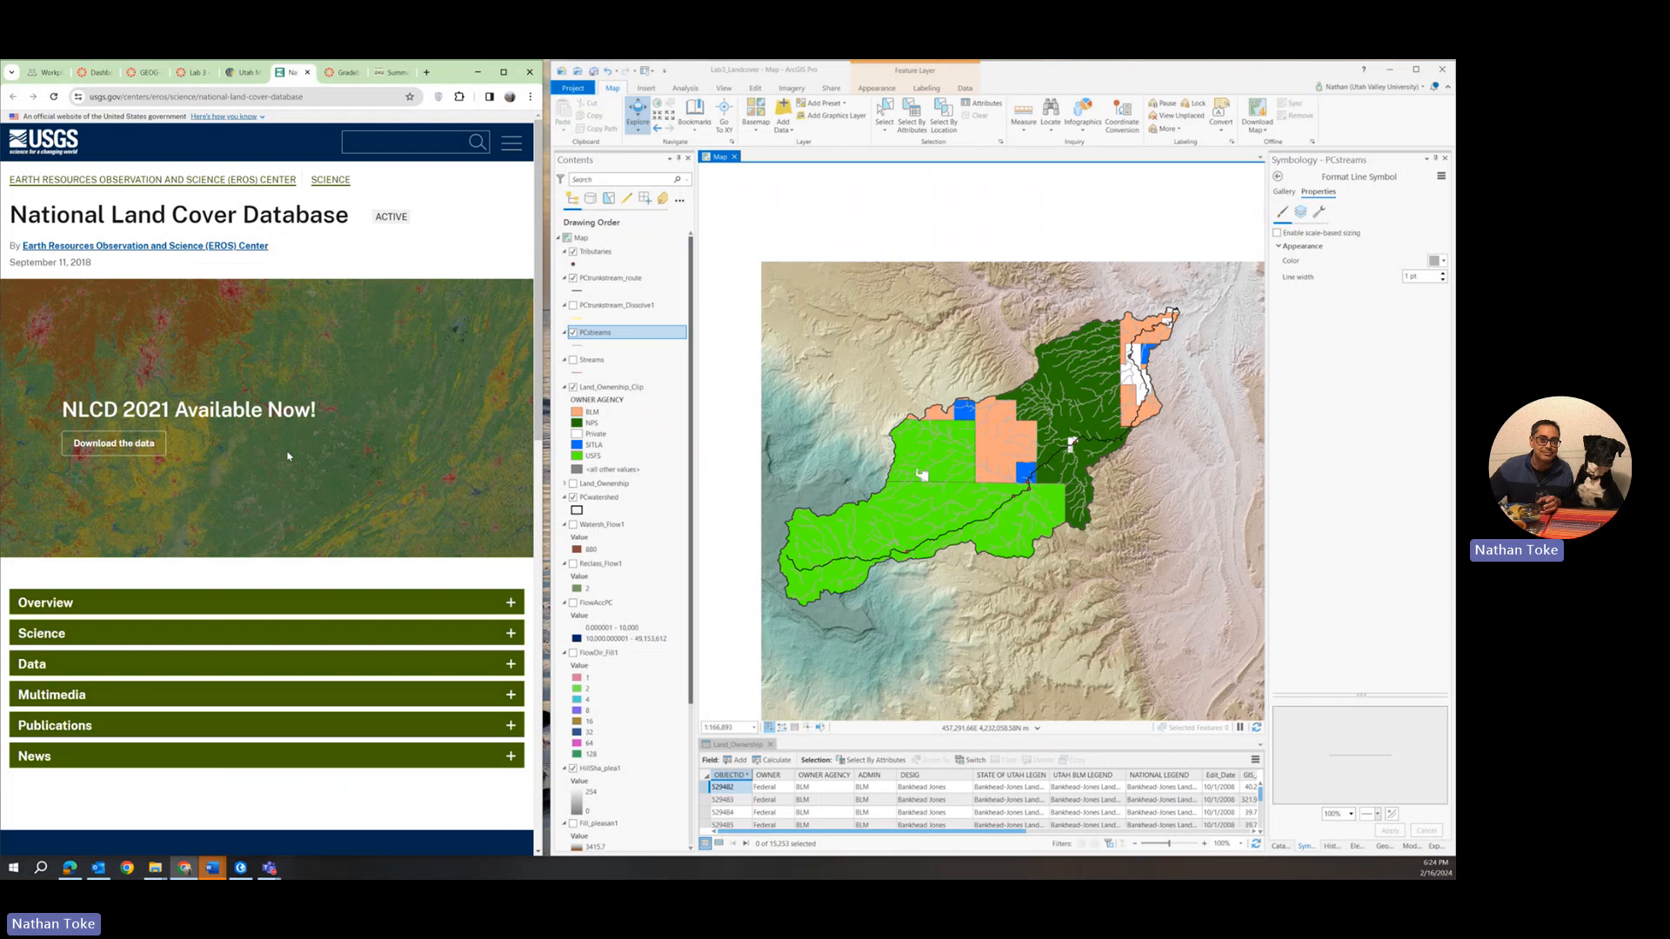
{"action": "scroll", "coordinate": [287, 456], "scroll_direction": "down", "scroll_amount": 2}
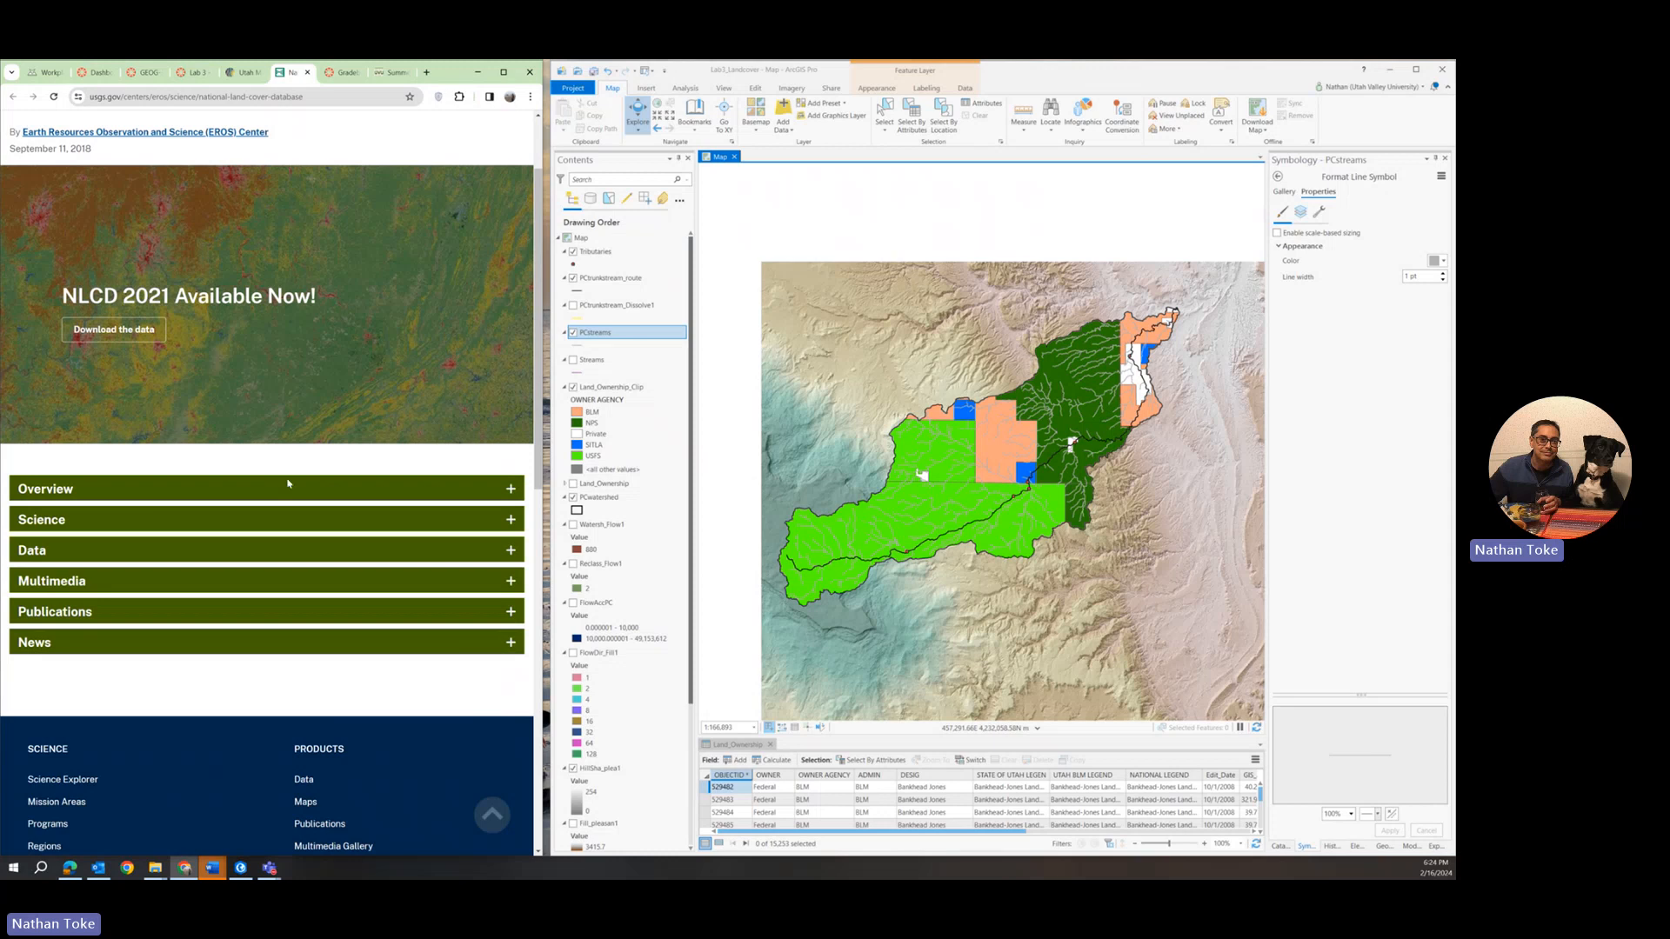
{"action": "scroll", "coordinate": [182, 623], "scroll_direction": "down", "scroll_amount": 10}
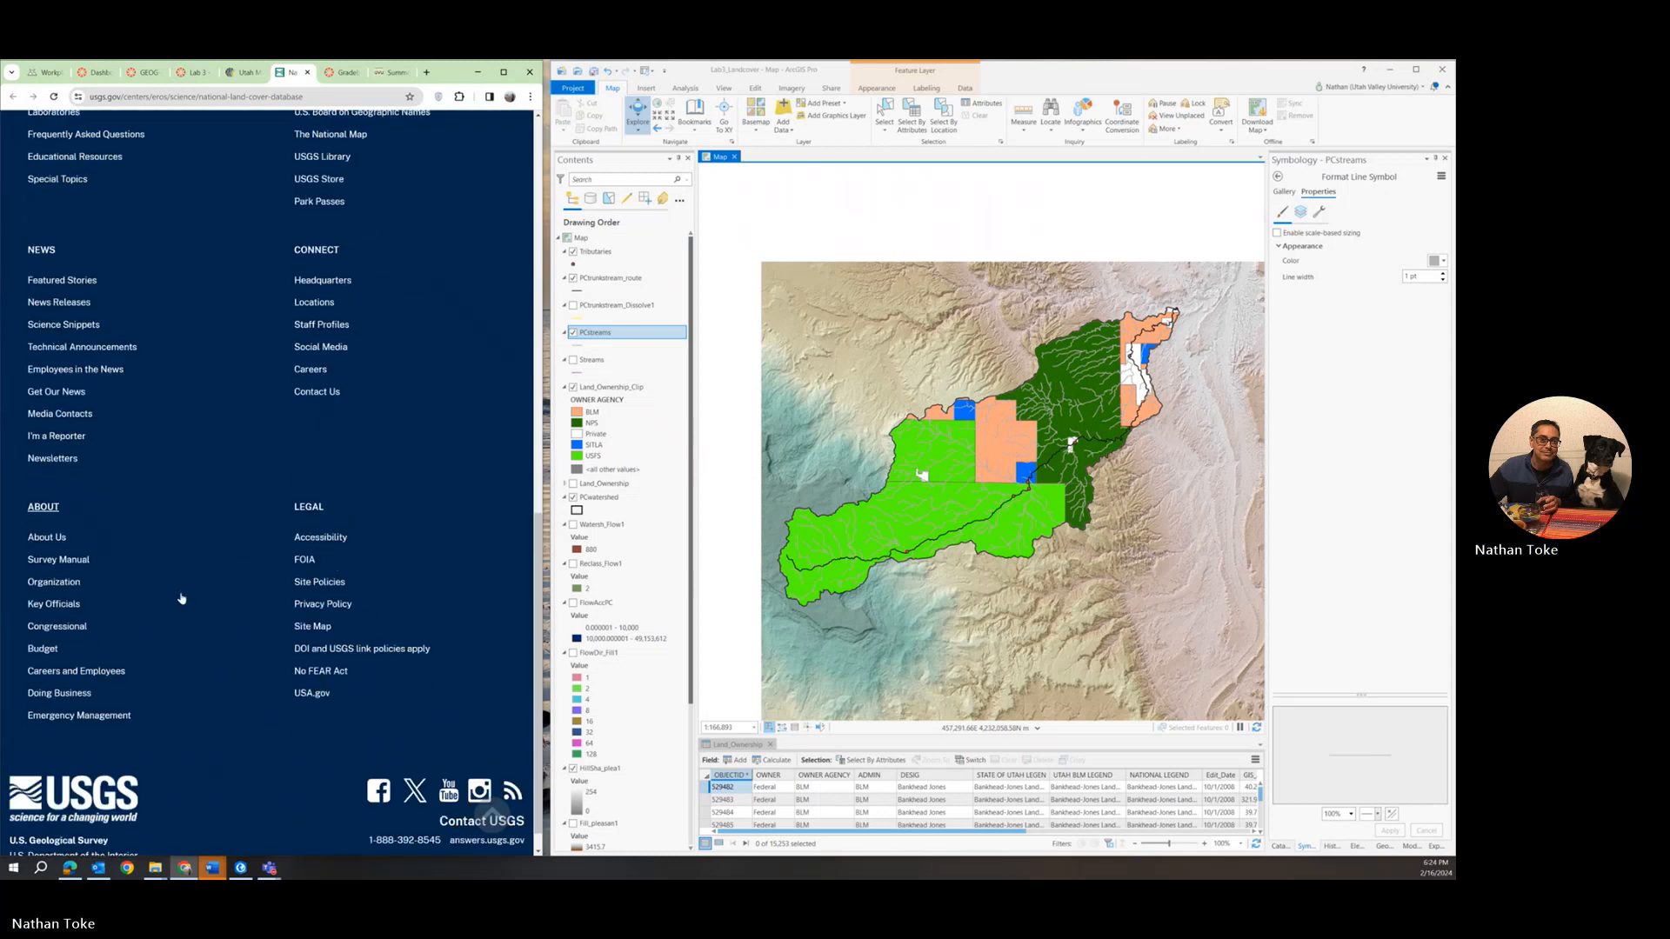
Open the NLCD download page on the MRLC site and filter the products to the 2006 time period.
{"action": "scroll", "coordinate": [182, 599], "scroll_direction": "up", "scroll_amount": 12}
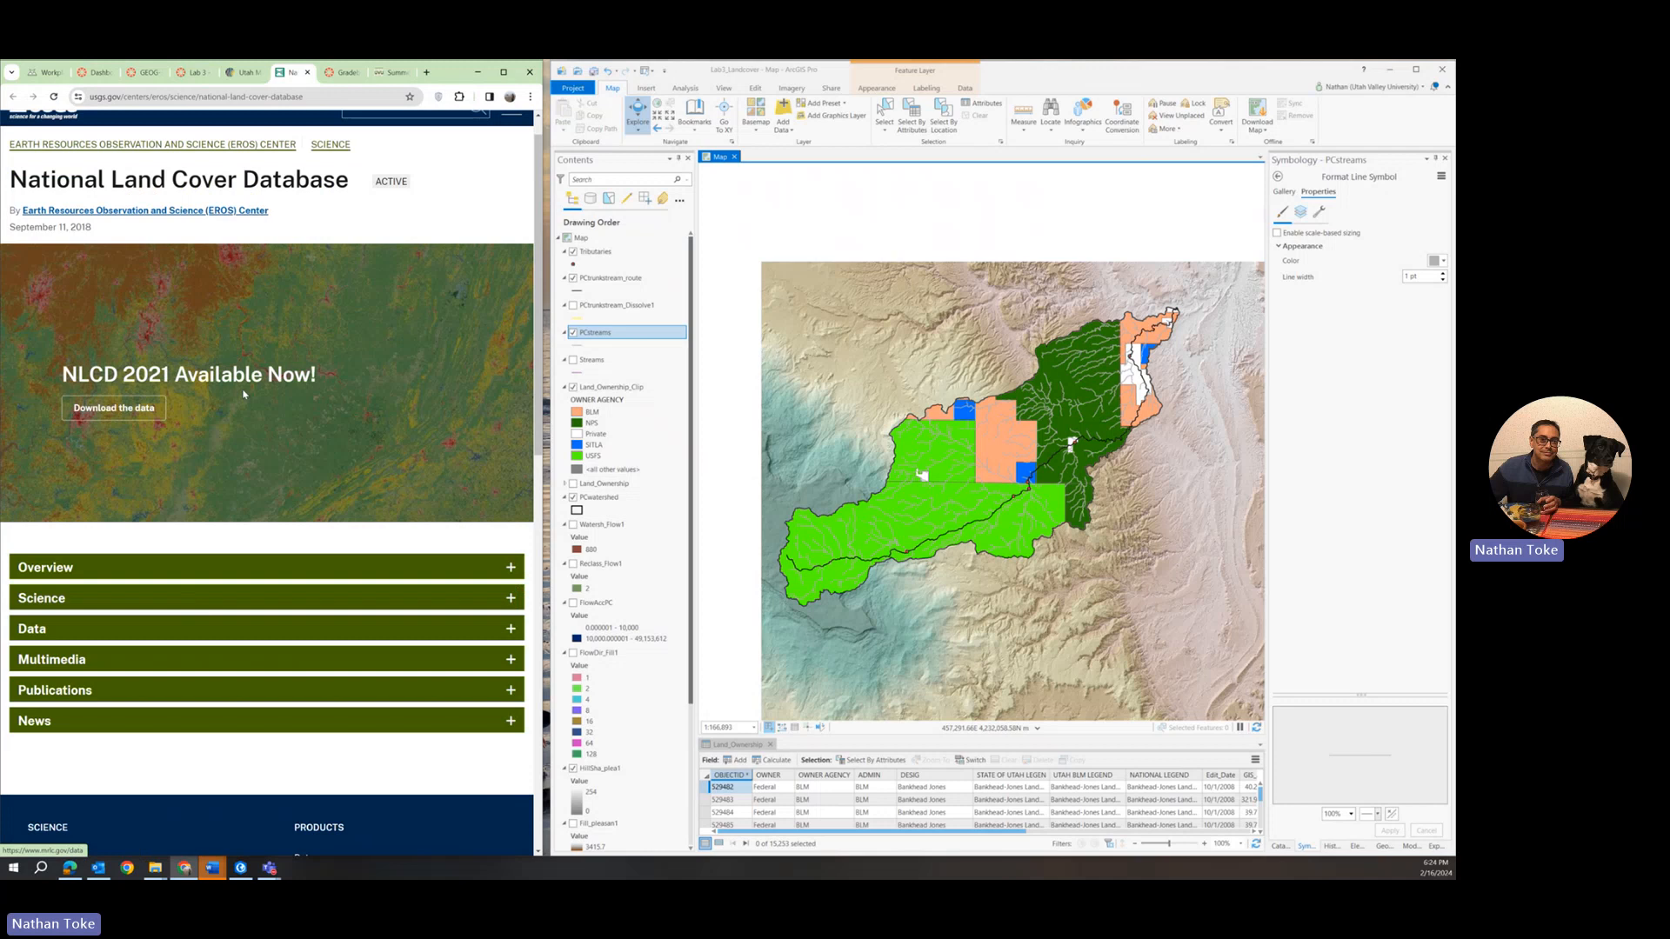
{"action": "left_click", "coordinate": [127, 416]}
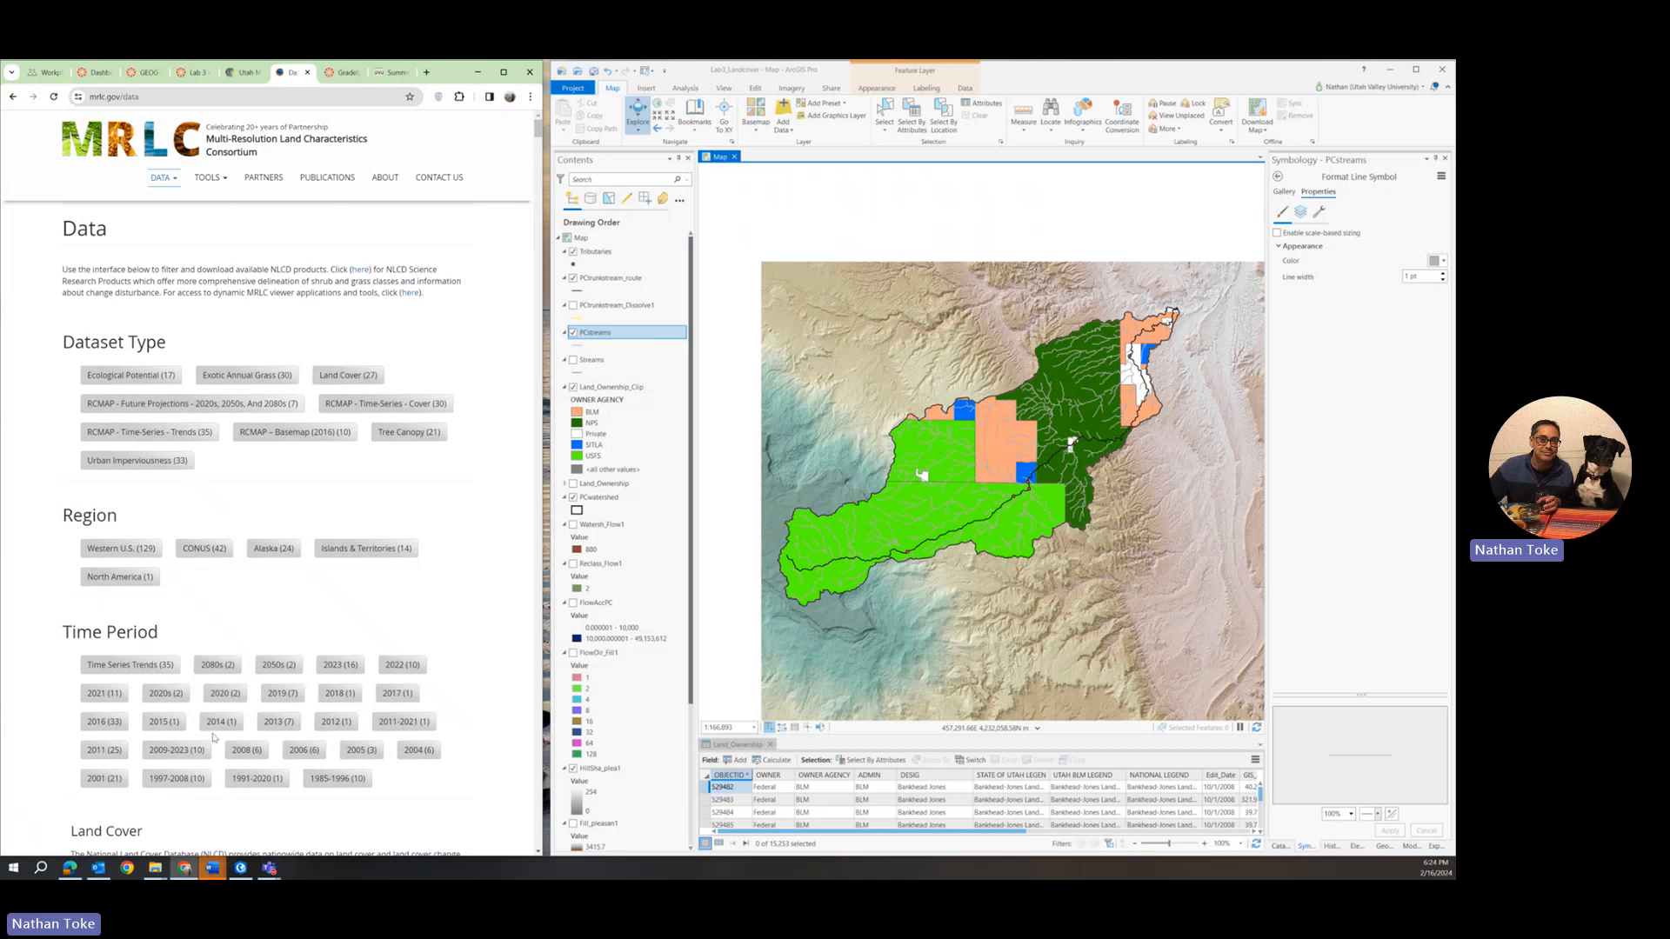
{"action": "left_click", "coordinate": [293, 697]}
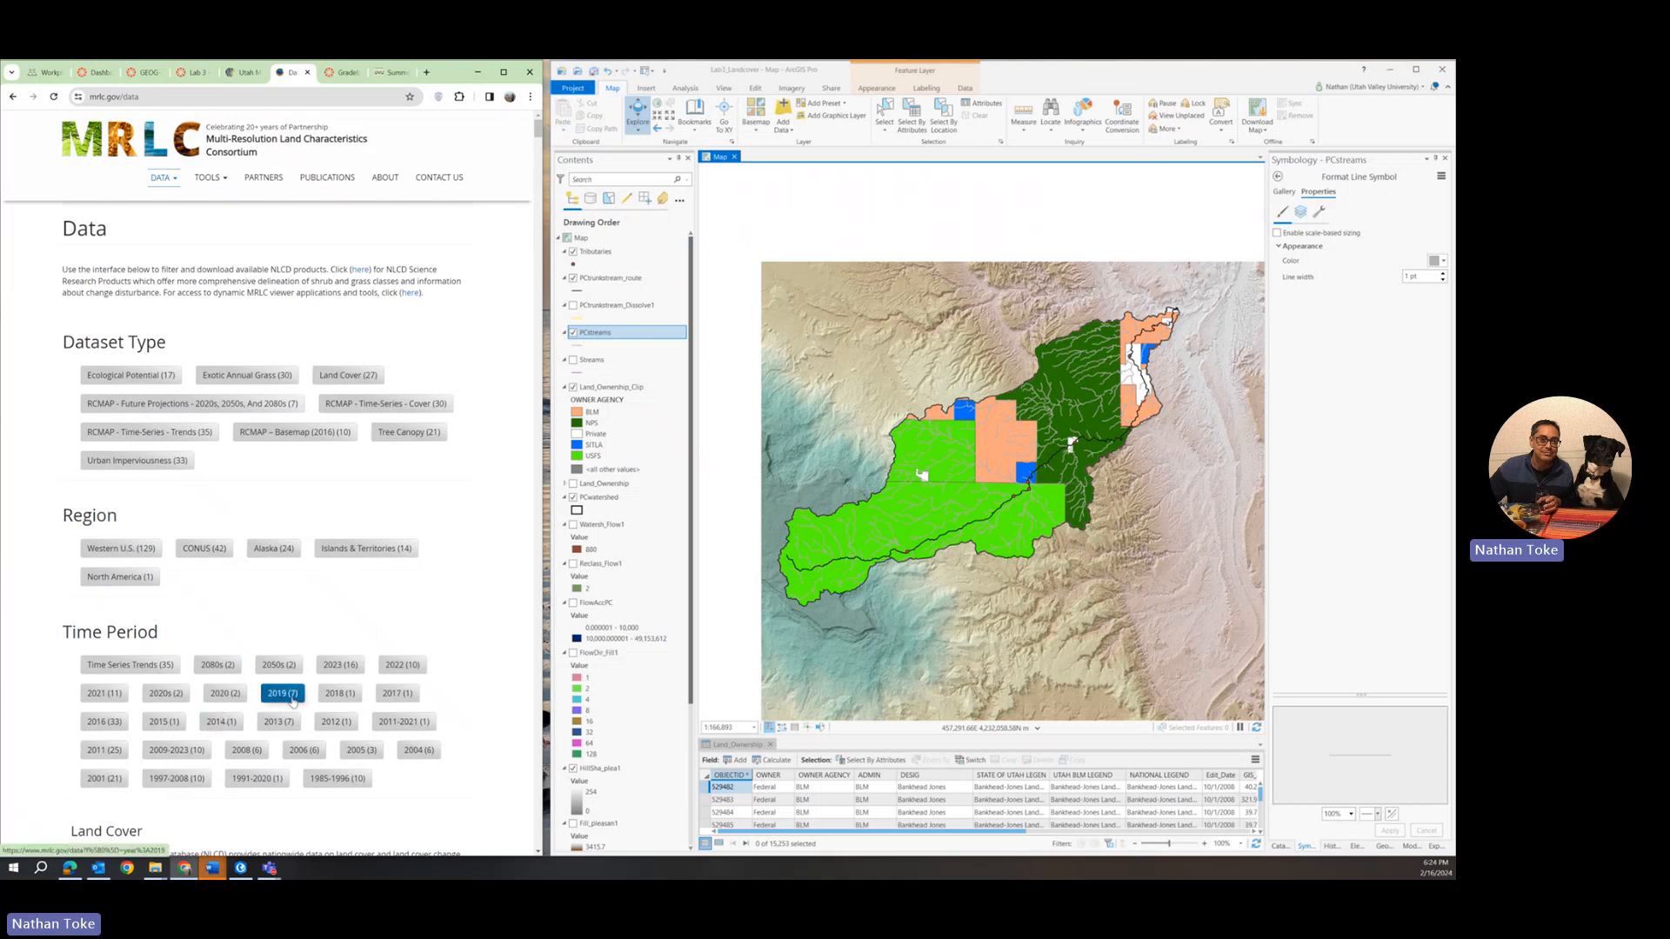
{"action": "left_click", "coordinate": [210, 750]}
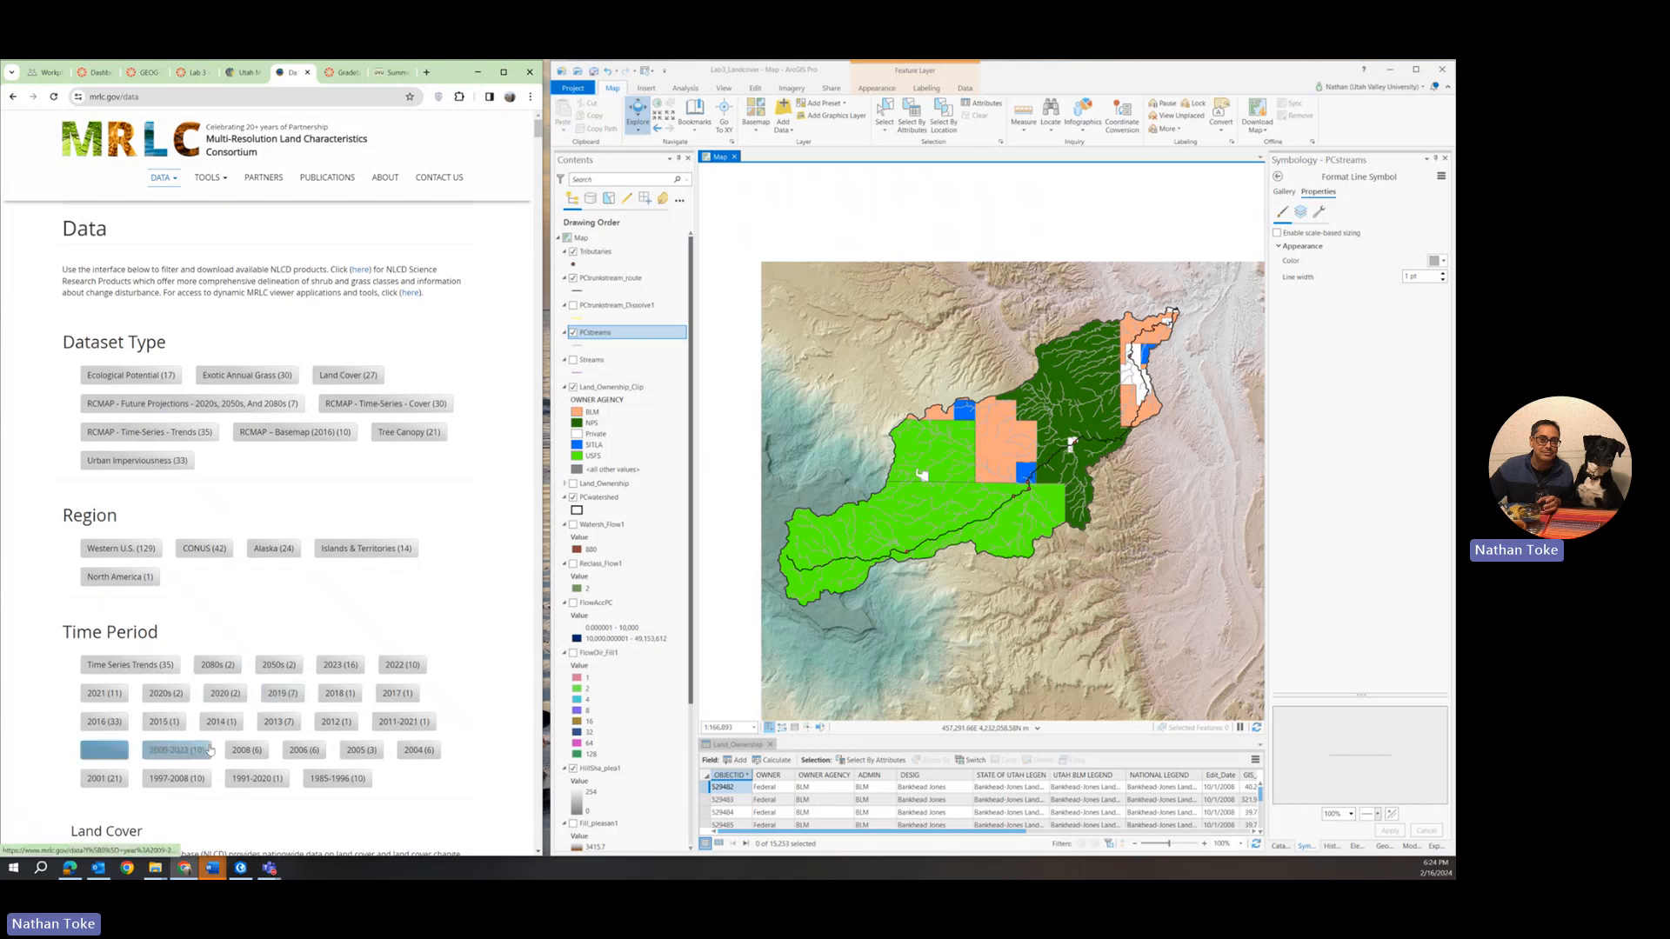
{"action": "left_click", "coordinate": [304, 750]}
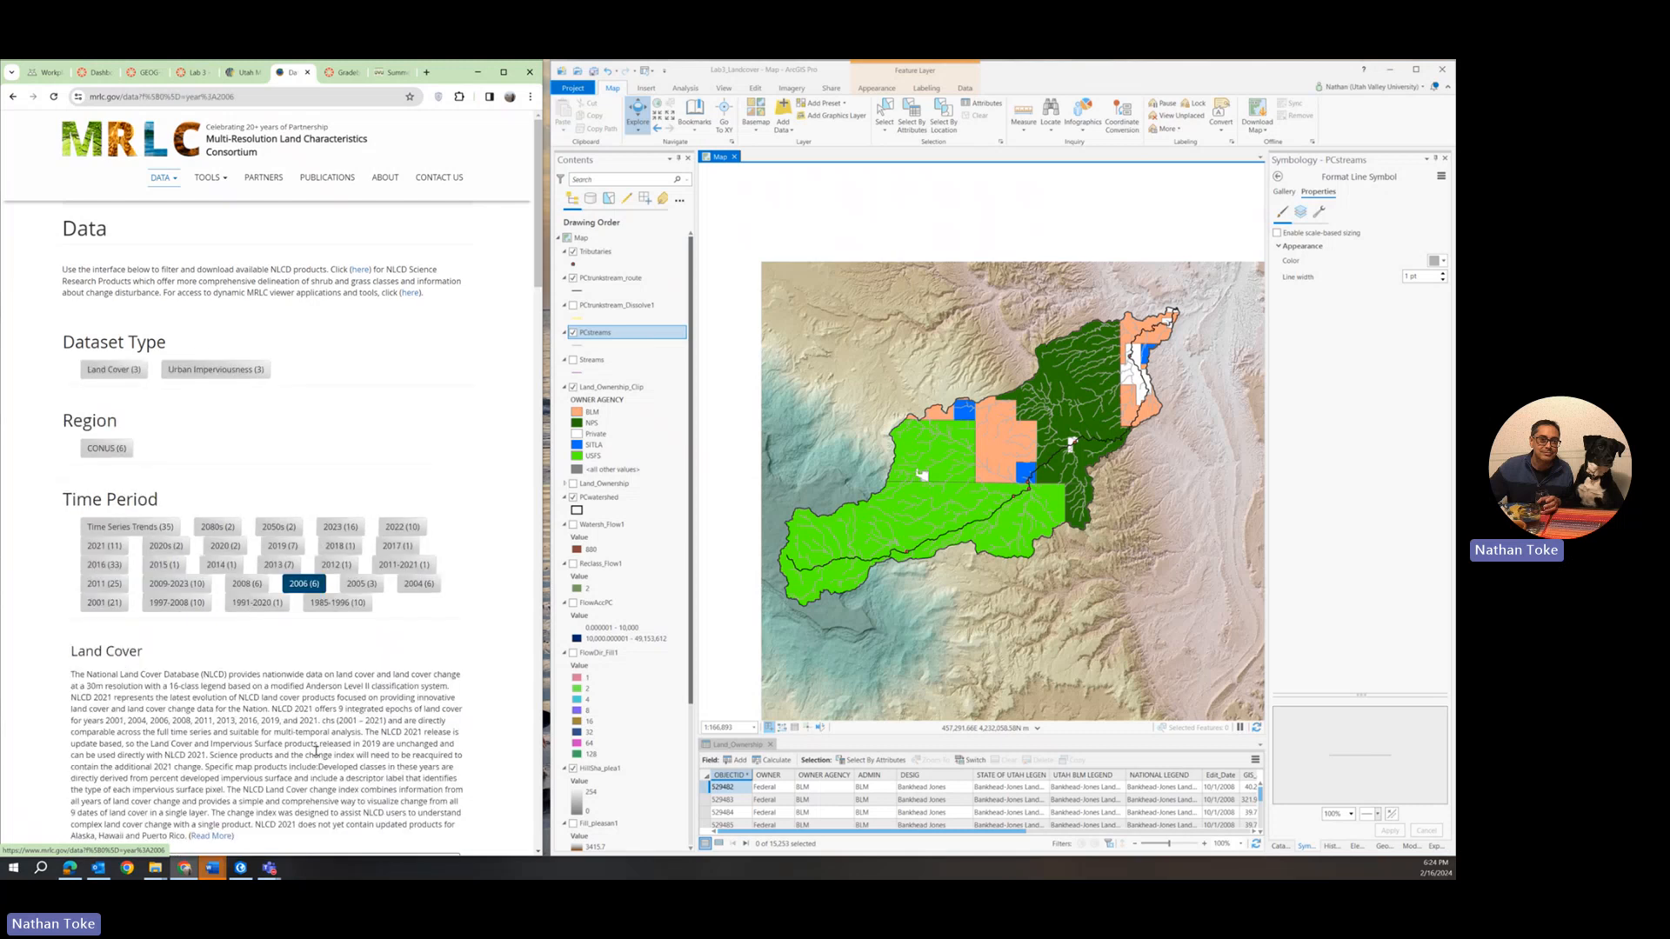
{"action": "scroll", "coordinate": [229, 736], "scroll_direction": "down", "scroll_amount": 3}
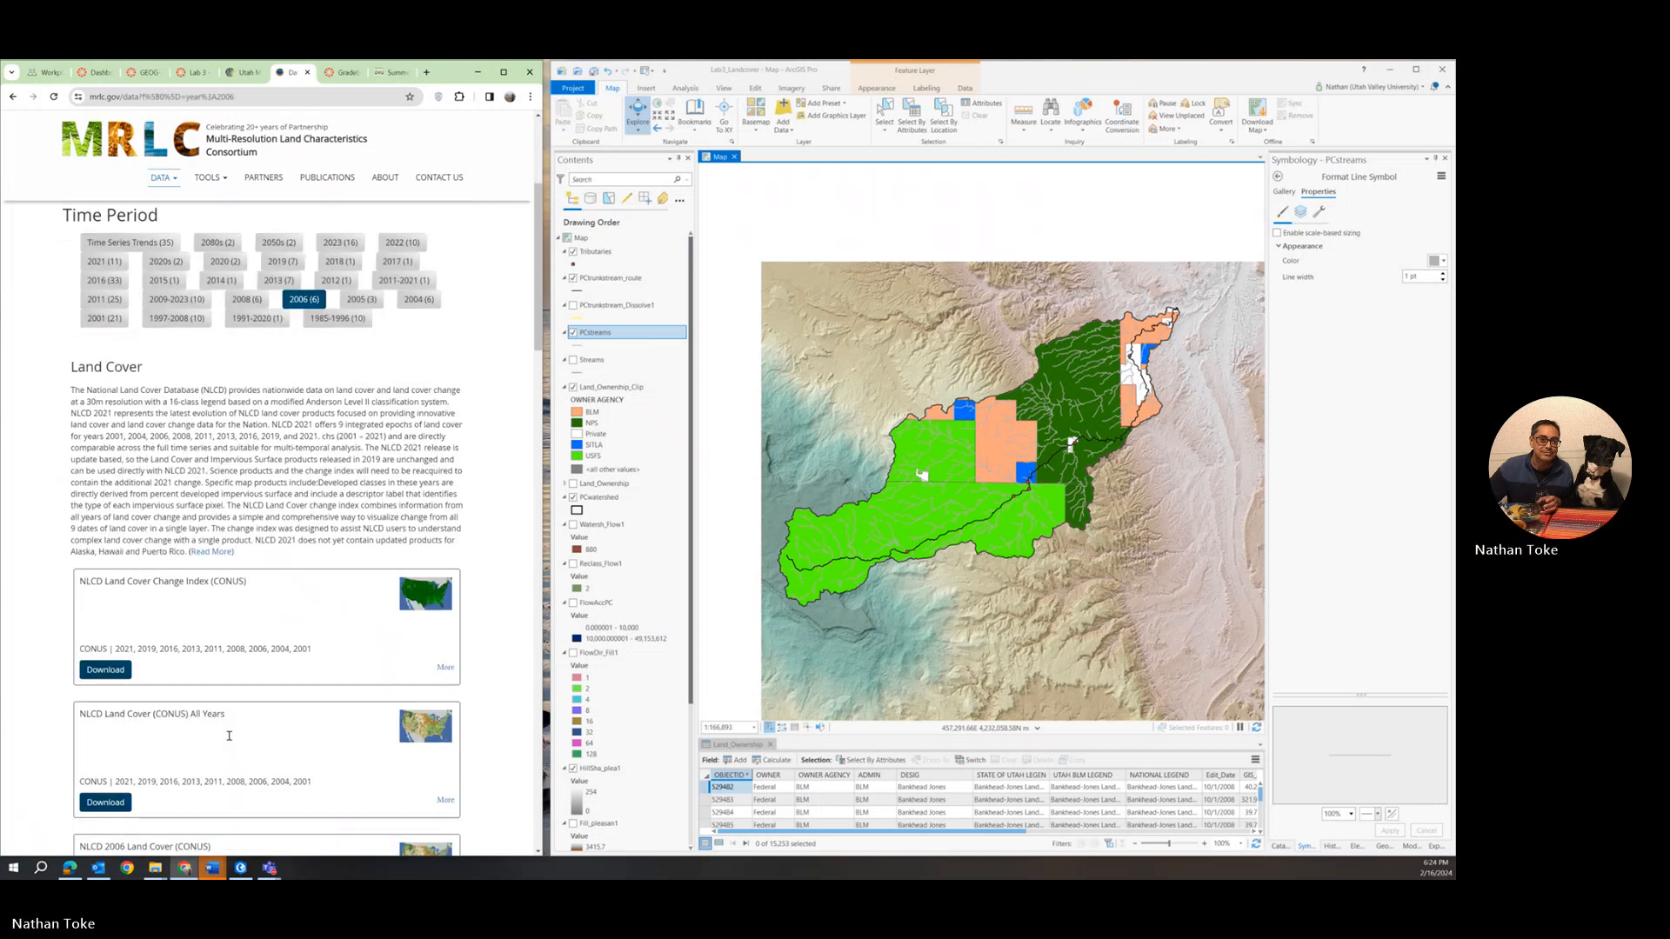
{"action": "scroll", "coordinate": [228, 735], "scroll_direction": "down", "scroll_amount": 2}
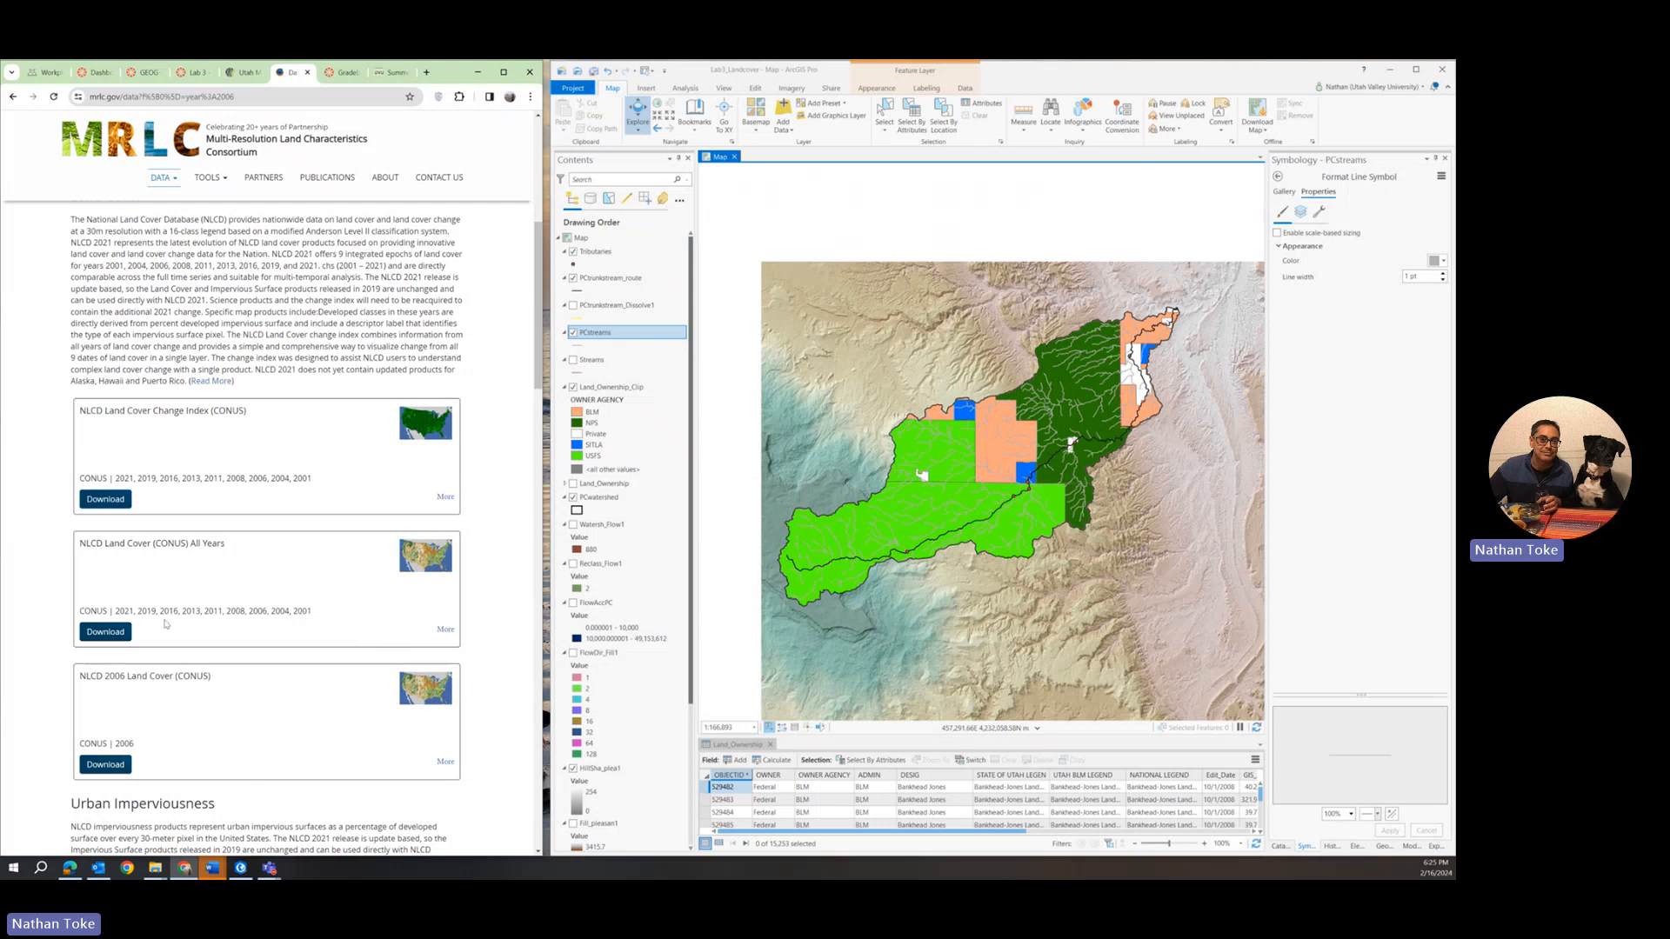
Save the NLCD 2006 Land Cover (CONUS) zip file to the Lab3_Landcover folder in the ArcGIS Projects directory and check the download's progress.
{"action": "right_click", "coordinate": [105, 767]}
{"action": "left_click", "coordinate": [174, 674]}
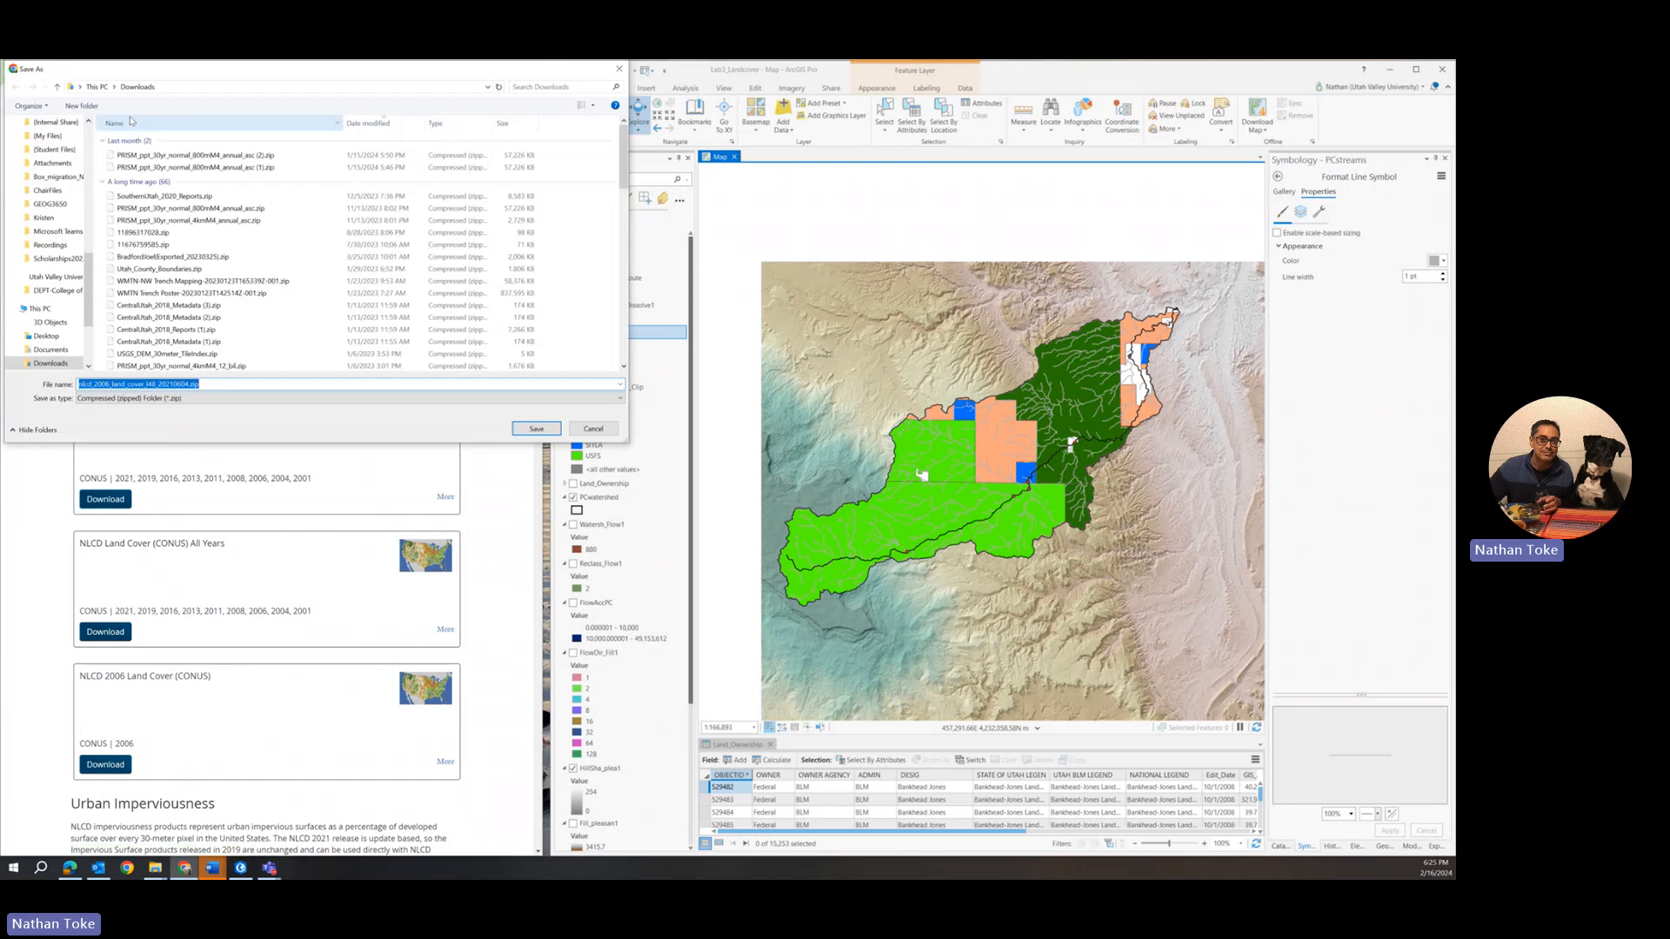
{"action": "scroll", "coordinate": [38, 241], "scroll_direction": "up", "scroll_amount": 5}
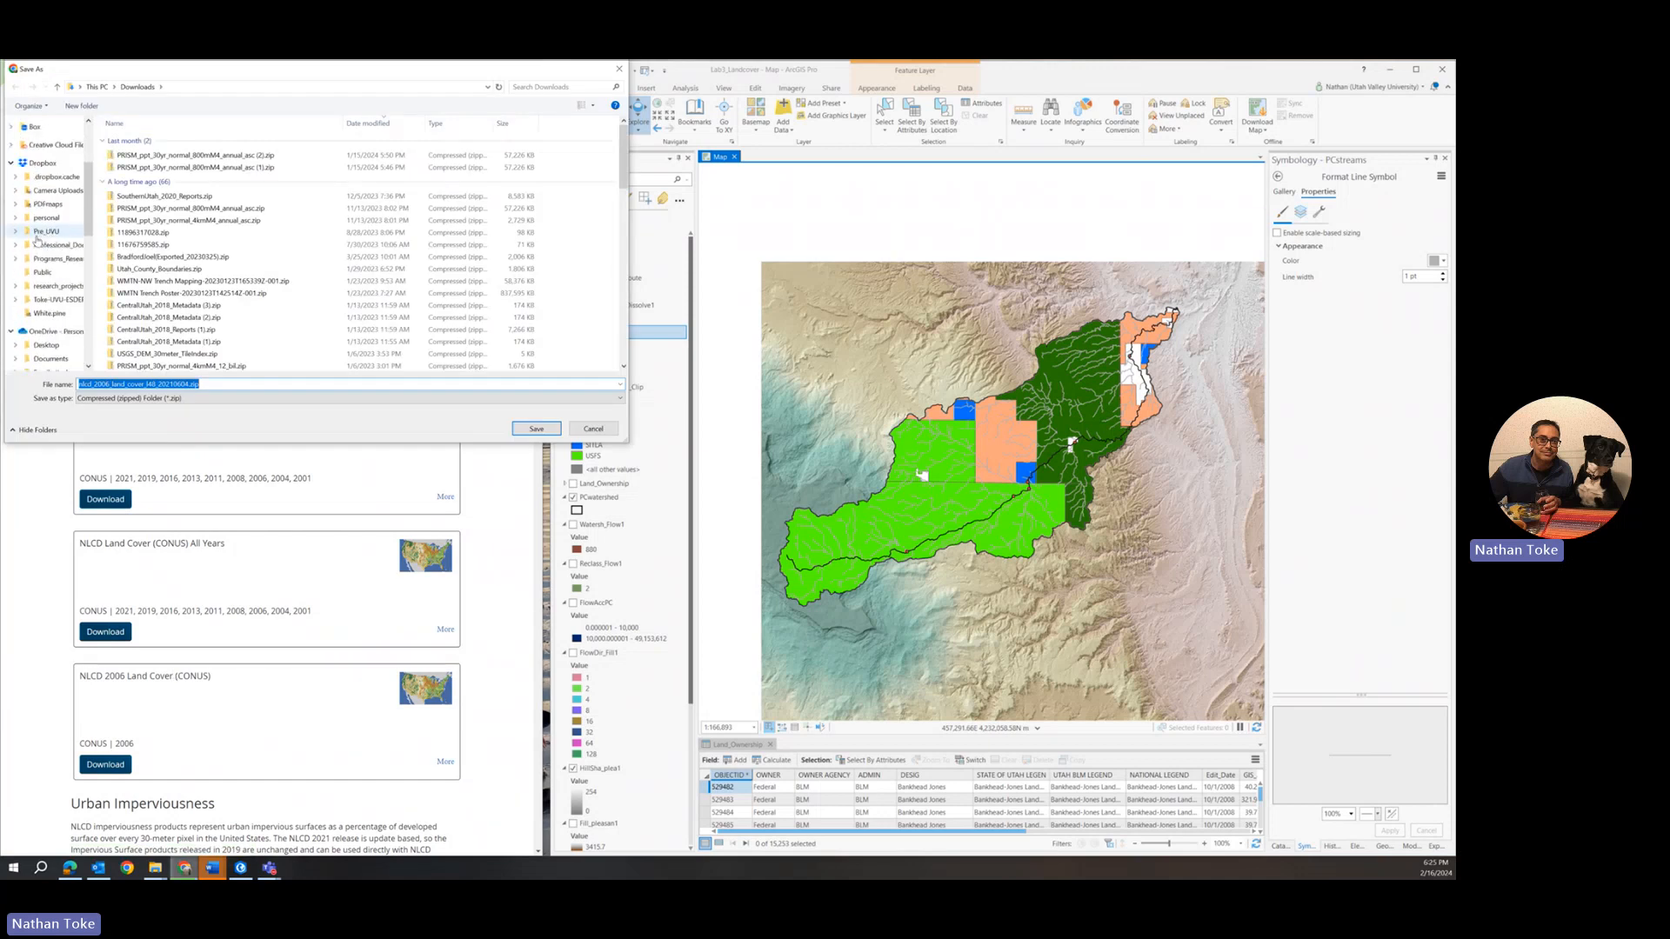
{"action": "left_click", "coordinate": [40, 174]}
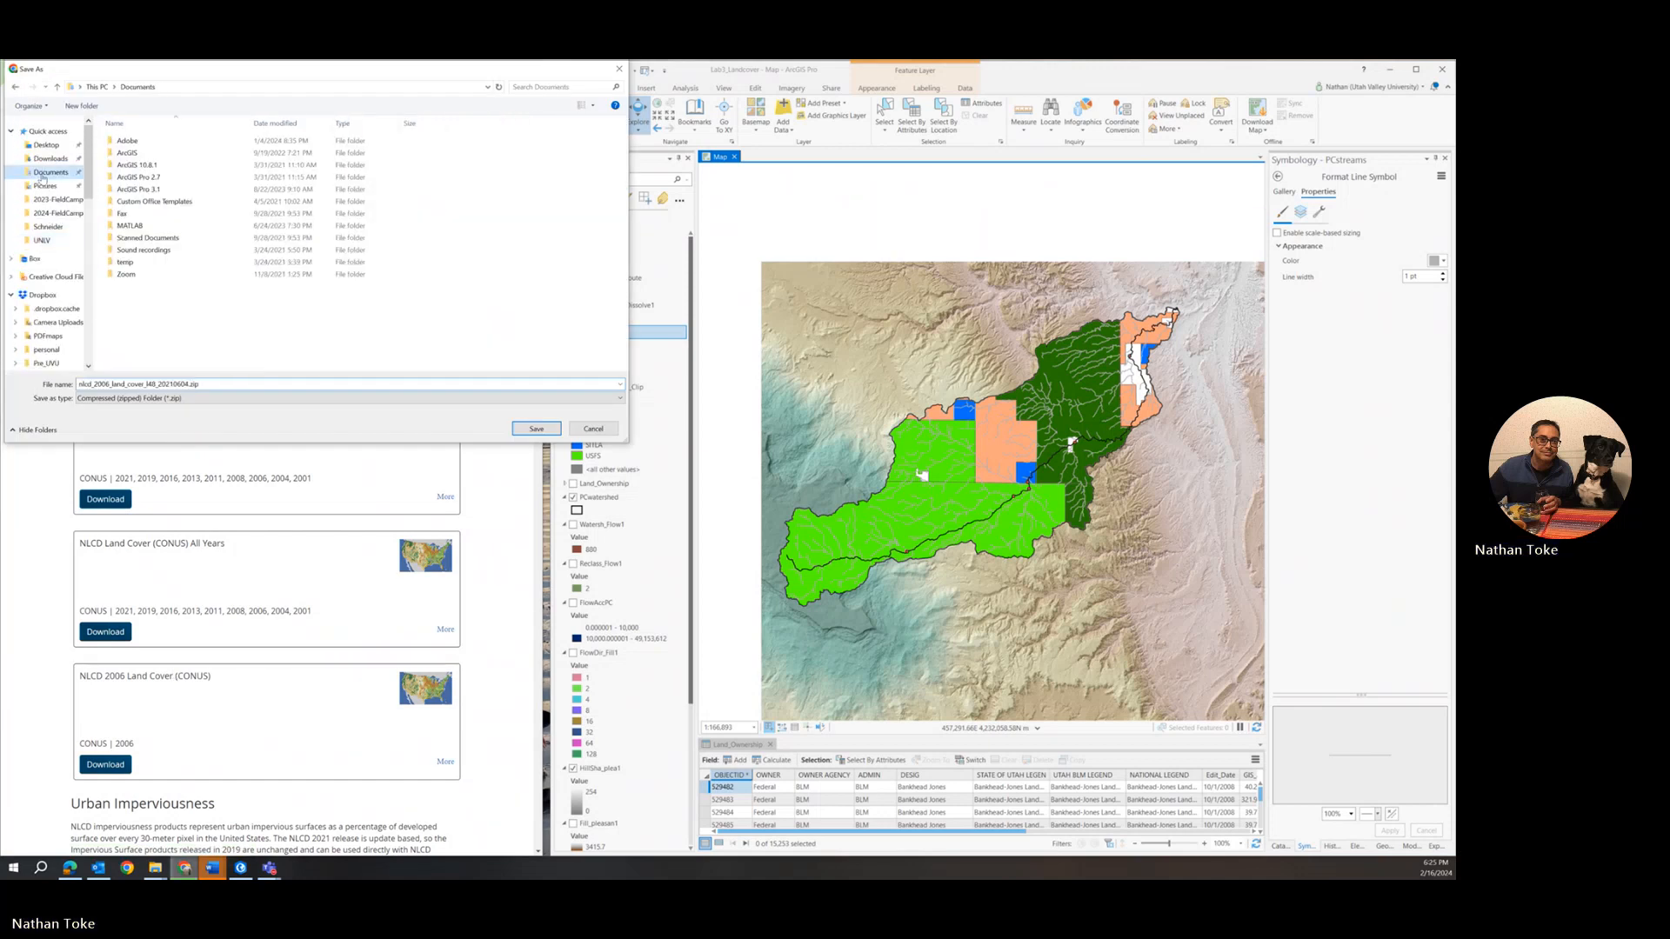
{"action": "left_click", "coordinate": [139, 155]}
{"action": "double_click", "coordinate": [139, 157]}
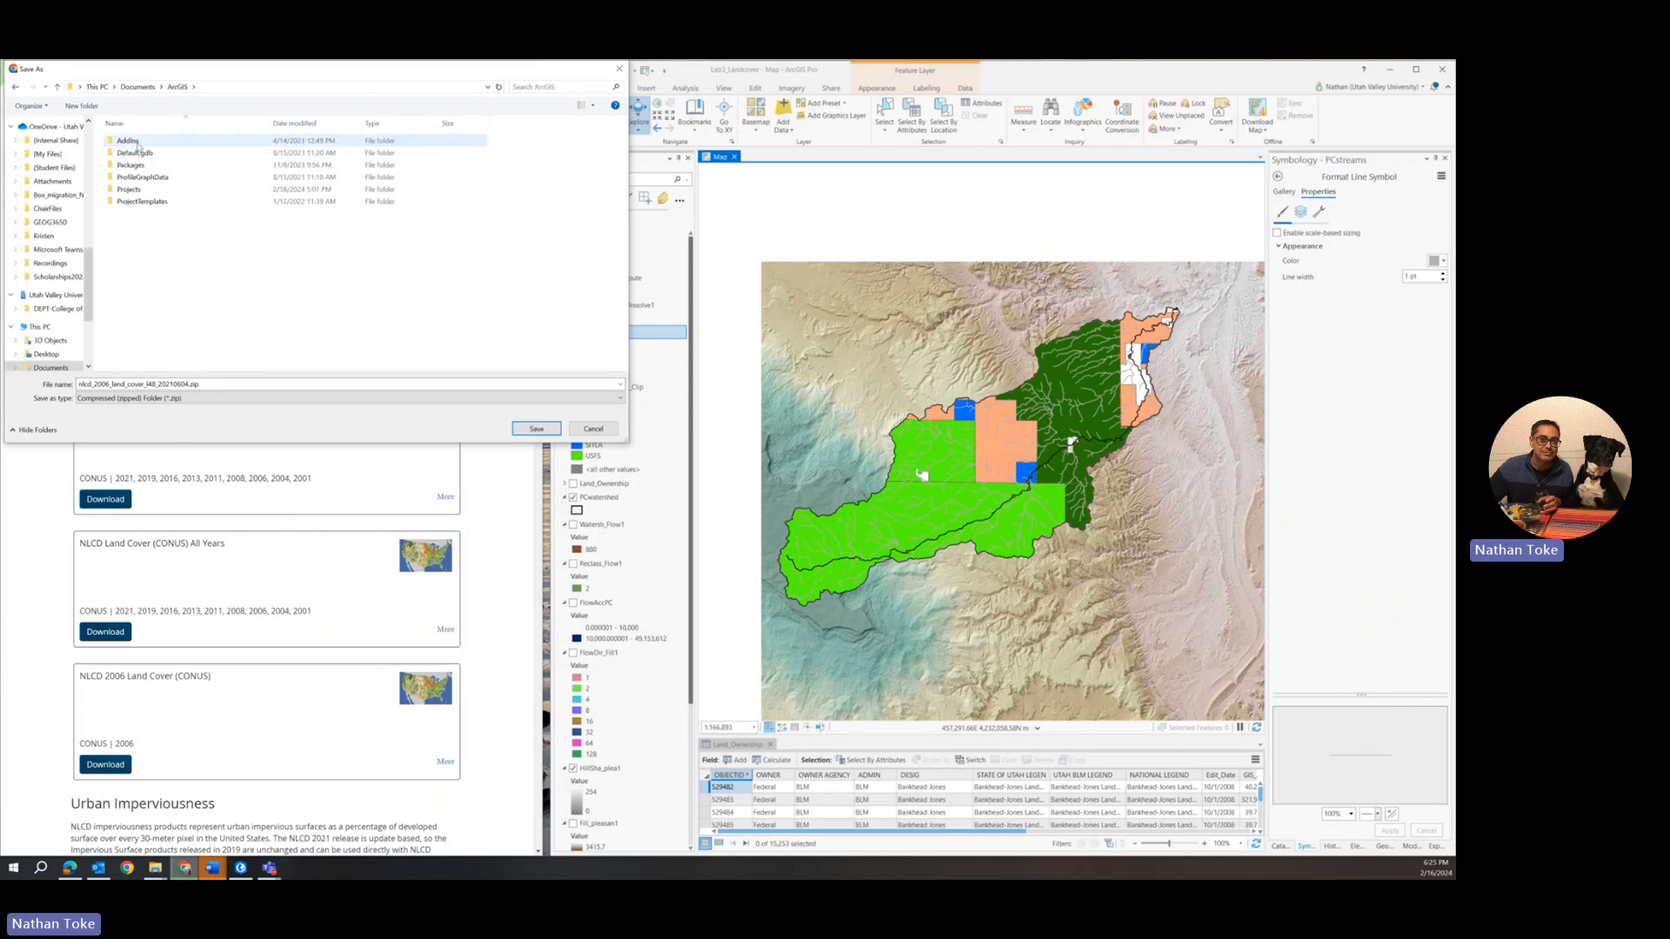
{"action": "left_click", "coordinate": [136, 188]}
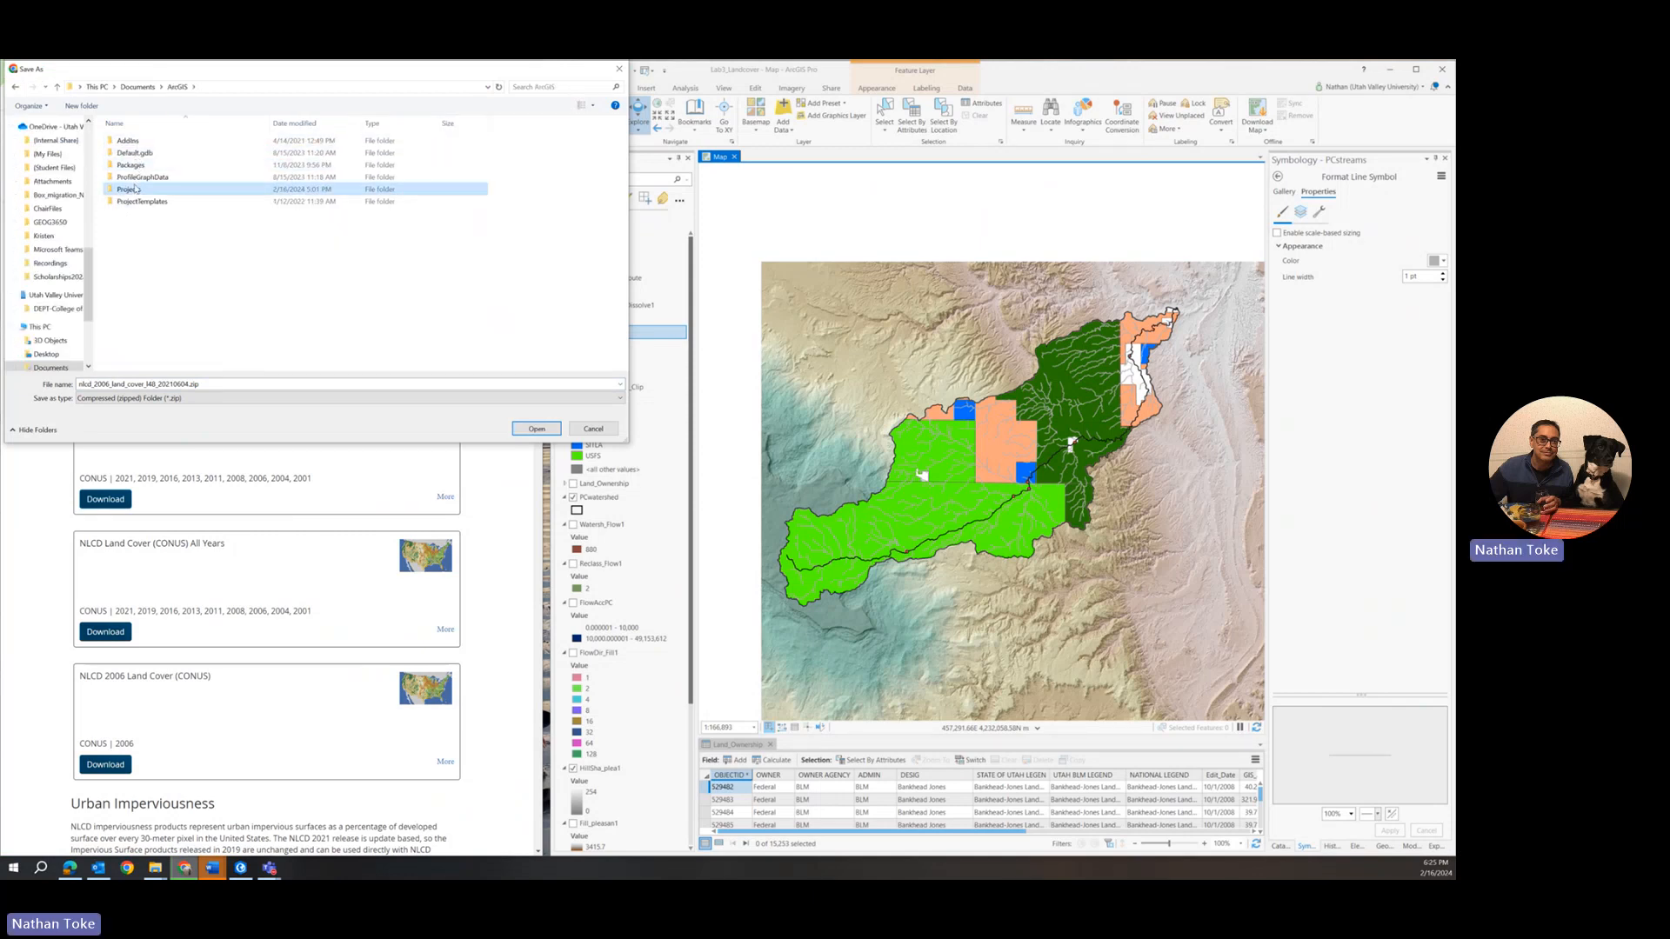
{"action": "double_click", "coordinate": [135, 189]}
{"action": "double_click", "coordinate": [139, 157]}
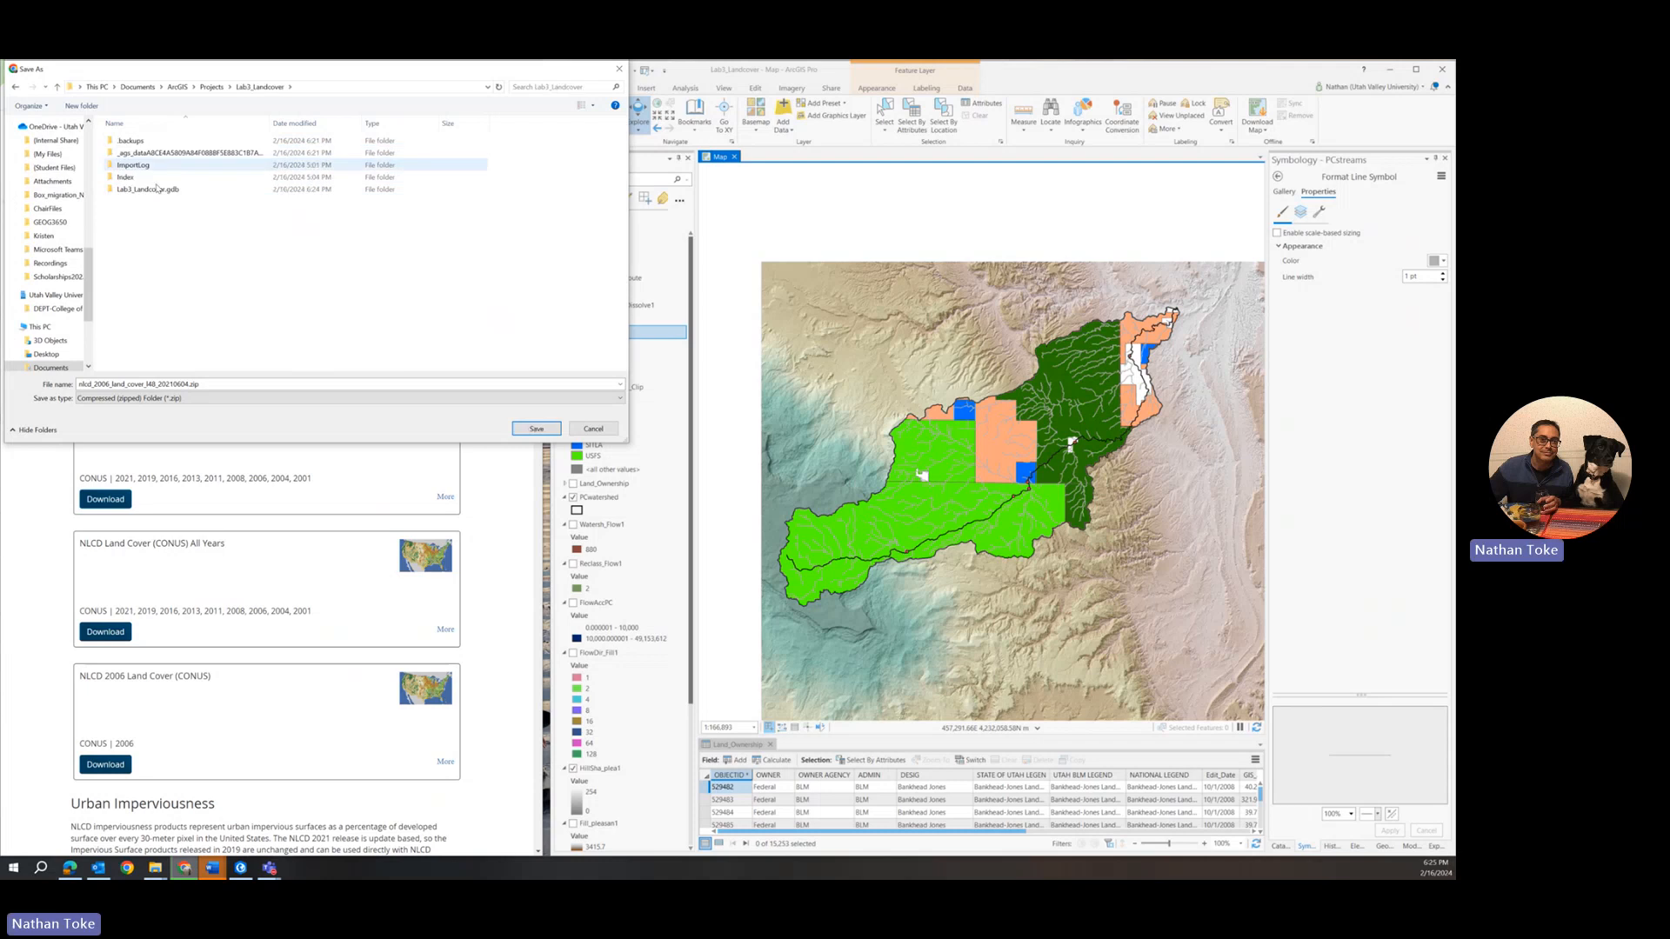
{"action": "left_click", "coordinate": [537, 429]}
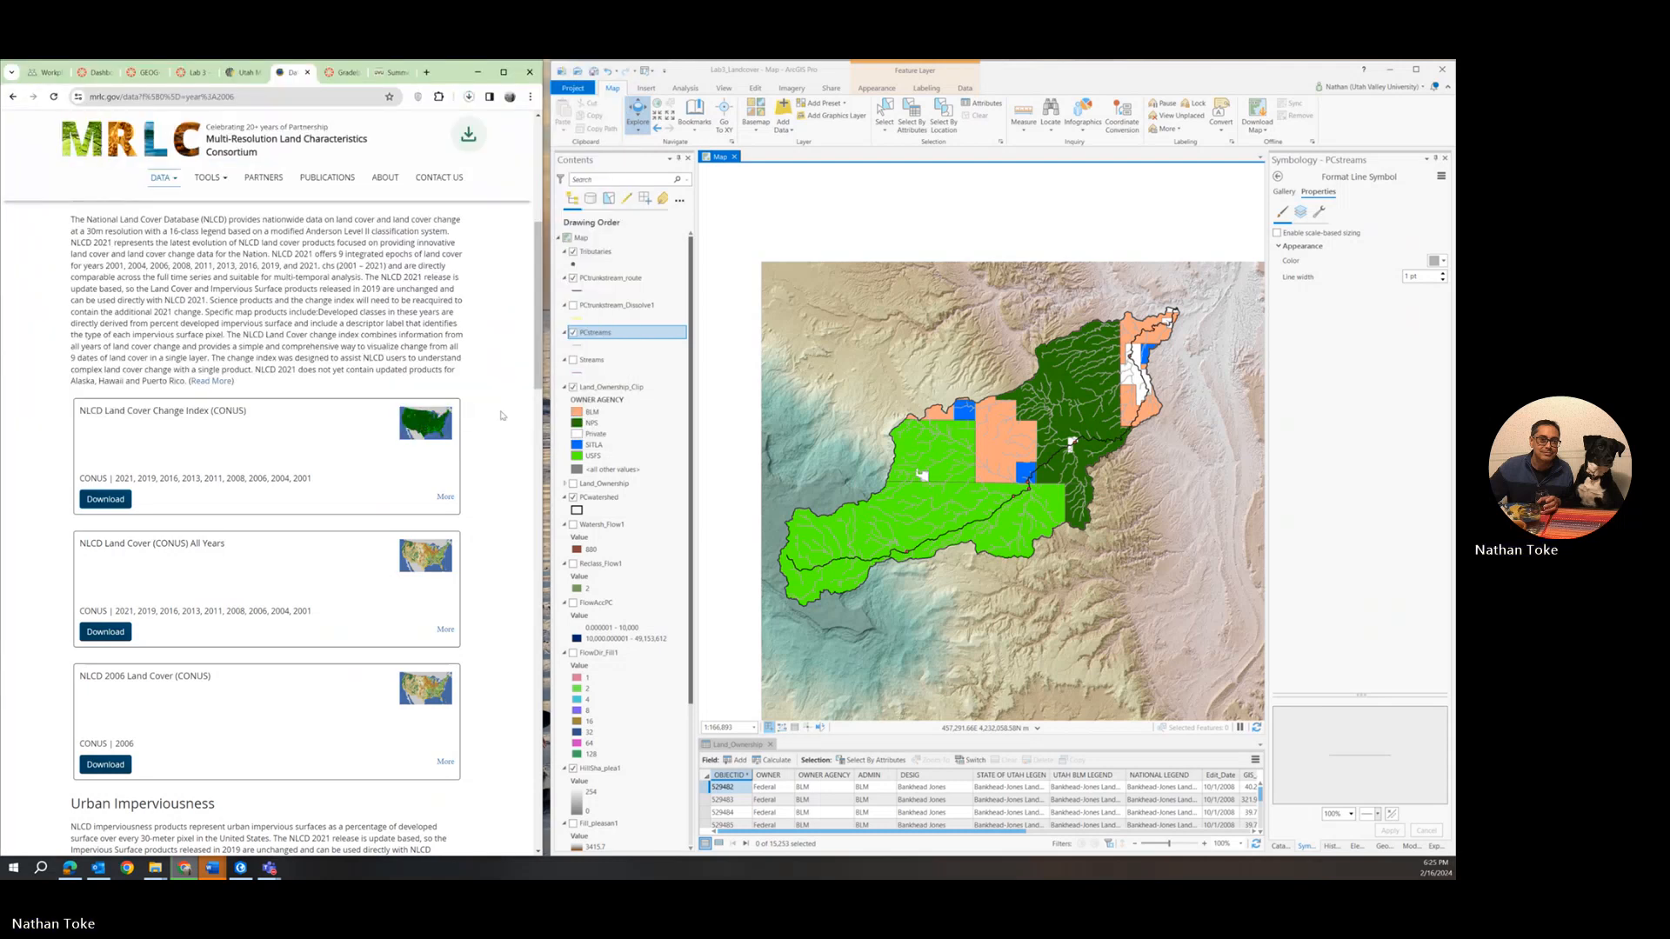
{"action": "left_click", "coordinate": [468, 99]}
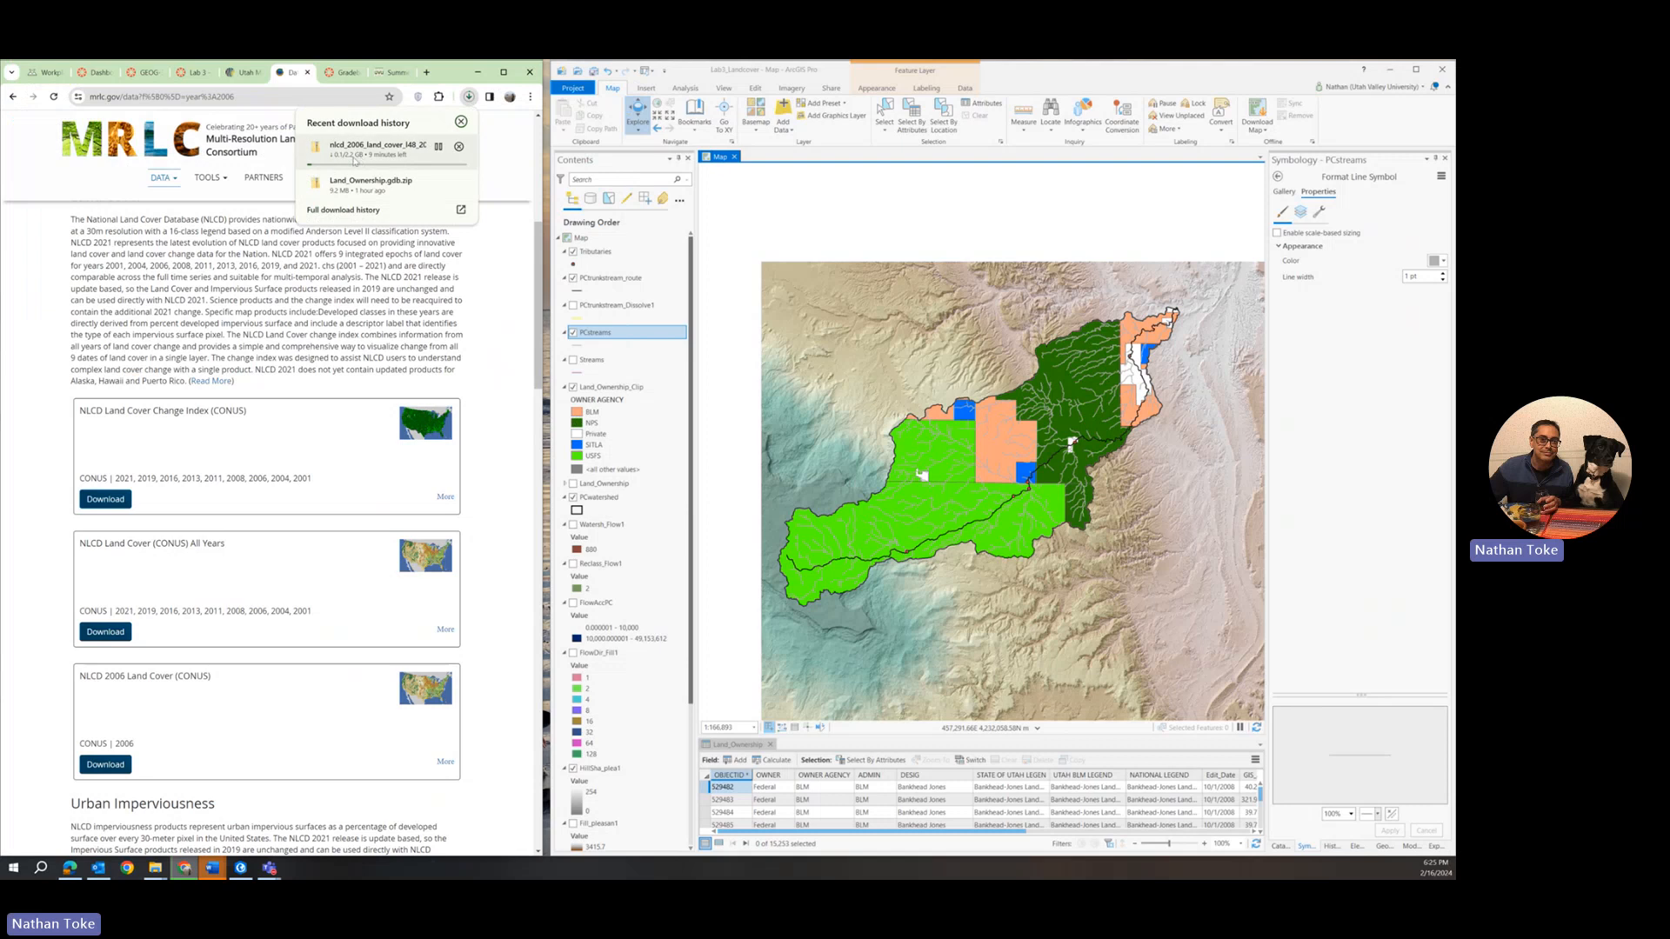
{"action": "left_click", "coordinate": [309, 394]}
Filter the products to 2019 instead of 2006 and save the NLCD 2019 Land Cover (CONUS) zip file to the Lab3_Landcover folder.
{"action": "scroll", "coordinate": [309, 394], "scroll_direction": "up", "scroll_amount": 5}
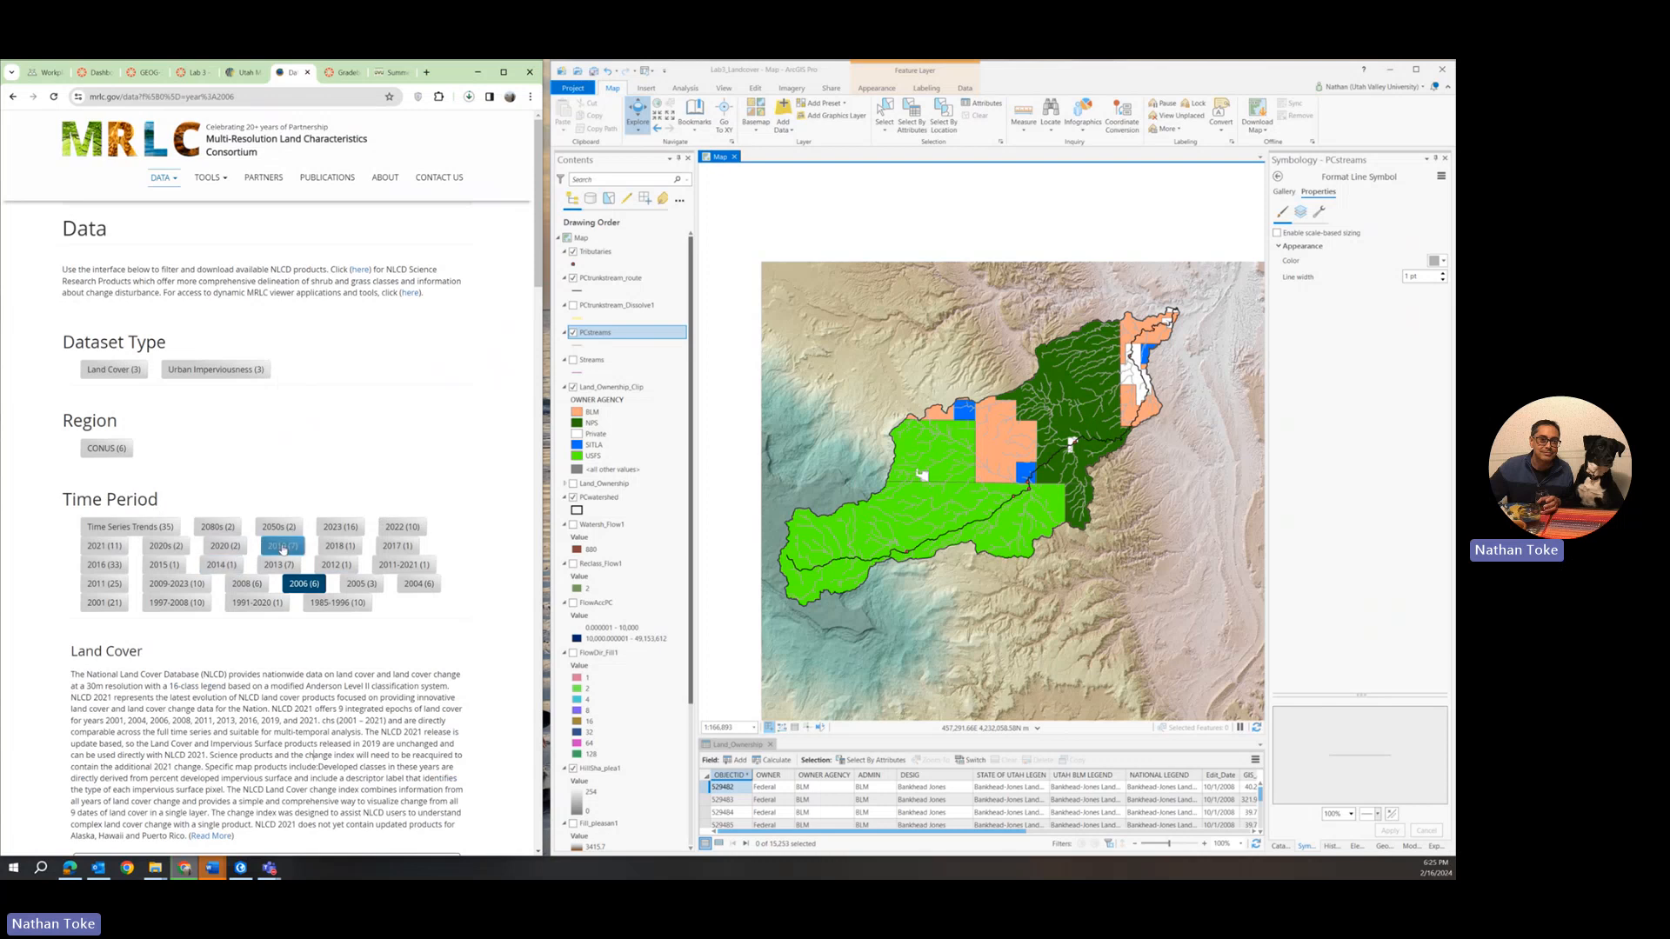
{"action": "left_click", "coordinate": [282, 548]}
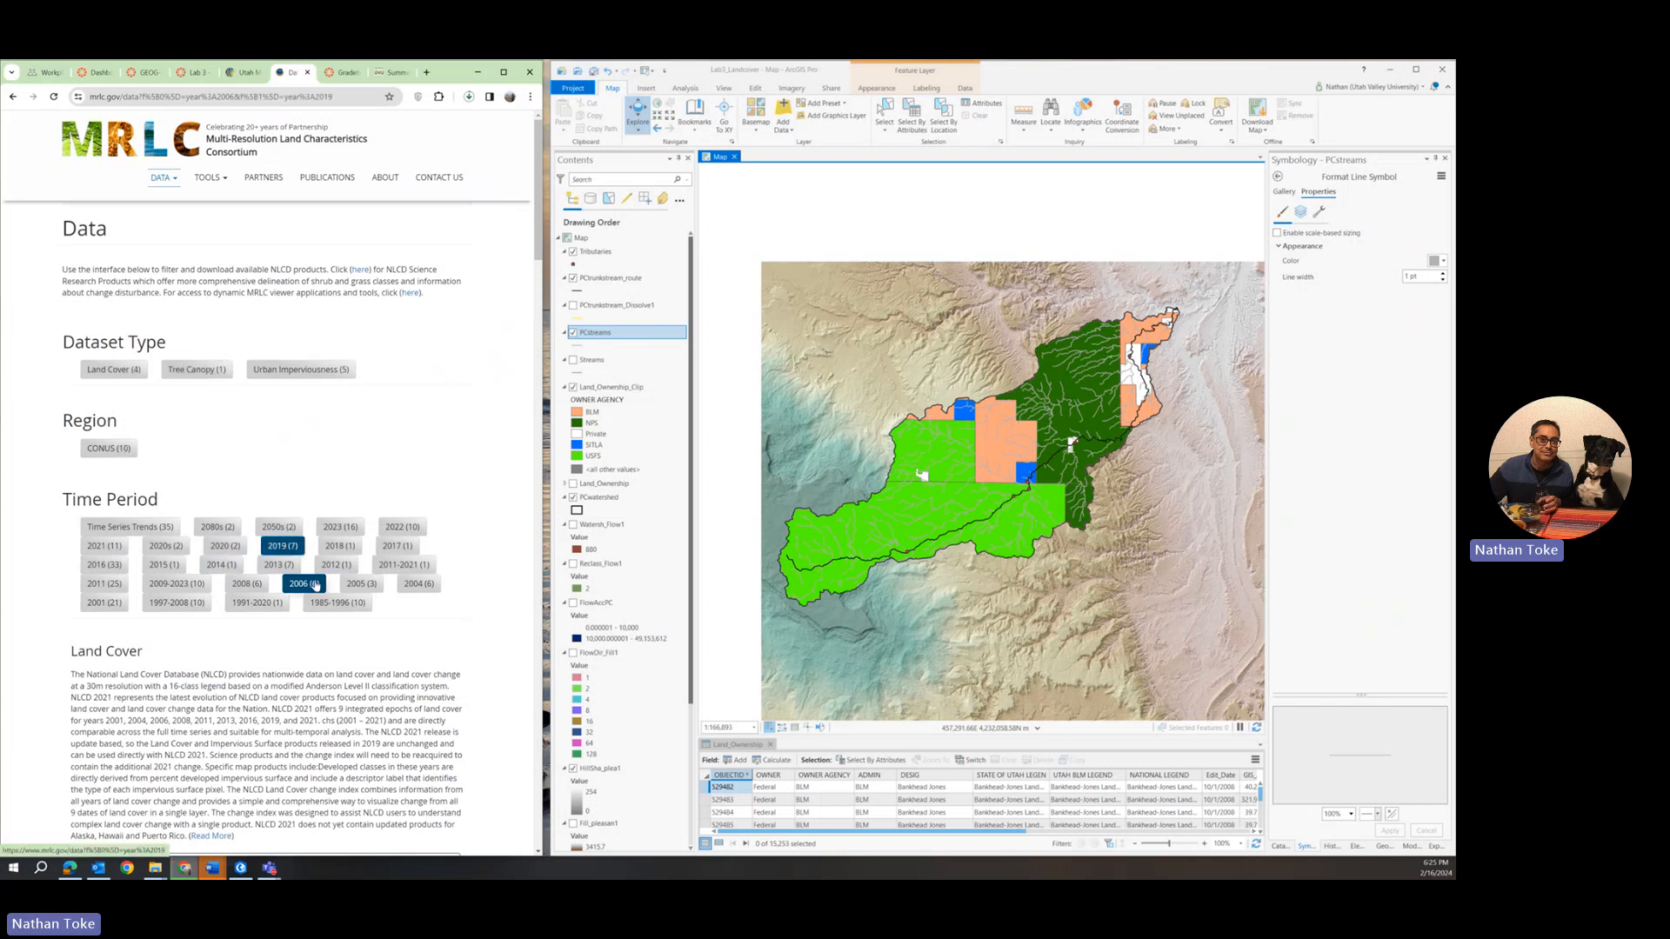
{"action": "left_click", "coordinate": [305, 584]}
{"action": "scroll", "coordinate": [388, 563], "scroll_direction": "down", "scroll_amount": 5}
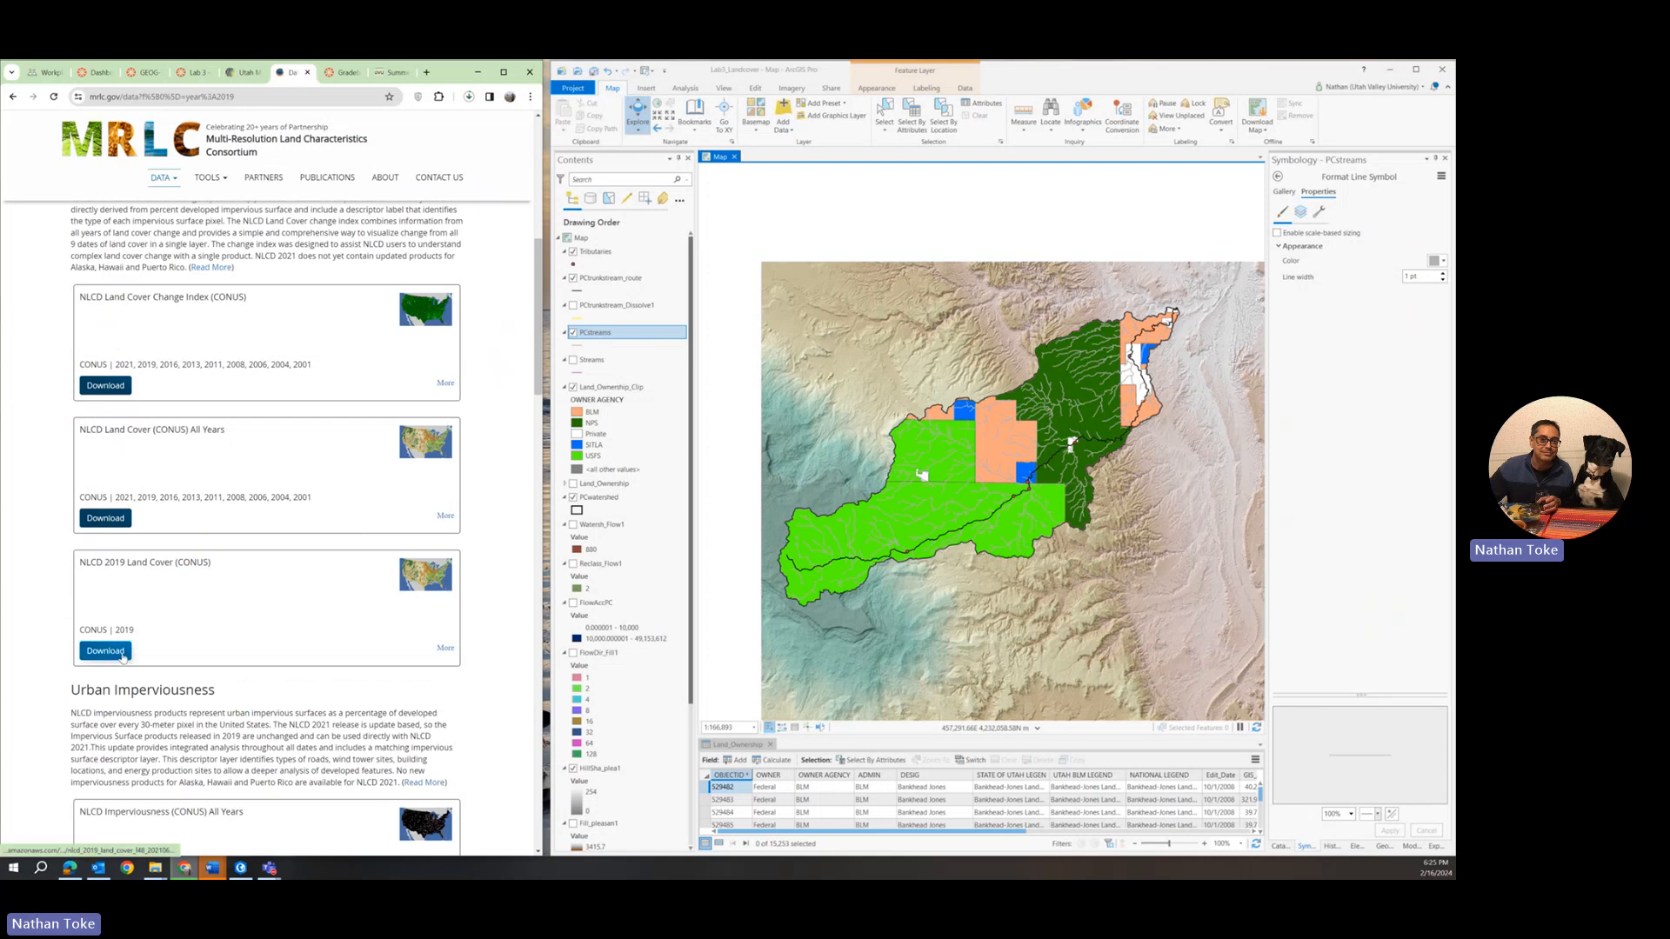
{"action": "right_click", "coordinate": [124, 653]}
{"action": "left_click", "coordinate": [175, 740]}
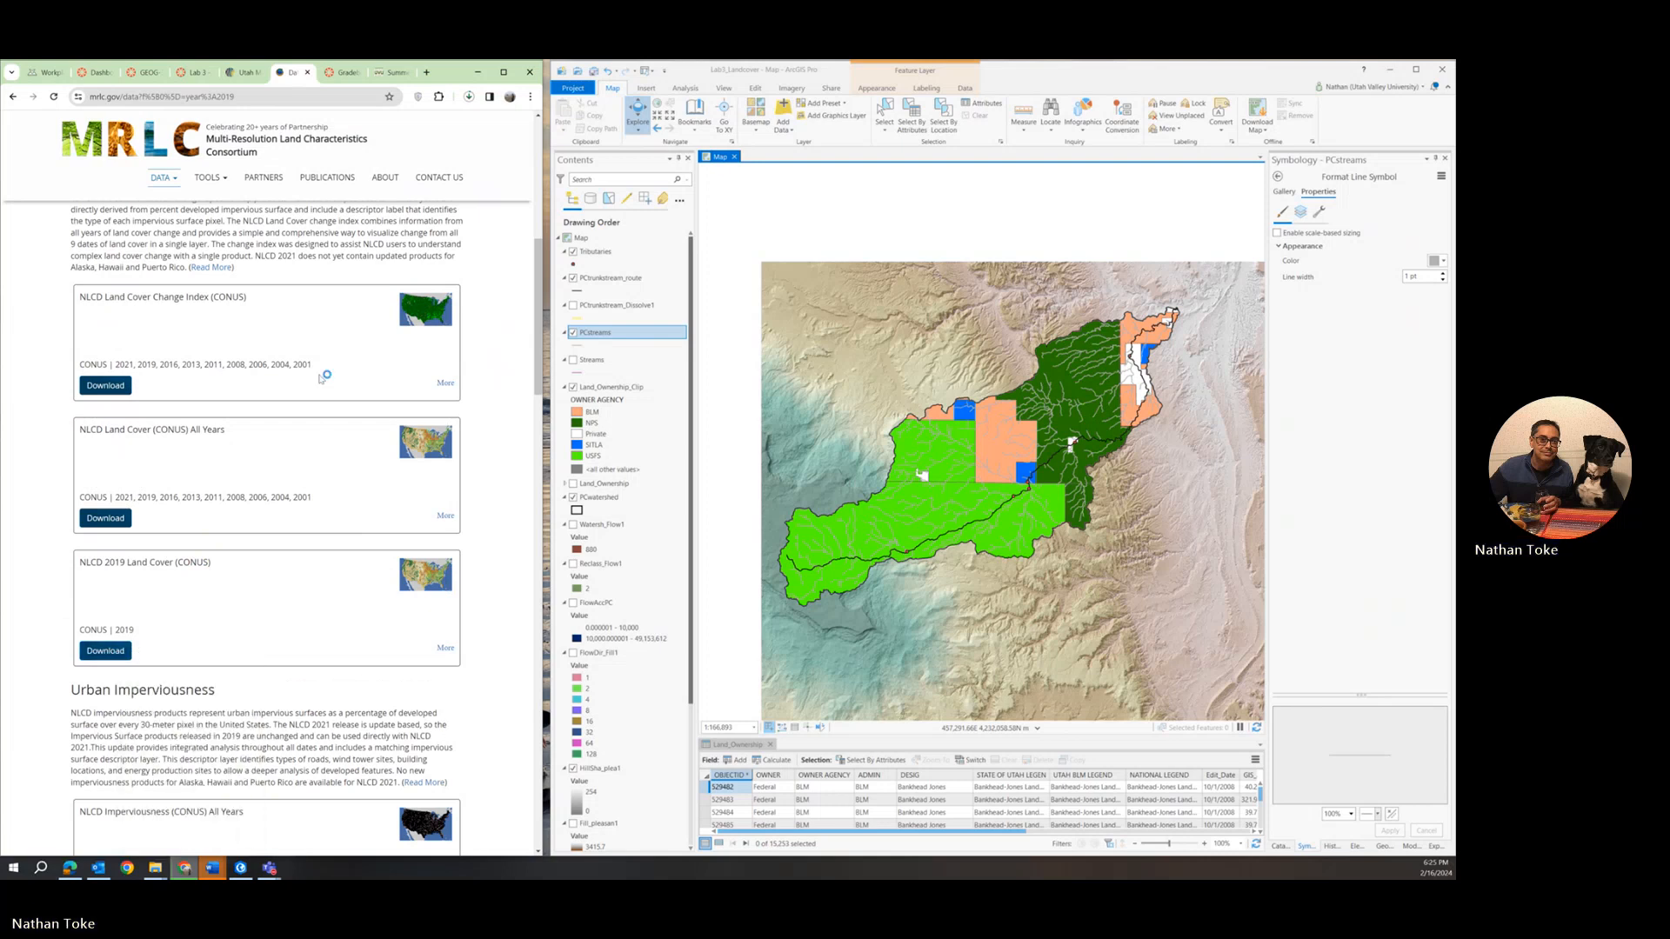
{"action": "left_click", "coordinate": [526, 433]}
{"action": "left_click", "coordinate": [470, 98]}
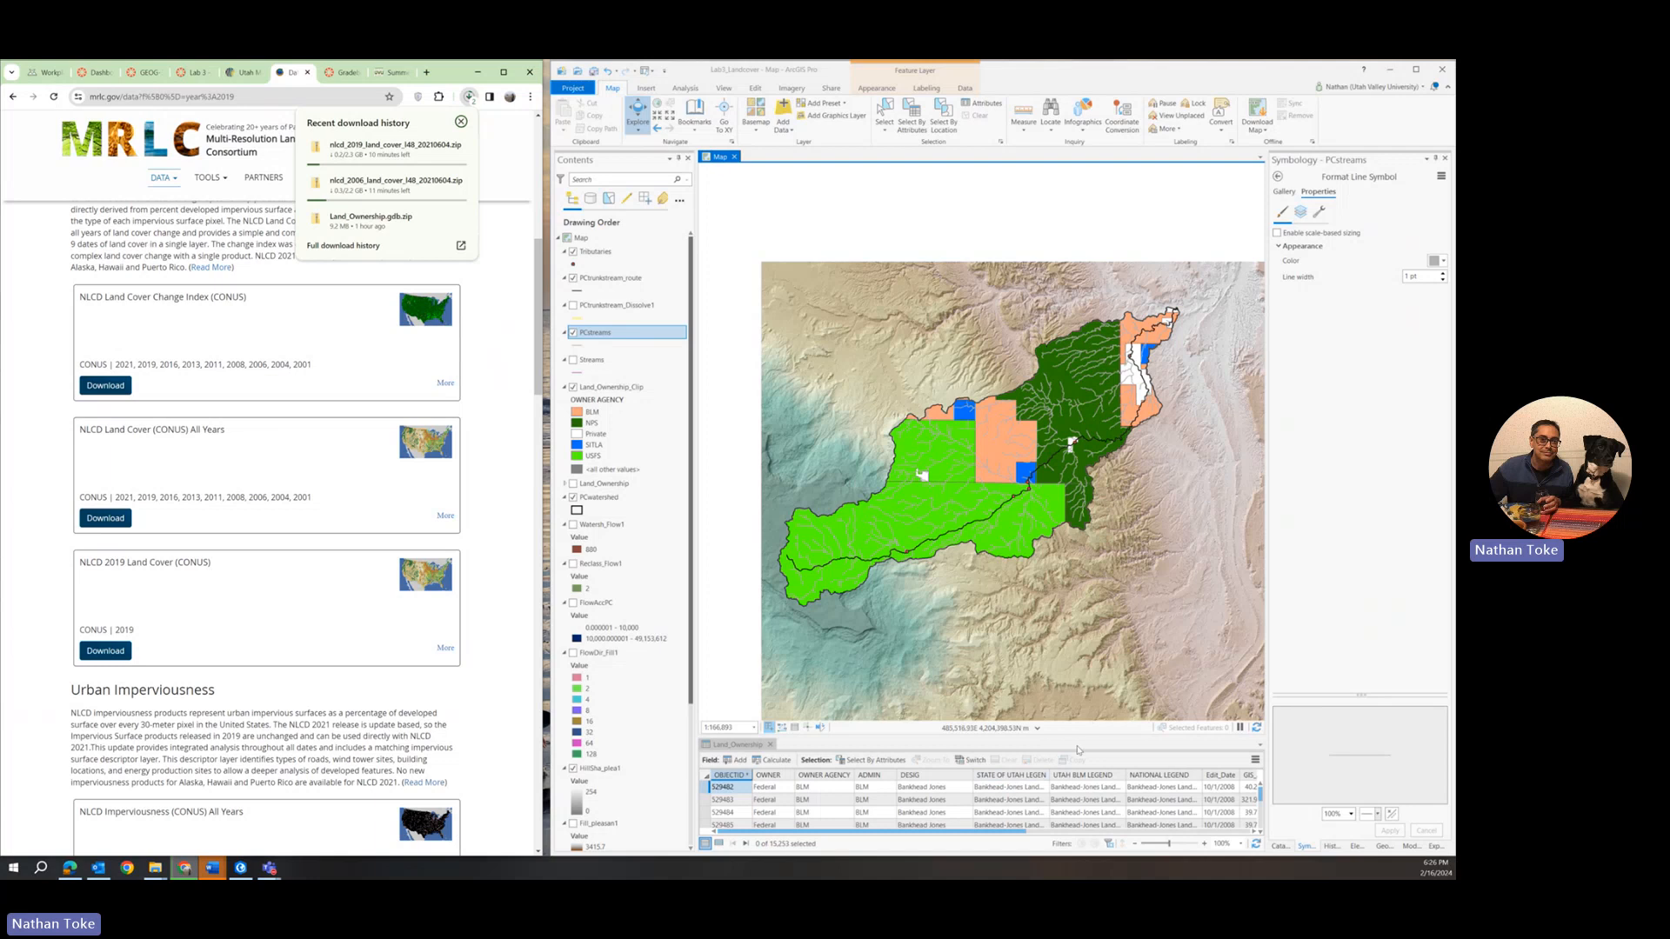
In ArcGIS Pro, enlarge the table area, replace the Land_Ownership table with the Land_Ownership_Clip attribute table, and look through its fields.
{"action": "left_click_drag", "start_coordinate": [1073, 736], "coordinate": [1070, 503]}
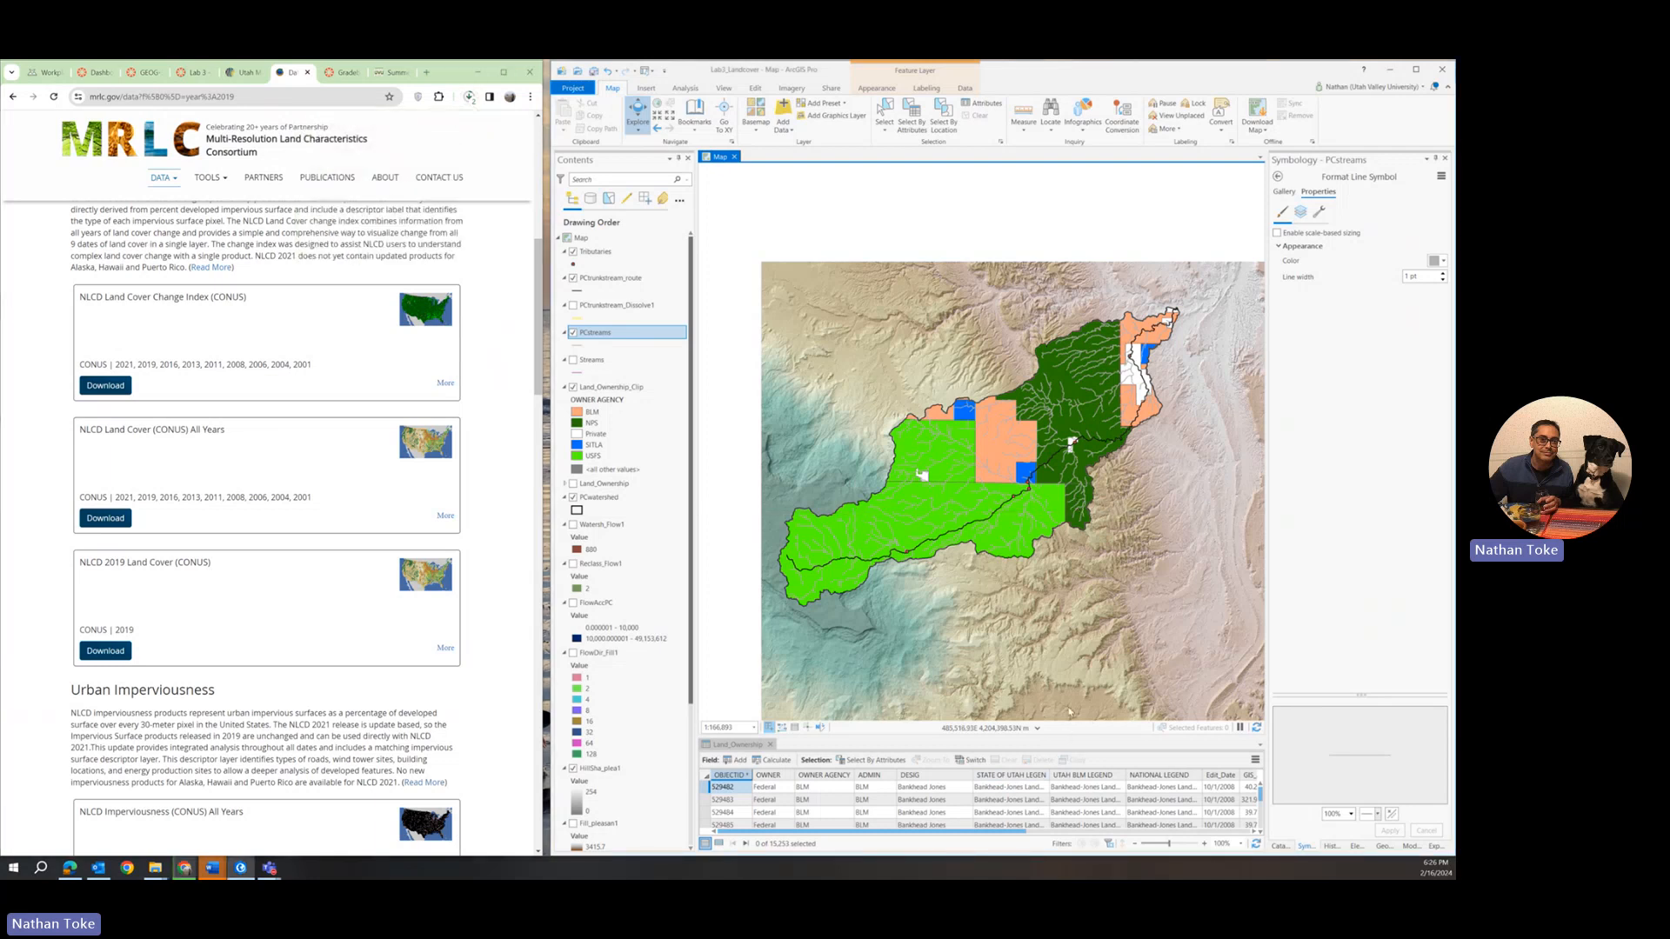
{"action": "right_click", "coordinate": [602, 391]}
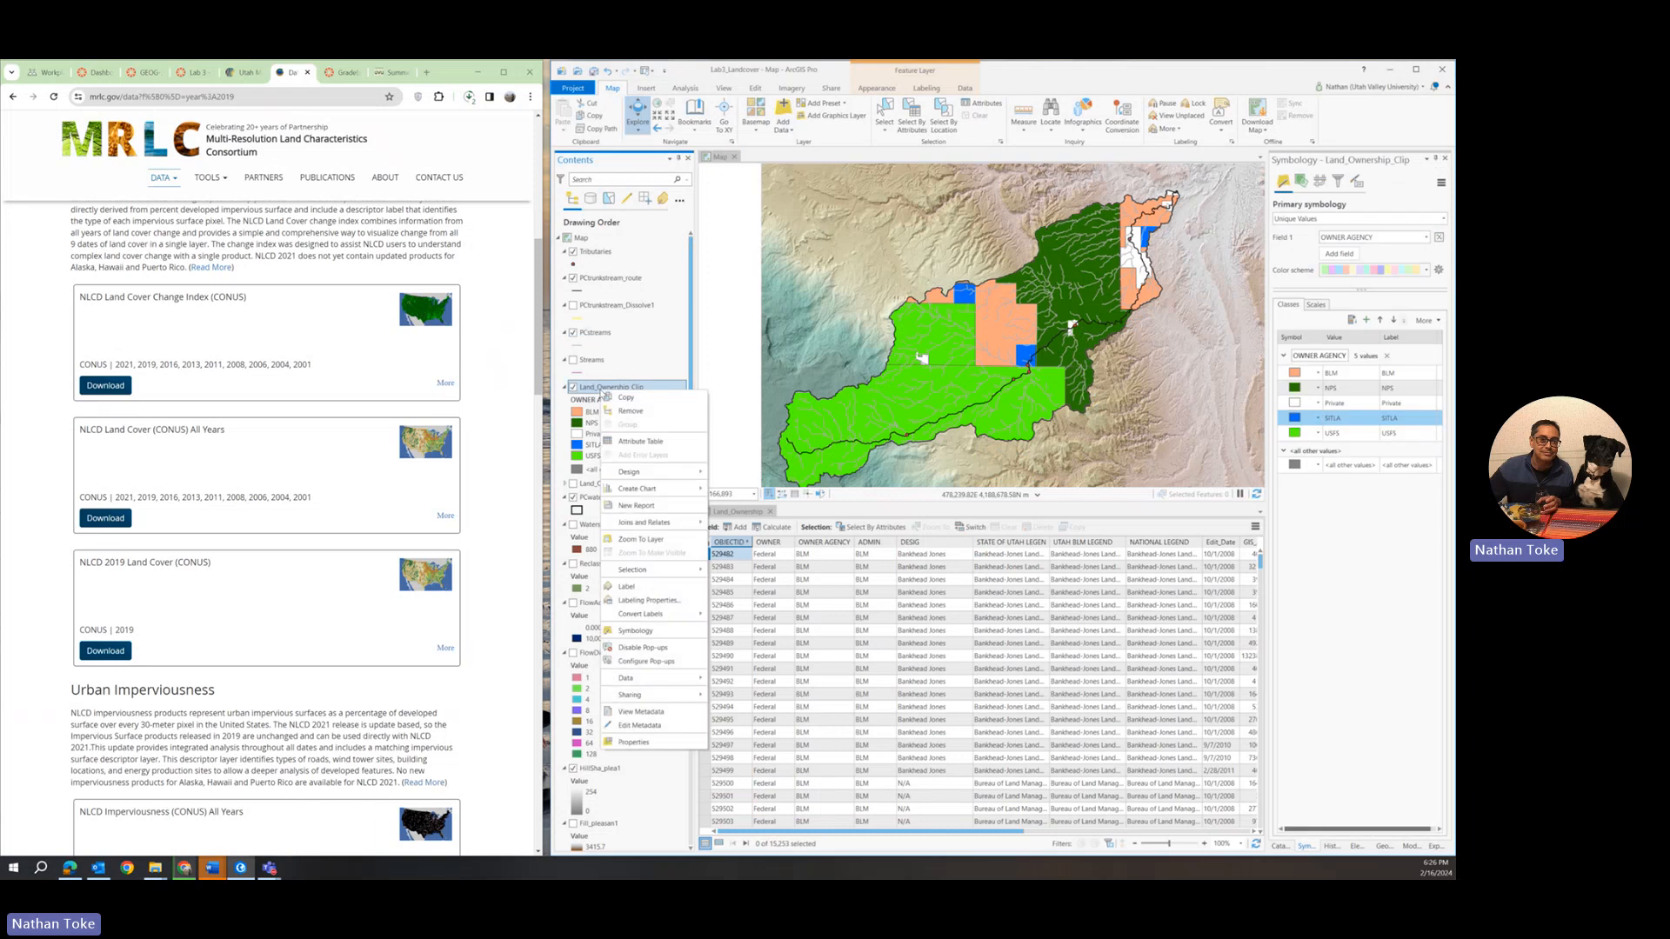
{"action": "left_click", "coordinate": [640, 442]}
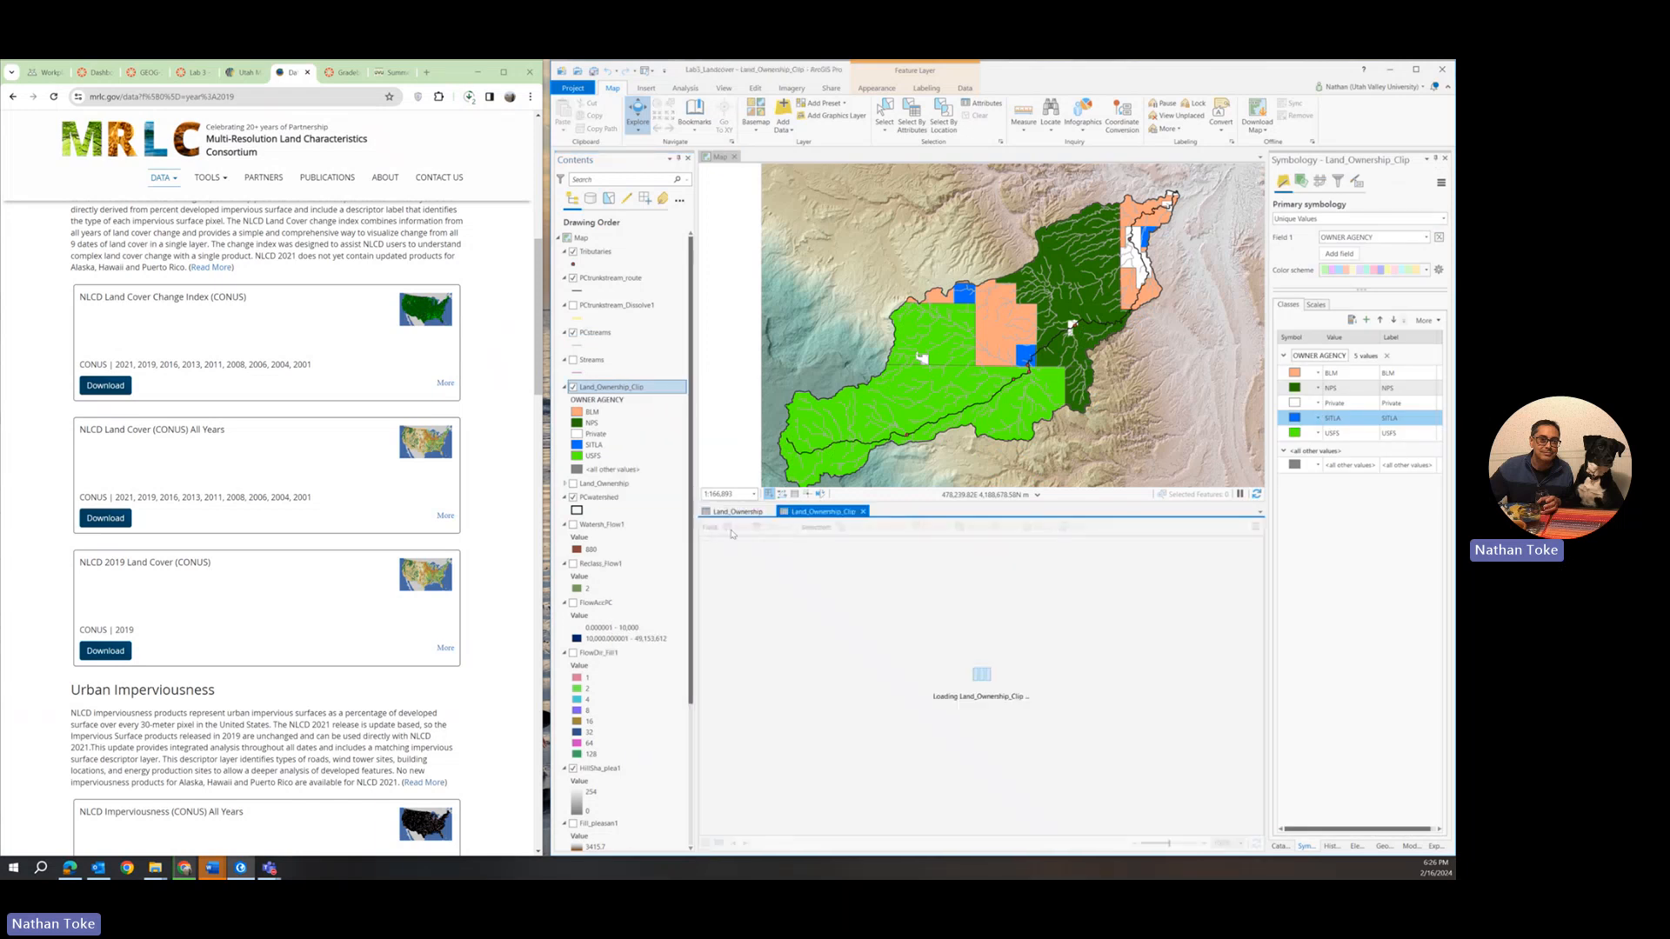
{"action": "left_click", "coordinate": [770, 511]}
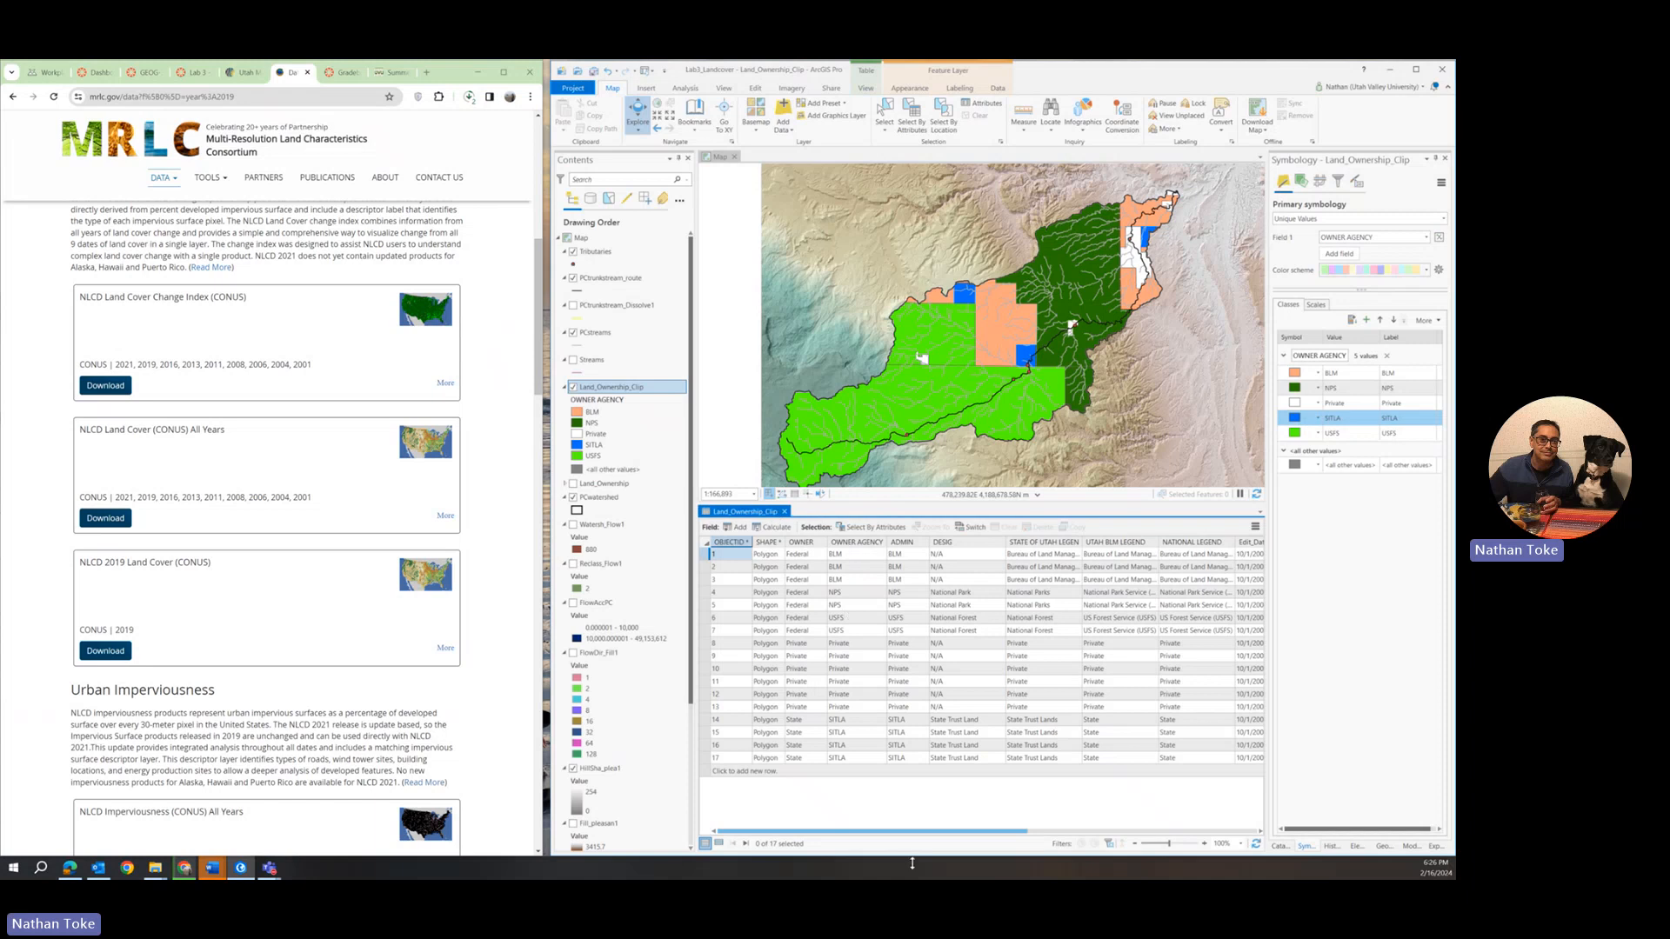
{"action": "left_click_drag", "start_coordinate": [914, 835], "coordinate": [1237, 839]}
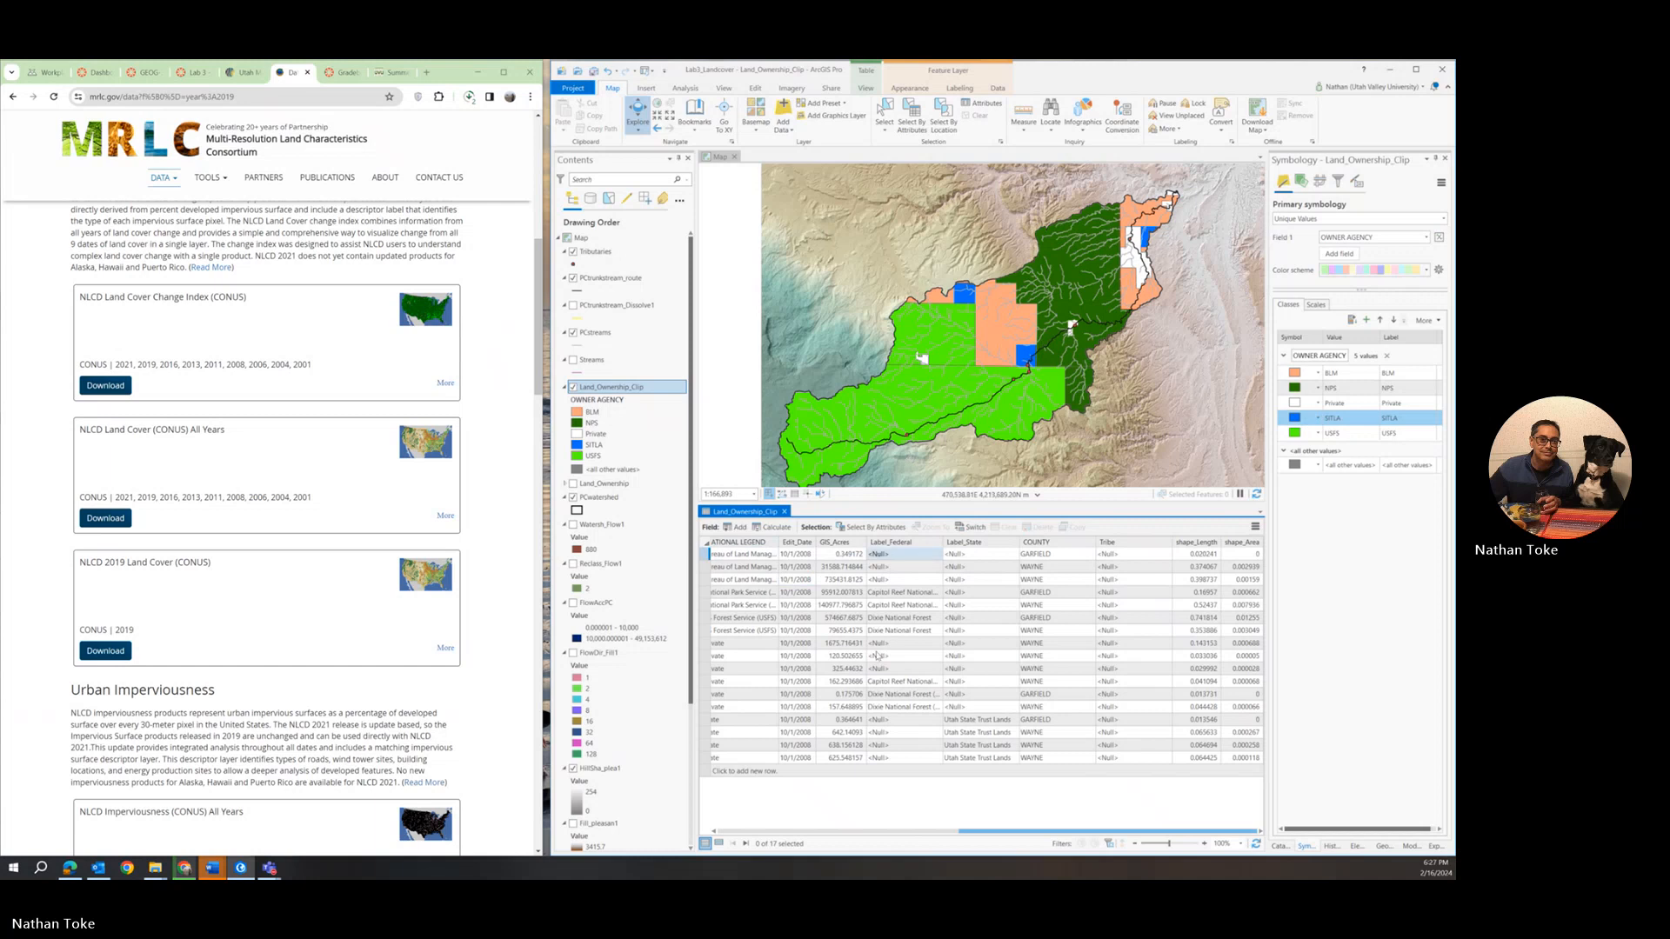
{"action": "left_click_drag", "start_coordinate": [1067, 831], "coordinate": [793, 854]}
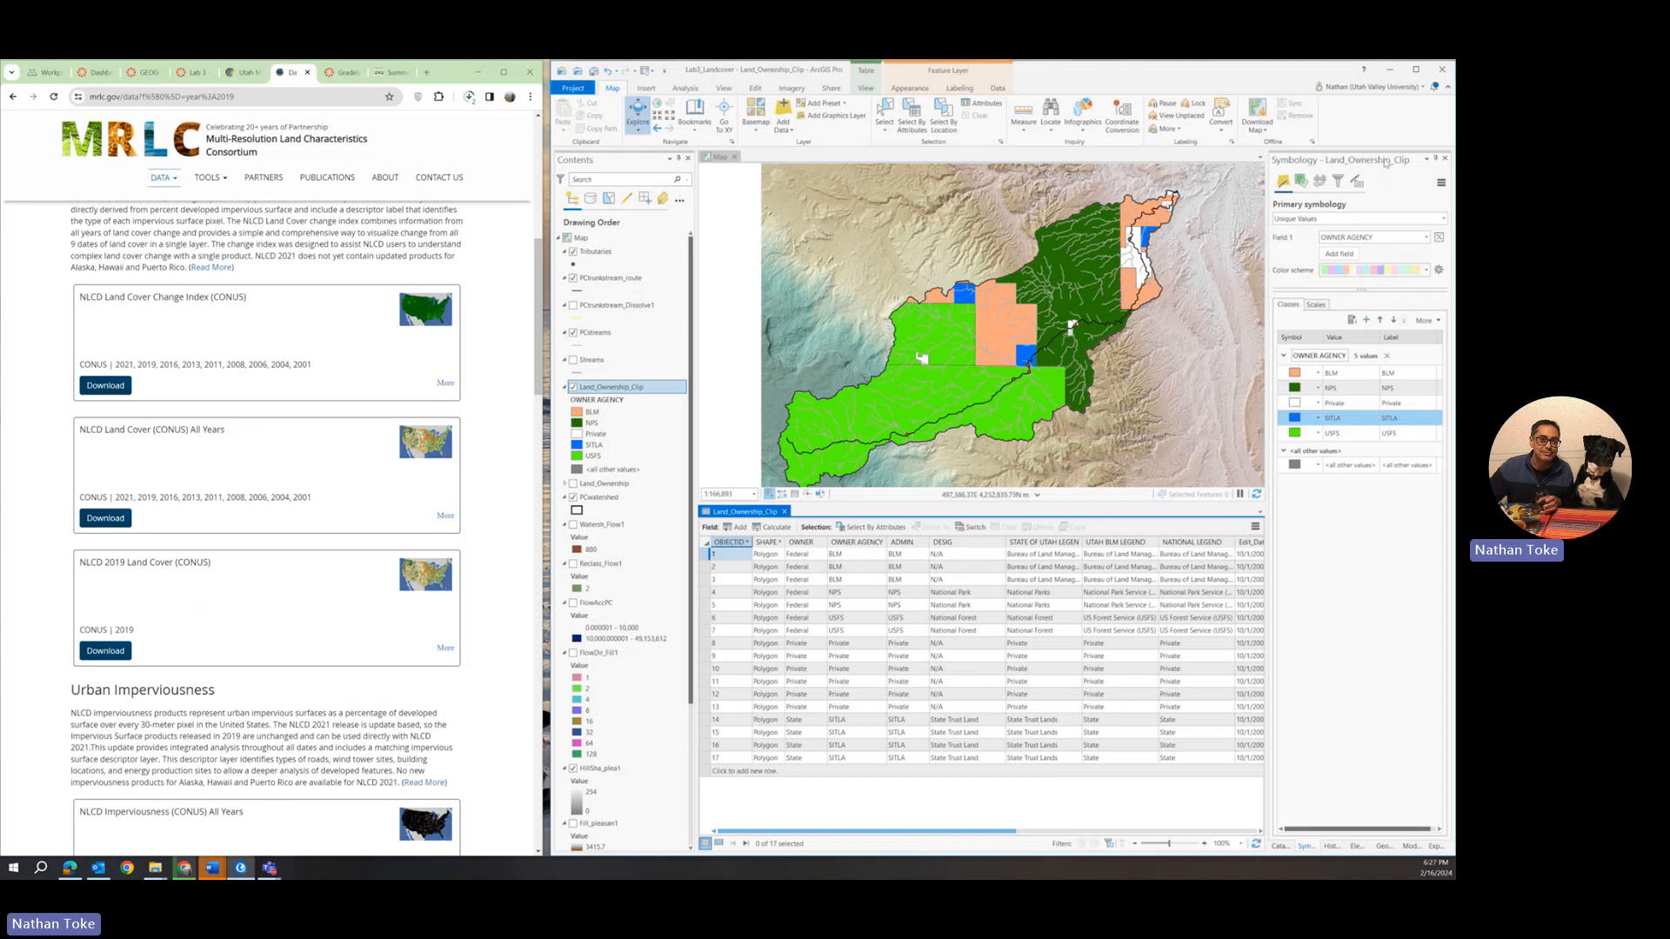
Run Dissolve on Land_Ownership_Clip with OWNER AGENCY as the dissolve field.
{"action": "left_click", "coordinate": [1383, 847]}
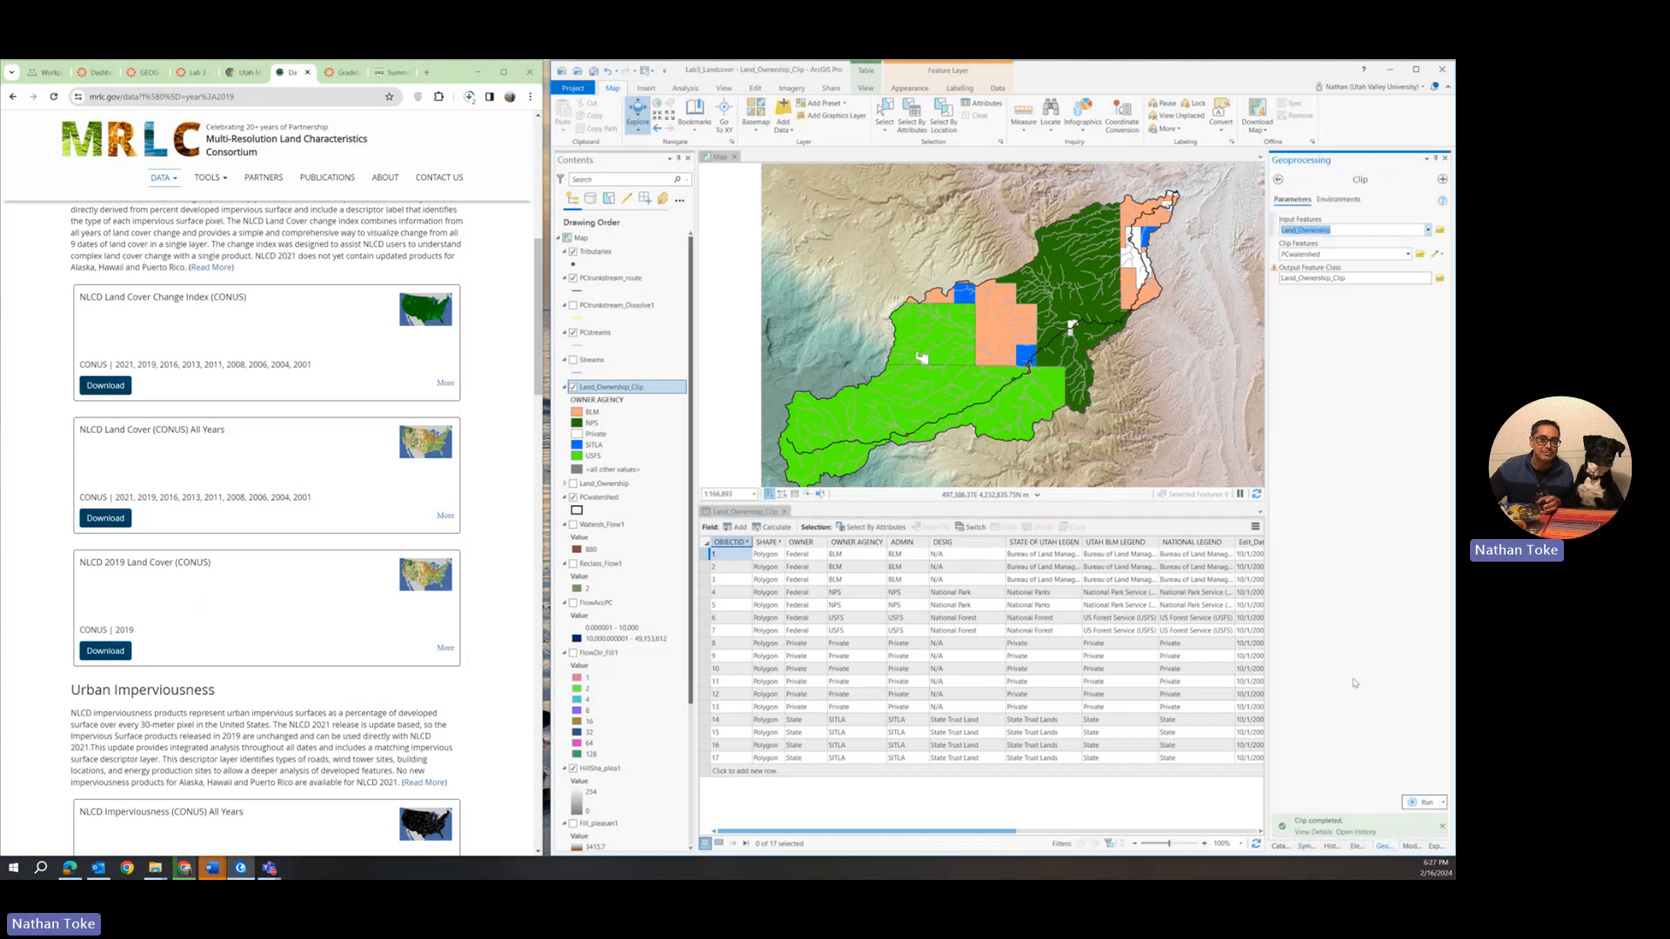
{"action": "left_click", "coordinate": [1277, 180]}
{"action": "double_click", "coordinate": [1324, 180]}
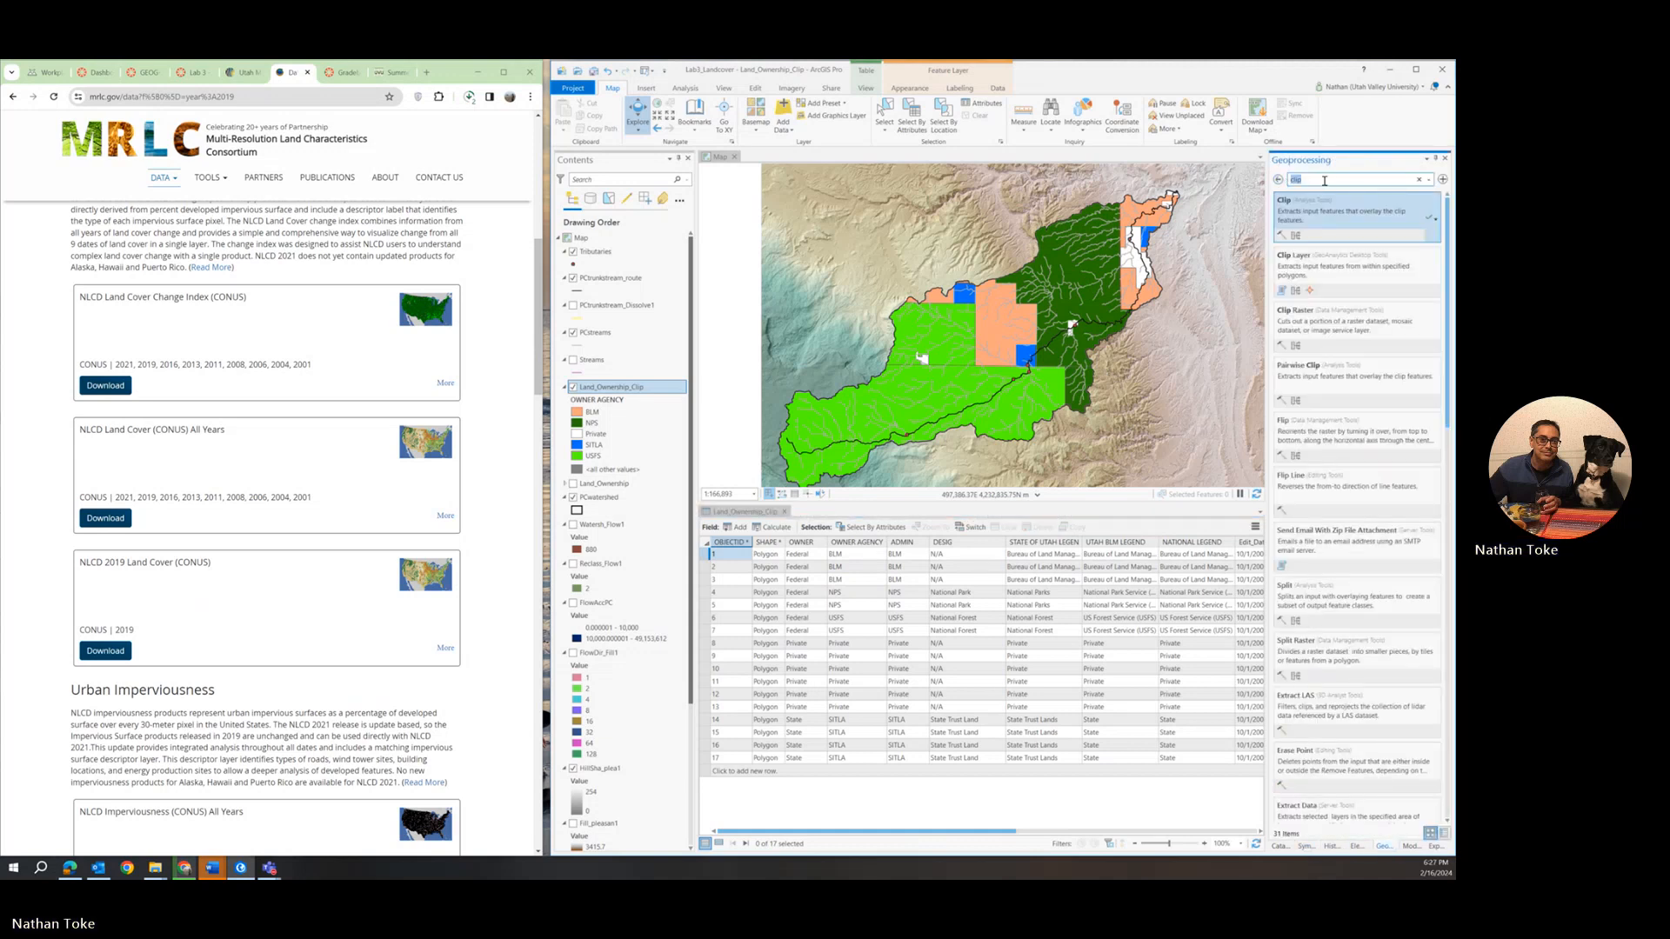
{"action": "type", "text": "dissolve"}
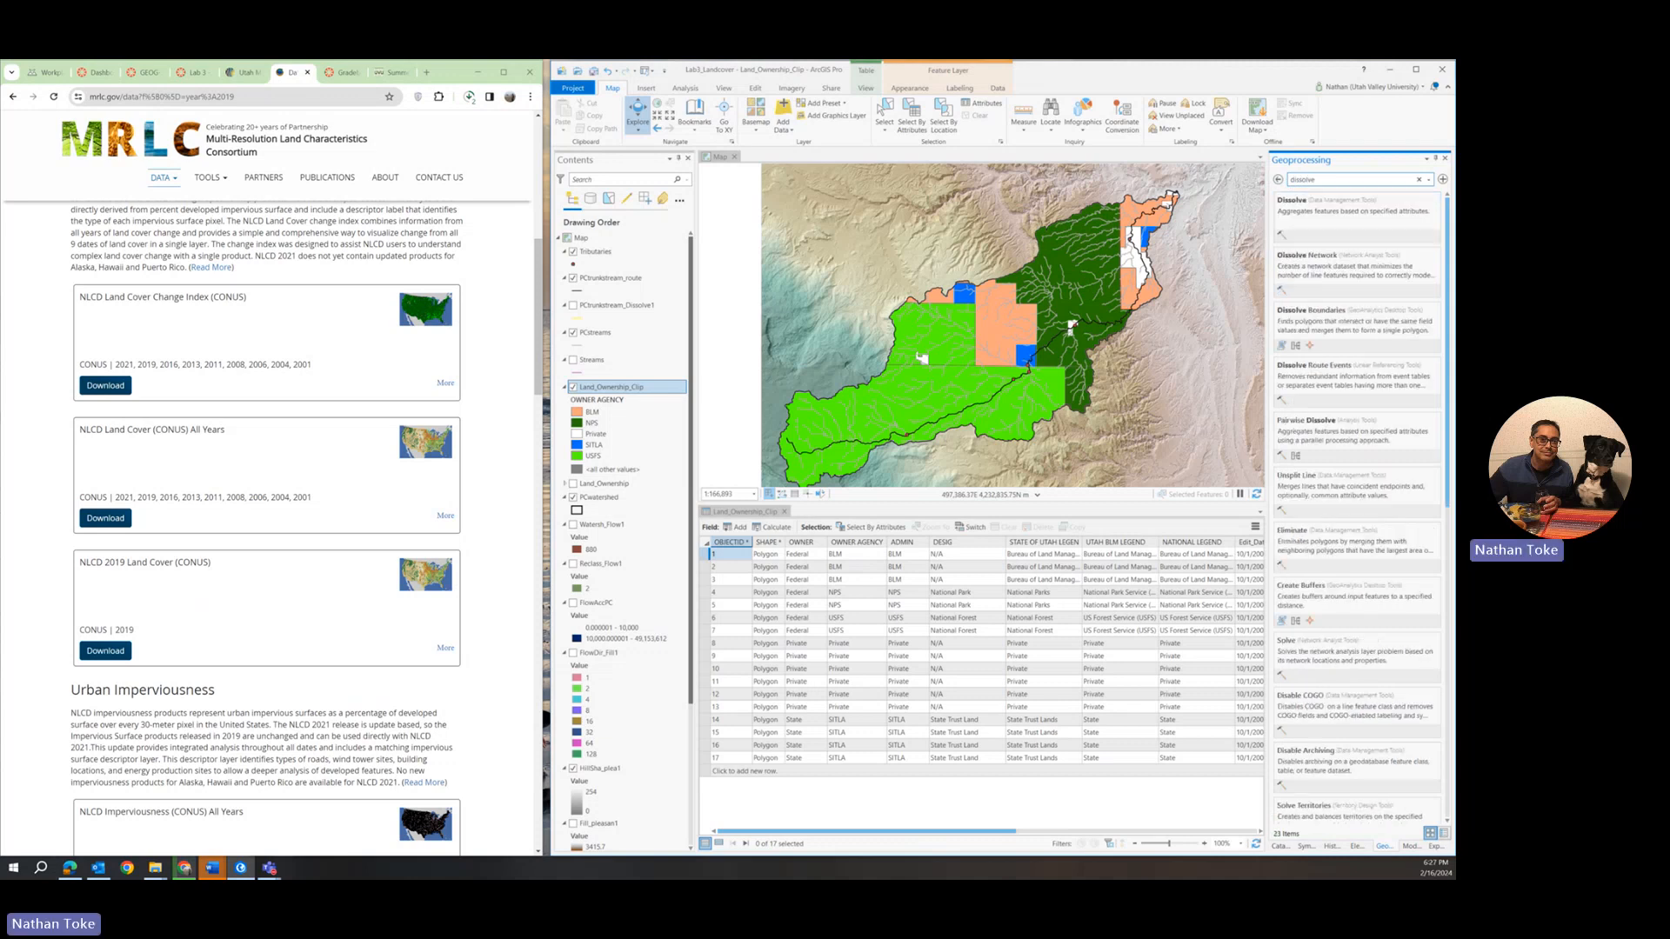
{"action": "left_click", "coordinate": [1351, 208]}
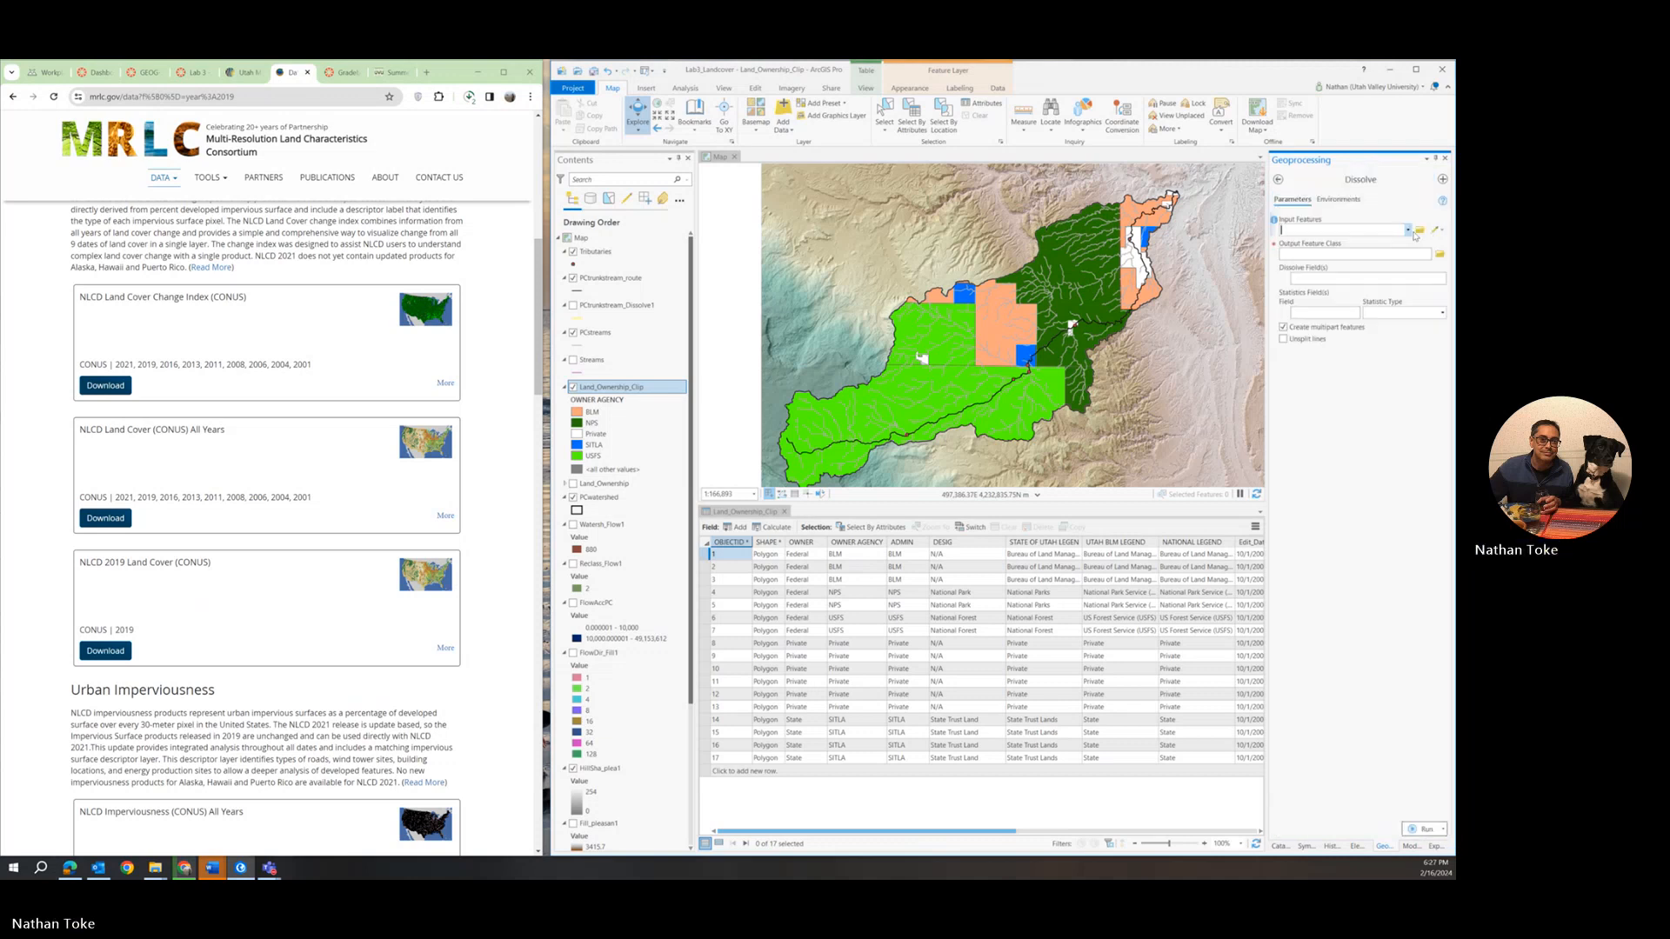
{"action": "left_click", "coordinate": [1359, 230]}
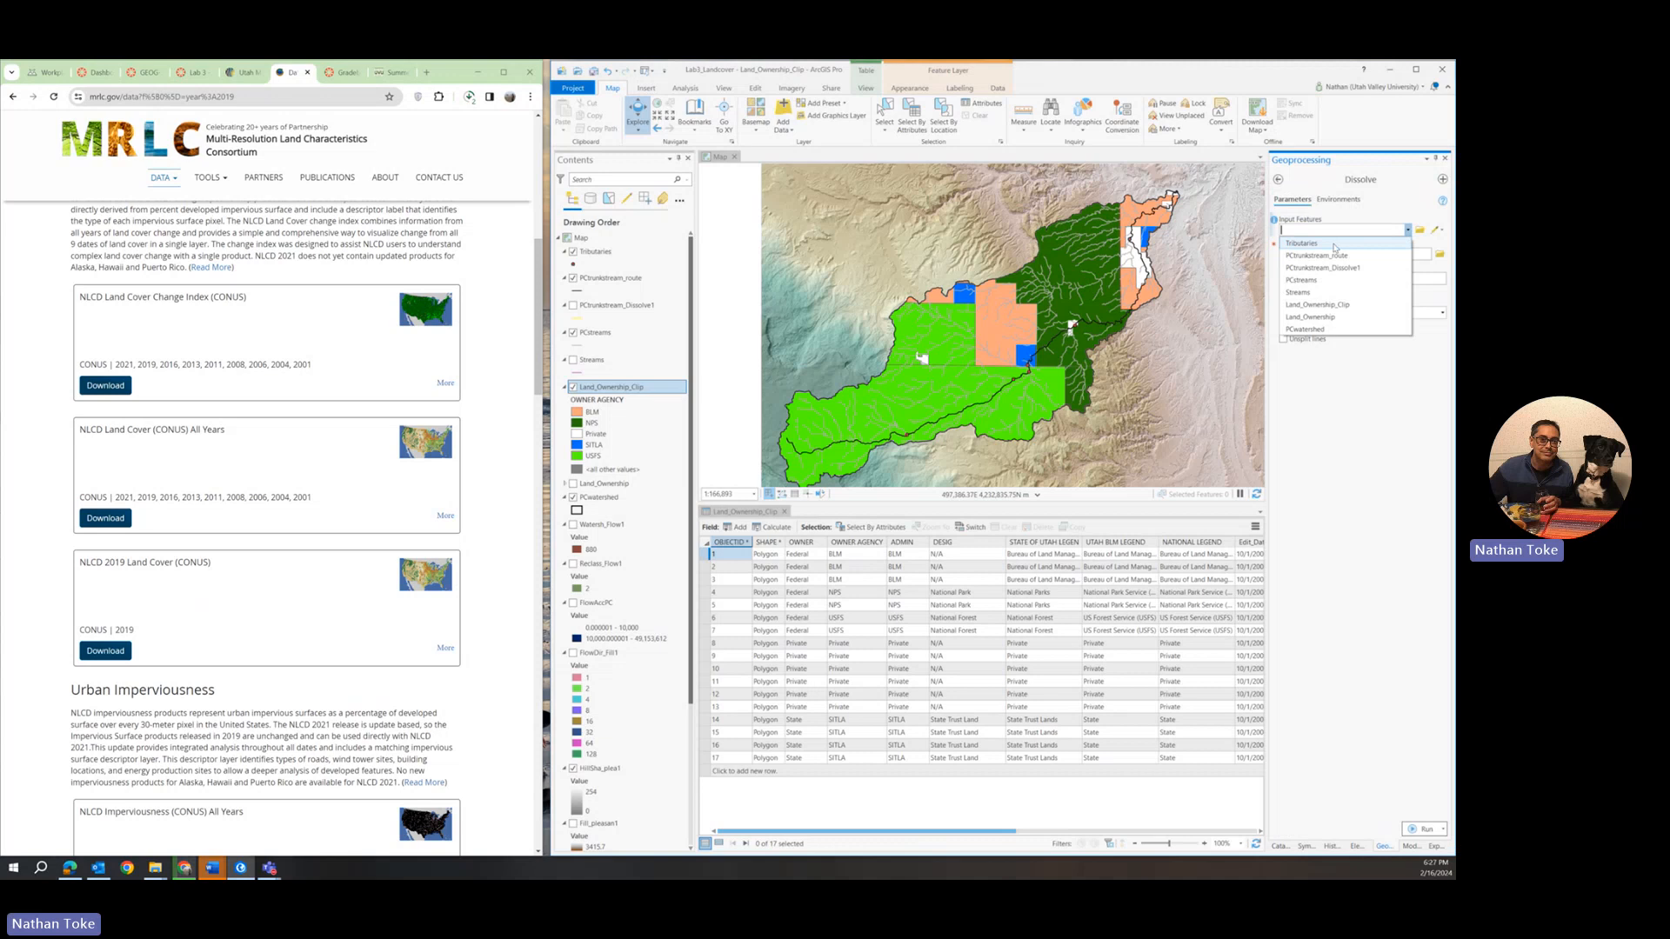
{"action": "left_click", "coordinate": [1328, 304]}
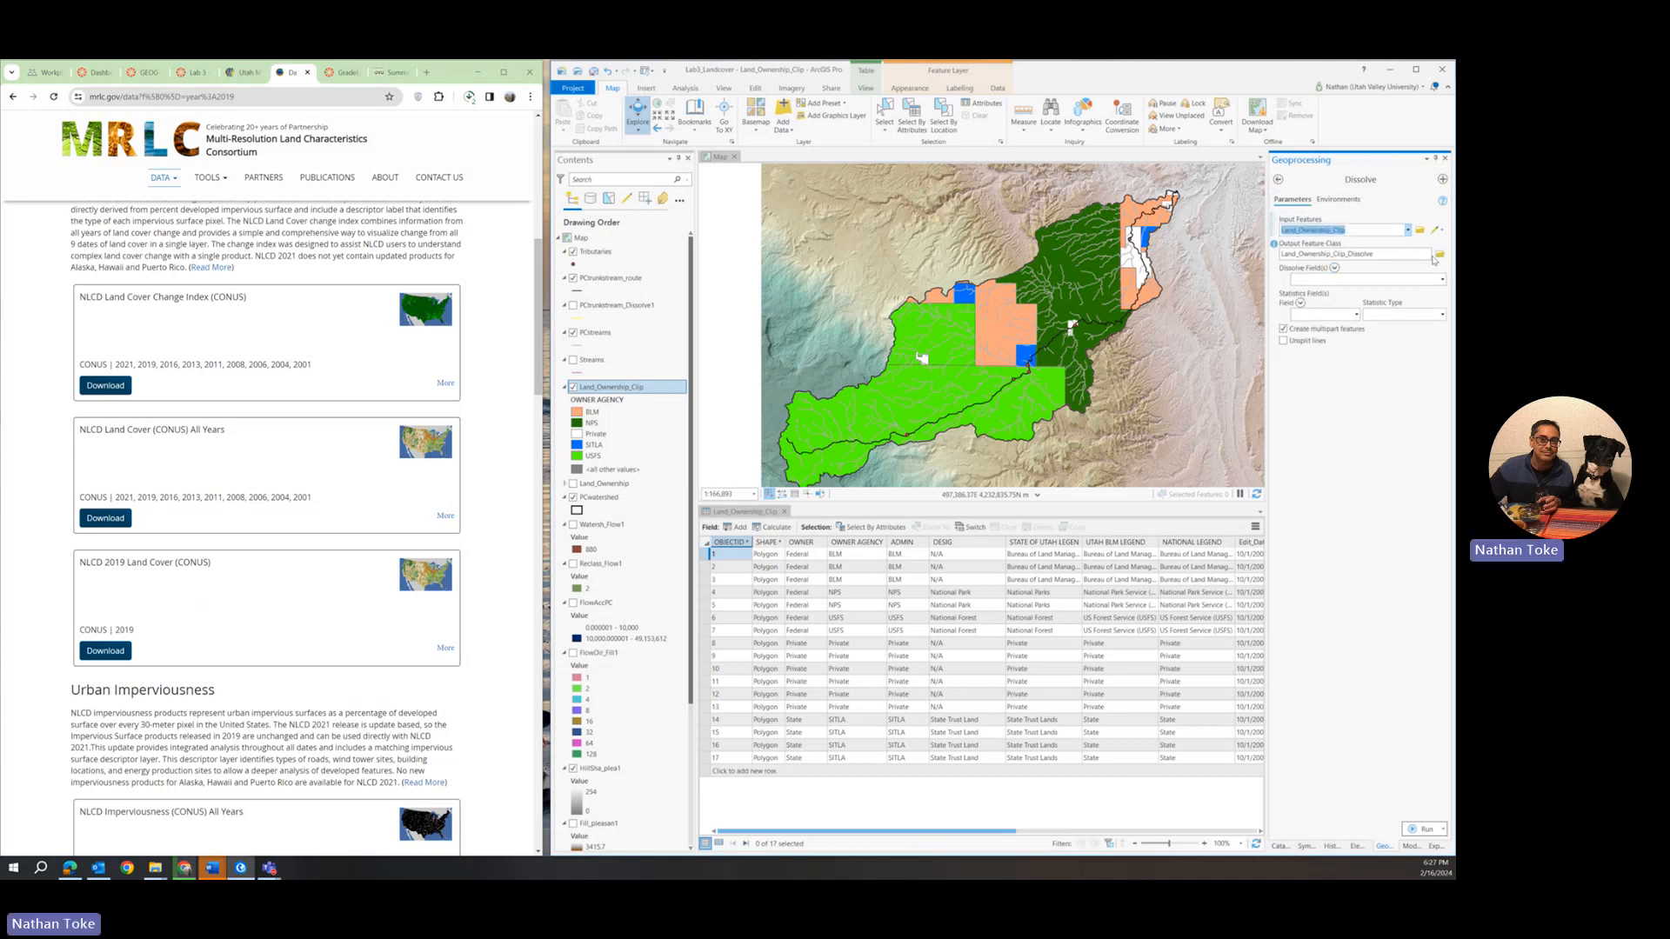
{"action": "left_click", "coordinate": [1428, 280]}
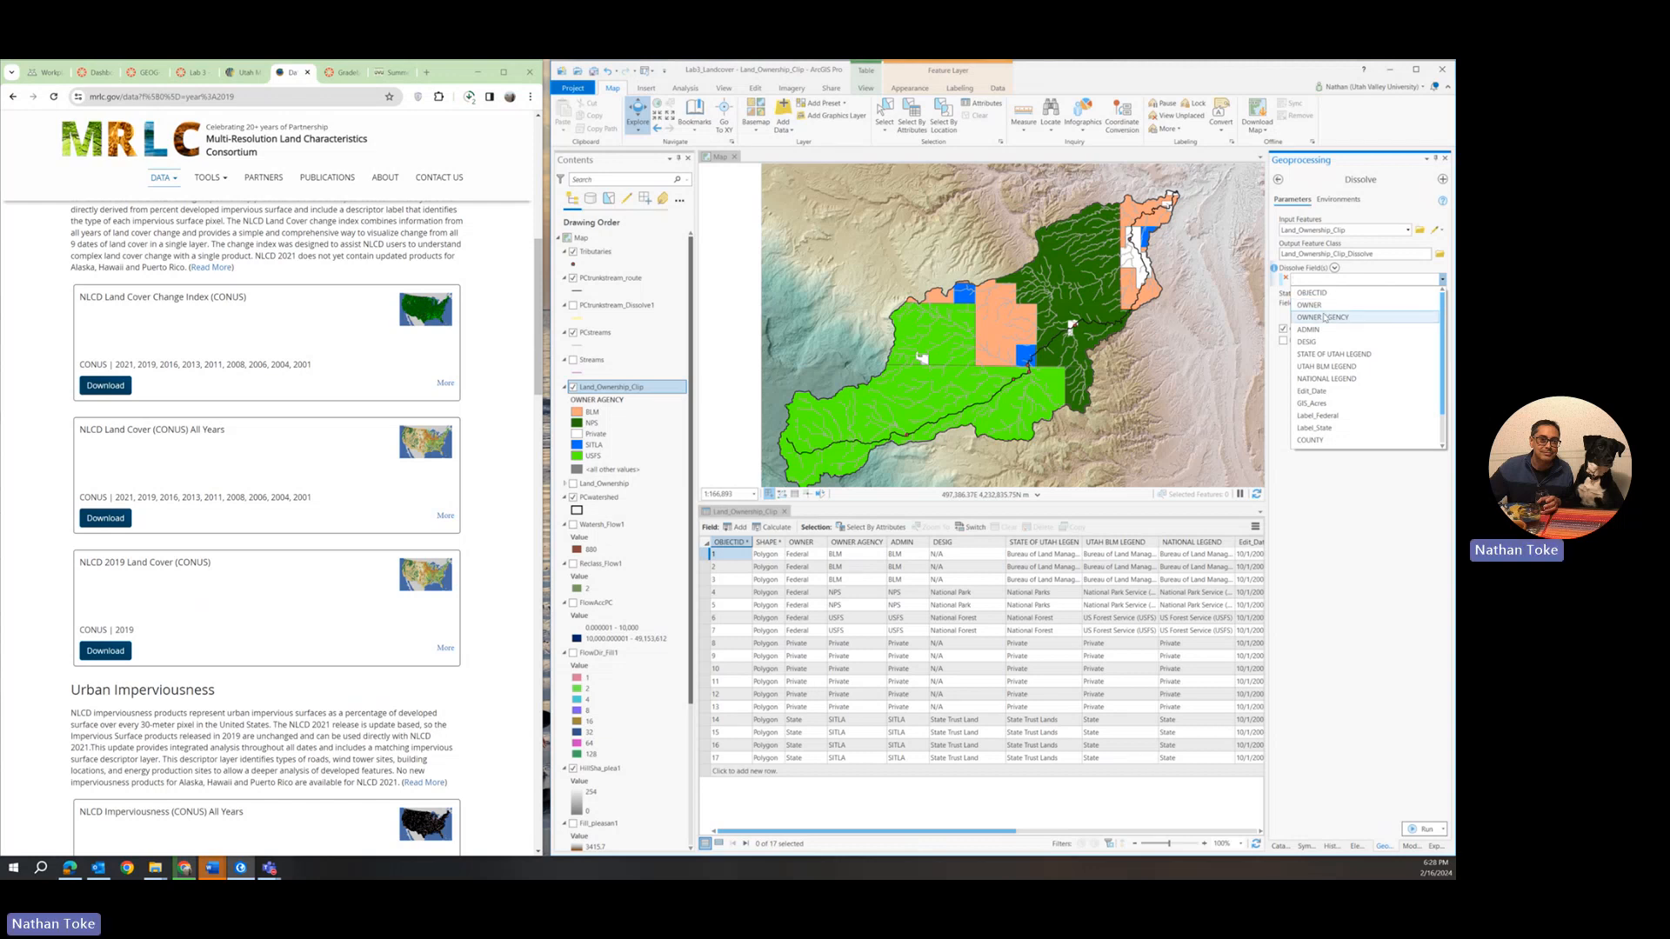
{"action": "left_click", "coordinate": [1324, 318]}
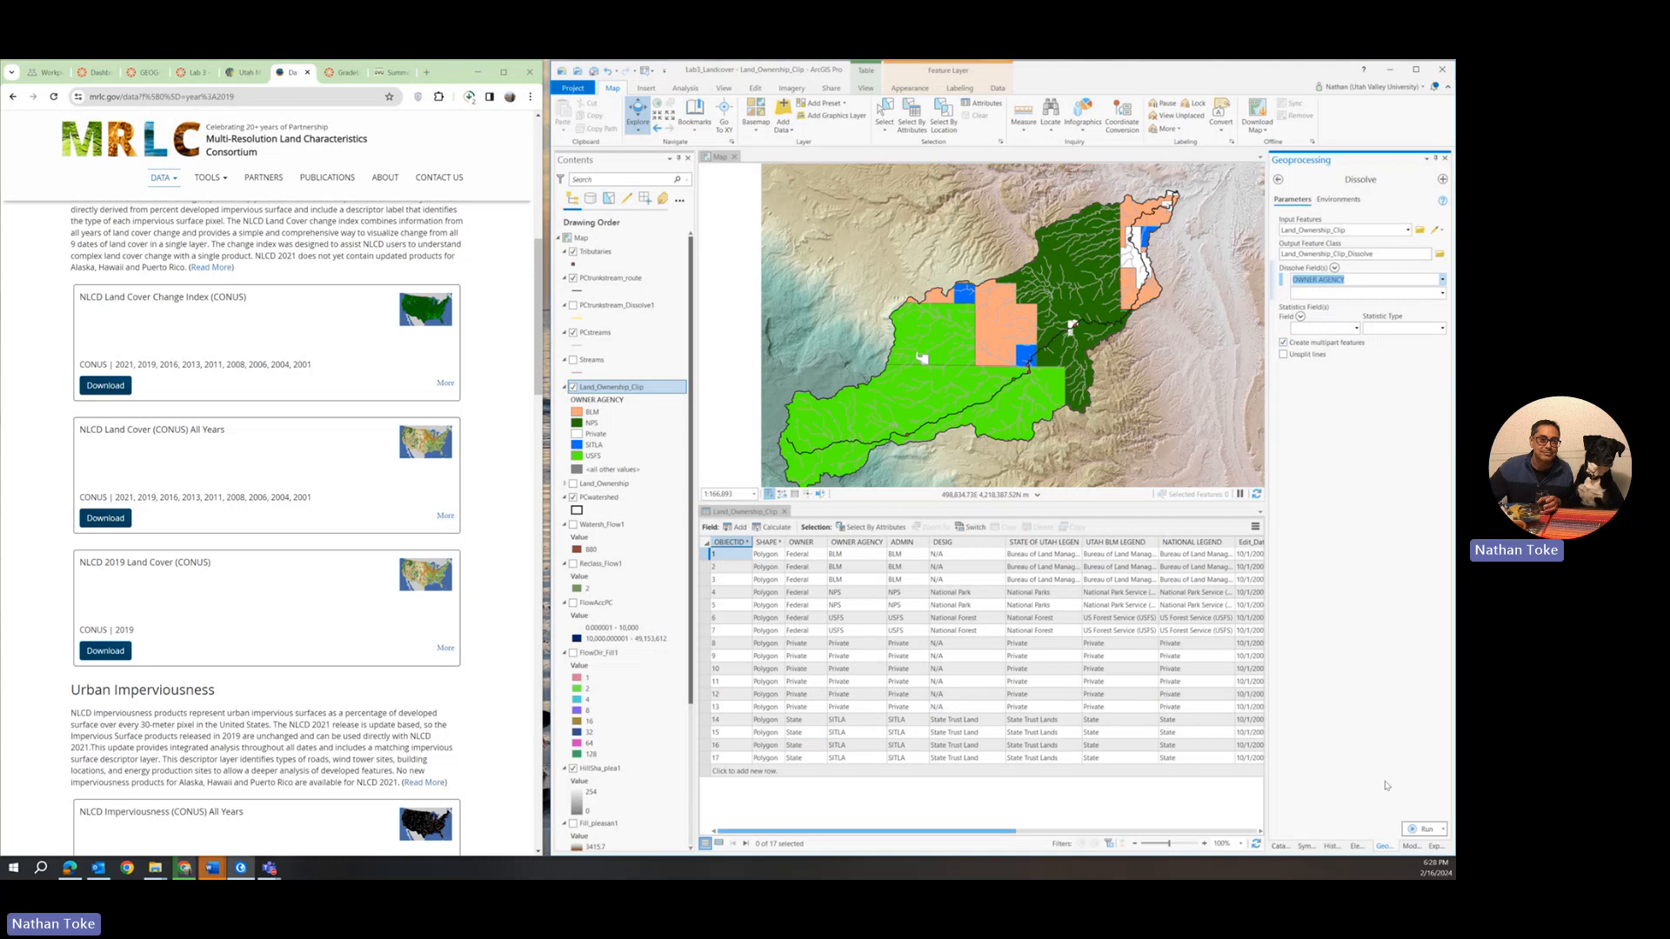
{"action": "left_click", "coordinate": [1417, 828]}
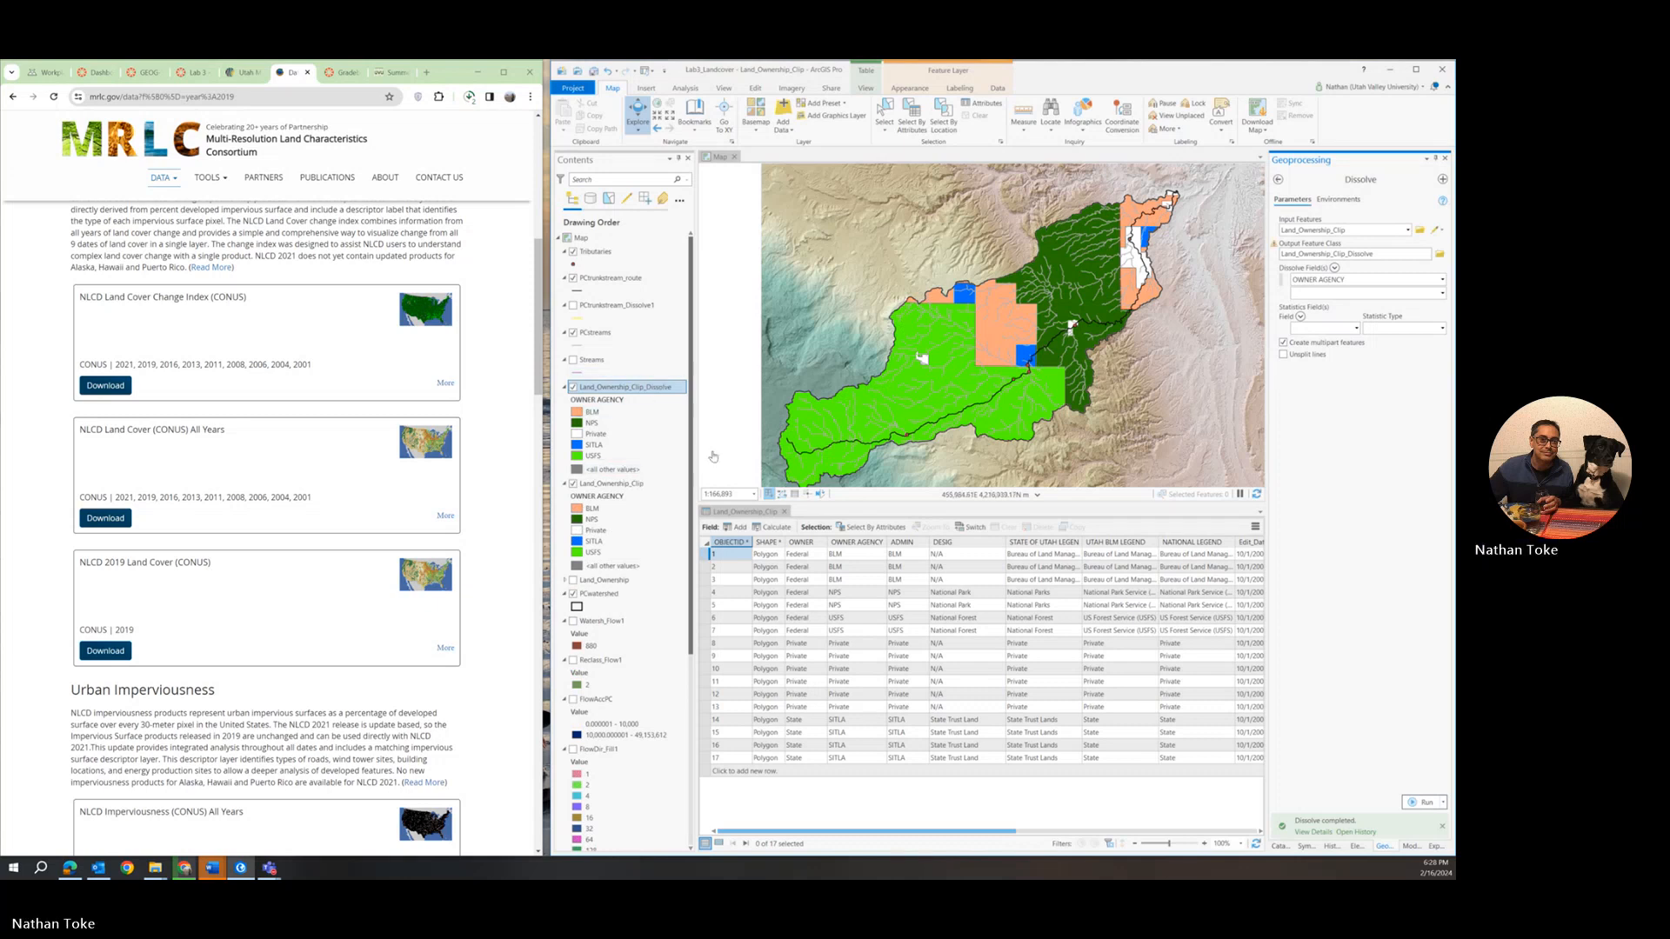
Close the Land_Ownership_Clip table and hide that layer, replacing it with the attribute table of Land_Ownership_Clip_Dissolve.
{"action": "left_click", "coordinate": [764, 515]}
{"action": "left_click", "coordinate": [784, 511]}
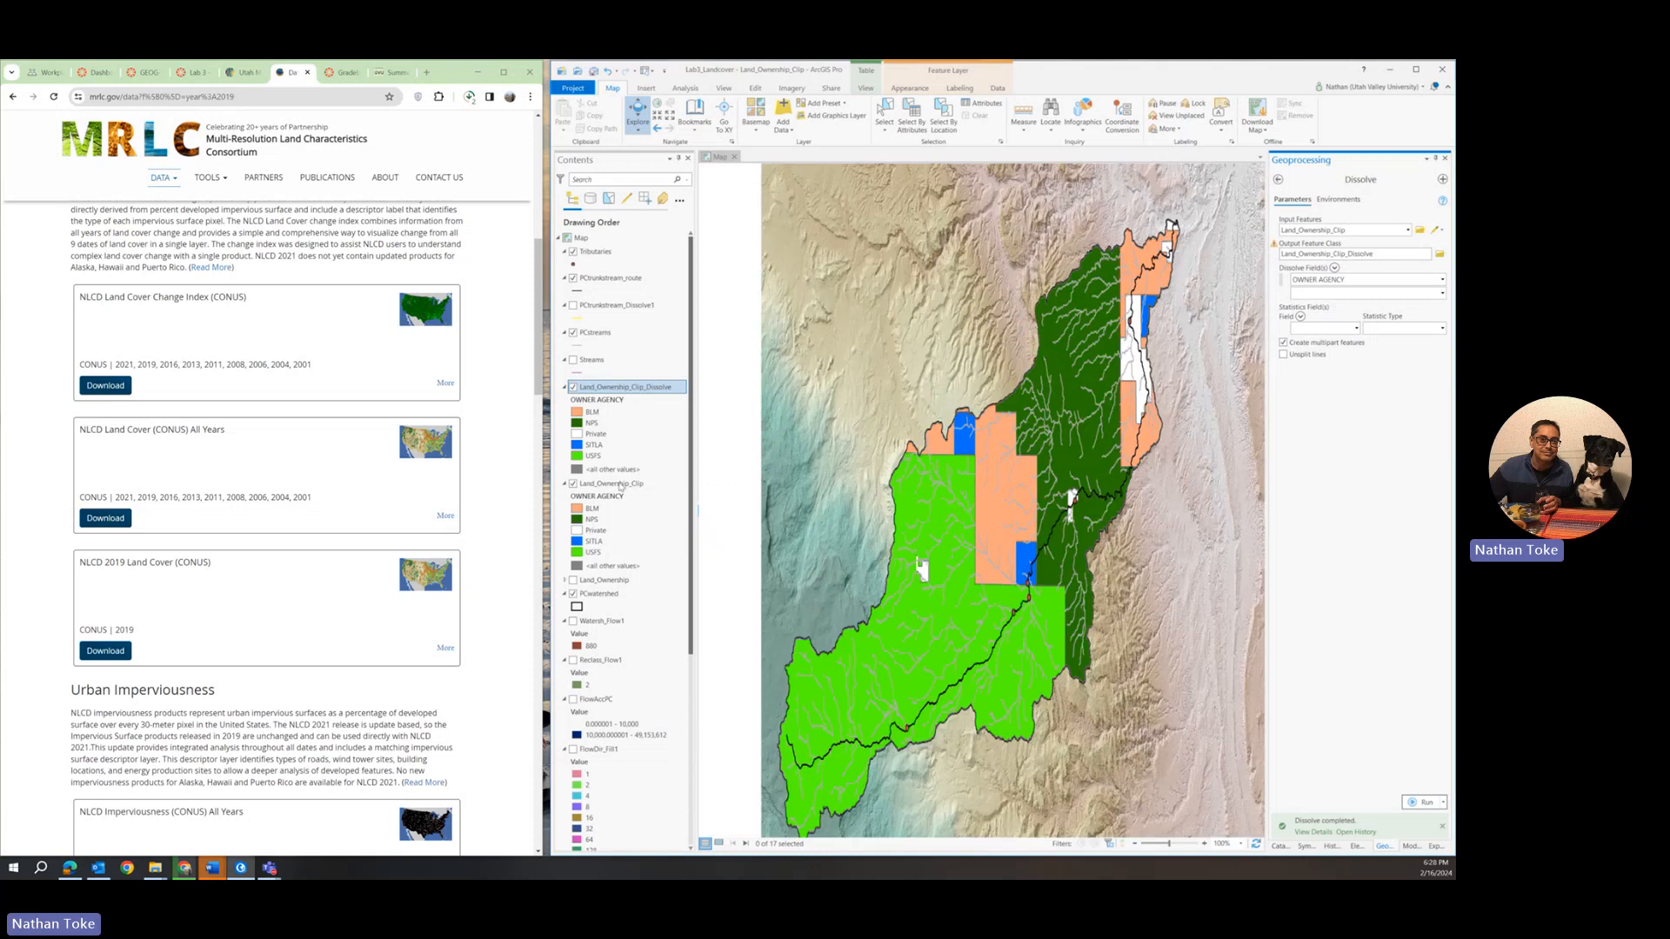
{"action": "left_click", "coordinate": [573, 483]}
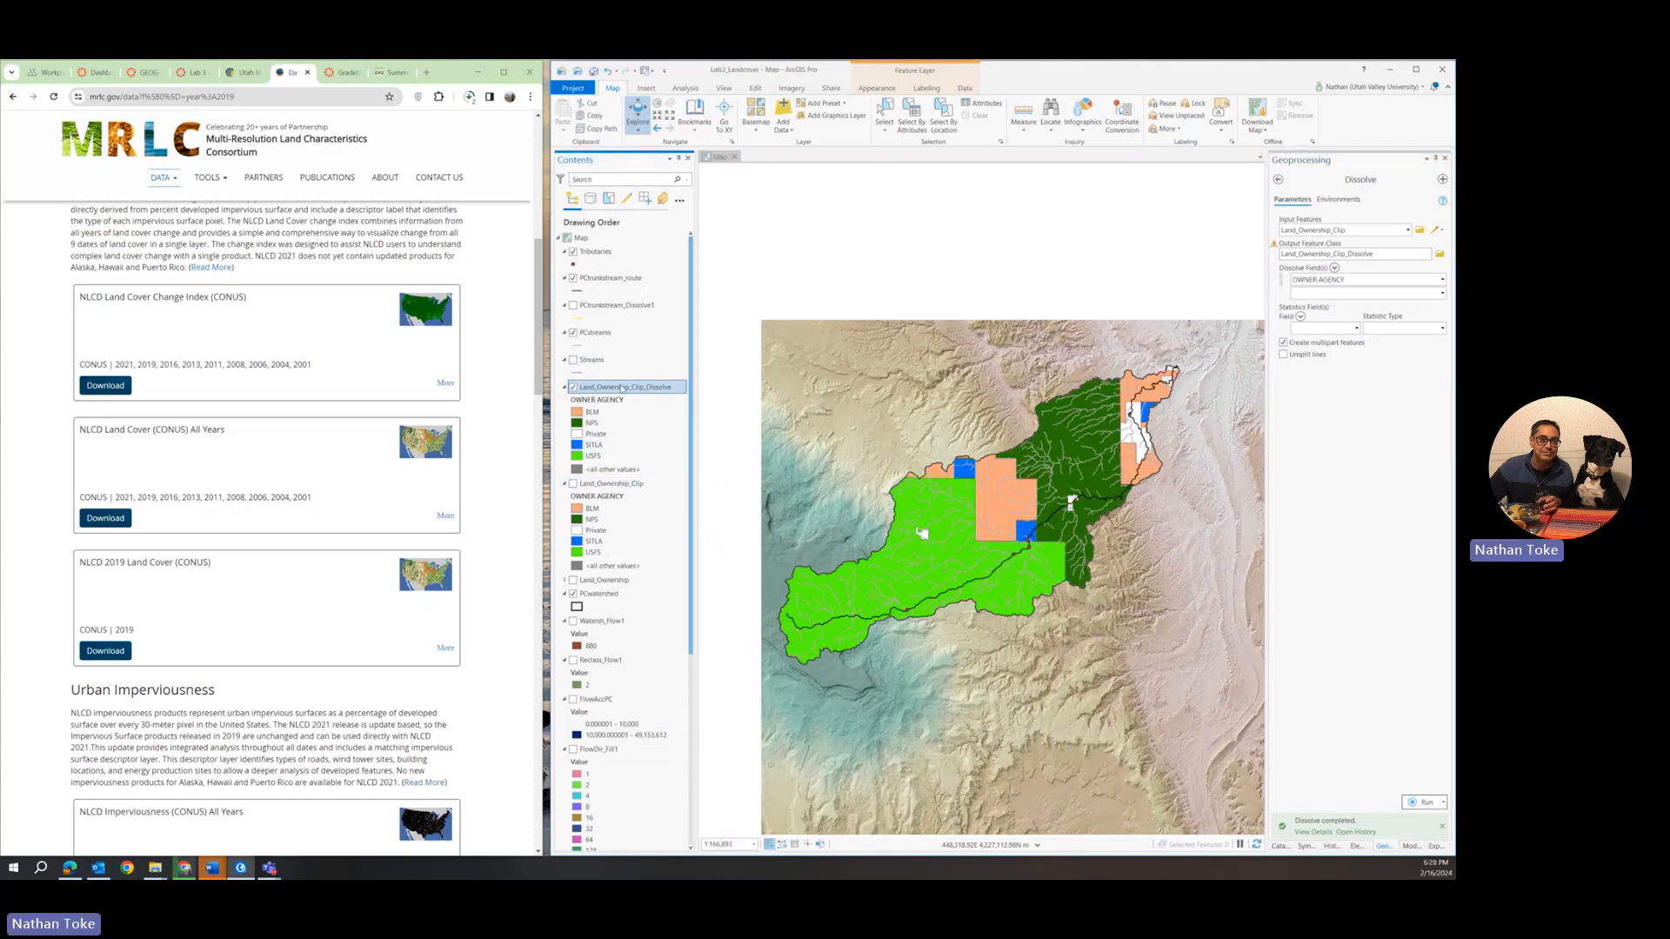
{"action": "right_click", "coordinate": [626, 391]}
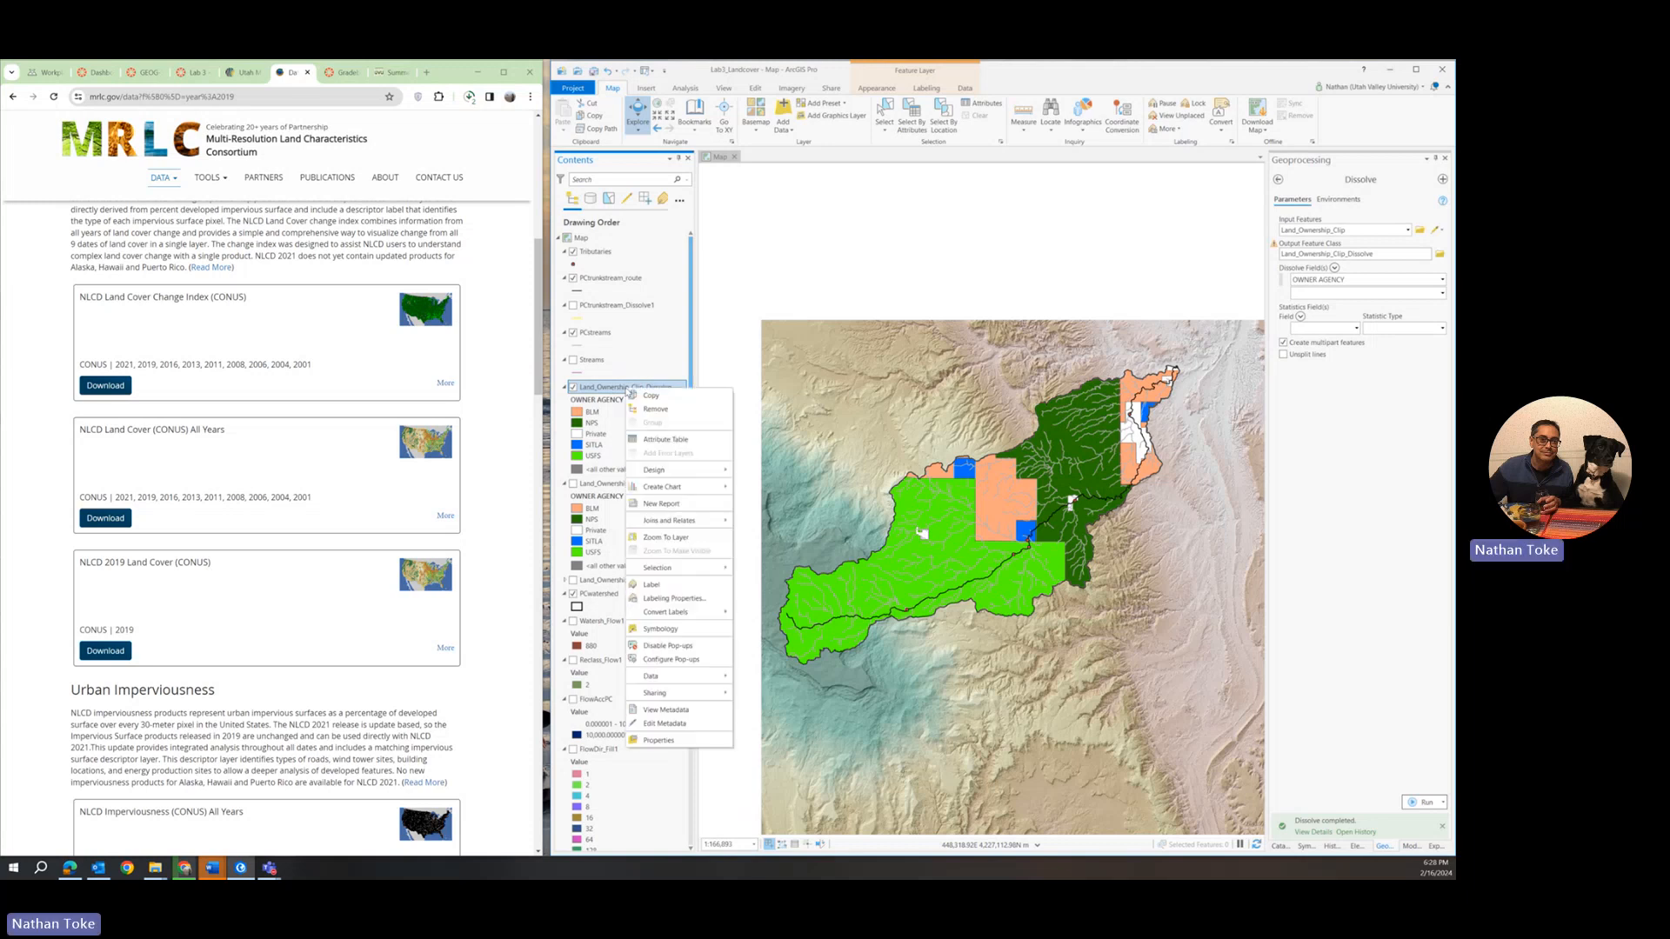
{"action": "left_click", "coordinate": [667, 440]}
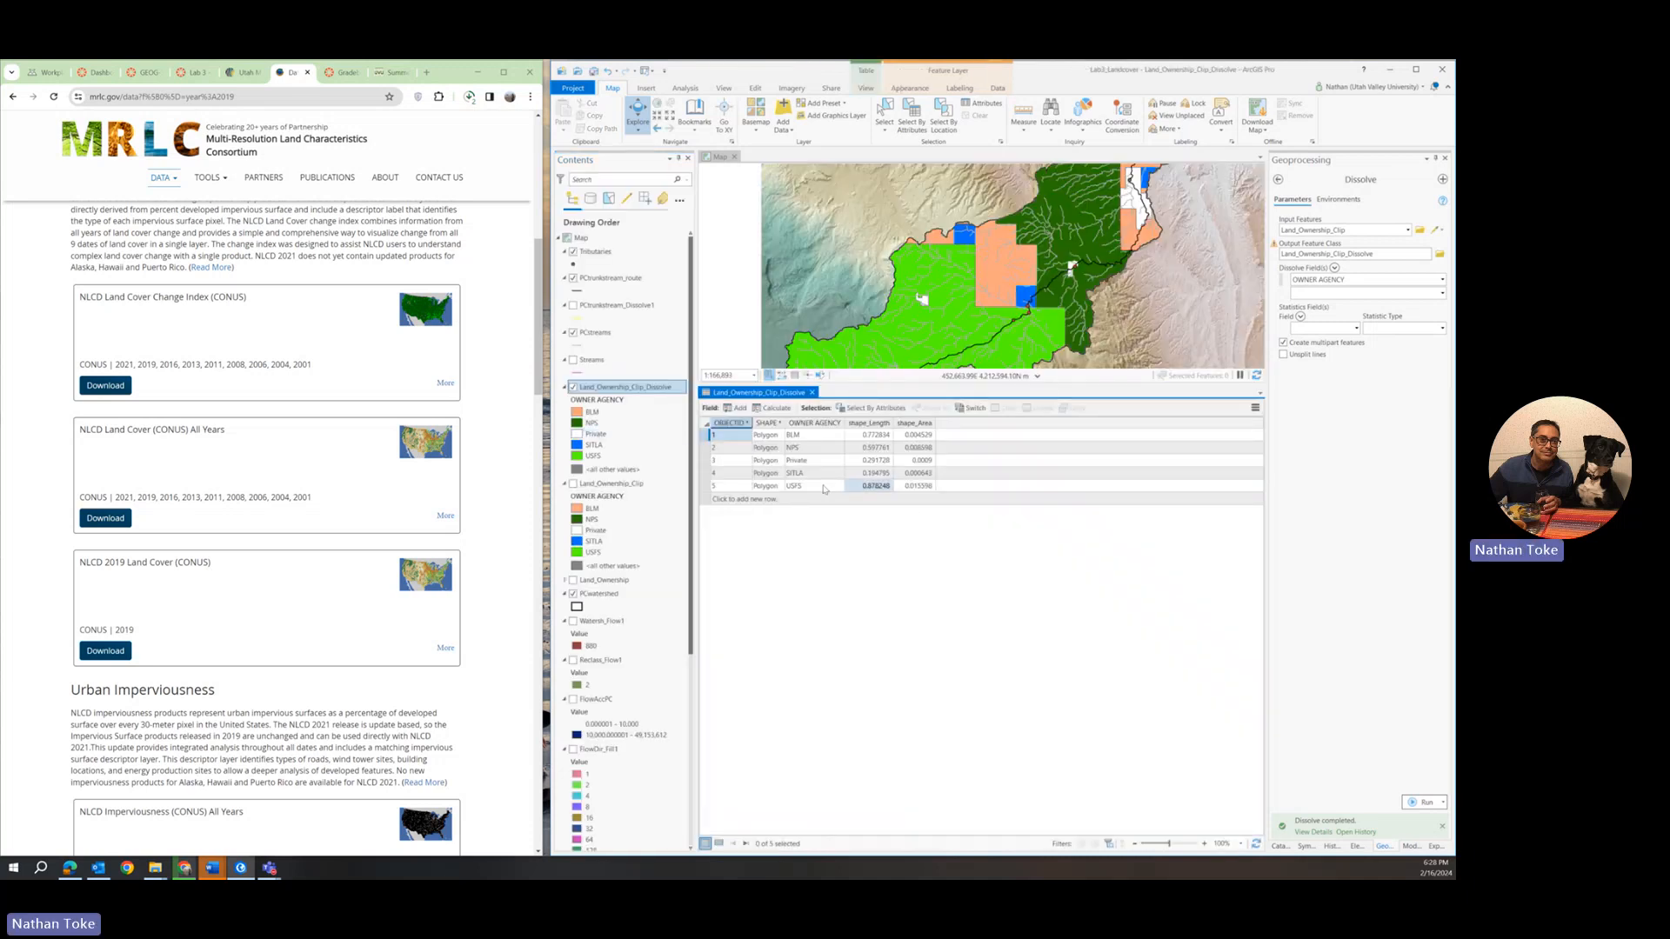
{"action": "left_click", "coordinate": [792, 473]}
Add a Float field named area to the Land_Ownership_Clip_Dissolve table, save it, and close the fields view.
{"action": "left_click", "coordinate": [735, 408]}
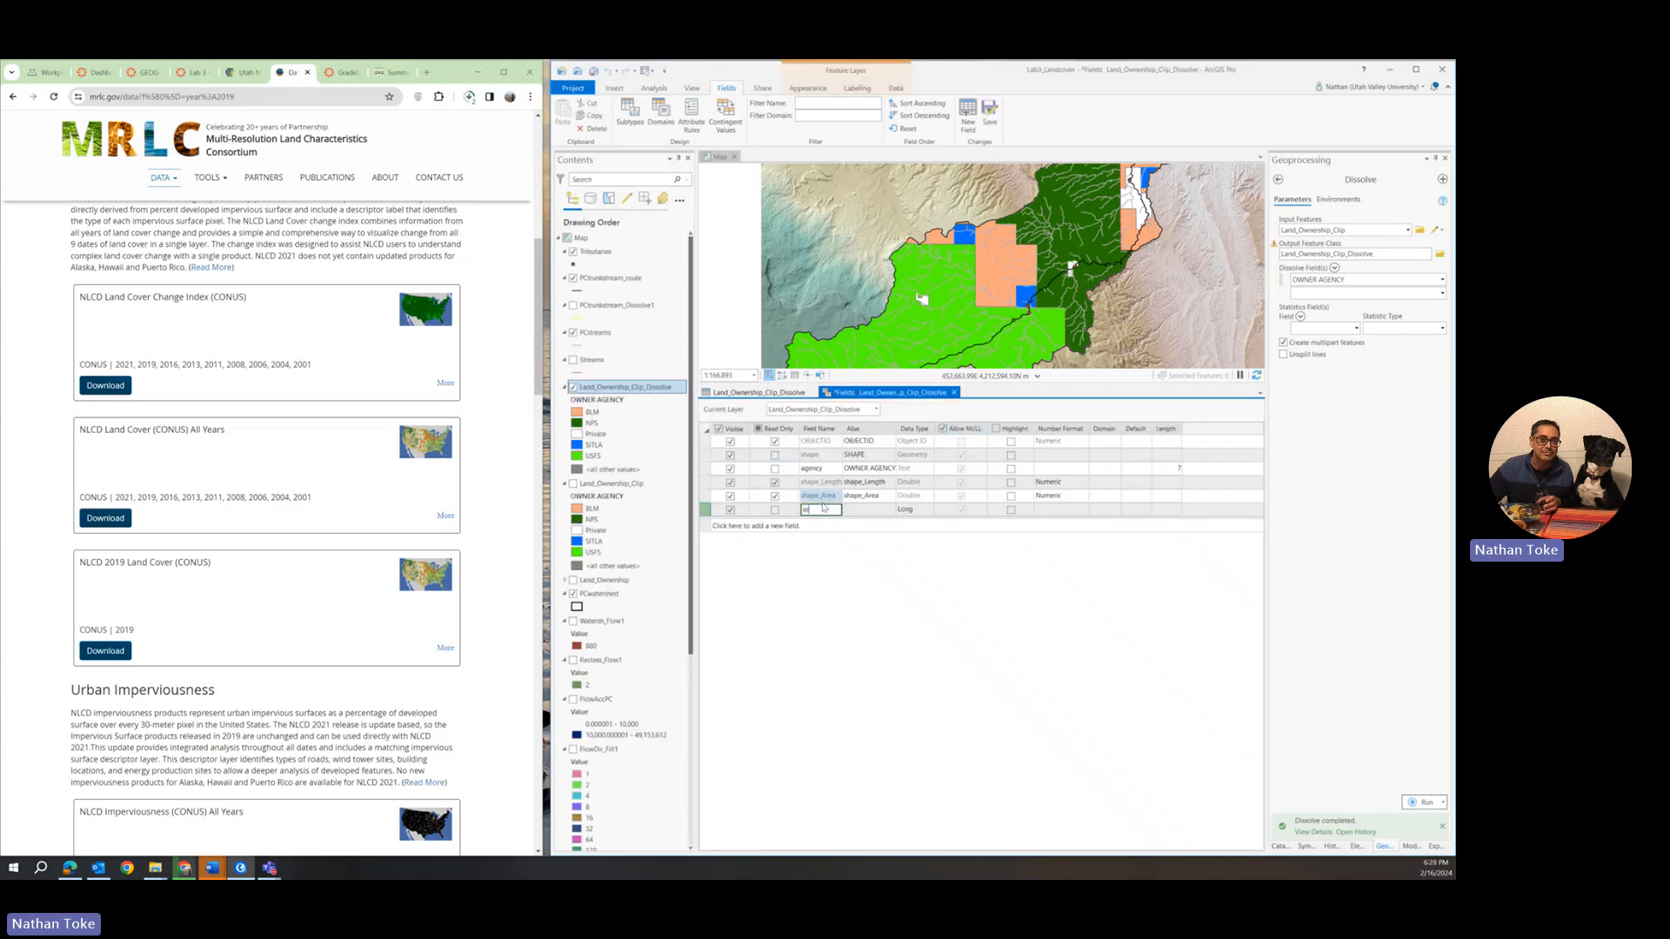
{"action": "type", "text": "area"}
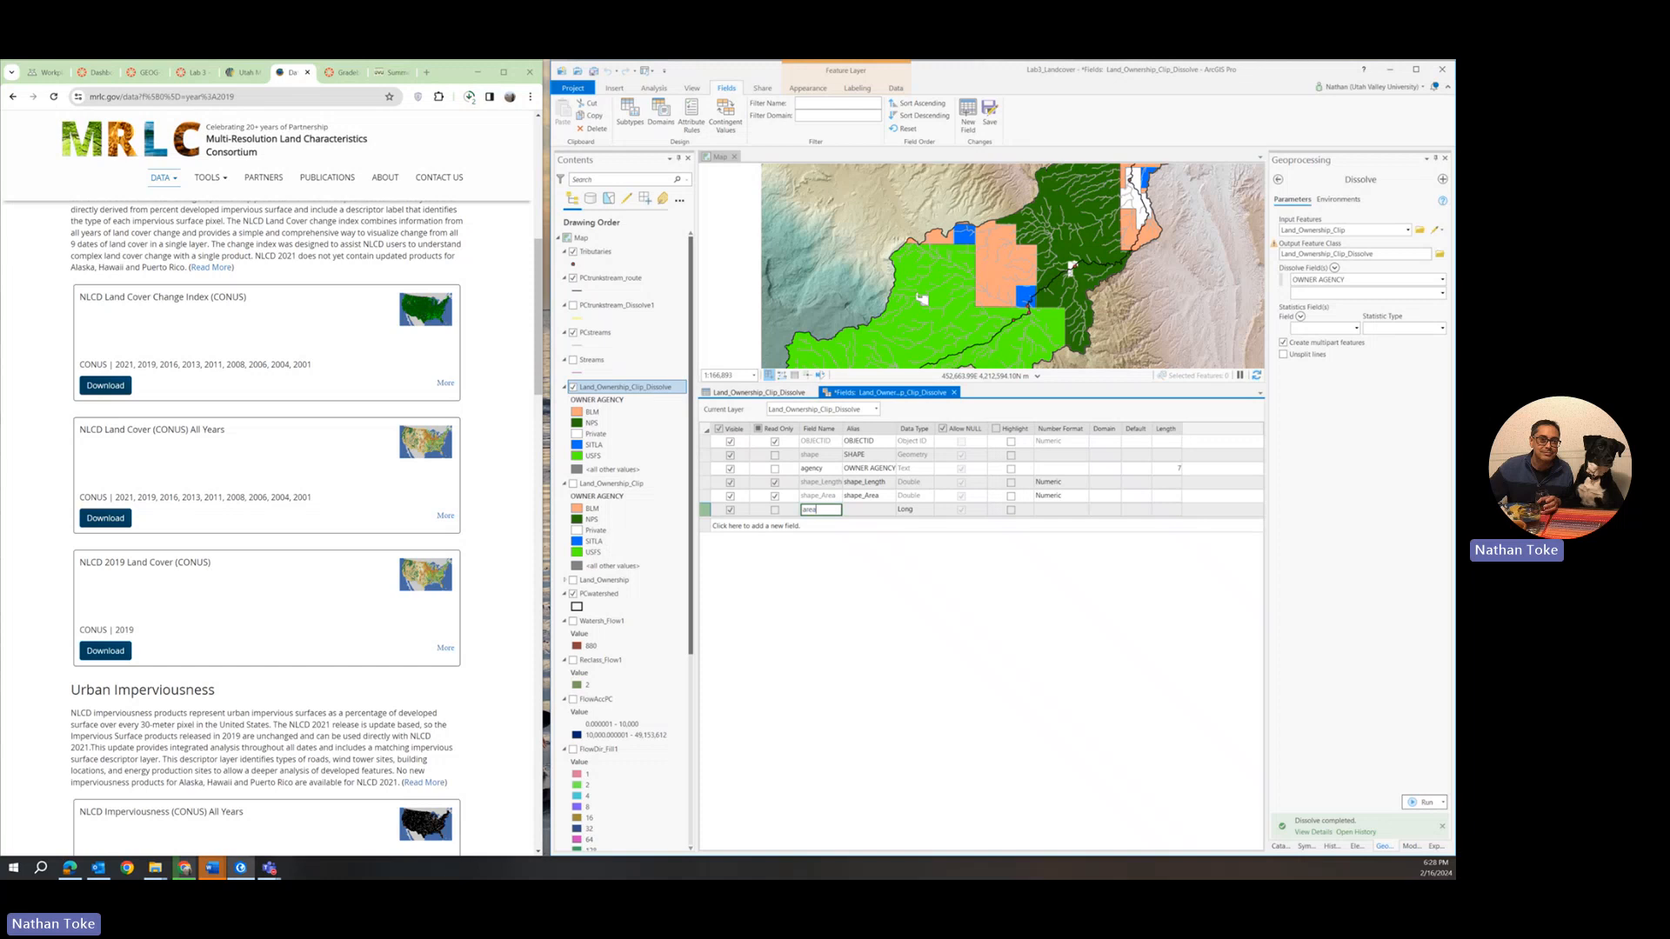
{"action": "left_click", "coordinate": [913, 512]}
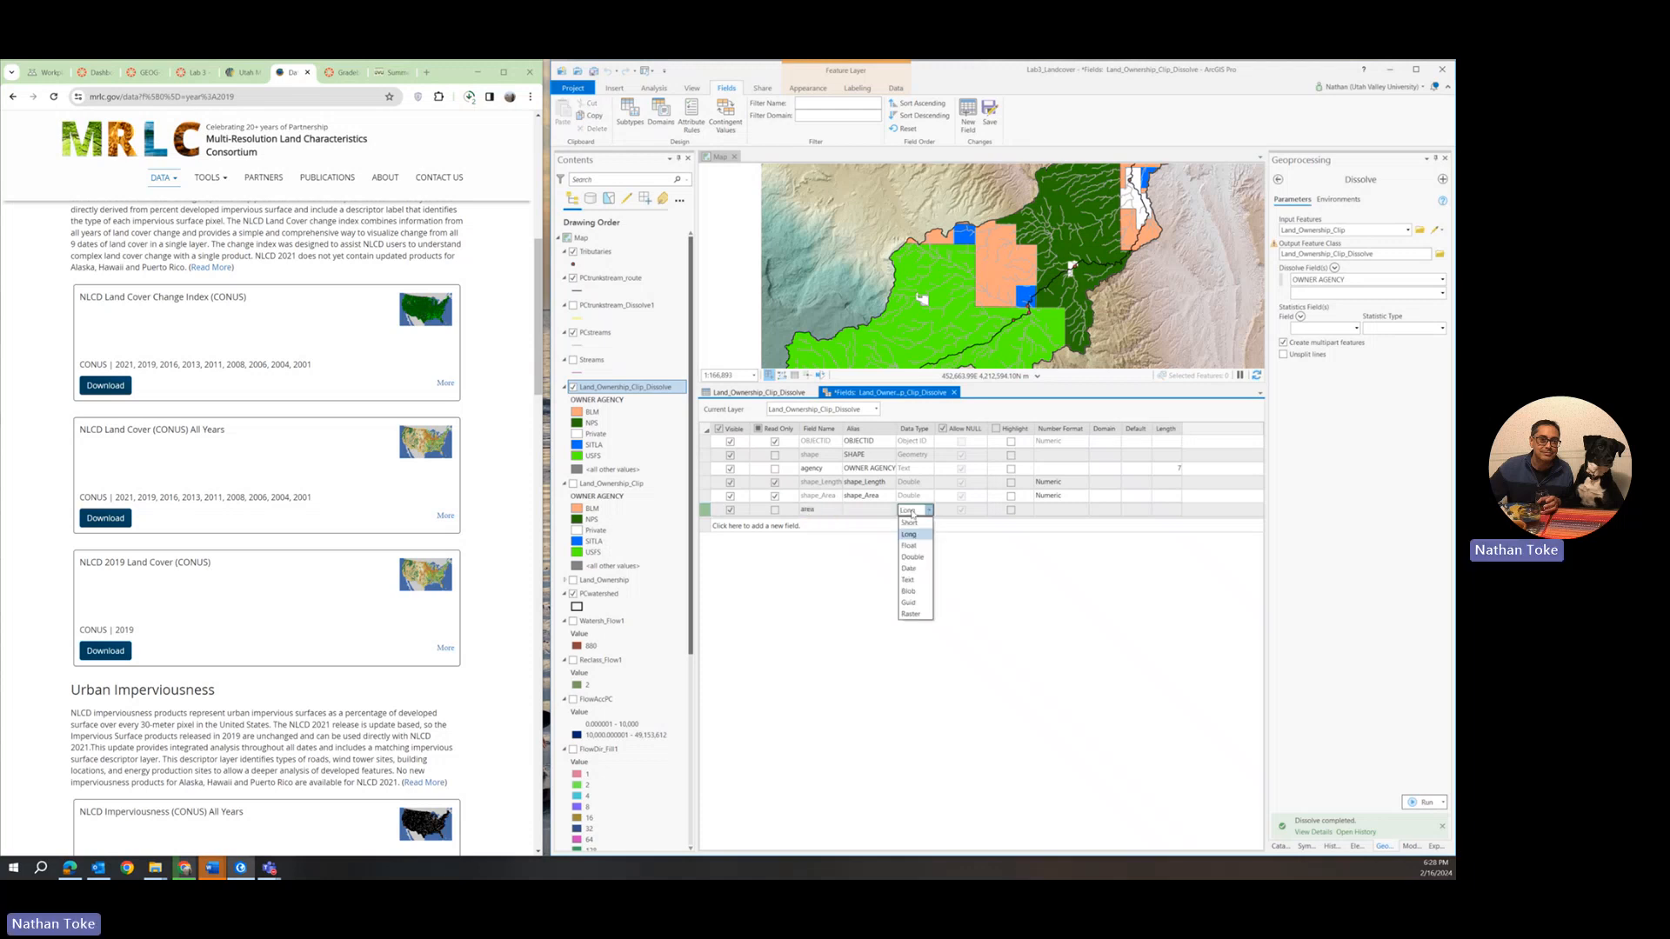
{"action": "left_click", "coordinate": [912, 556]}
{"action": "left_click", "coordinate": [924, 513]}
{"action": "left_click", "coordinate": [912, 545]}
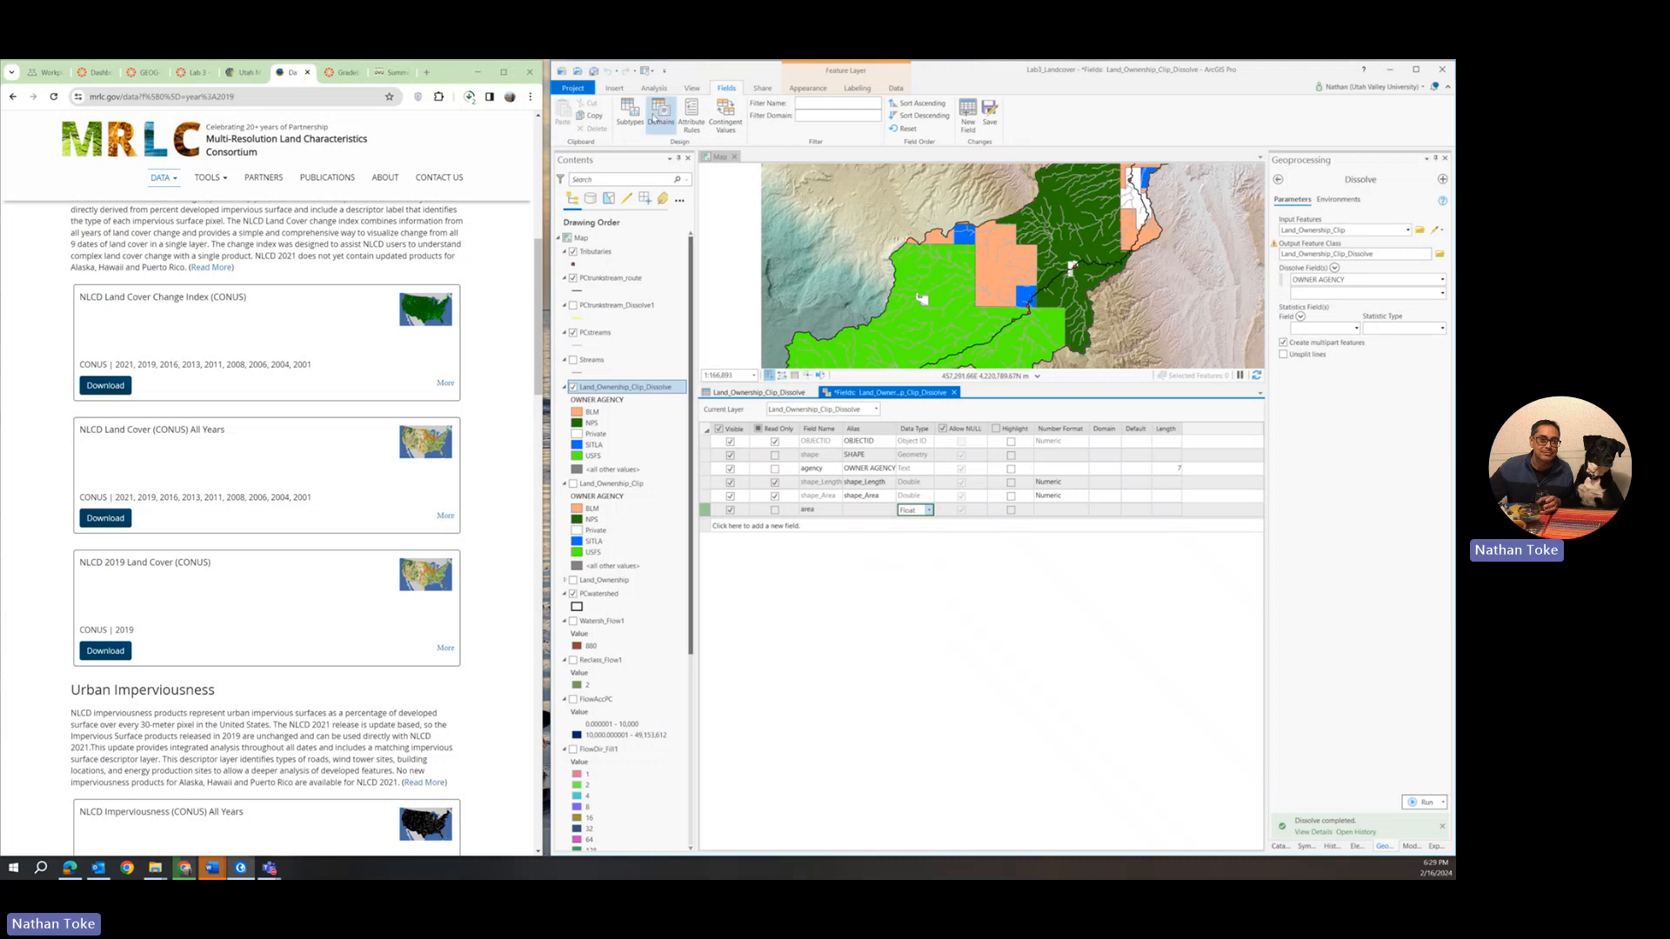
{"action": "left_click", "coordinate": [989, 113]}
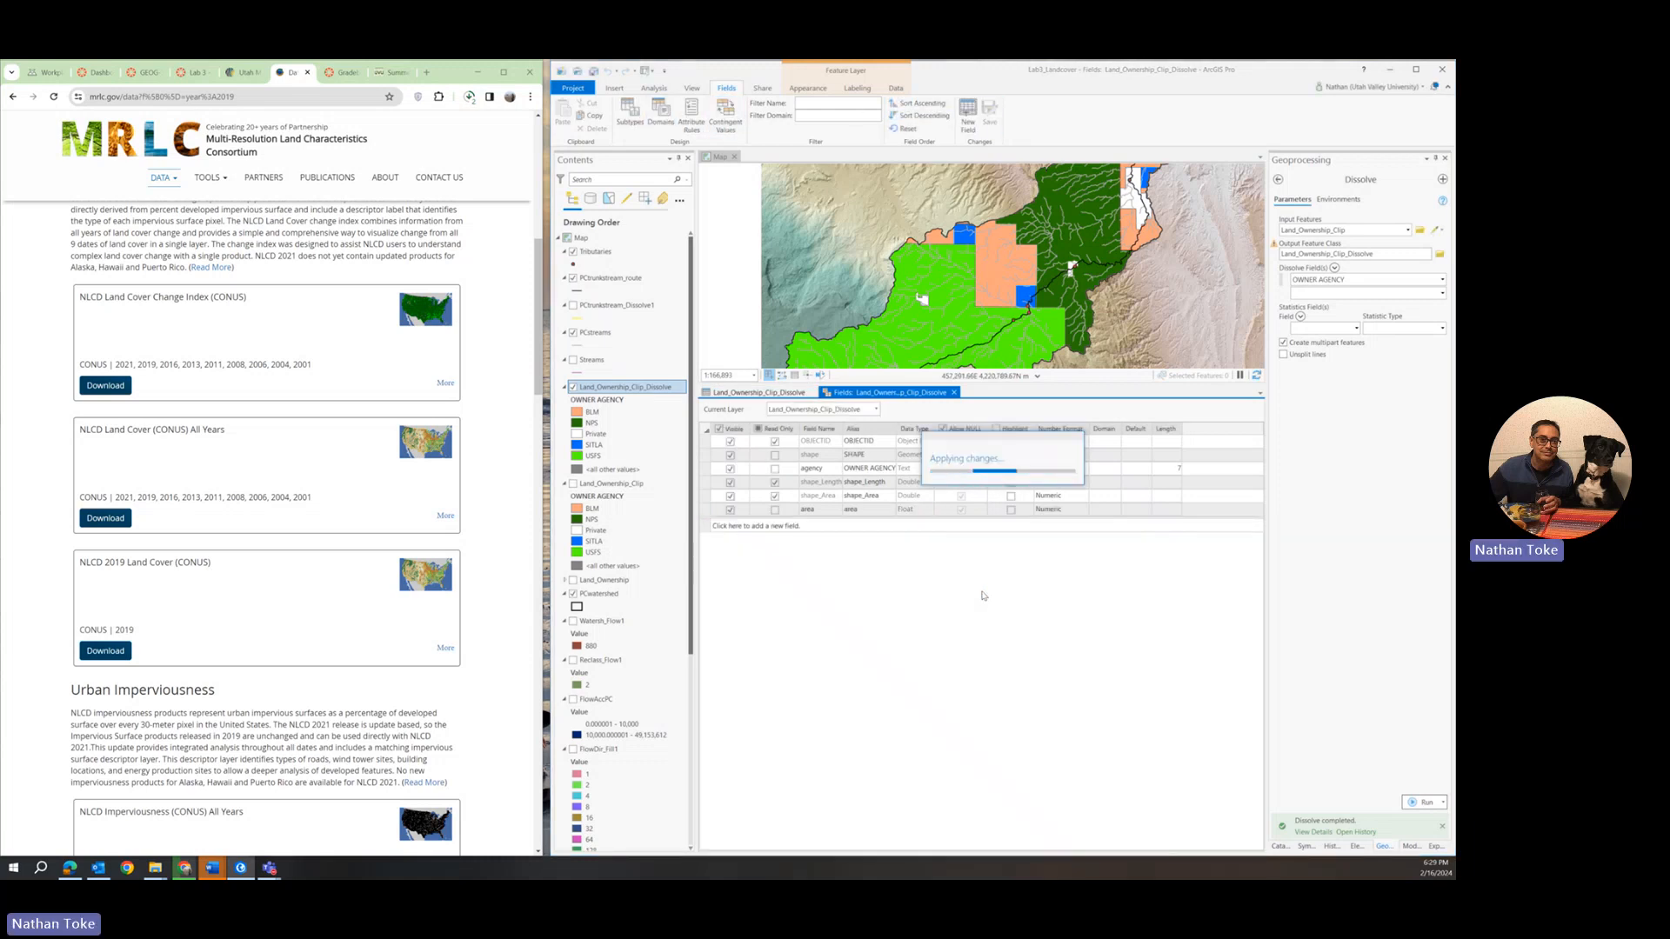
{"action": "left_click", "coordinate": [954, 393]}
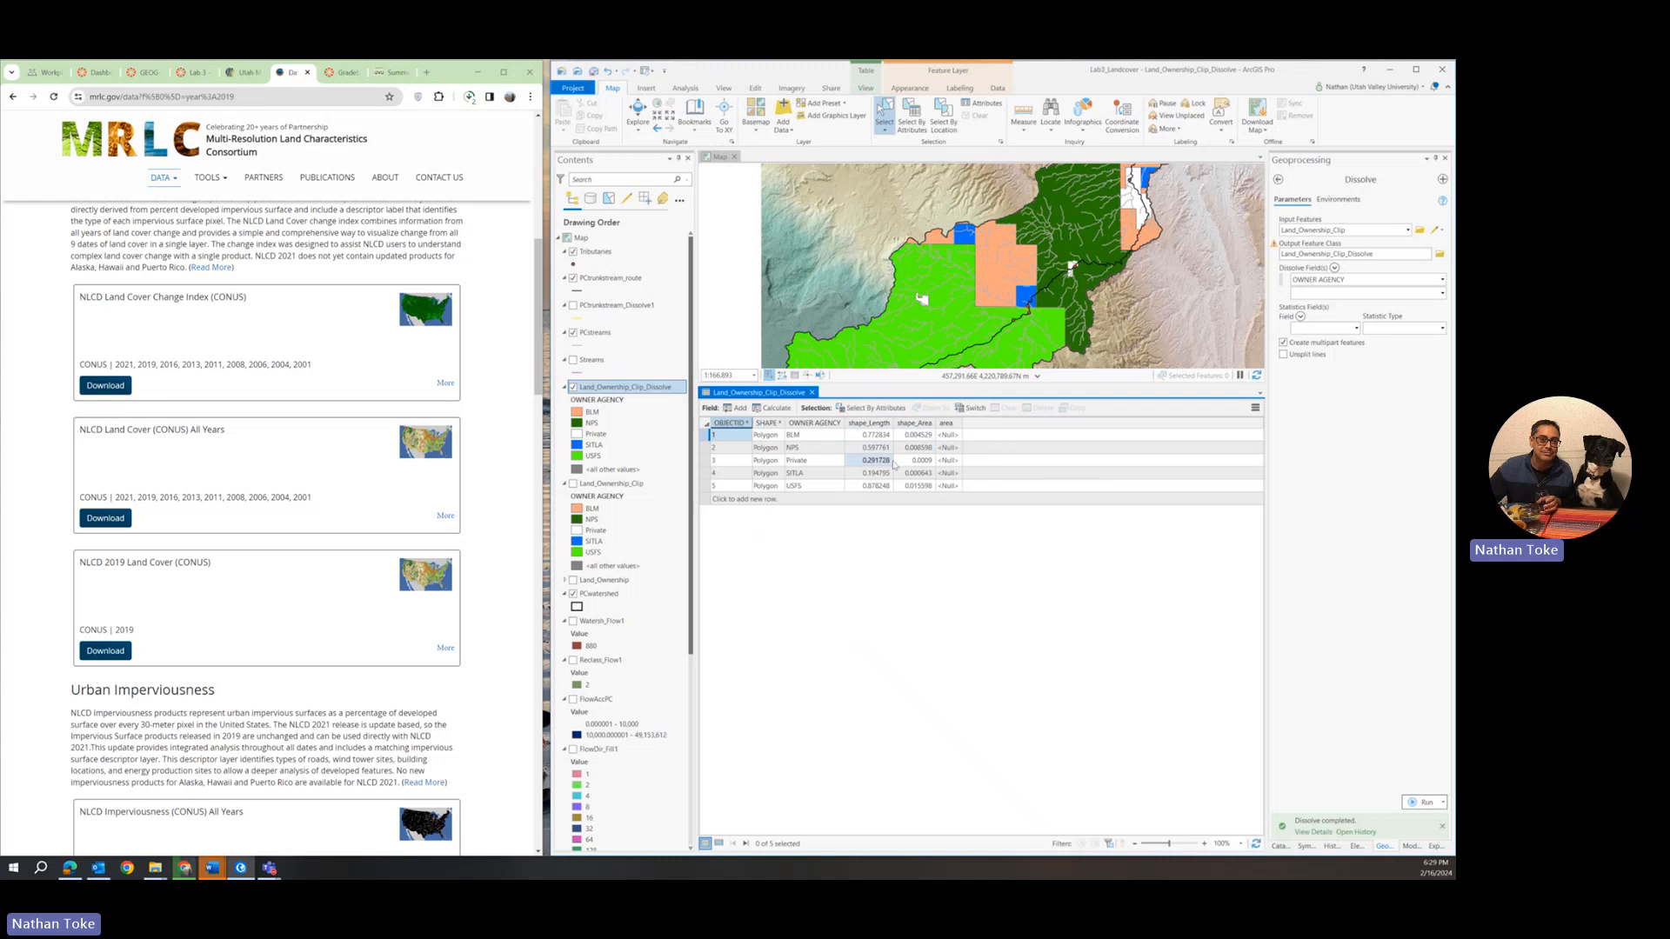
Start Calculate Geometry for the area field and use the current map's coordinate system, NAD_1983_UTM_Zone_12N.
{"action": "right_click", "coordinate": [957, 424]}
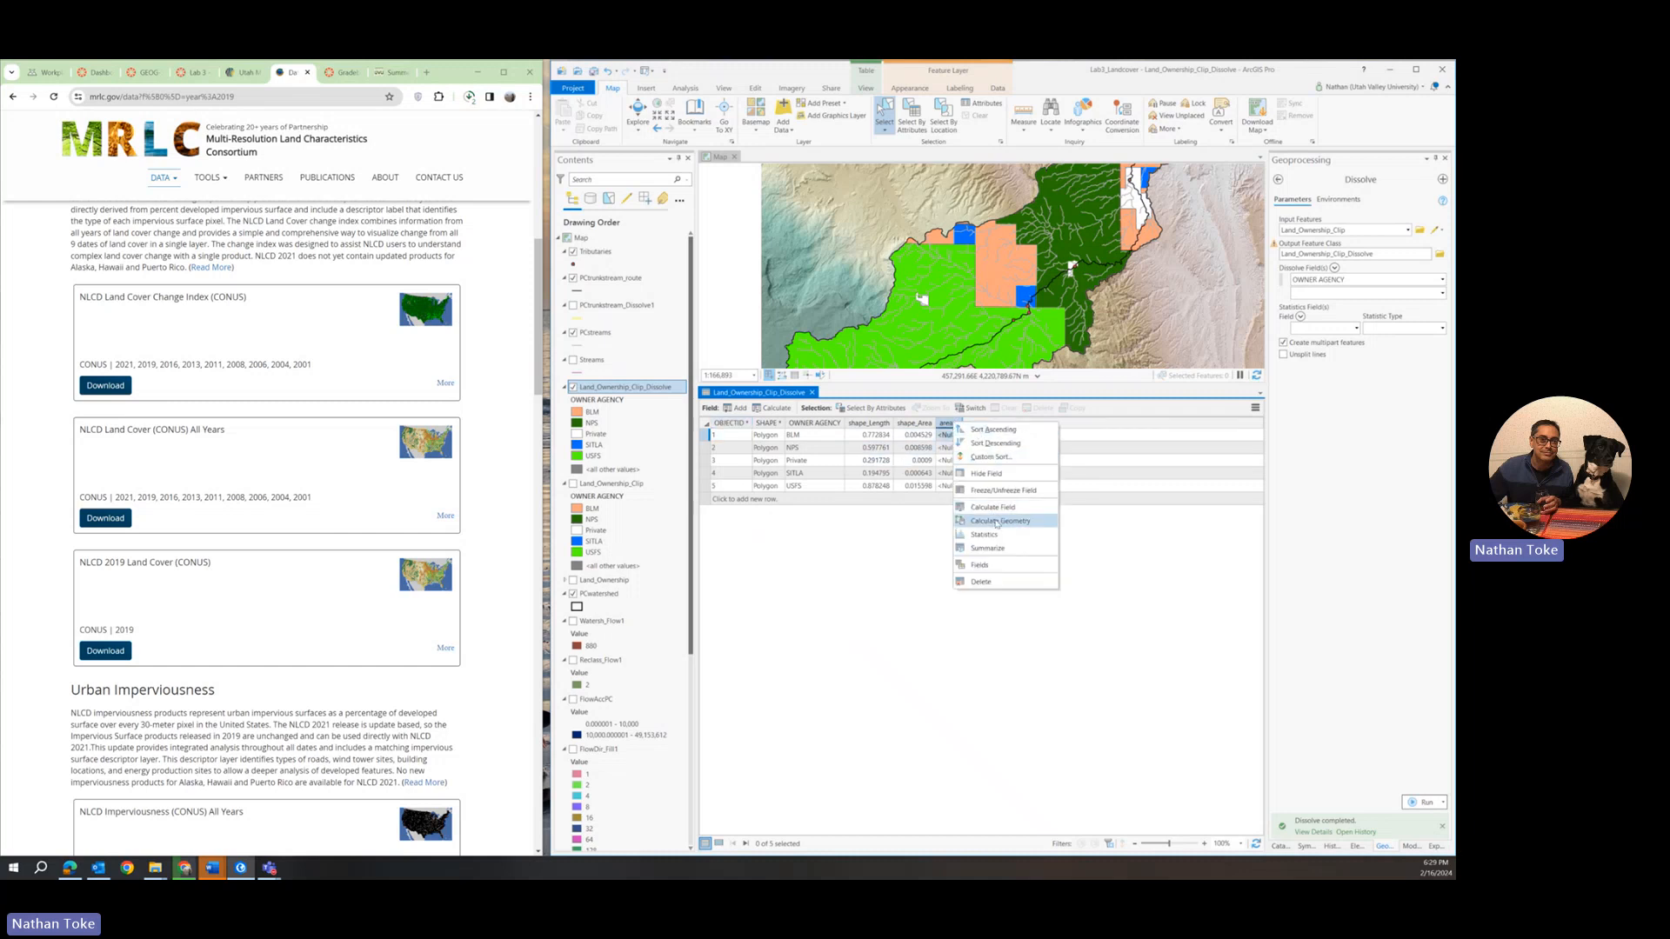
{"action": "left_click", "coordinate": [997, 522]}
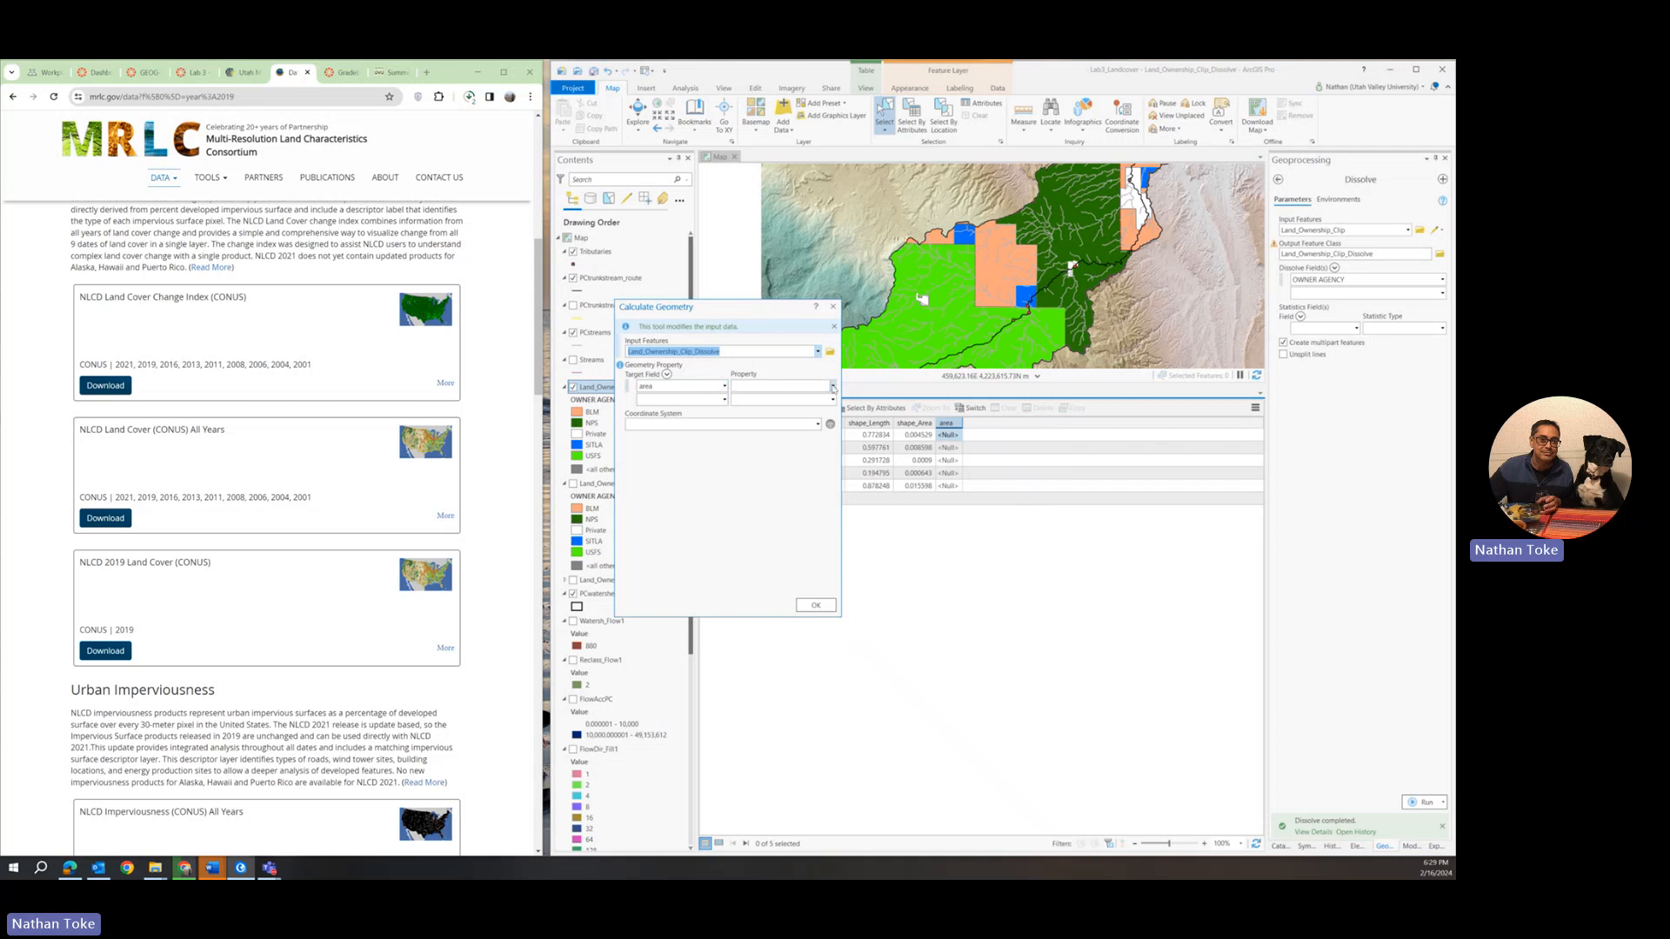
{"action": "left_click", "coordinate": [833, 387]}
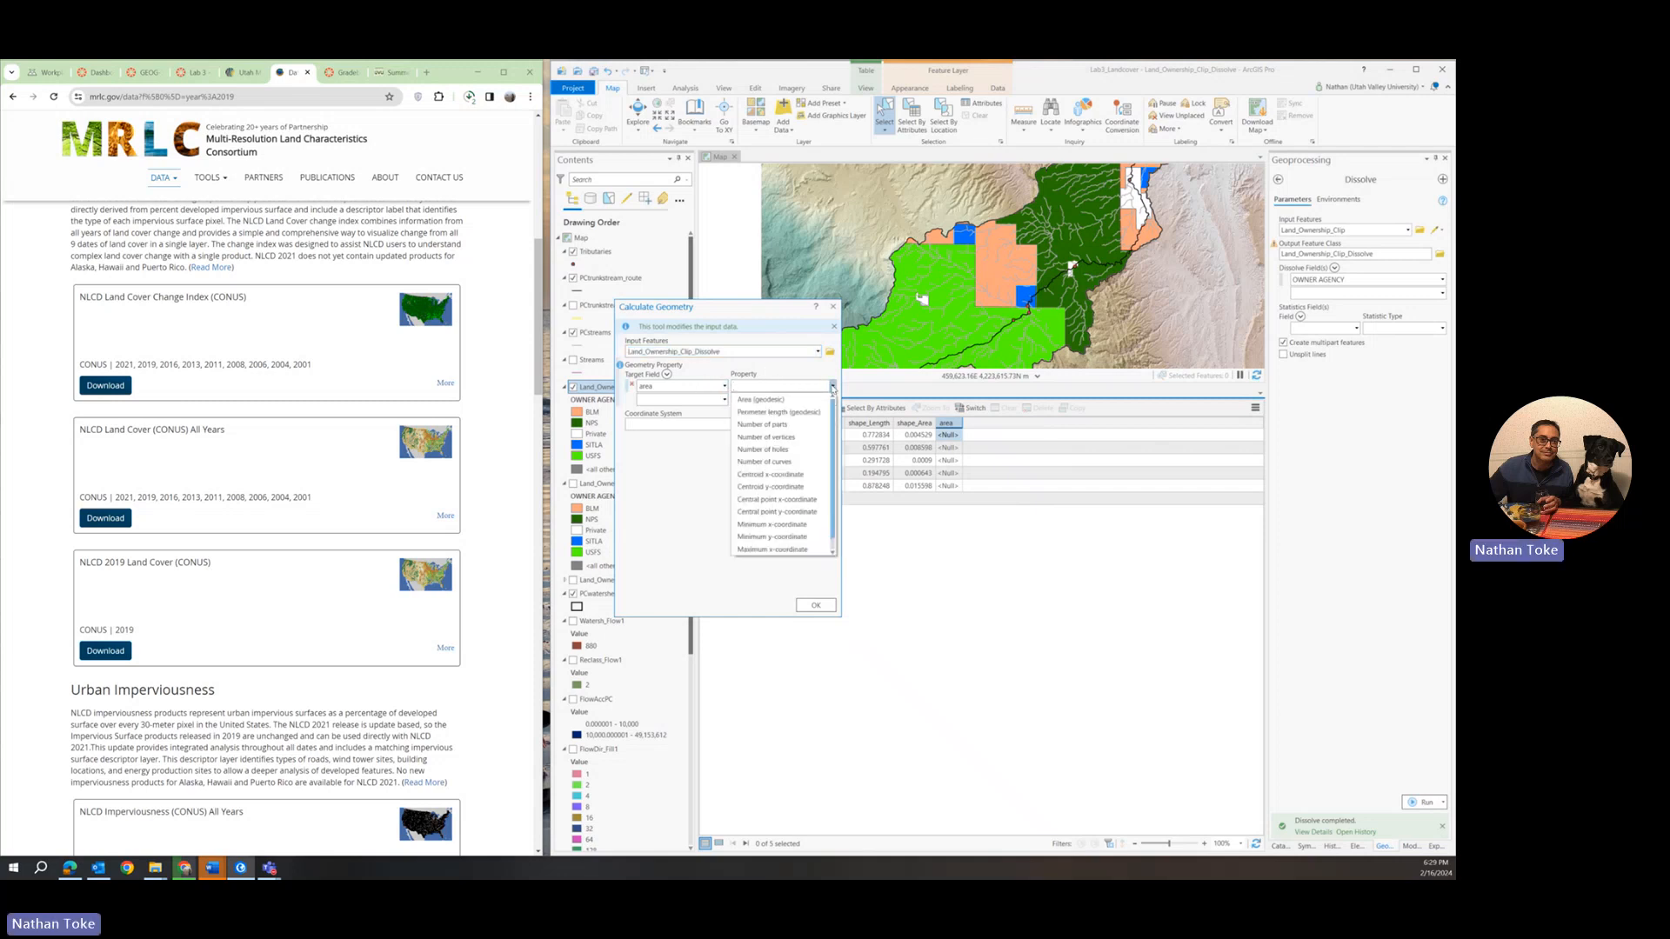
{"action": "left_click", "coordinate": [832, 388]}
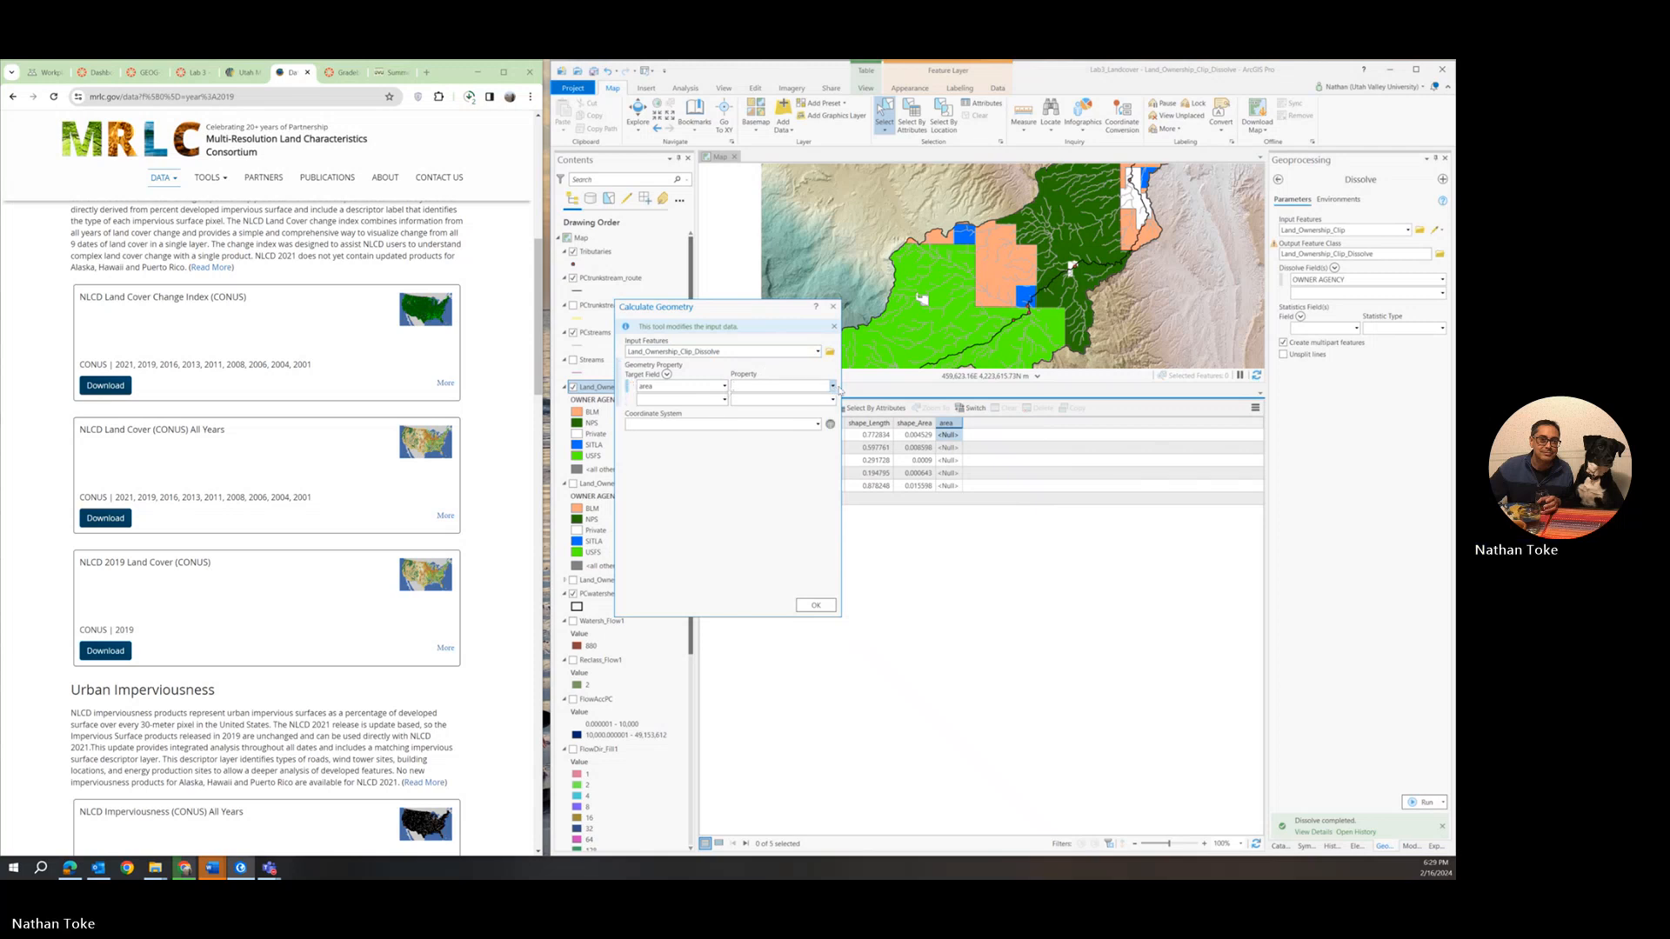
{"action": "left_click", "coordinate": [724, 386]}
{"action": "left_click", "coordinate": [725, 386]}
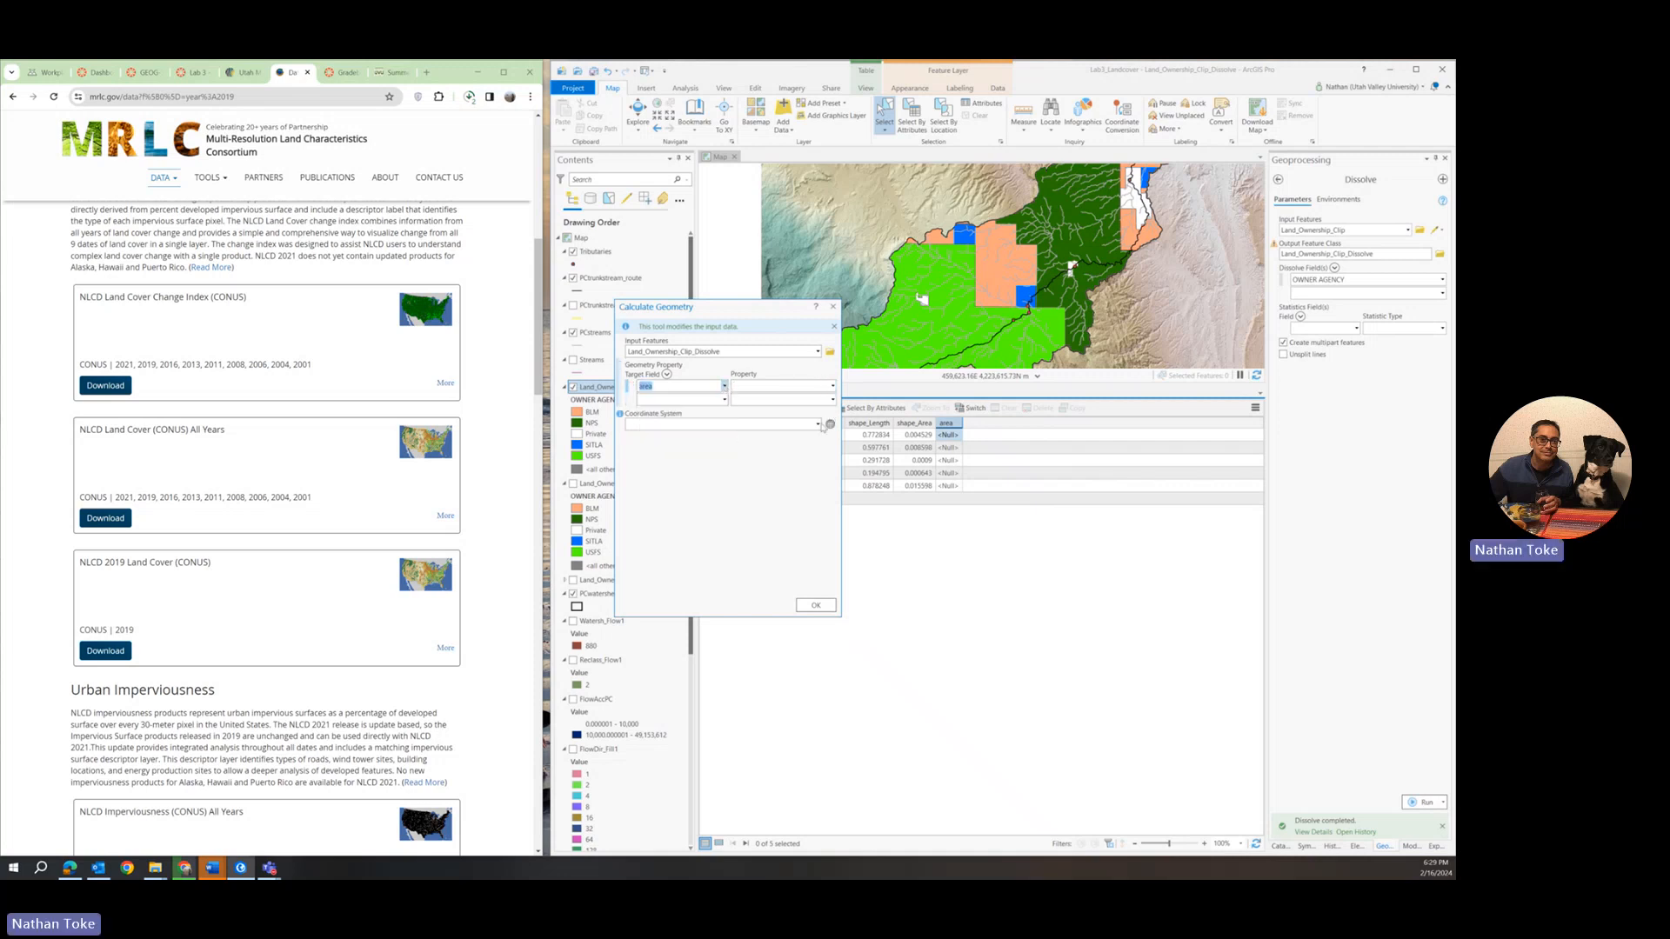
{"action": "left_click", "coordinate": [817, 424]}
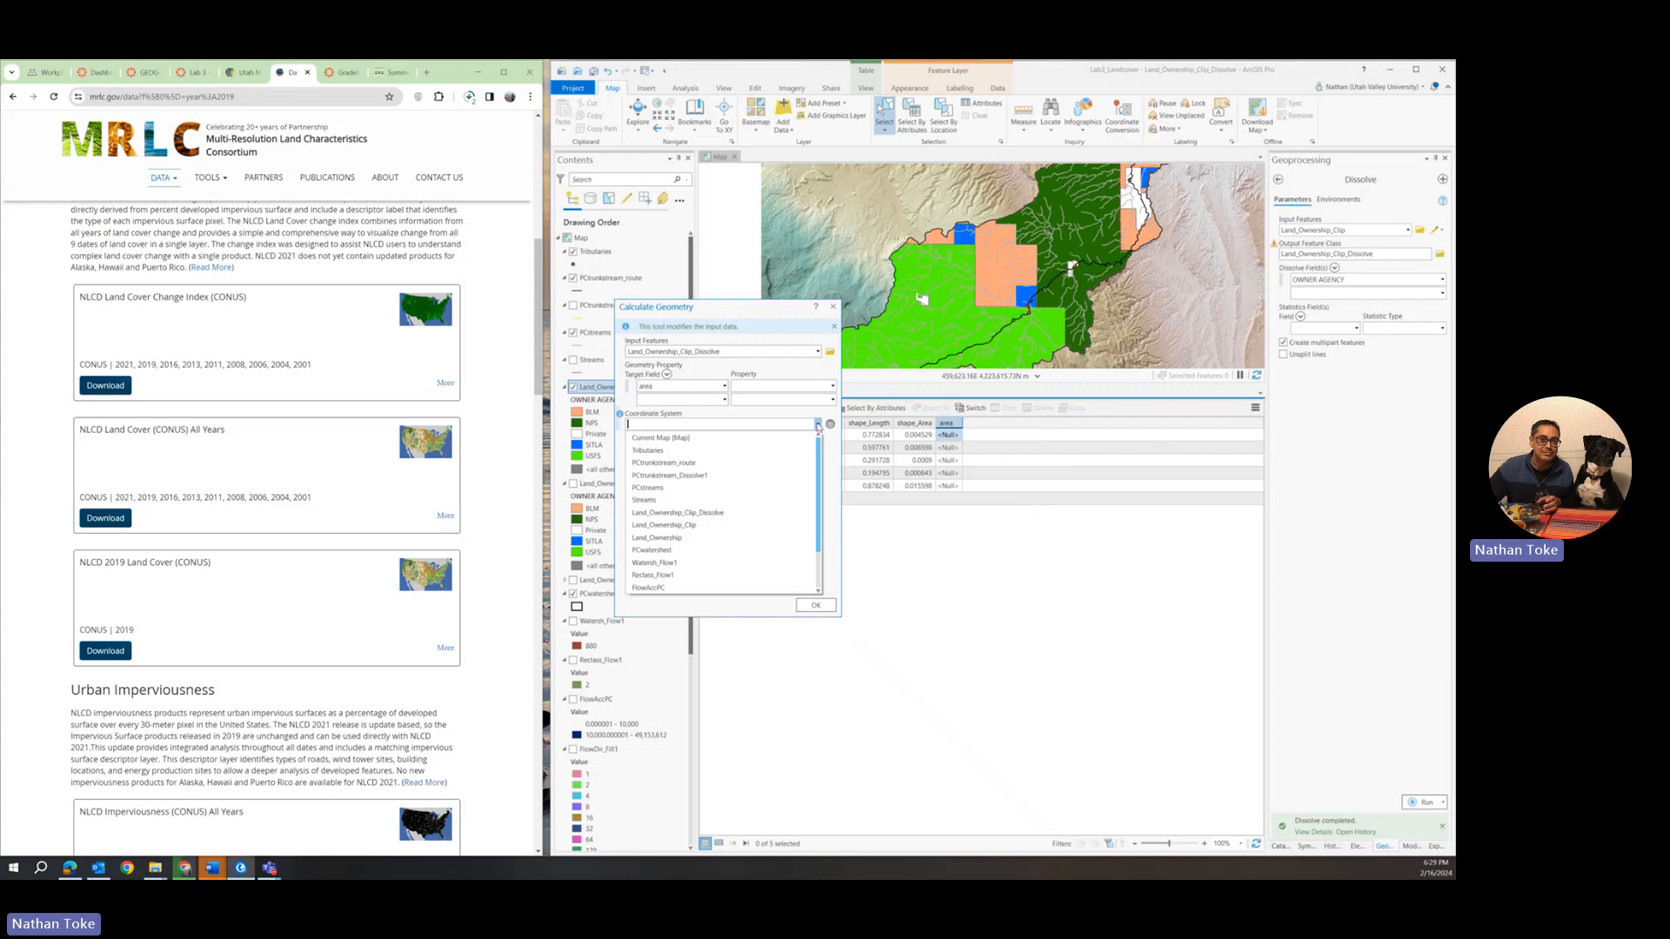
{"action": "left_click", "coordinate": [728, 437]}
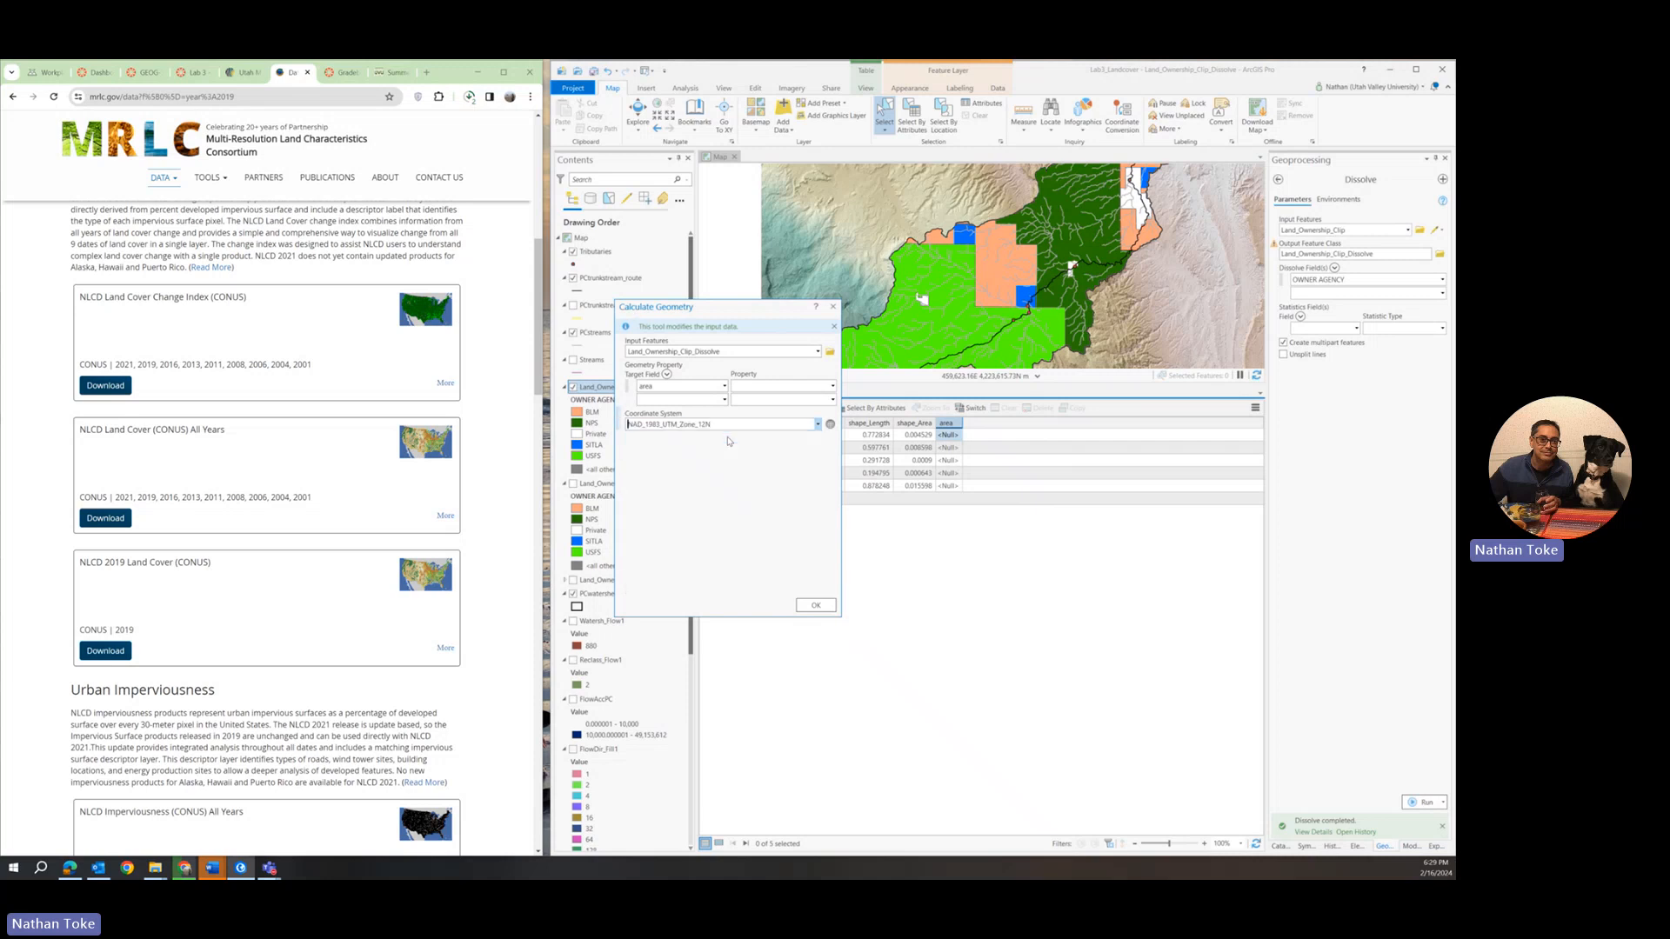
Calculate the area field as Area (geodesic) in square kilometers.
{"action": "left_click", "coordinate": [833, 386]}
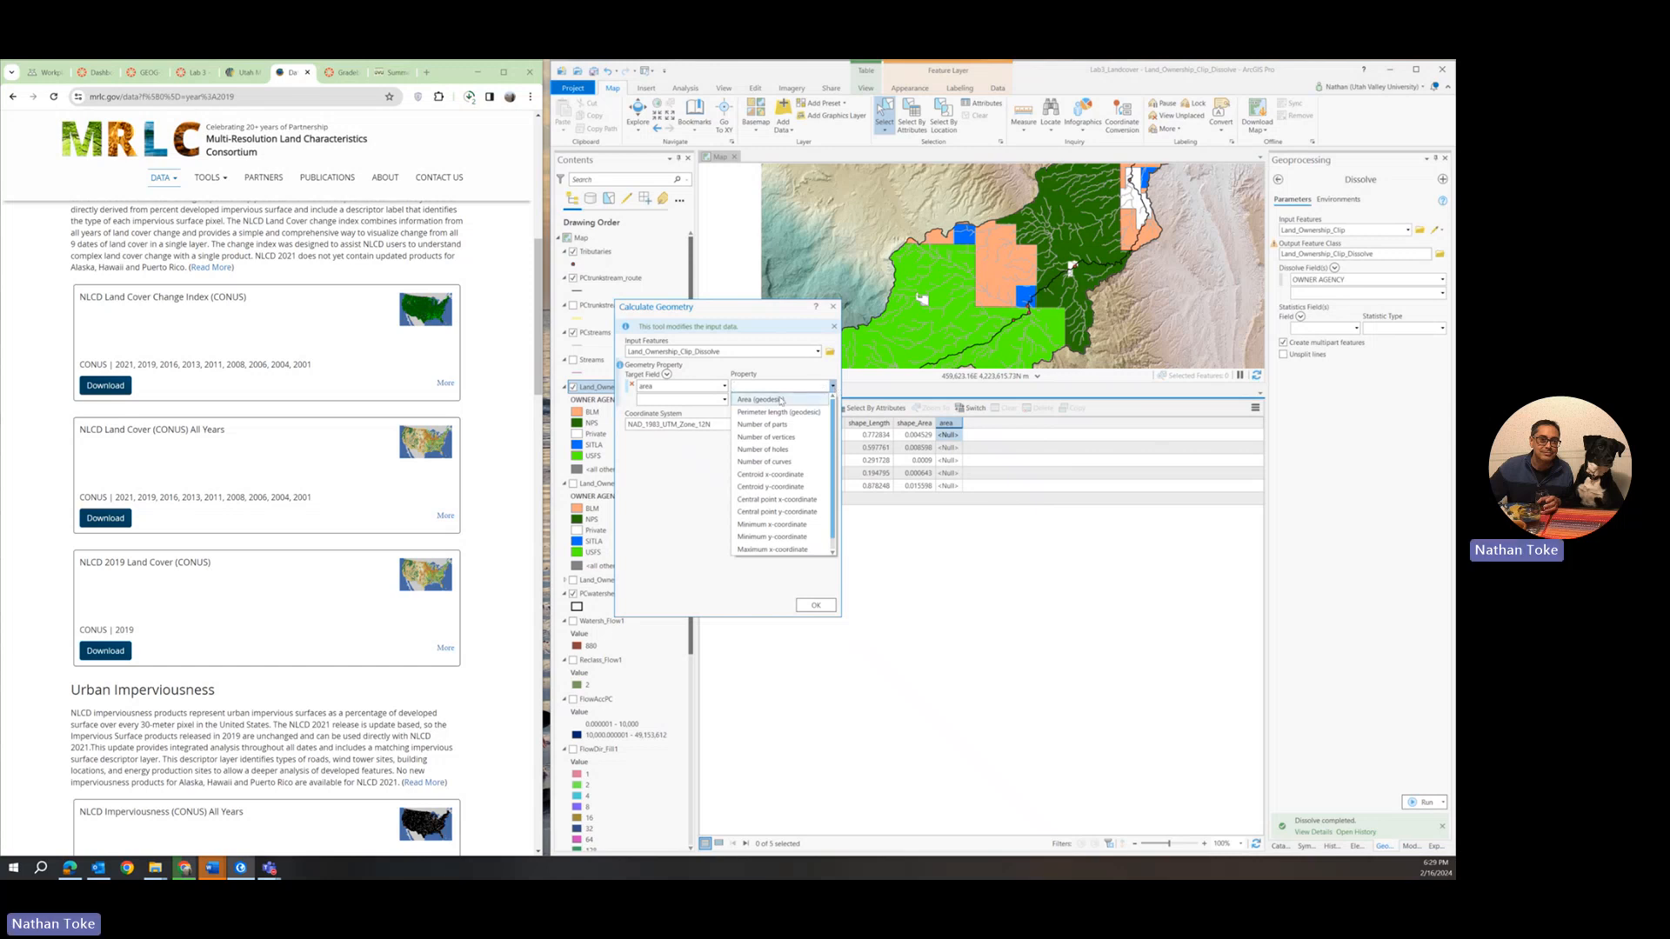
{"action": "scroll", "coordinate": [769, 449], "scroll_direction": "down", "scroll_amount": 1}
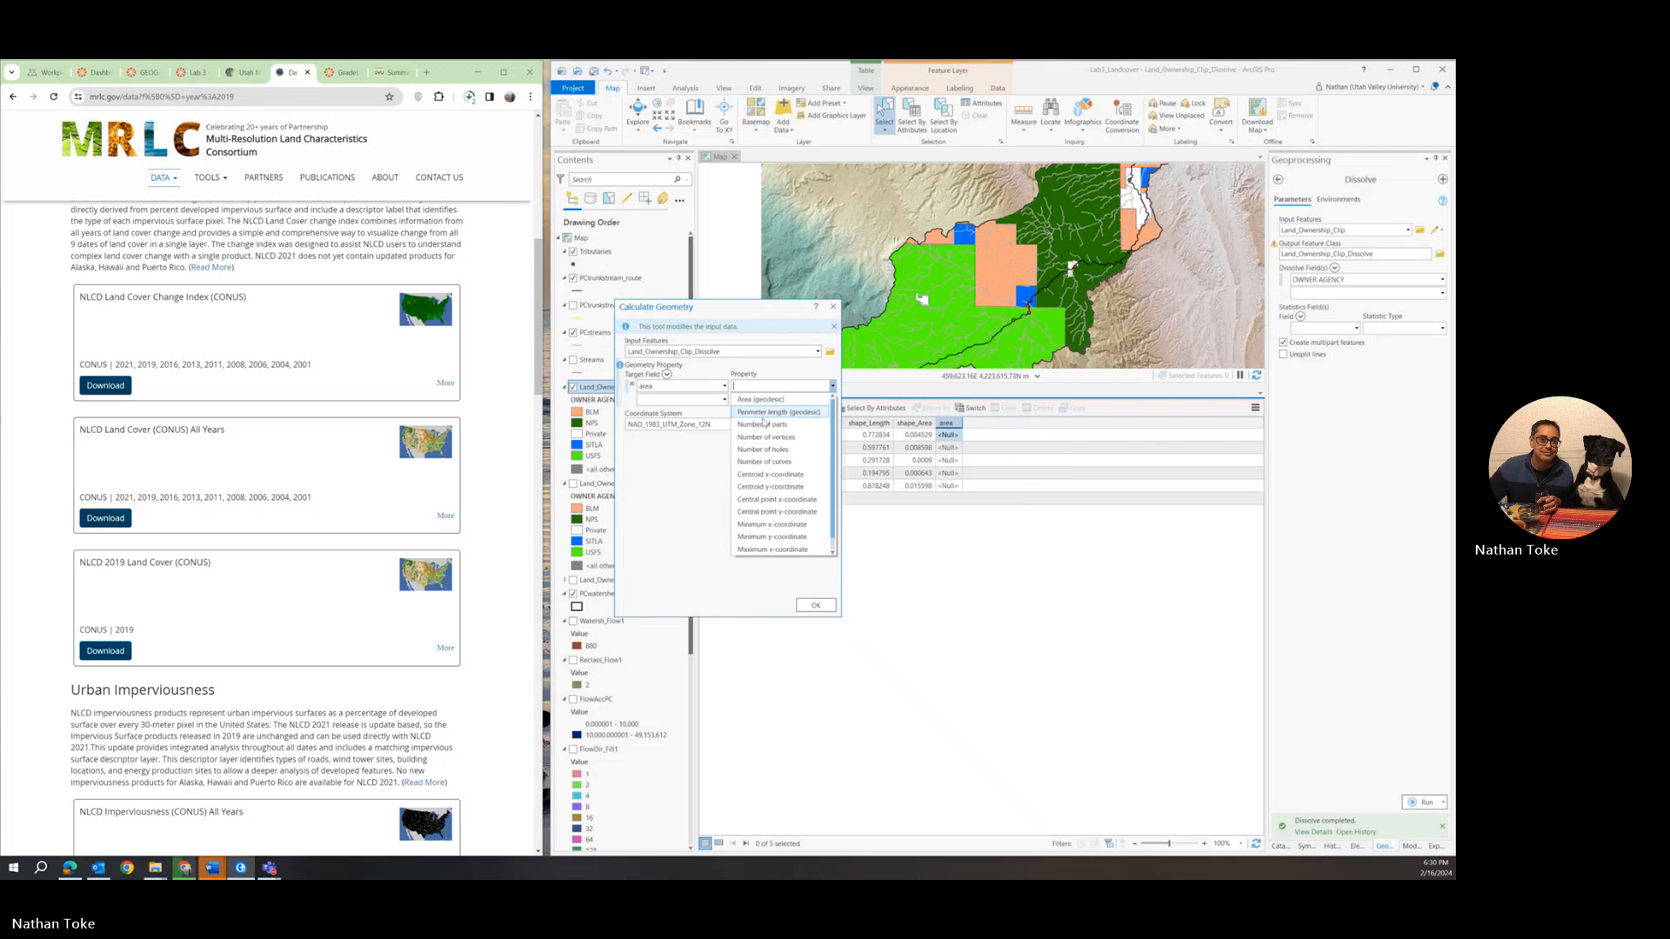
{"action": "scroll", "coordinate": [770, 405], "scroll_direction": "up", "scroll_amount": 1}
{"action": "left_click", "coordinate": [770, 399]}
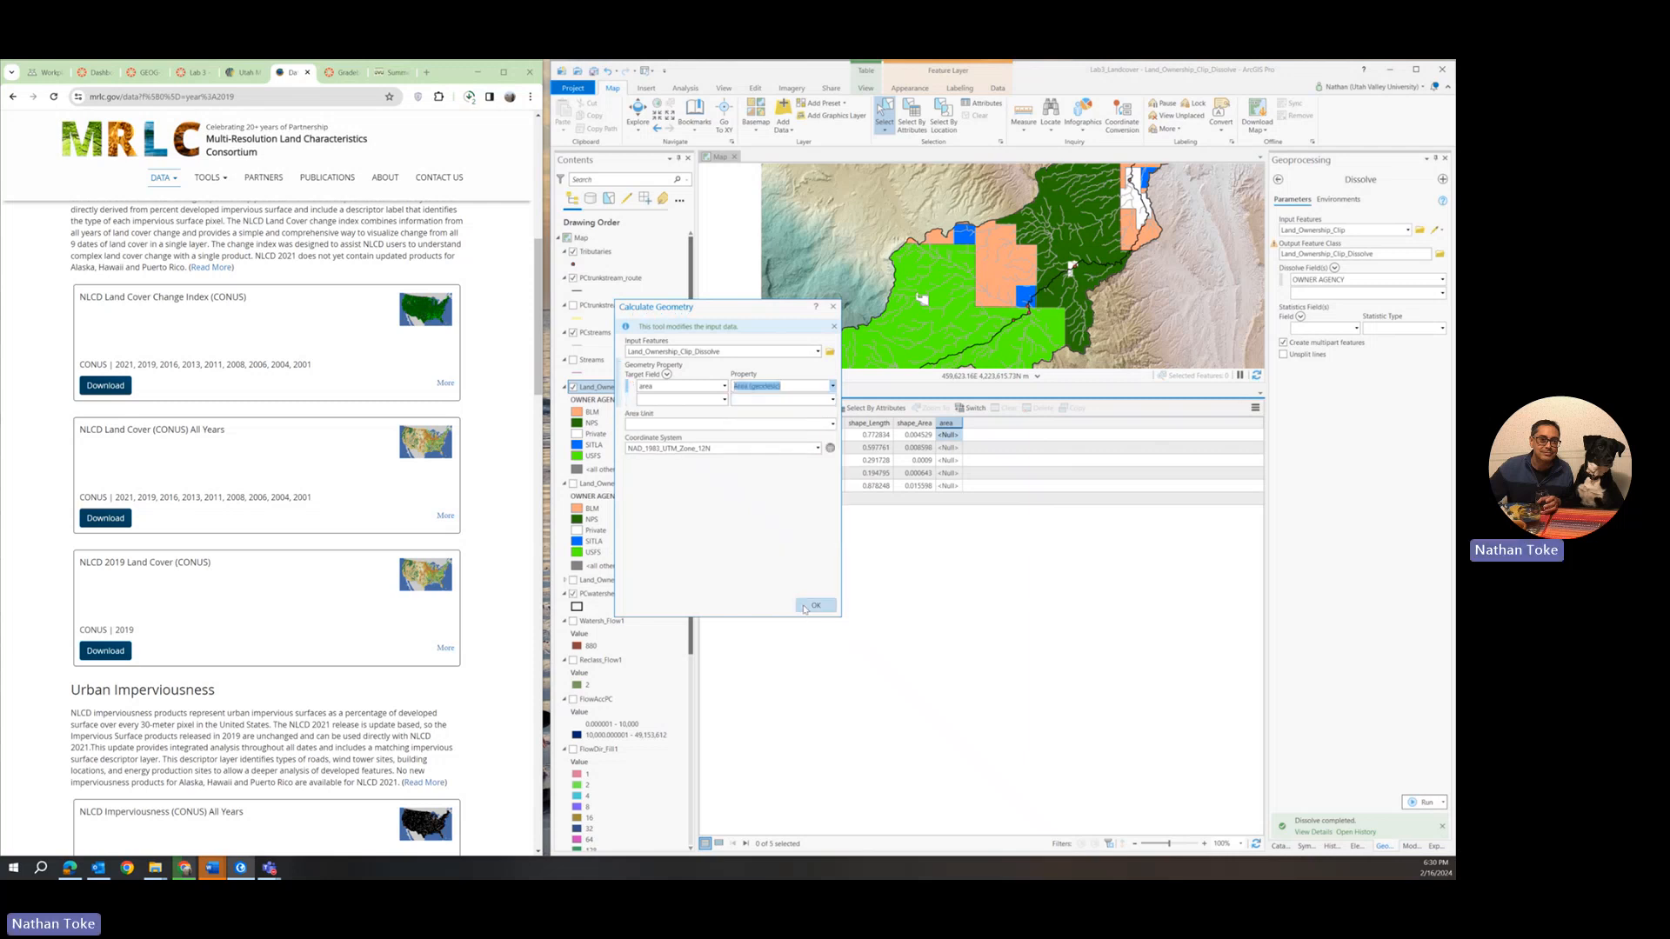
{"action": "left_click", "coordinate": [832, 424]}
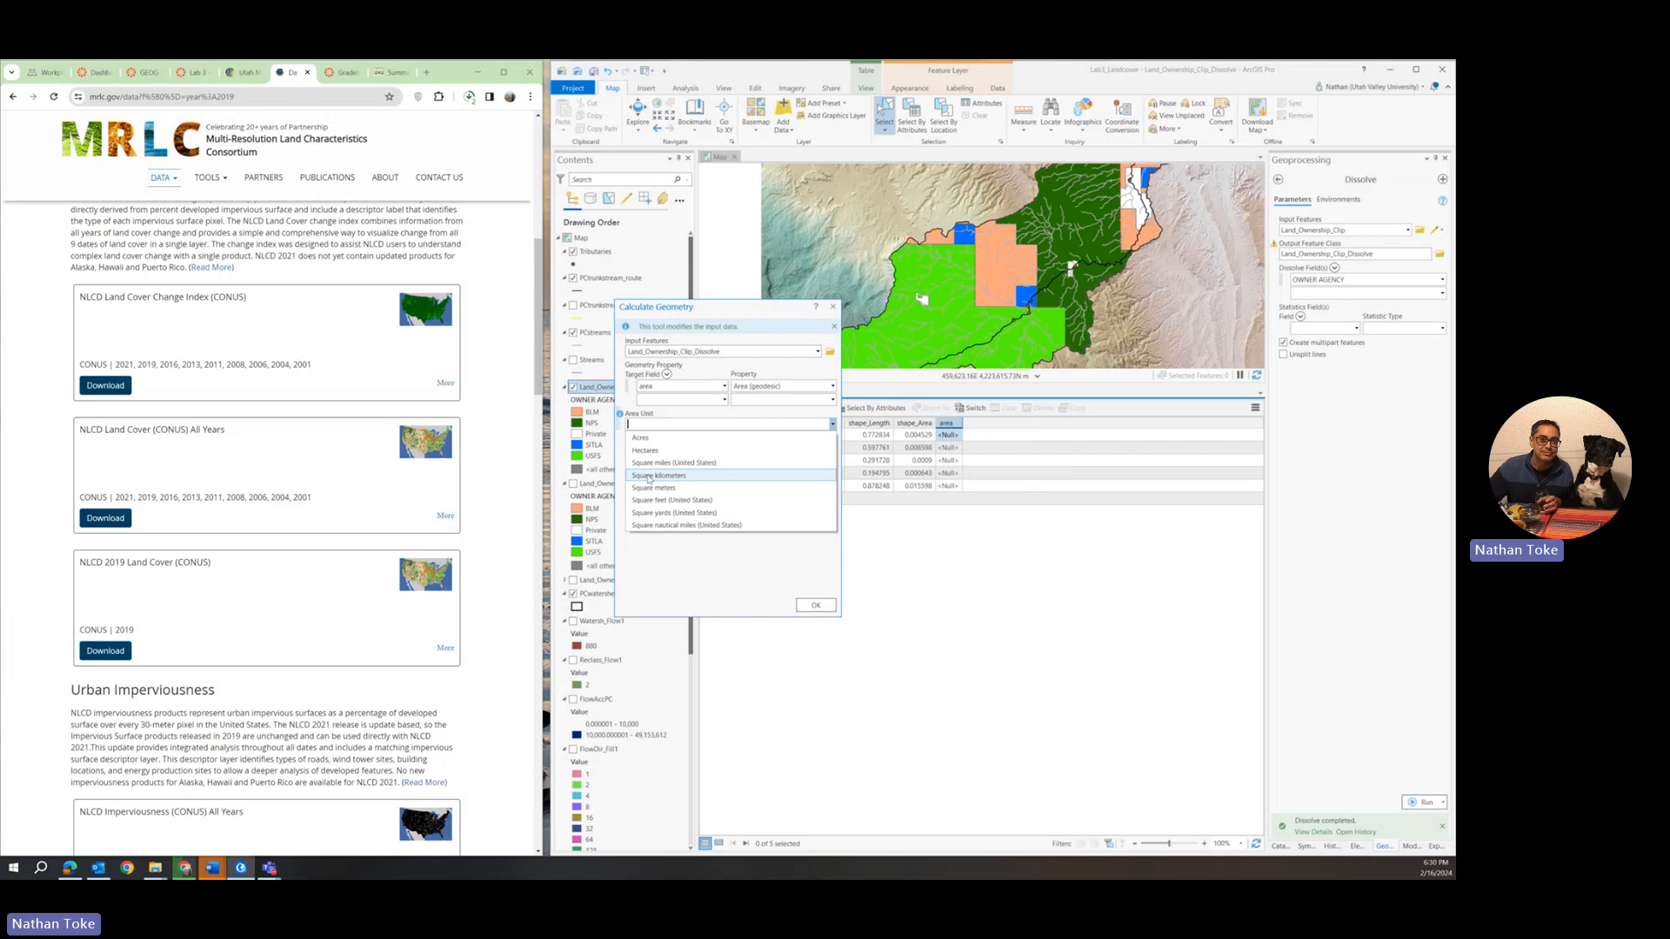
{"action": "left_click", "coordinate": [648, 476]}
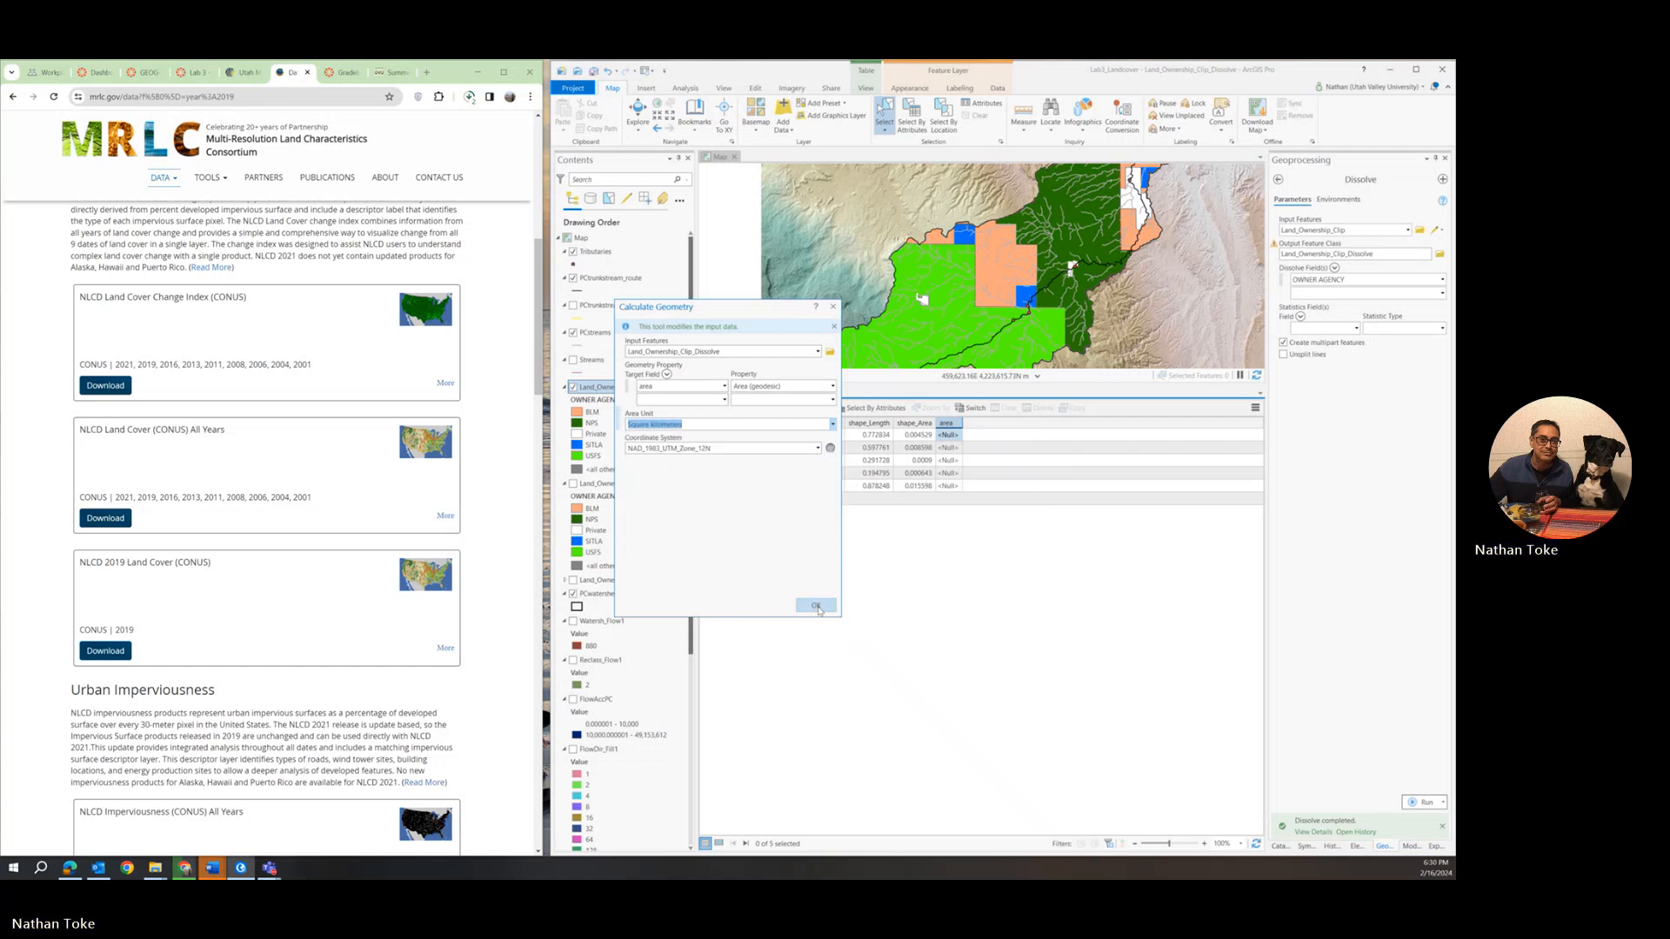
{"action": "left_click", "coordinate": [816, 606]}
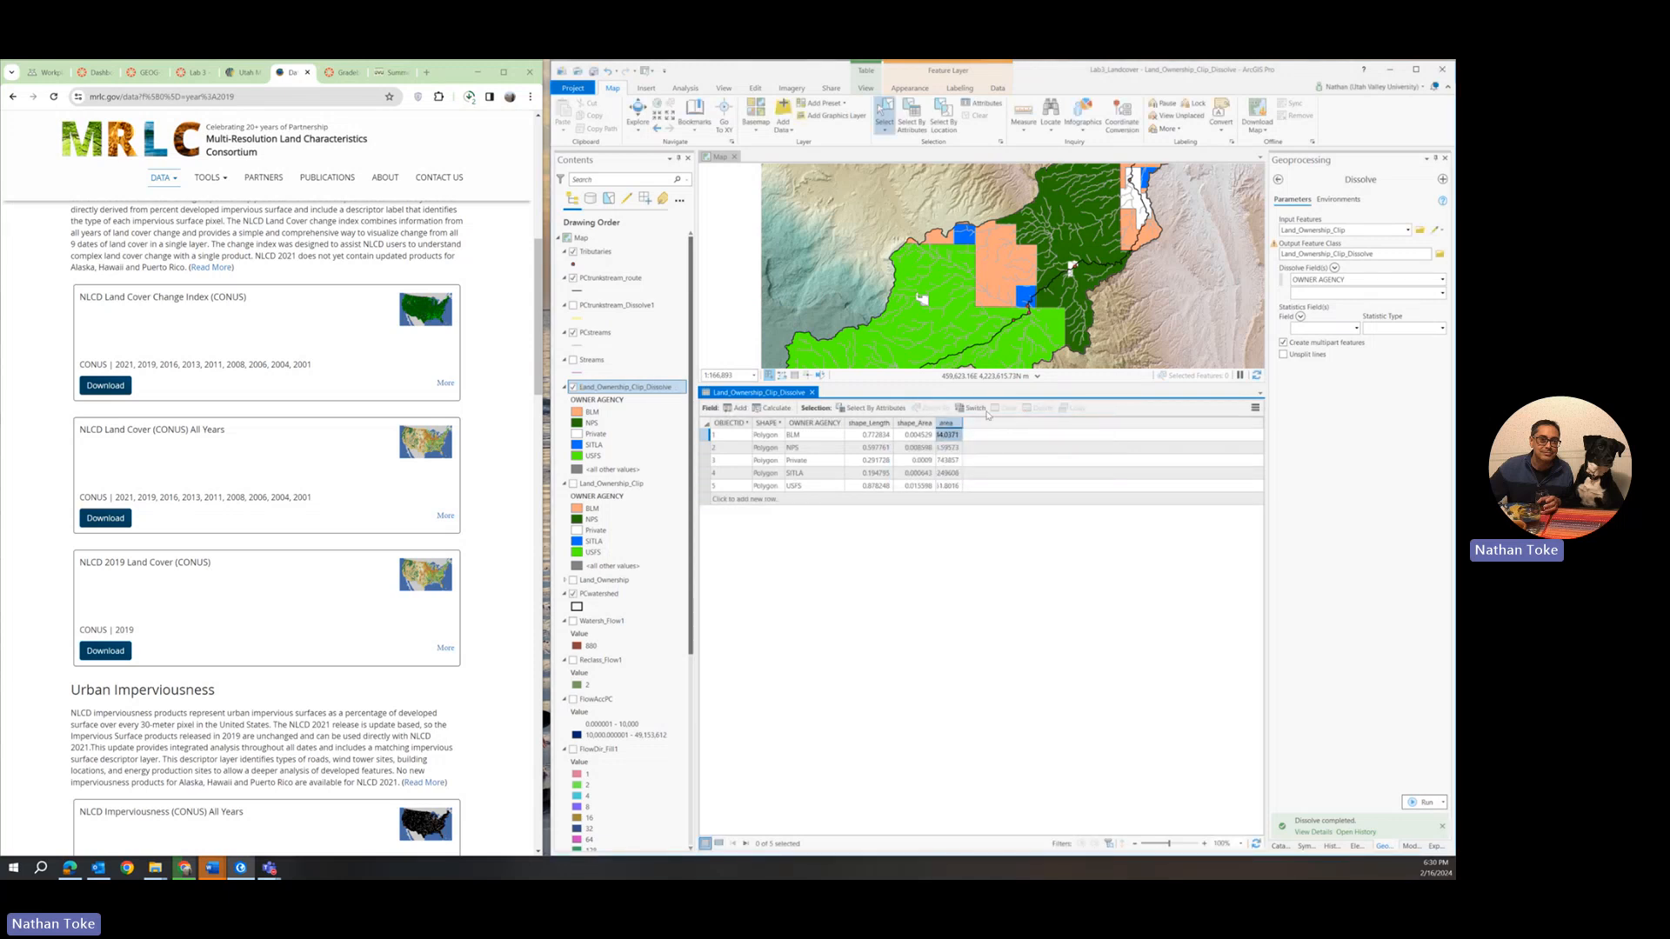
Widen the area column and look over the area values of each owner agency.
{"action": "left_click_drag", "start_coordinate": [961, 423], "coordinate": [999, 424]}
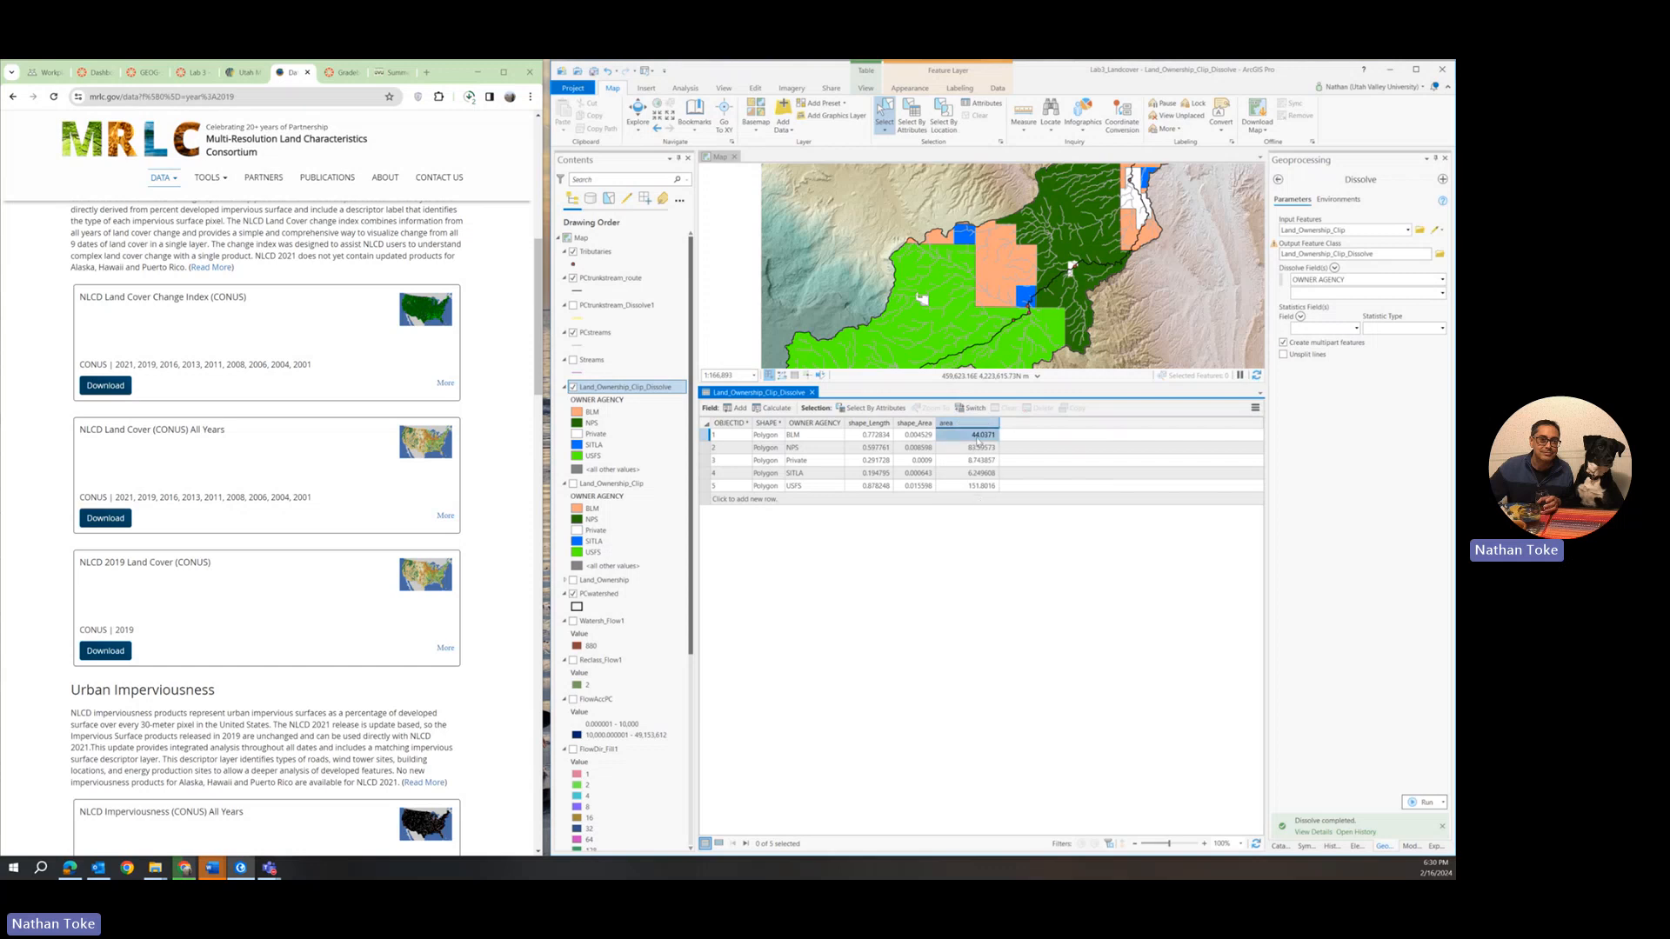
{"action": "left_click_drag", "start_coordinate": [990, 441], "coordinate": [984, 458]}
{"action": "left_click_drag", "start_coordinate": [981, 440], "coordinate": [976, 454]}
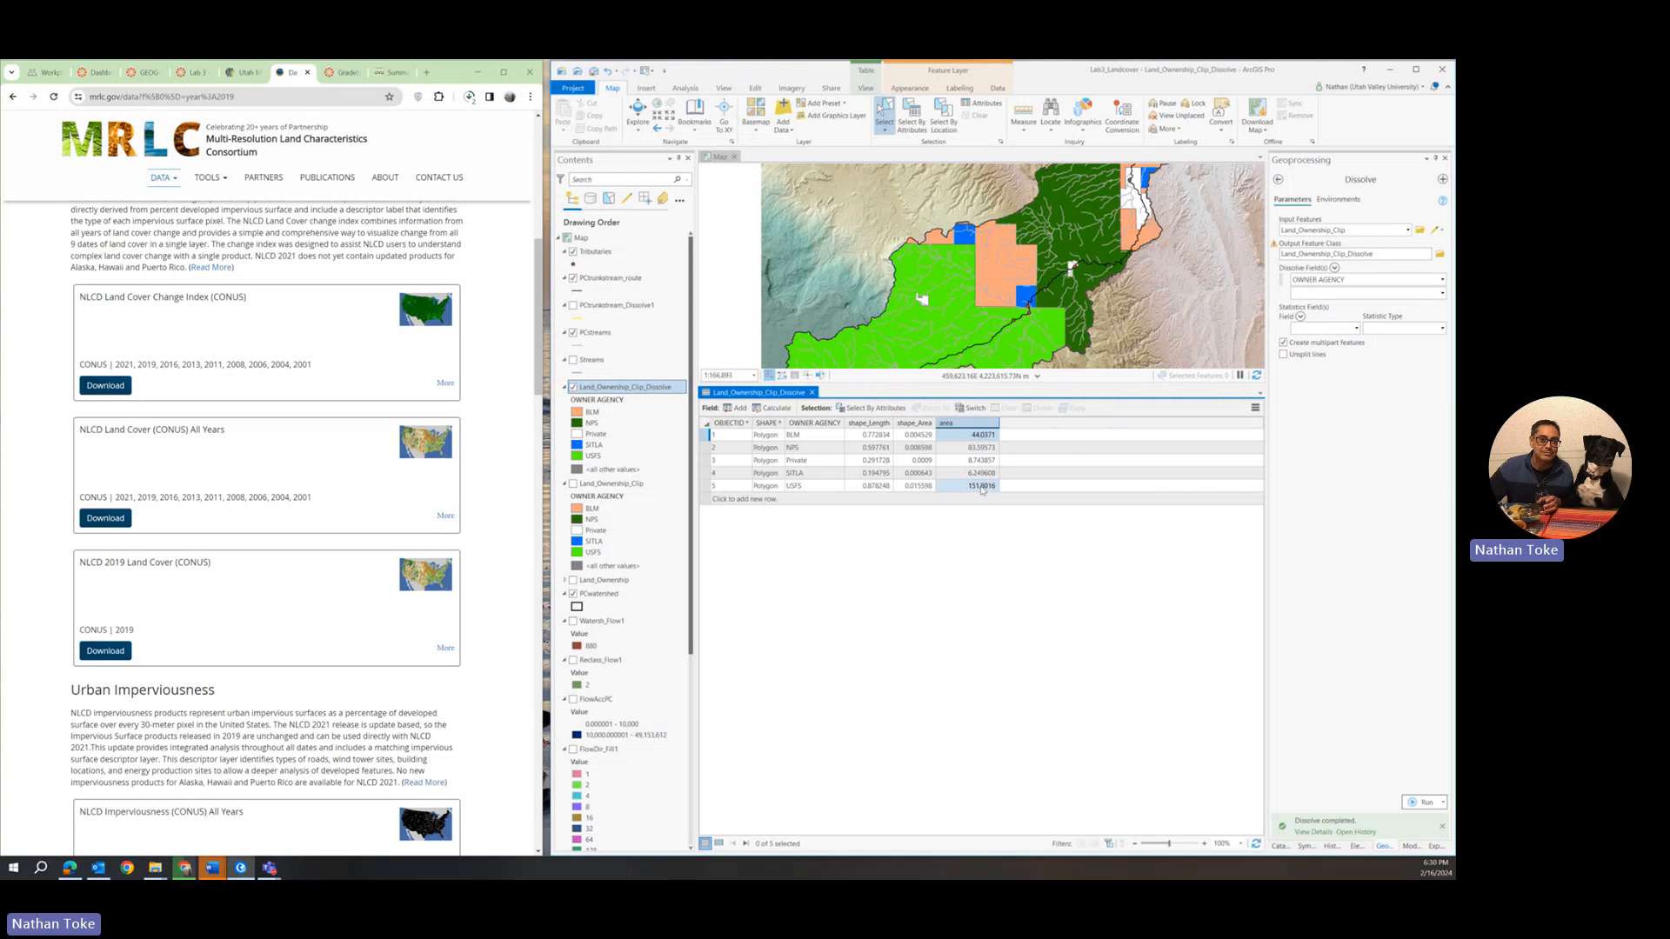
View the area field's statistics, close the distribution chart, and check the progress of the NLCD downloads in the browser.
{"action": "right_click", "coordinate": [969, 423]}
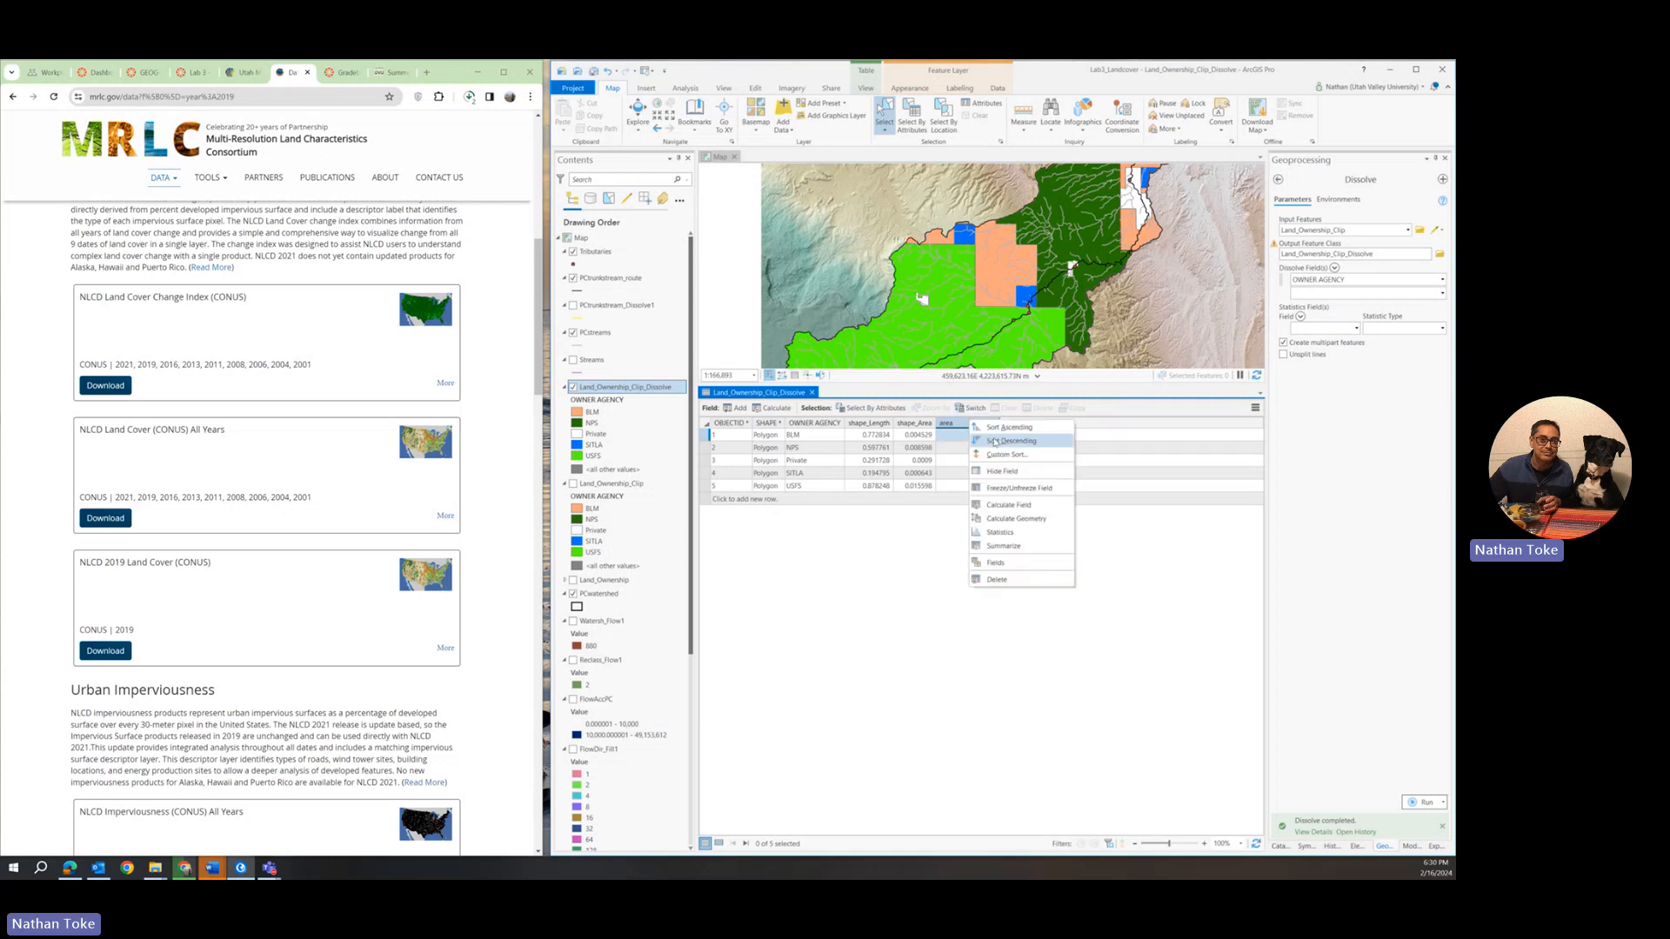
{"action": "left_click", "coordinate": [1015, 533]}
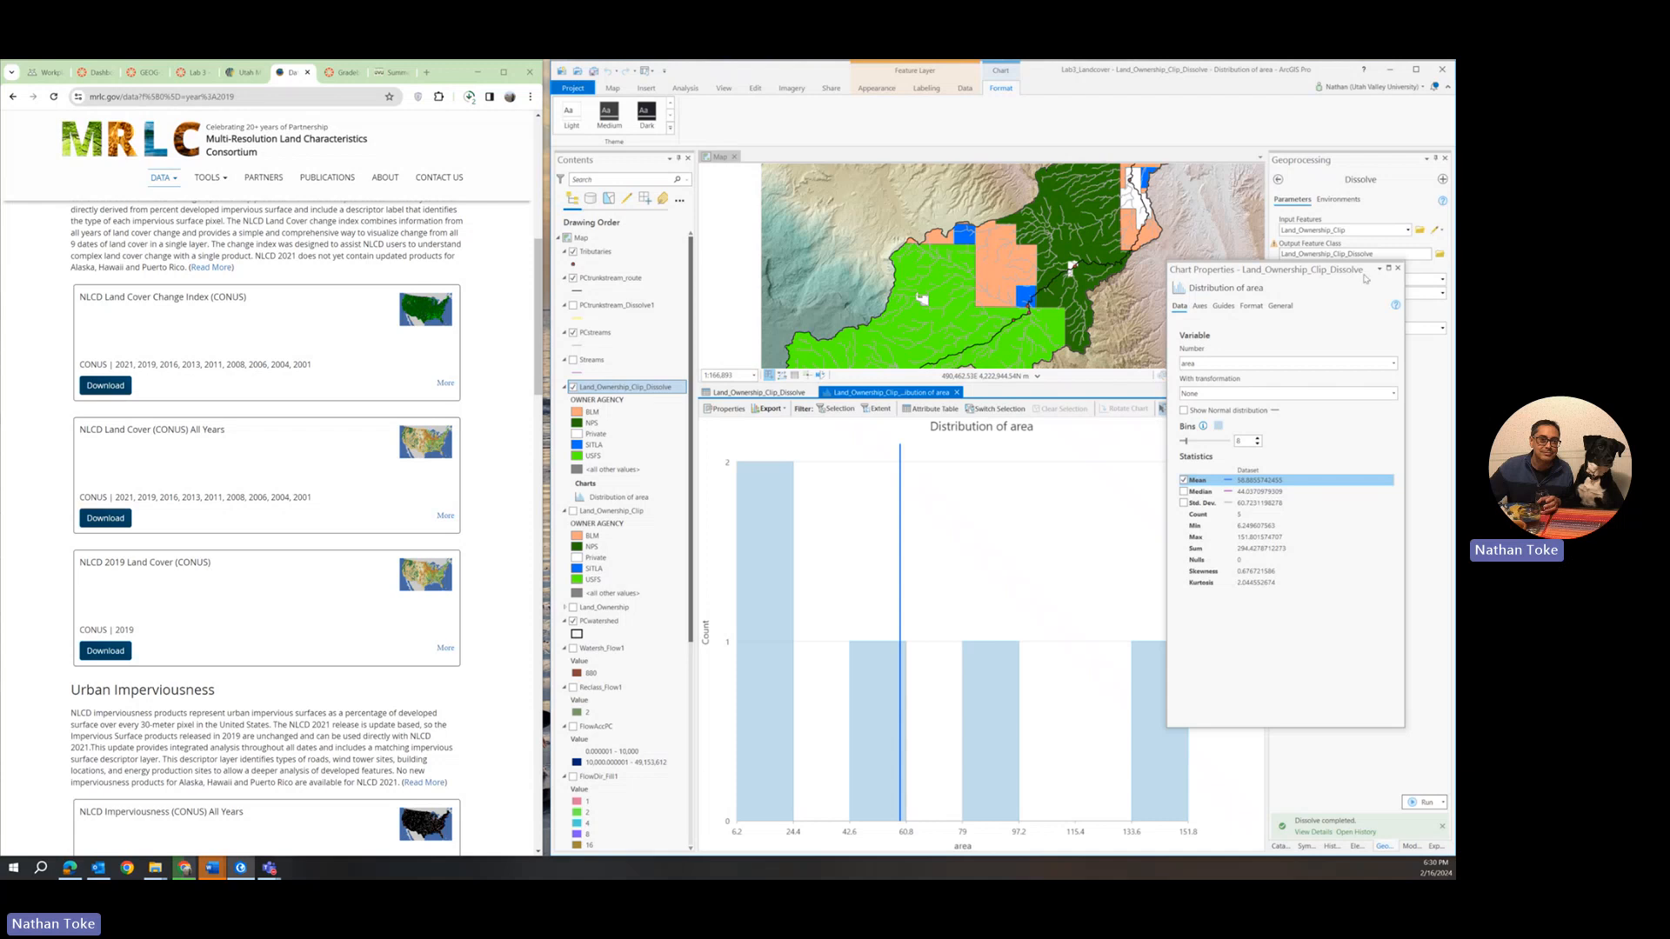
{"action": "left_click", "coordinate": [1398, 268]}
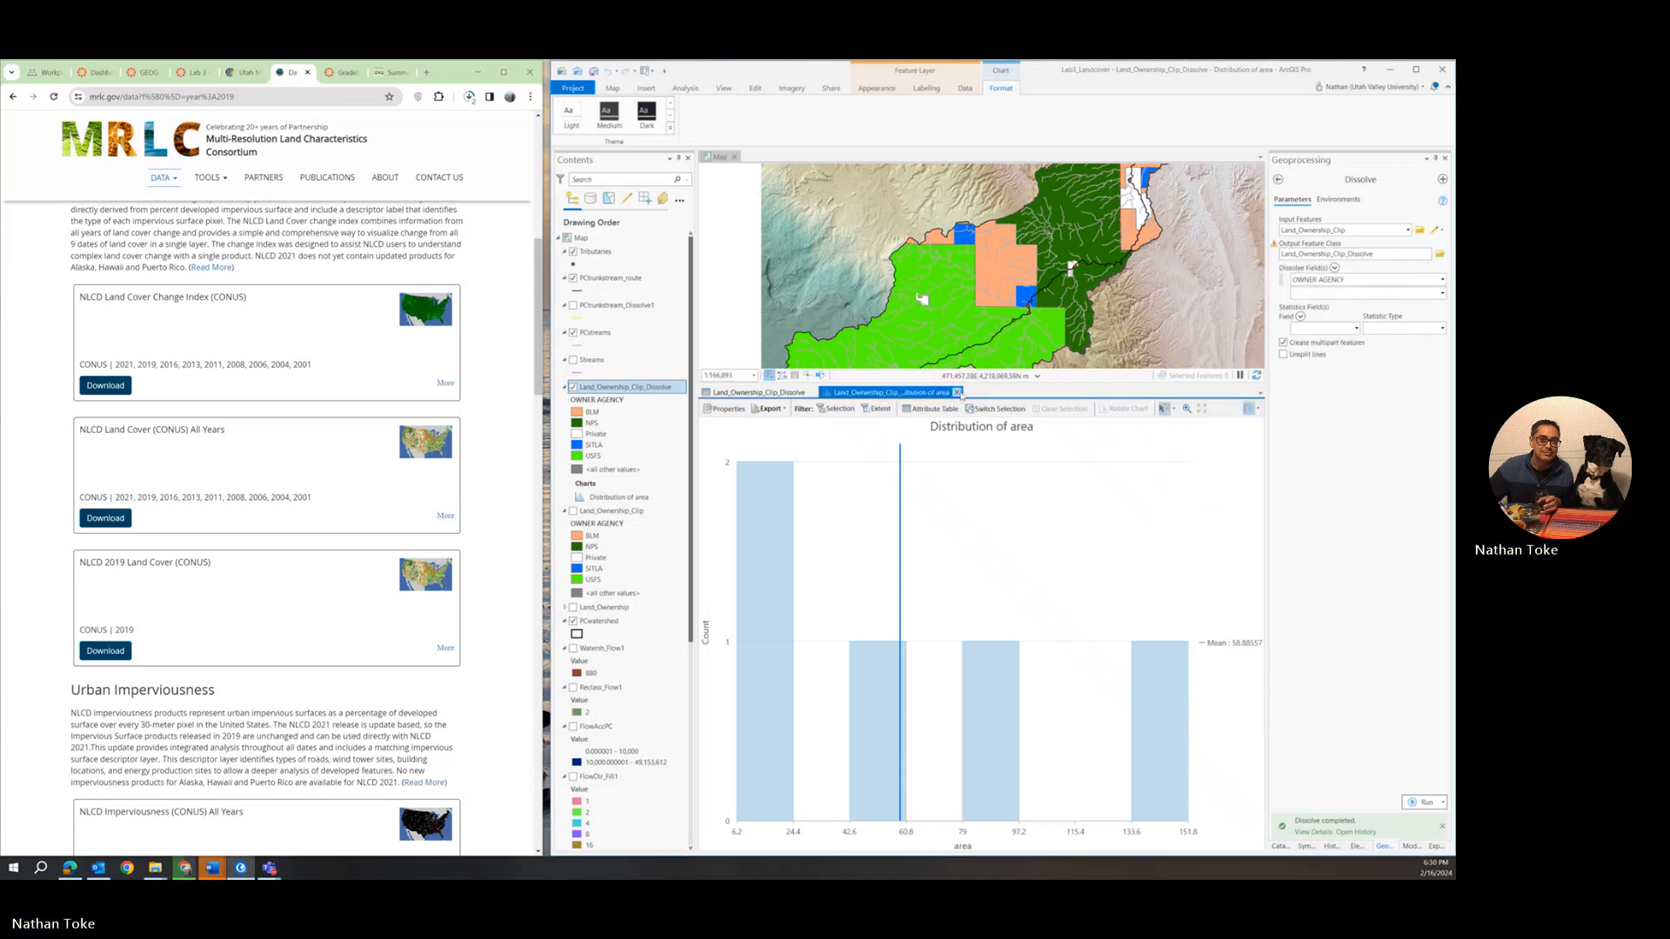
{"action": "left_click", "coordinate": [957, 392]}
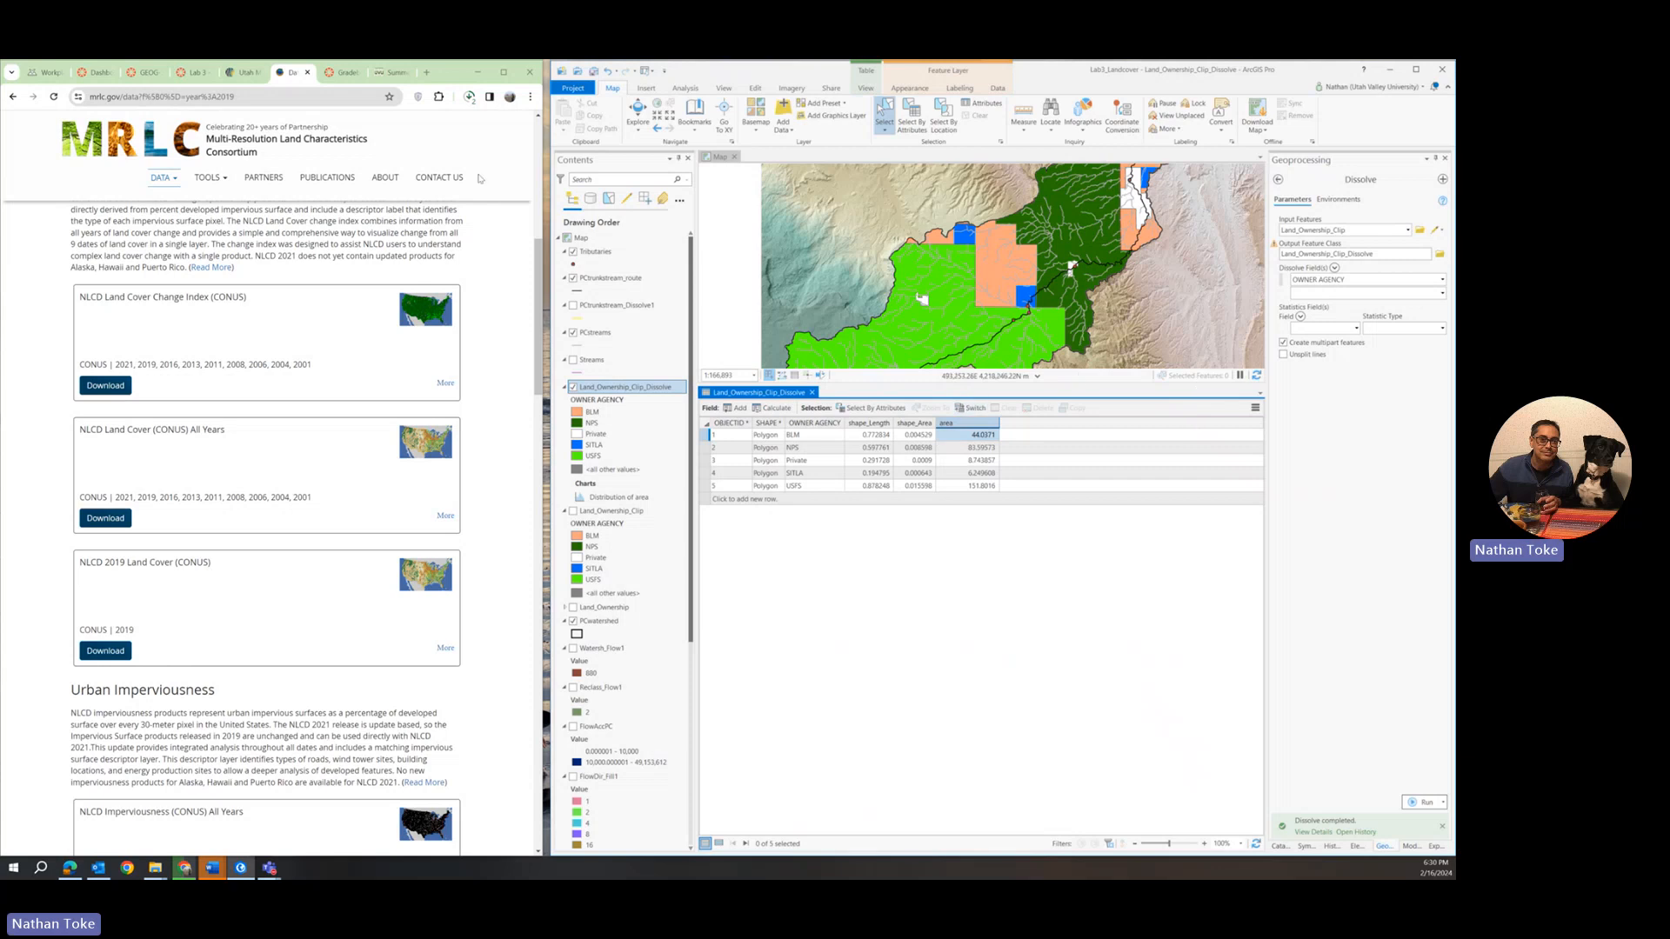
{"action": "left_click", "coordinate": [470, 98]}
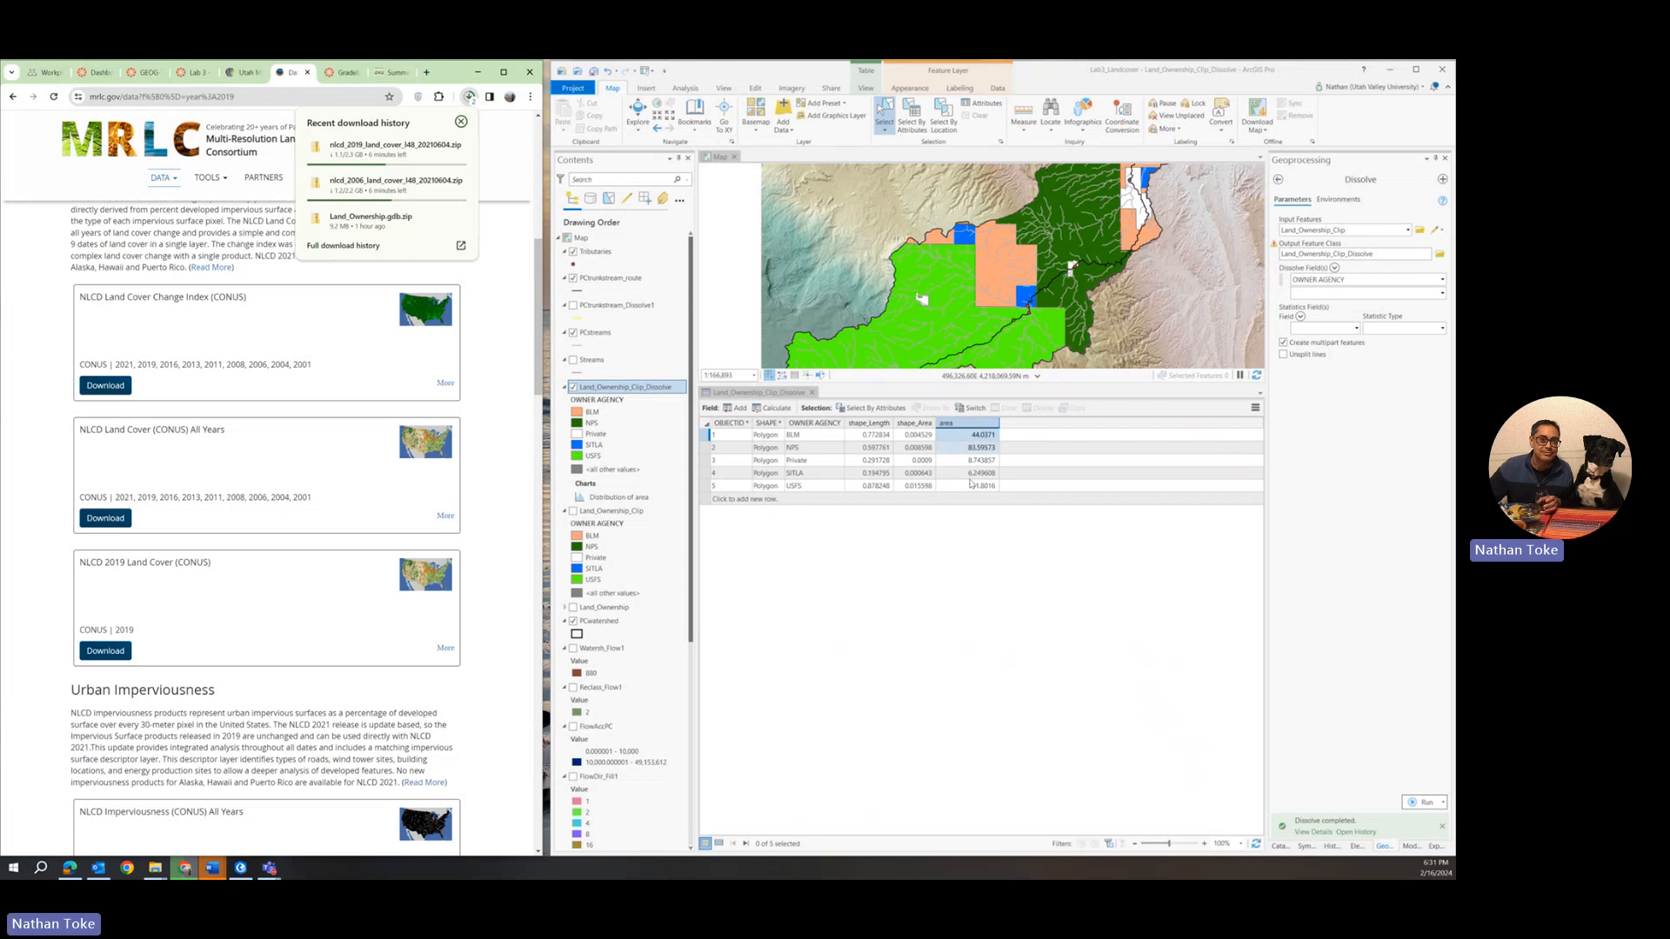
Leave the Dissolve tool for the full geoprocessing toolbox list and enlarge the map view above the attribute table.
{"action": "left_click", "coordinate": [1278, 180]}
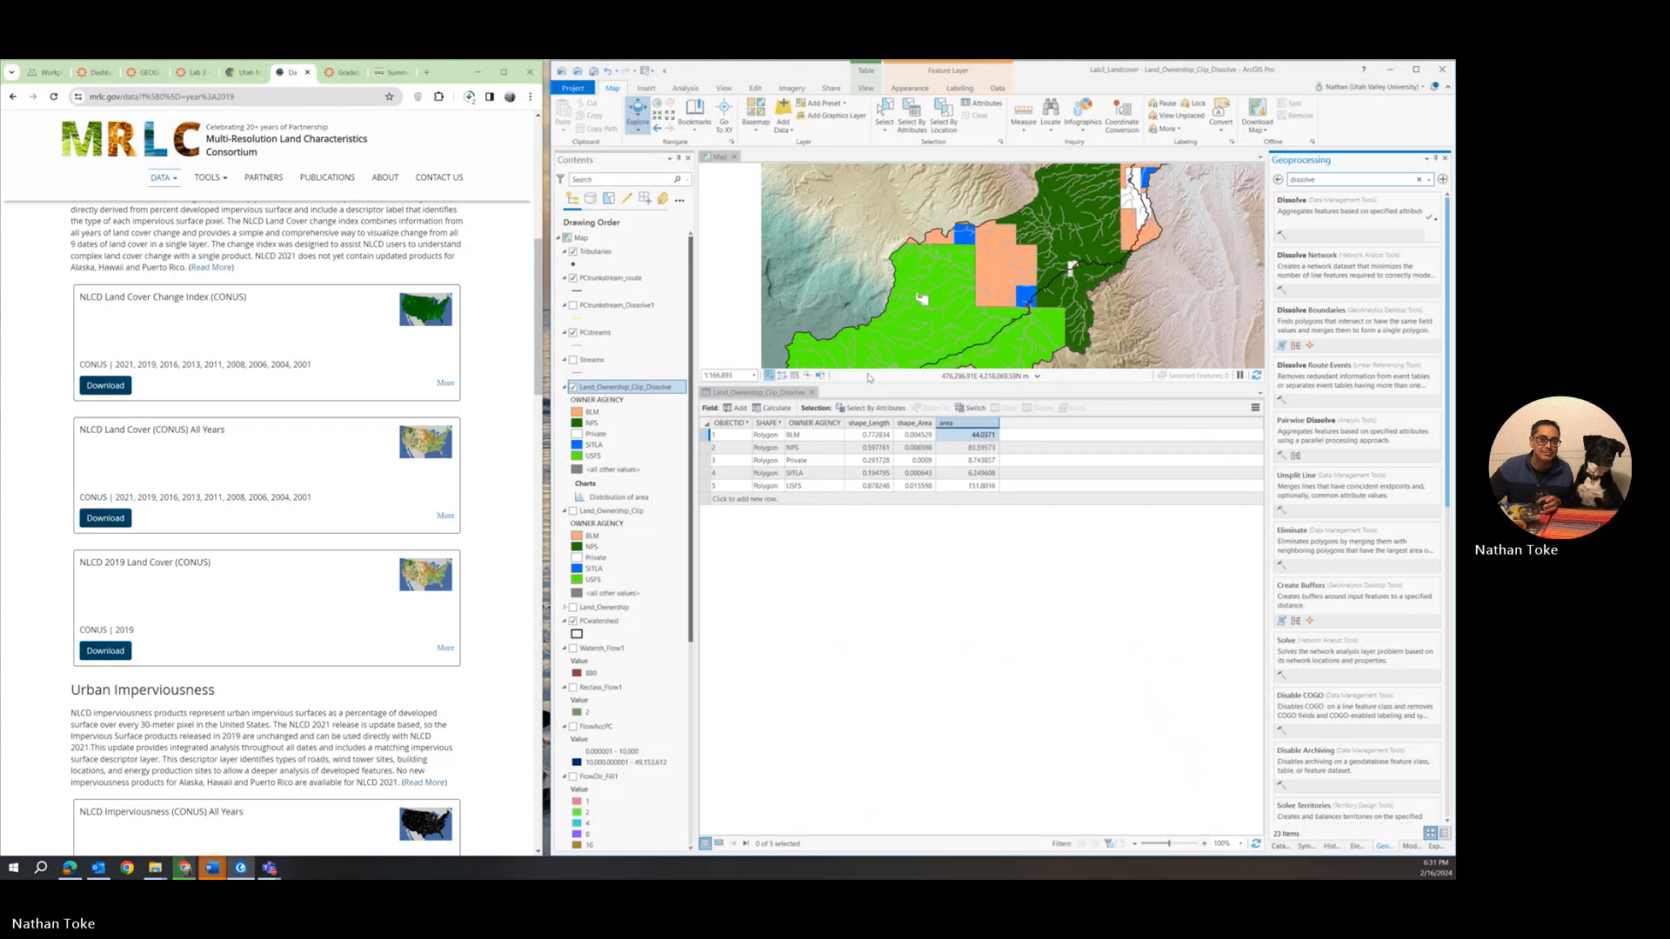
{"action": "left_click_drag", "start_coordinate": [867, 383], "coordinate": [874, 496]}
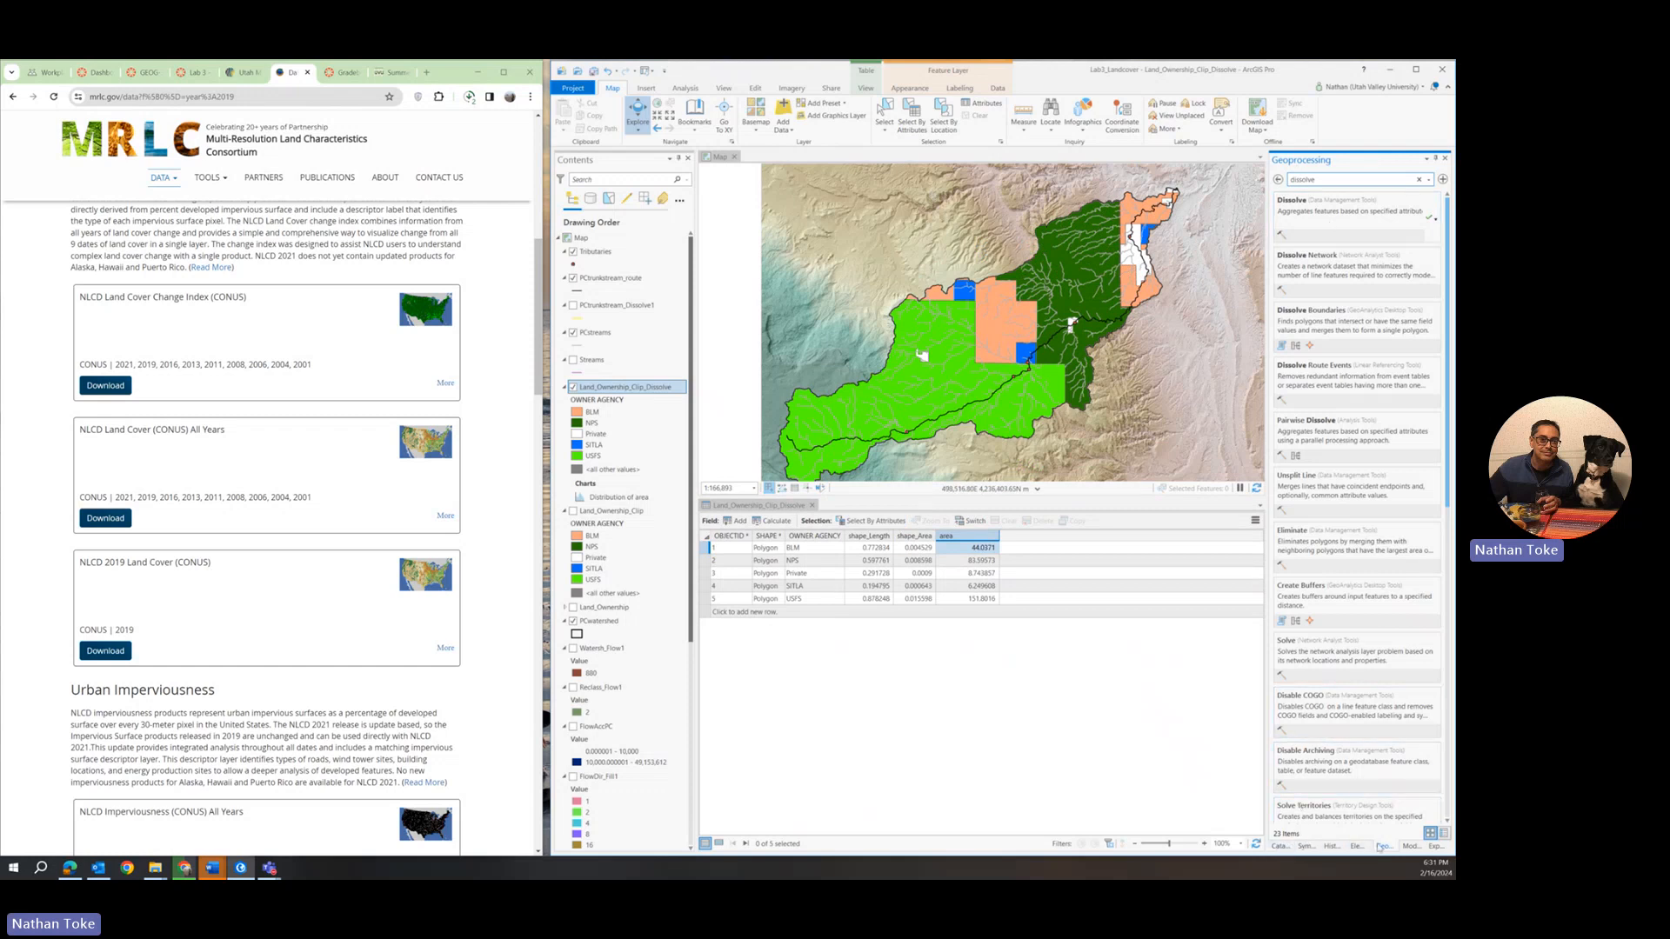
{"action": "left_click", "coordinate": [1278, 180]}
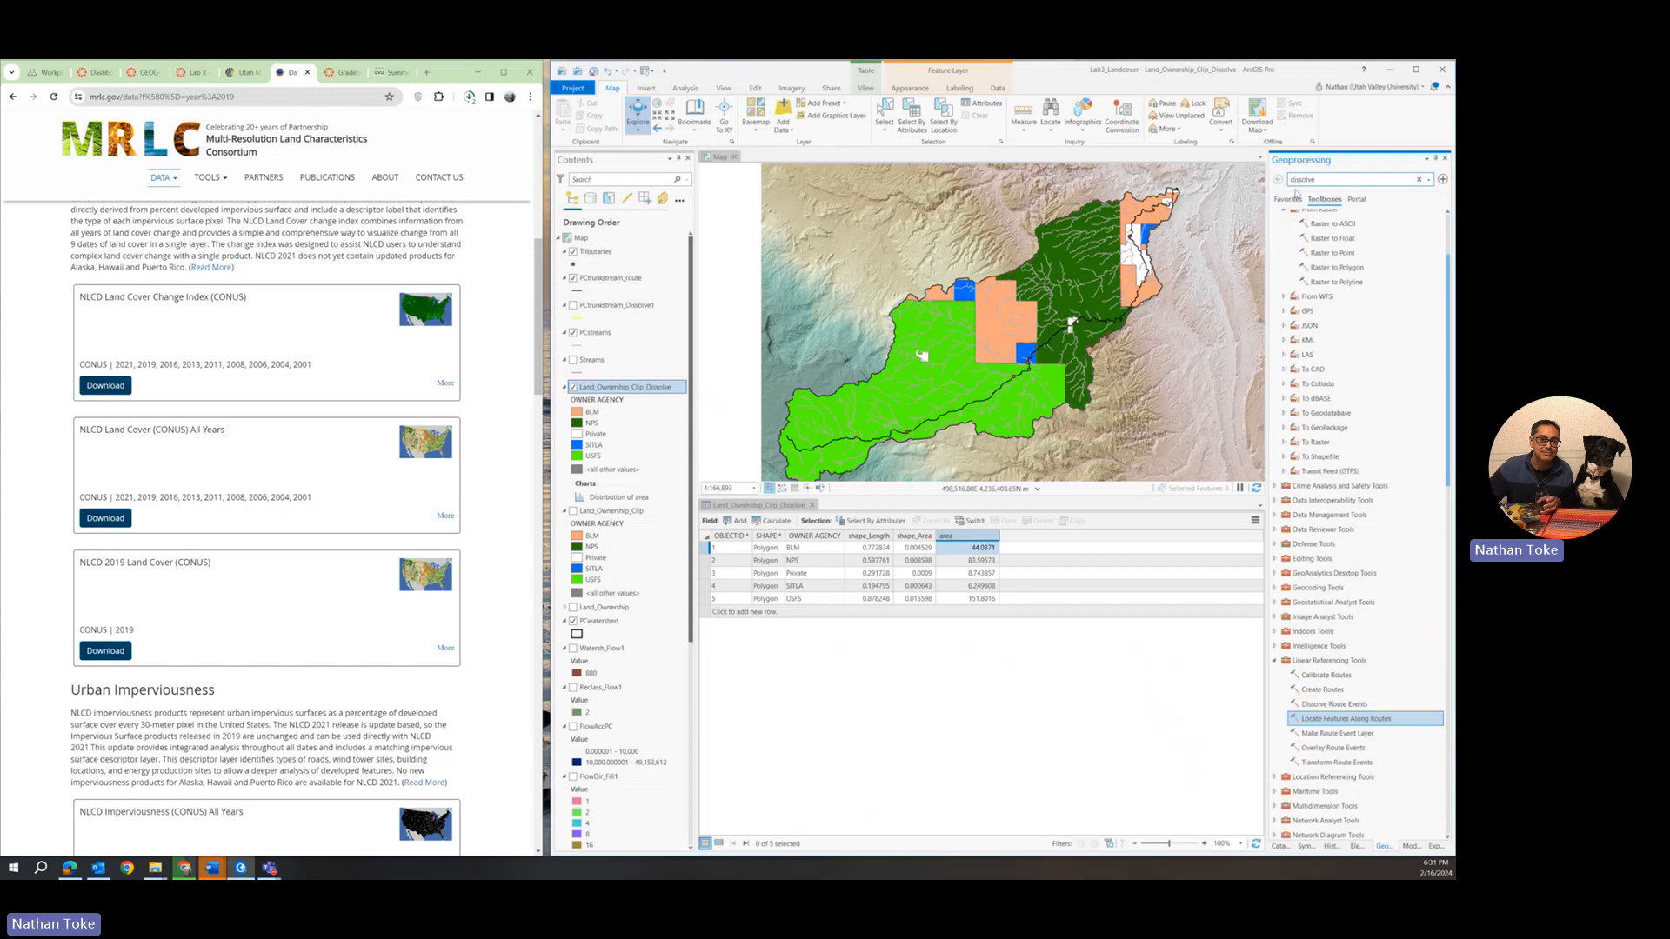
Collapse the expanded Reclass, Surface and Hydrology toolsets and the Spatial Statistics Tools toolbox in the toolbox list.
{"action": "scroll", "coordinate": [1349, 589], "scroll_direction": "down", "scroll_amount": 1}
{"action": "scroll", "coordinate": [1349, 590], "scroll_direction": "down", "scroll_amount": 10}
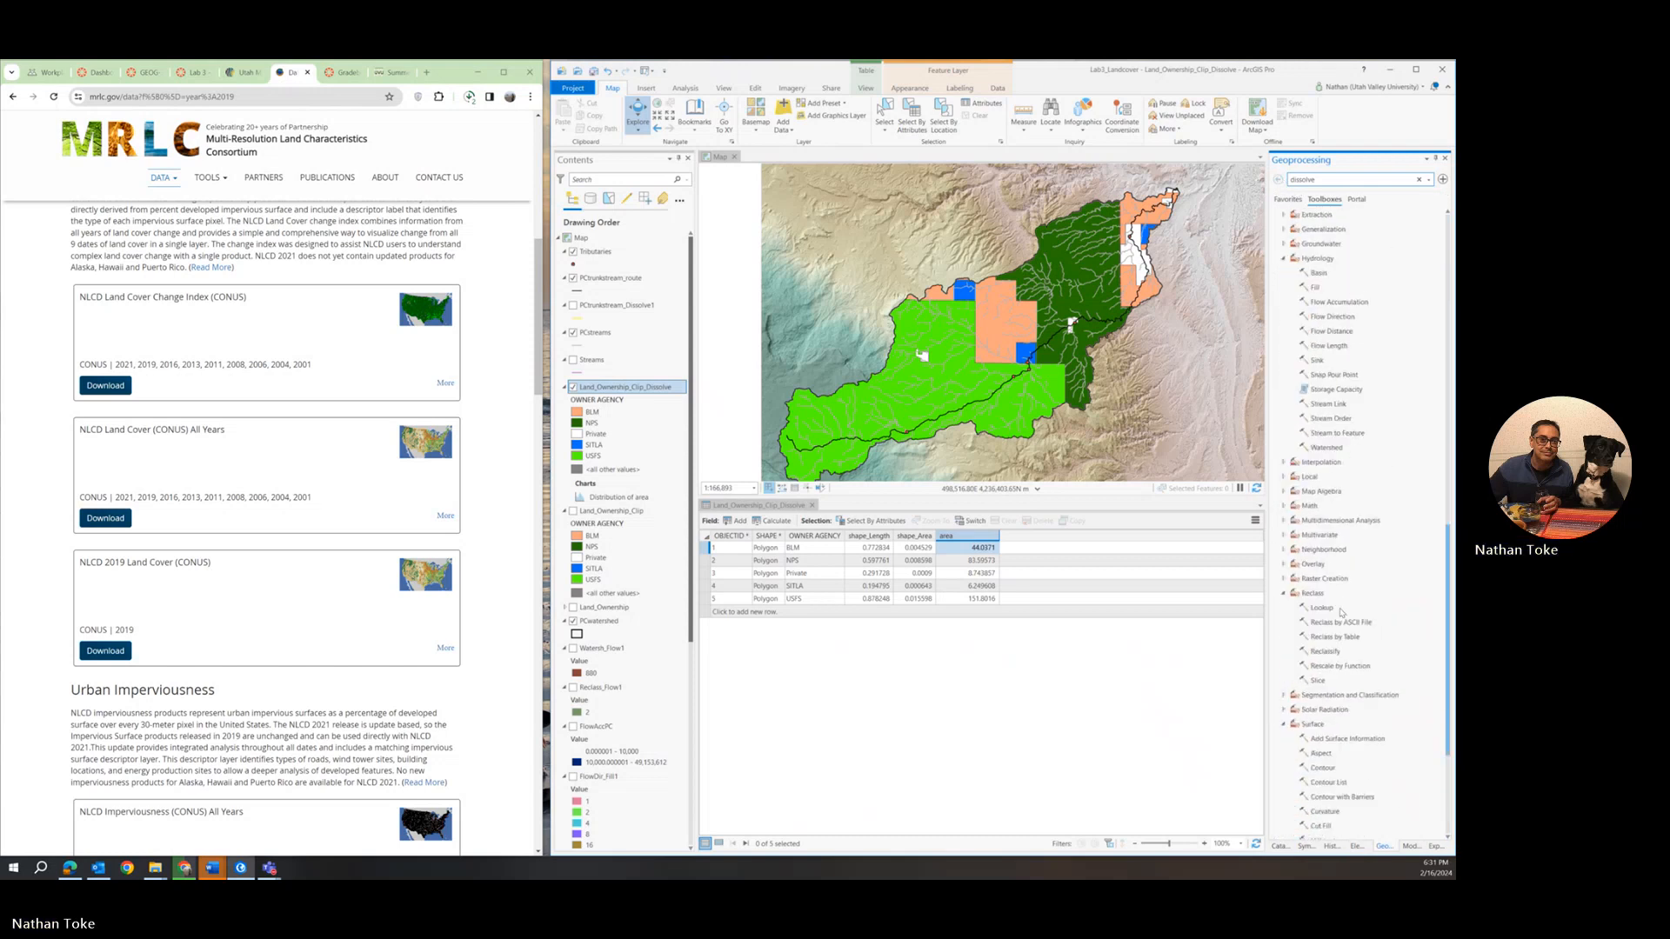
{"action": "scroll", "coordinate": [1340, 612], "scroll_direction": "down", "scroll_amount": 2}
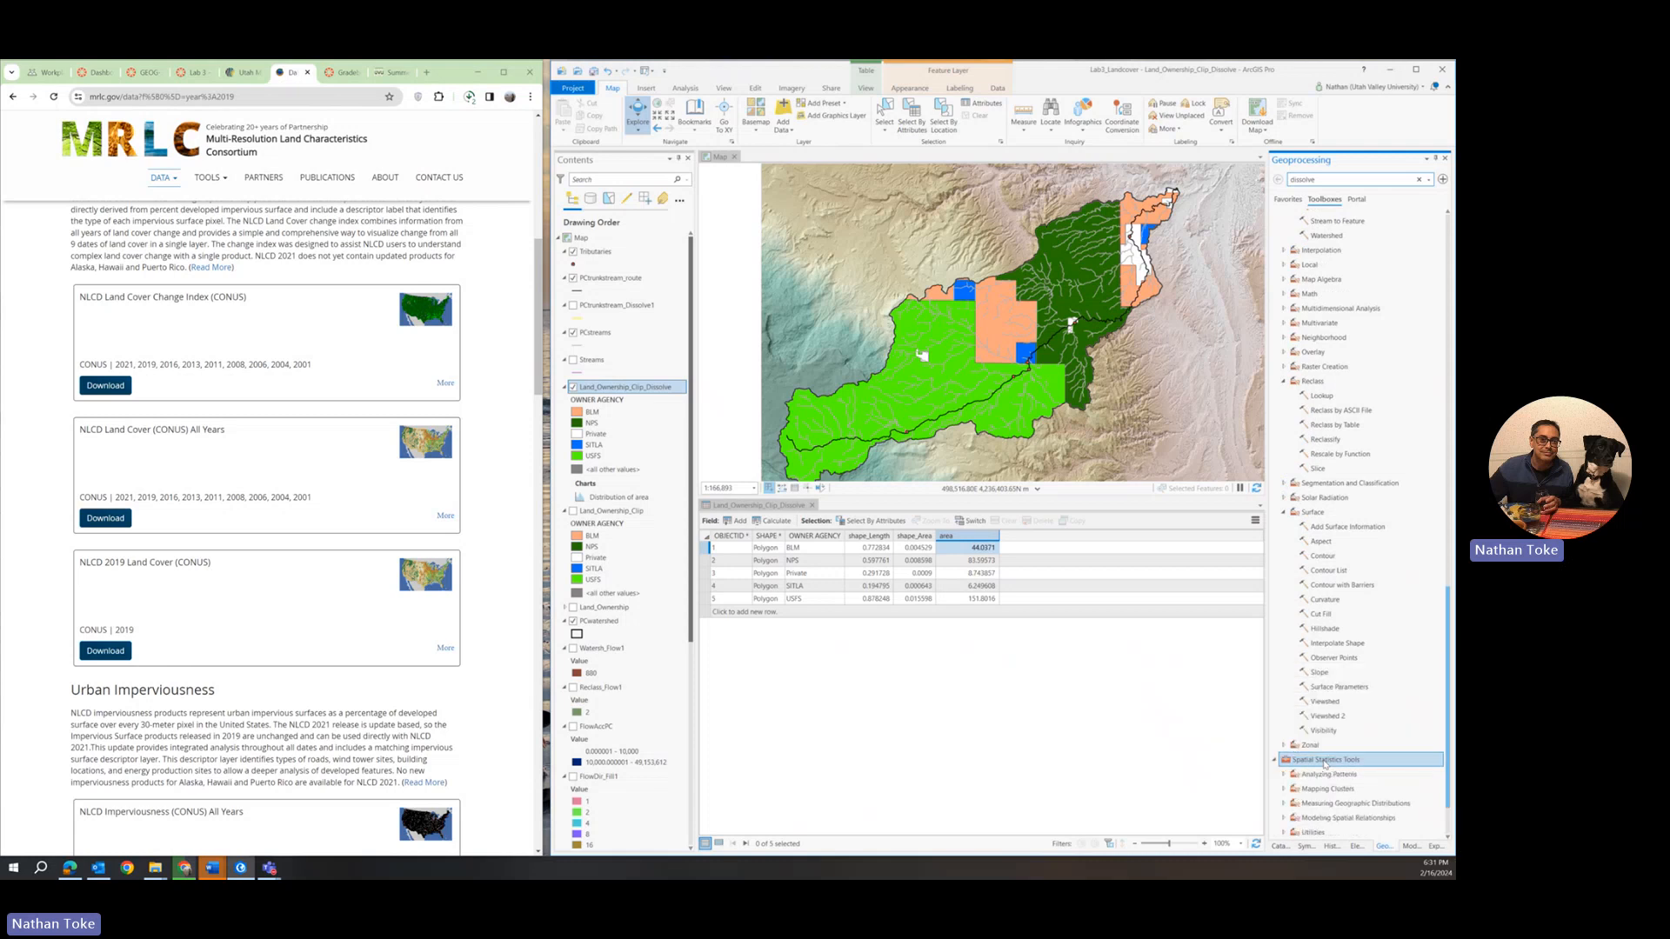
{"action": "left_click", "coordinate": [1323, 762]}
{"action": "scroll", "coordinate": [1326, 756], "scroll_direction": "up", "scroll_amount": 3}
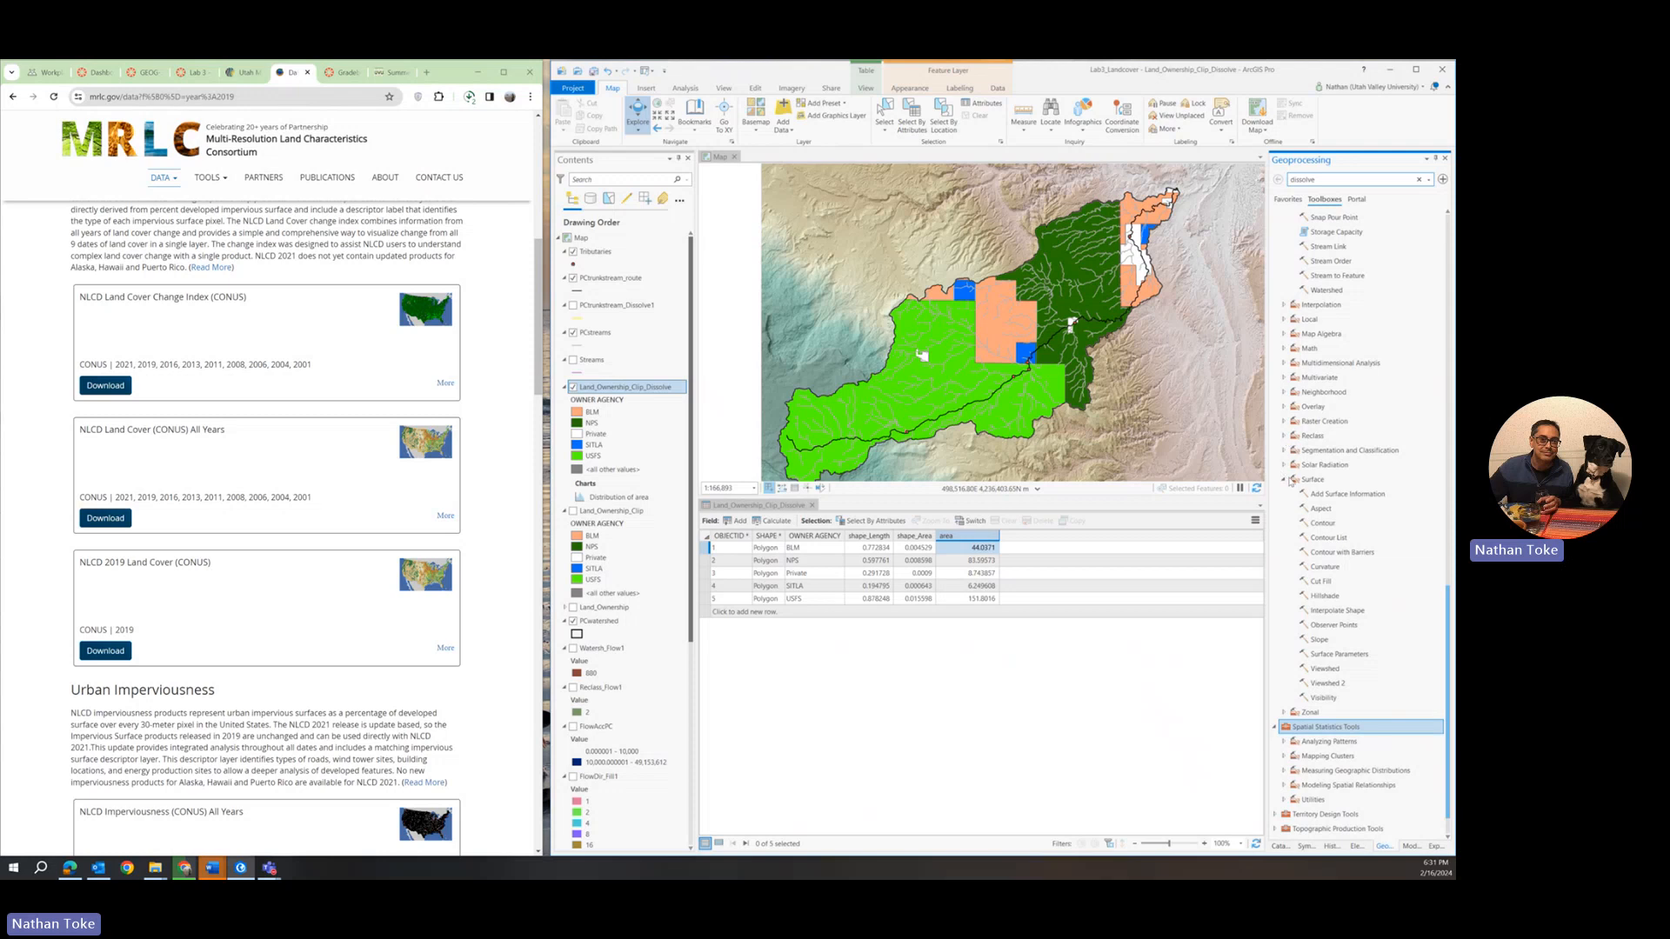
{"action": "left_click", "coordinate": [1284, 479]}
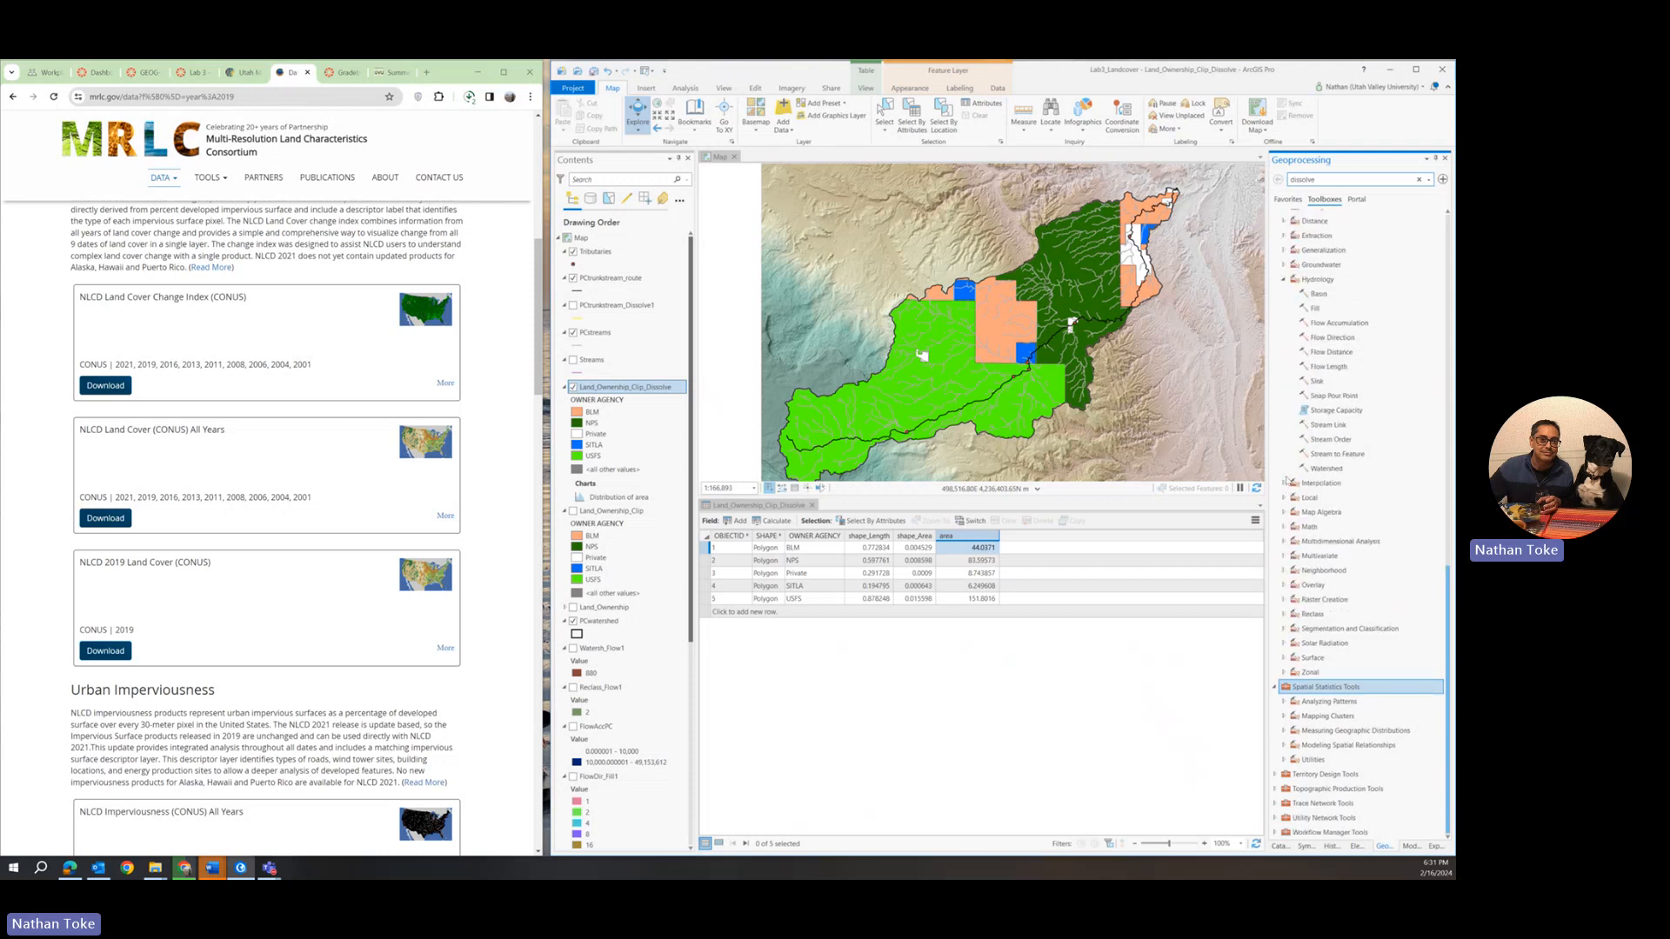
{"action": "left_click", "coordinate": [1277, 687]}
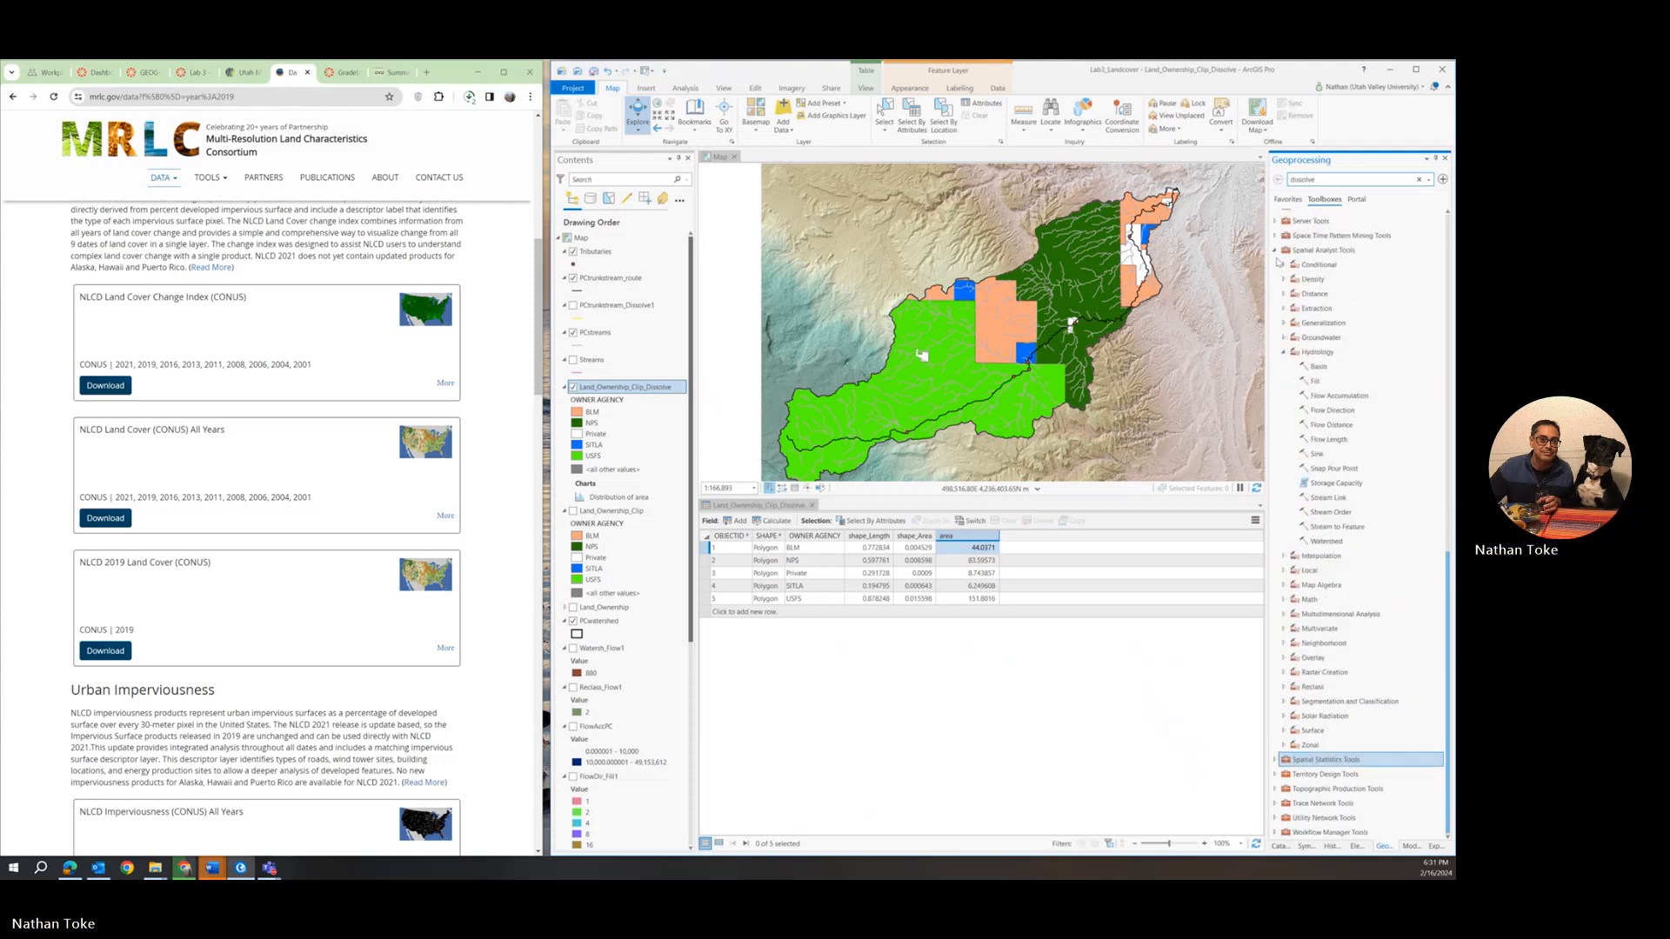
{"action": "left_click", "coordinate": [1285, 352]}
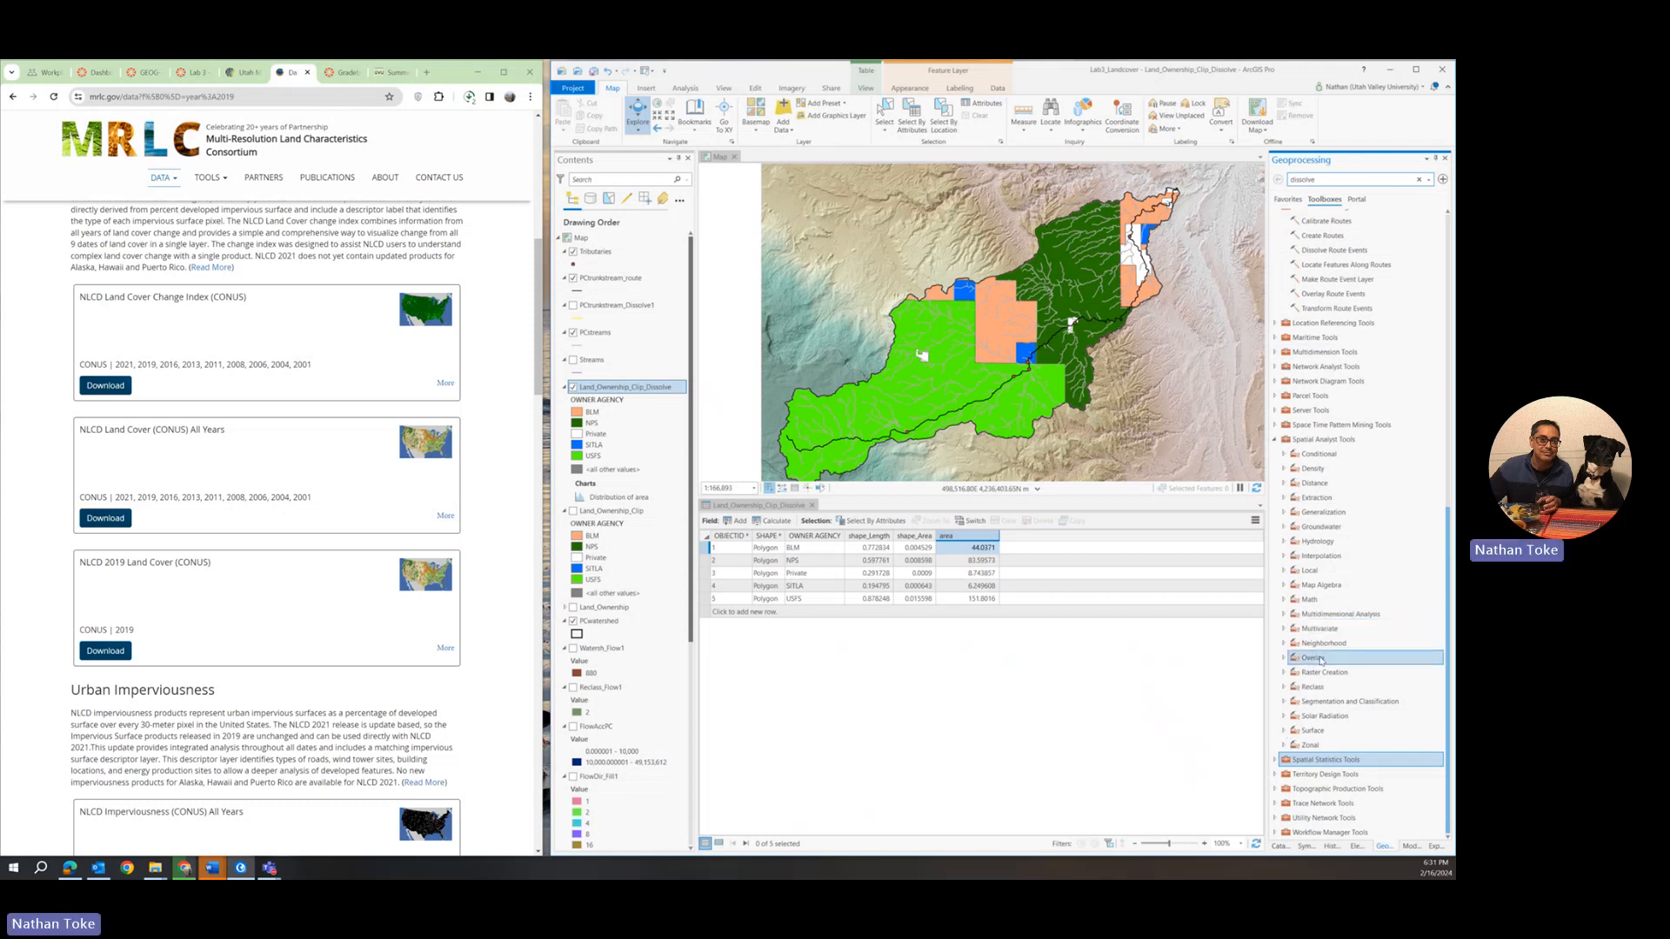
Open the Zonal Statistics as Table tool from the Zonal toolset of Spatial Analyst Tools.
{"action": "double_click", "coordinate": [1315, 630]}
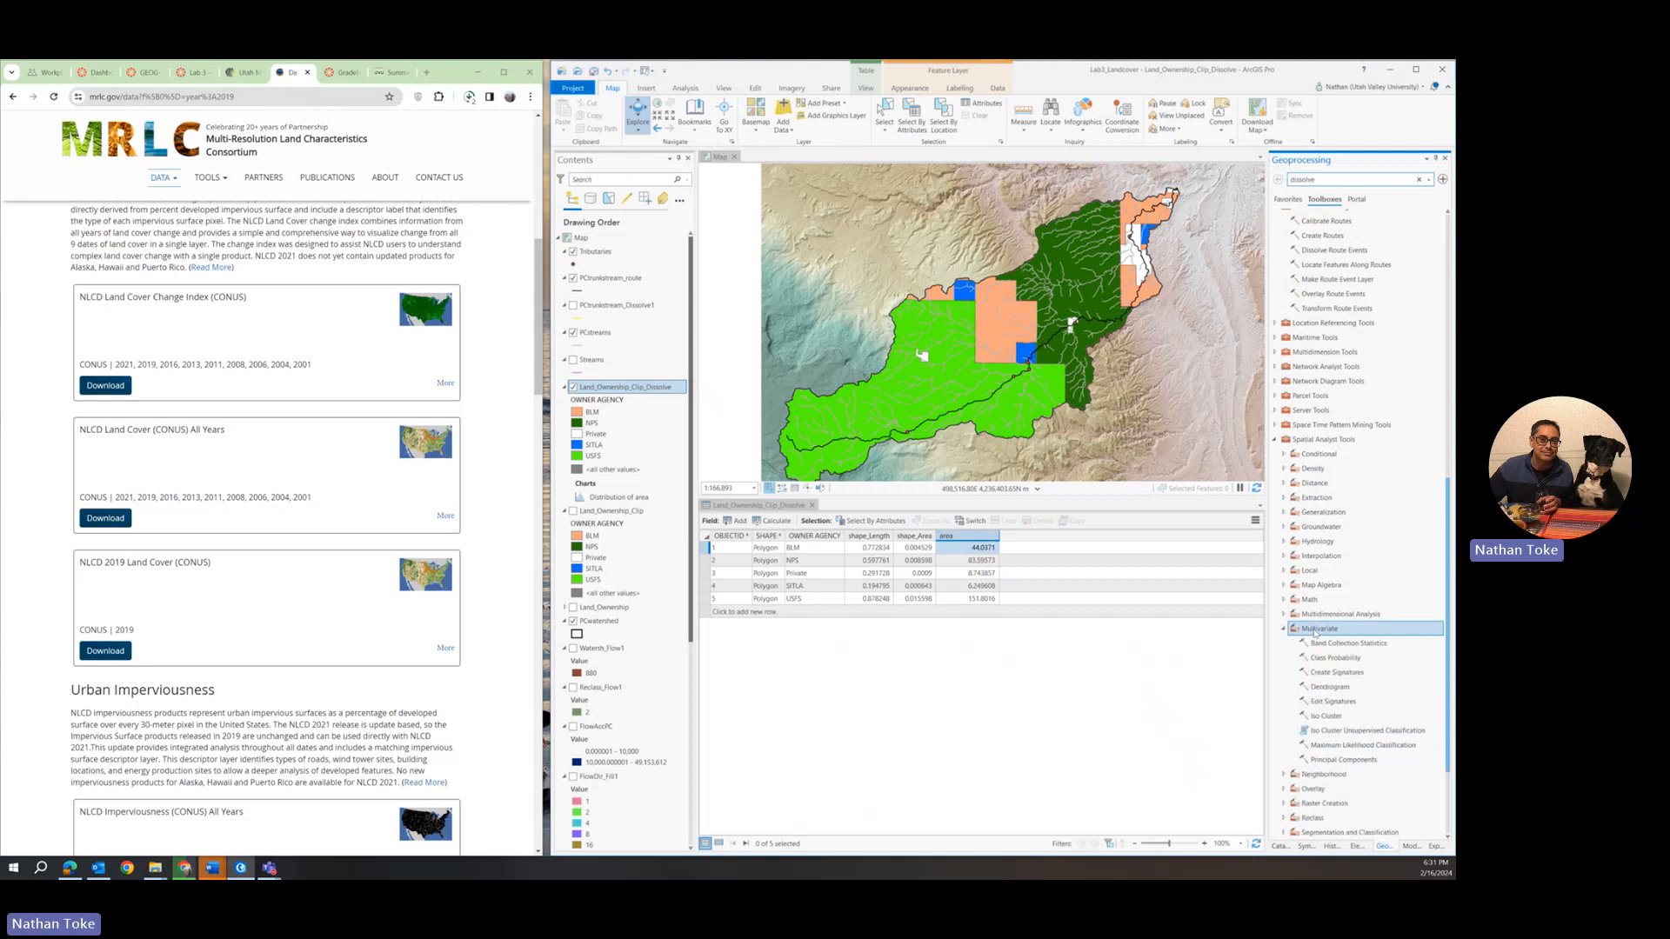
{"action": "double_click", "coordinate": [1314, 629]}
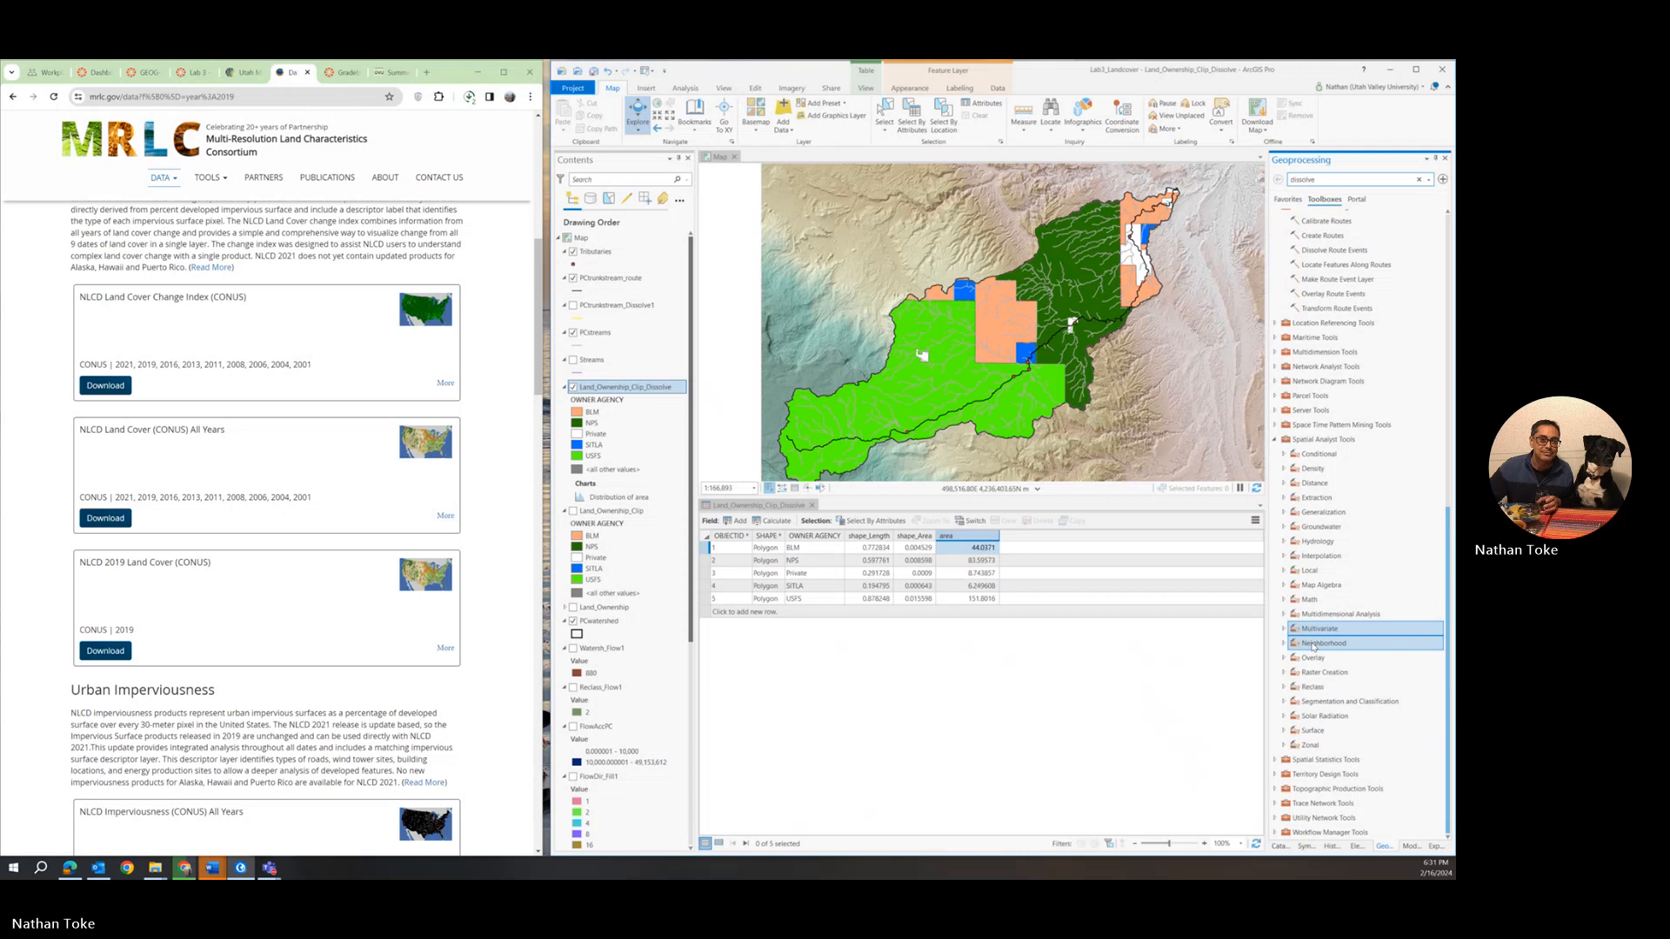
{"action": "double_click", "coordinate": [1309, 745]}
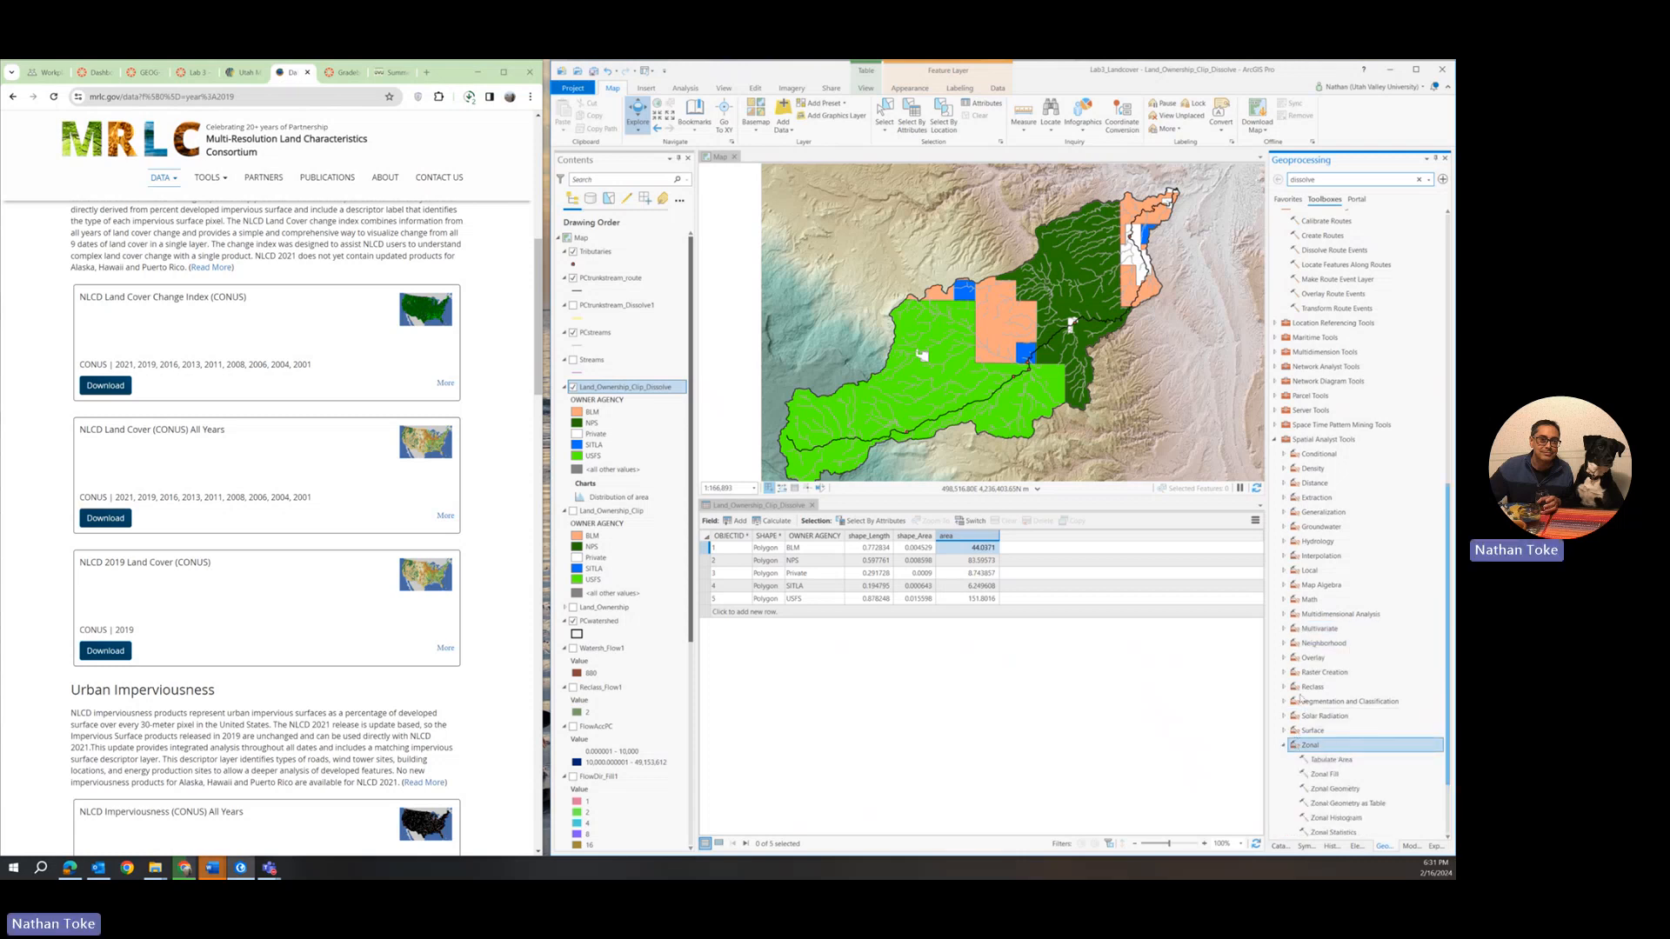
{"action": "scroll", "coordinate": [1300, 698], "scroll_direction": "down", "scroll_amount": 3}
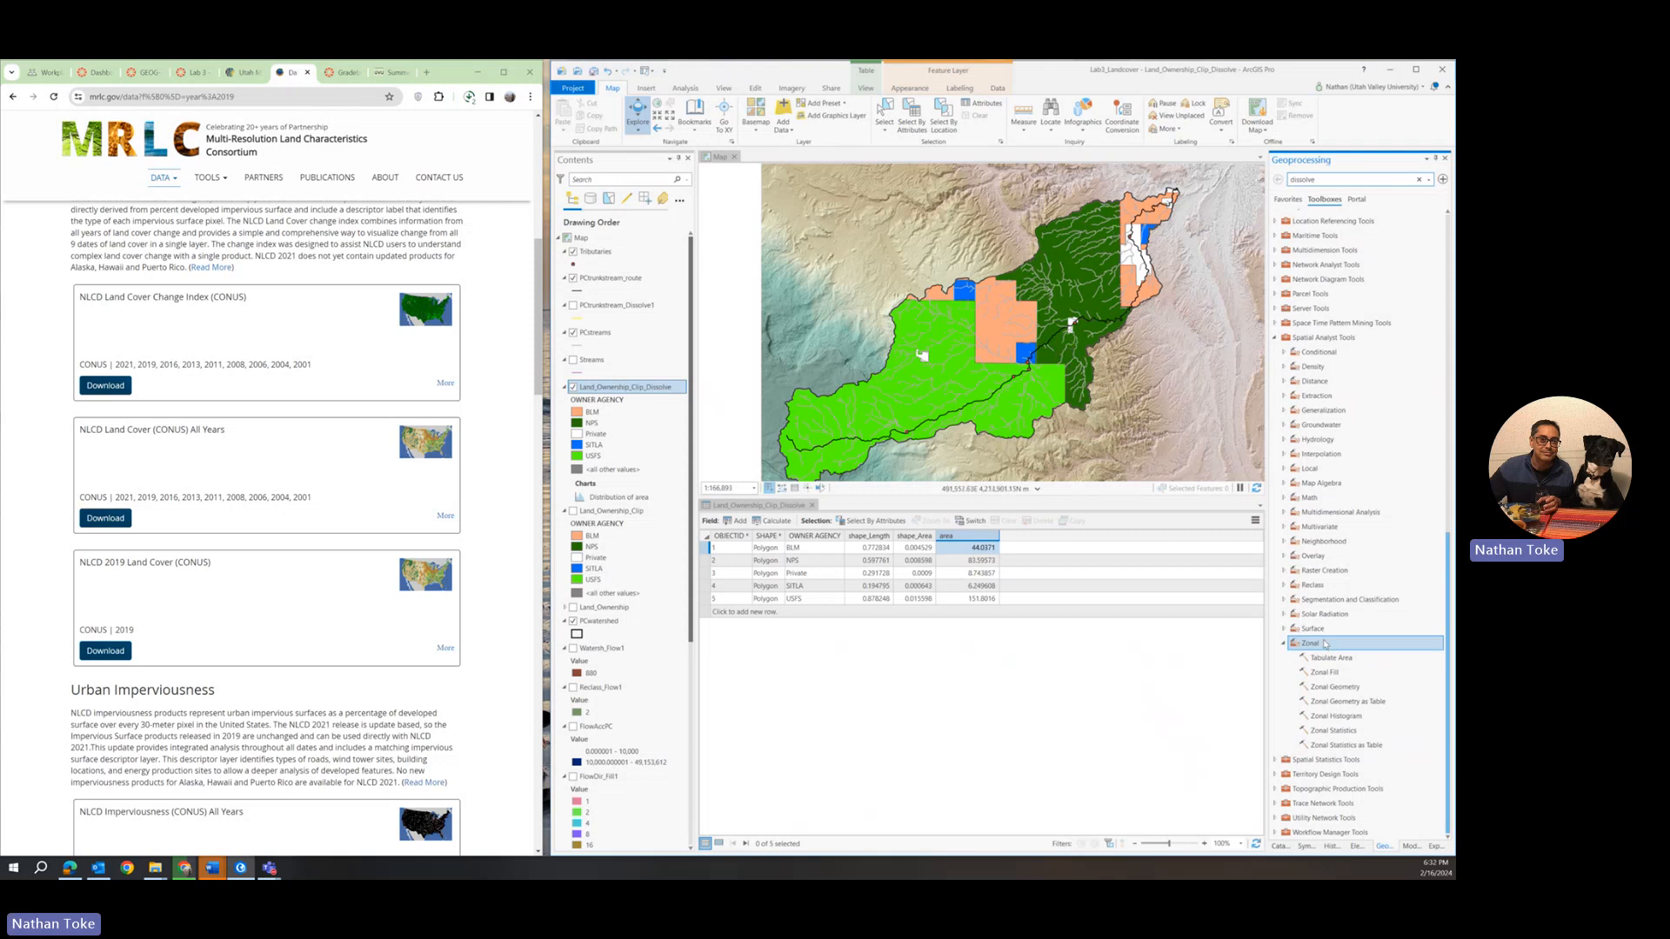
{"action": "double_click", "coordinate": [1335, 745]}
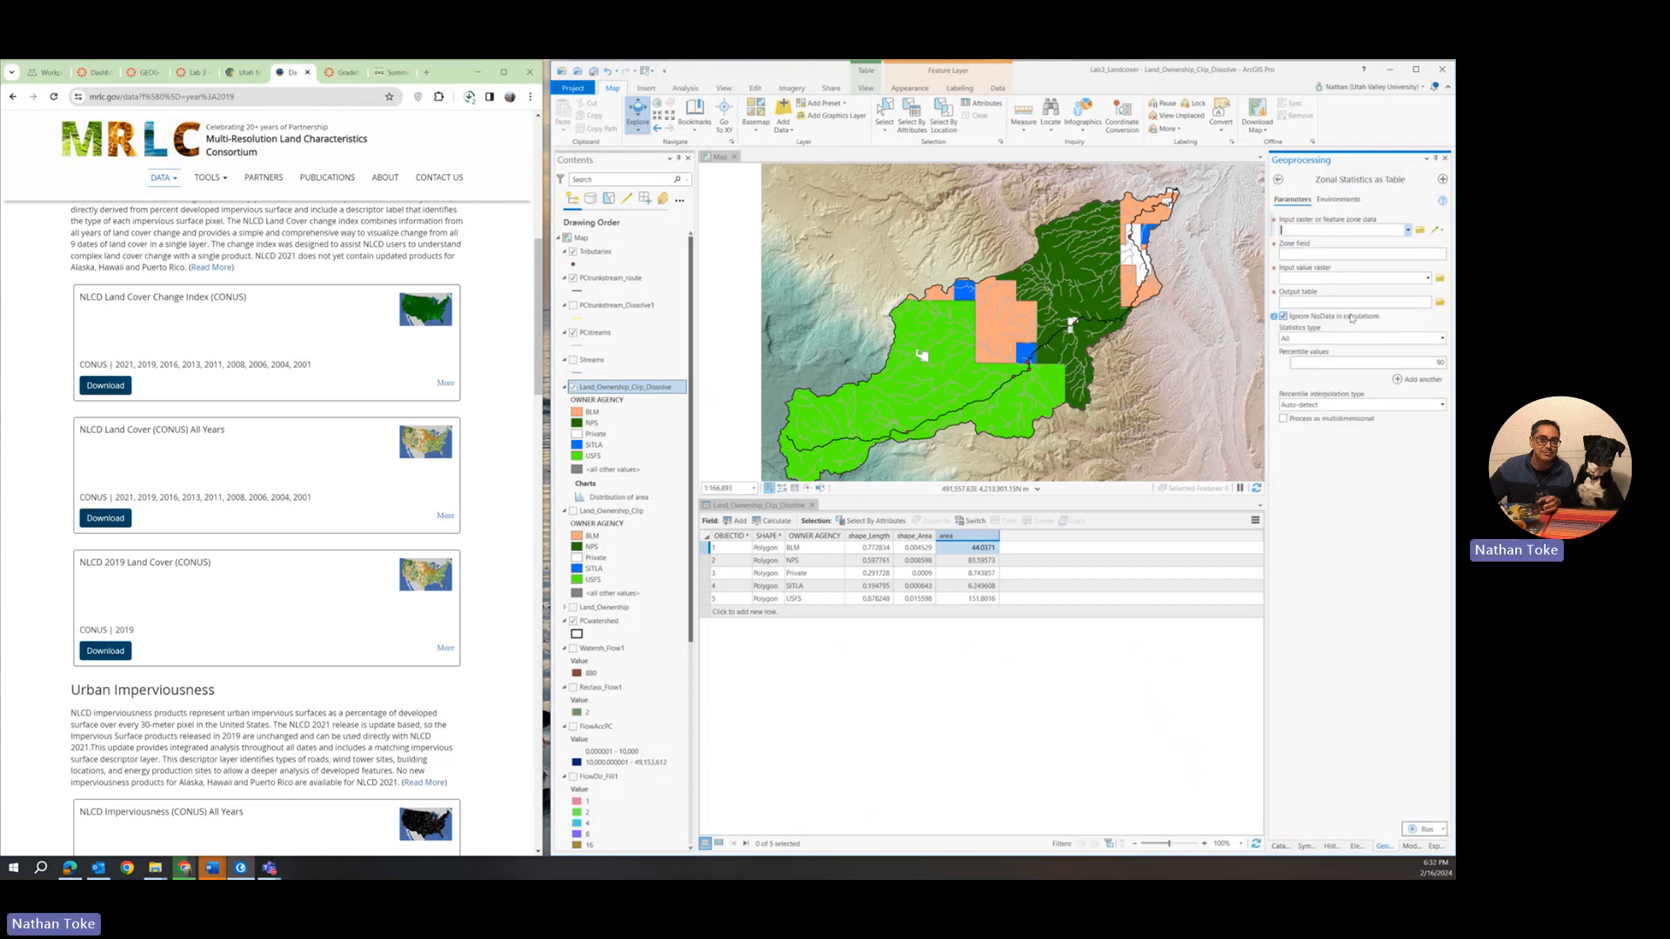
Run Zonal Statistics as Table with Land_Ownership_Clip_Dissolve as zones, OWNER AGENCY as zone field and Fill_pleasan1 as value raster, calculating all statistics.
{"action": "left_click", "coordinate": [1408, 231]}
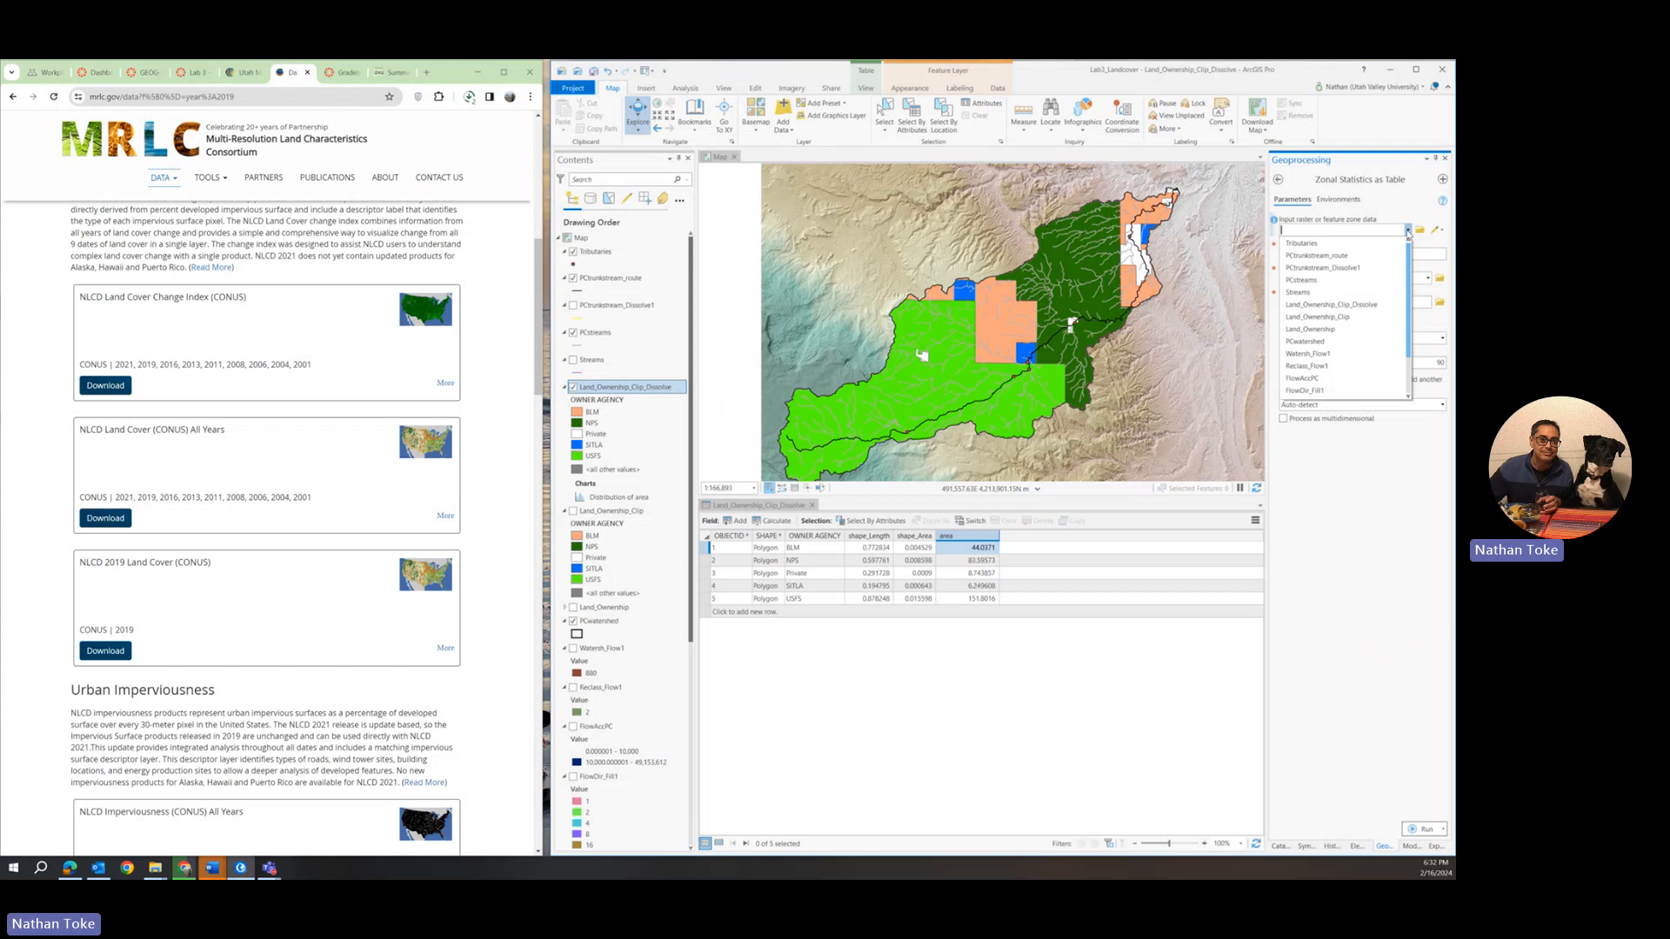
{"action": "left_click", "coordinate": [1411, 219]}
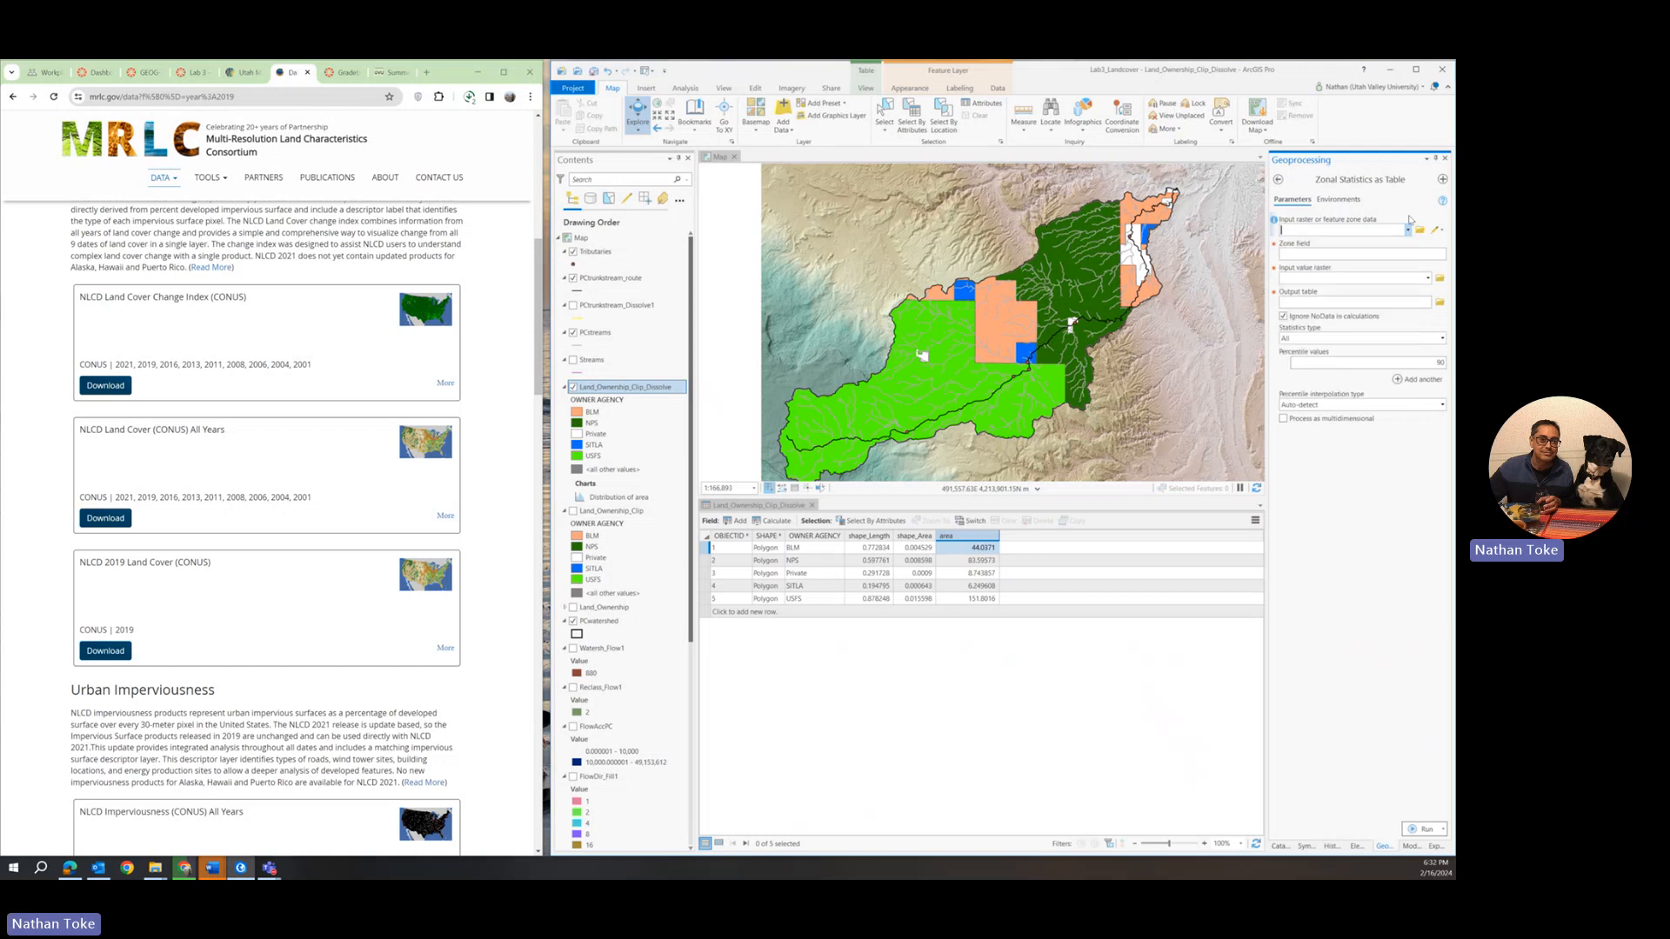
{"action": "left_click", "coordinate": [1409, 230]}
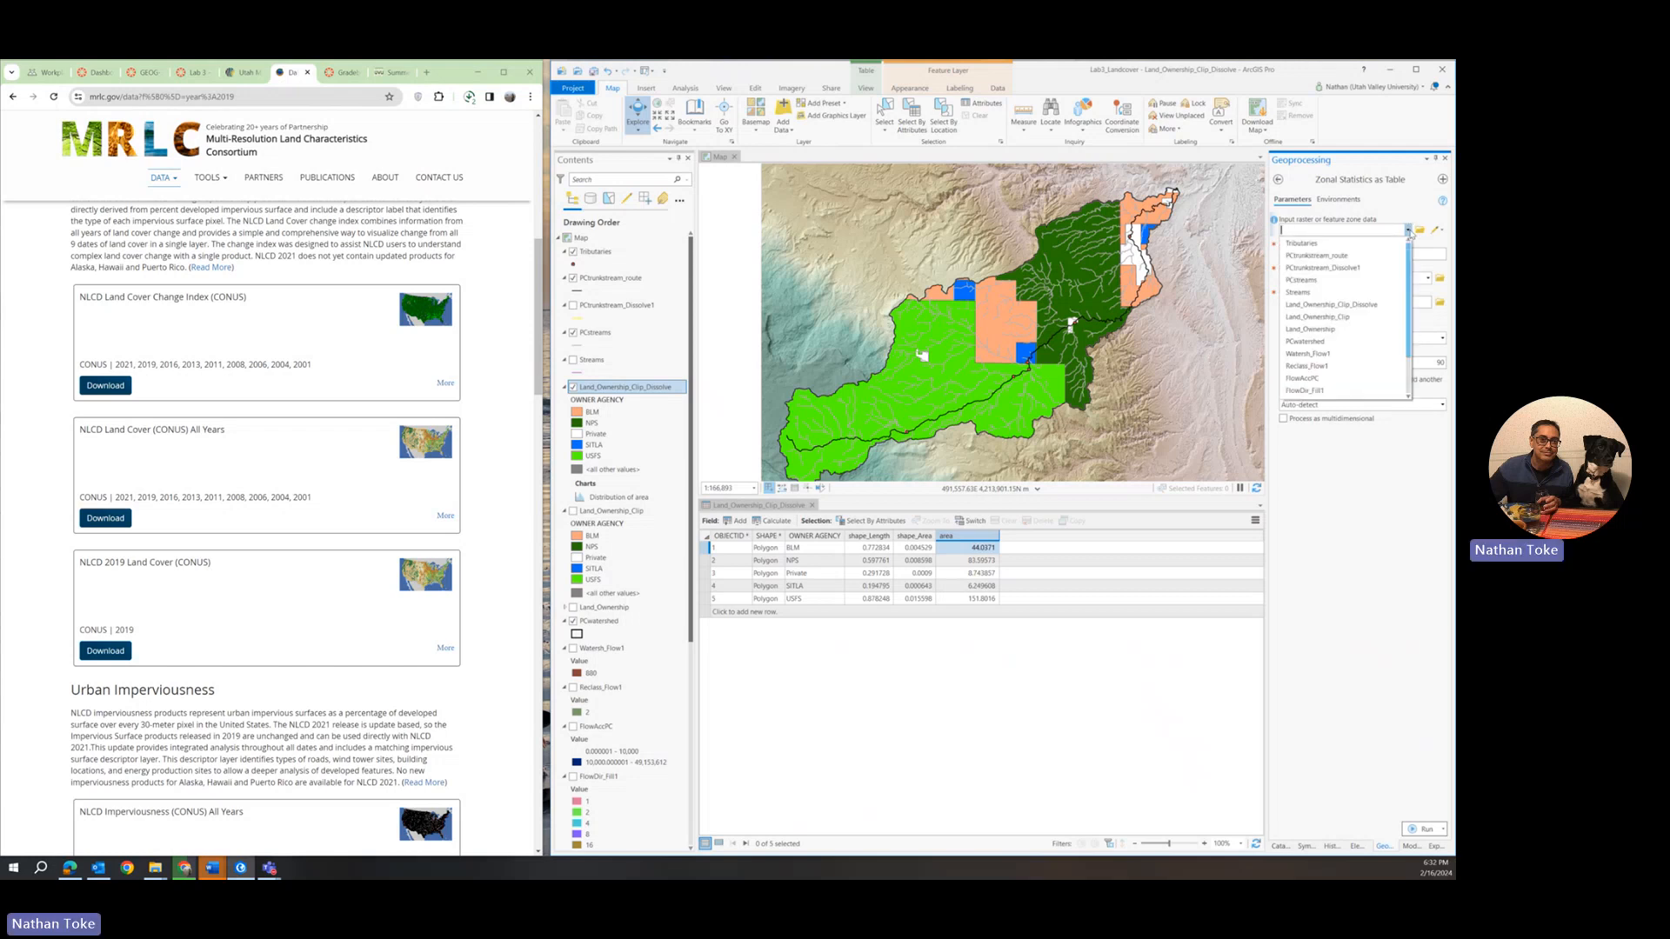
{"action": "left_click", "coordinate": [1336, 304]}
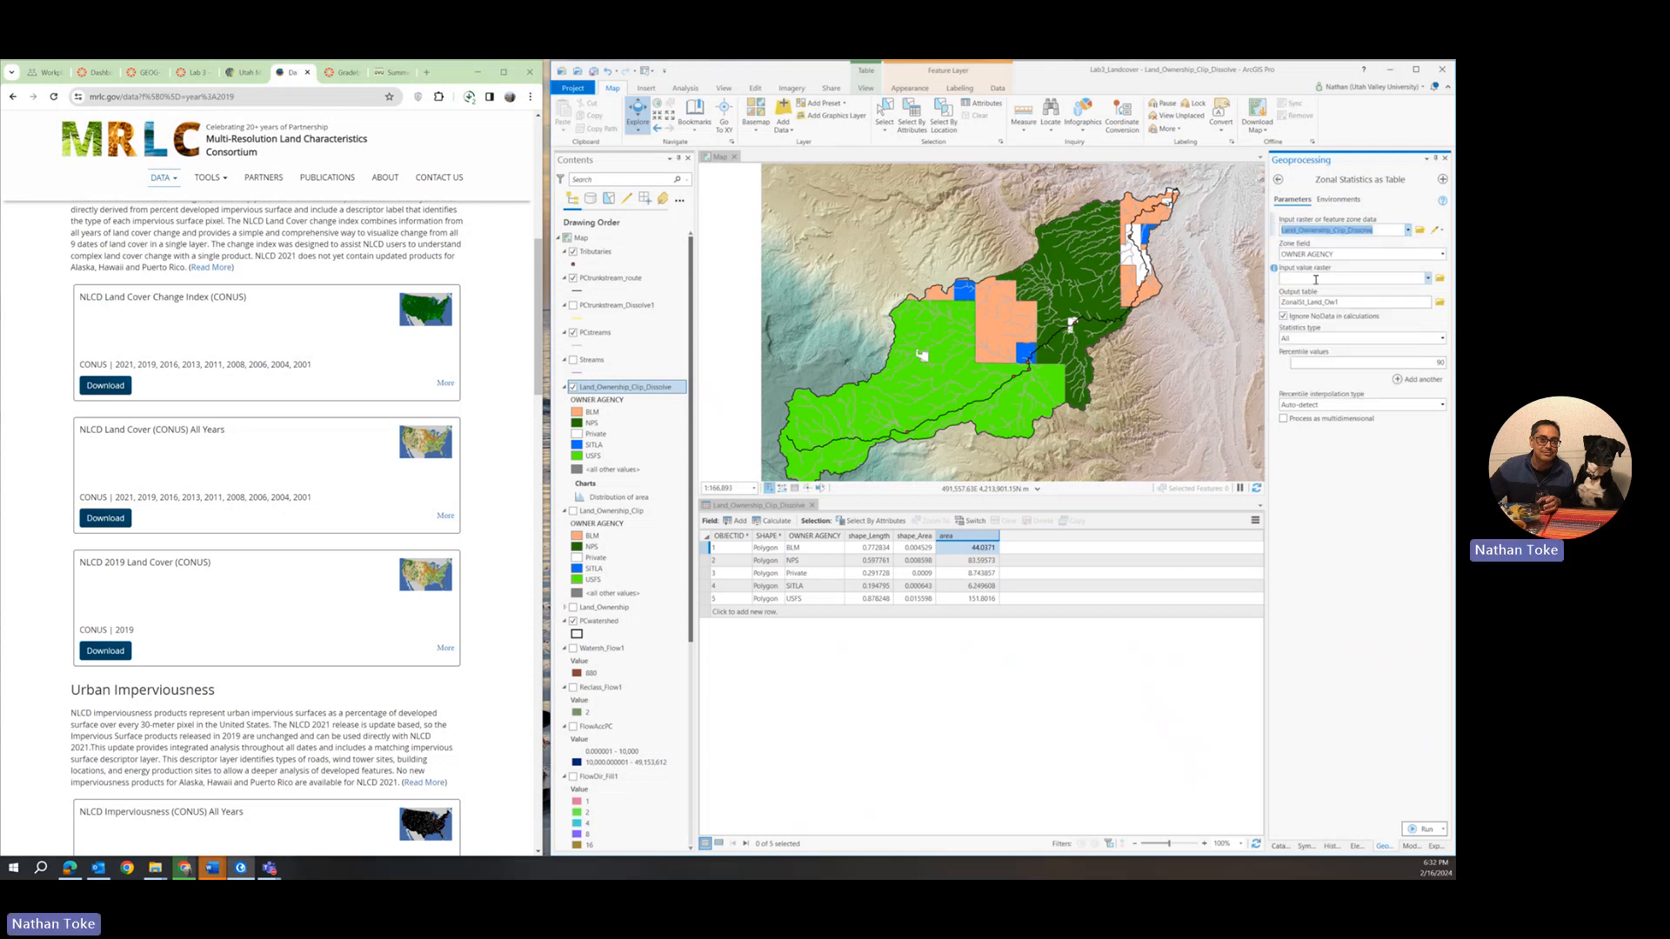
{"action": "left_click", "coordinate": [1428, 279]}
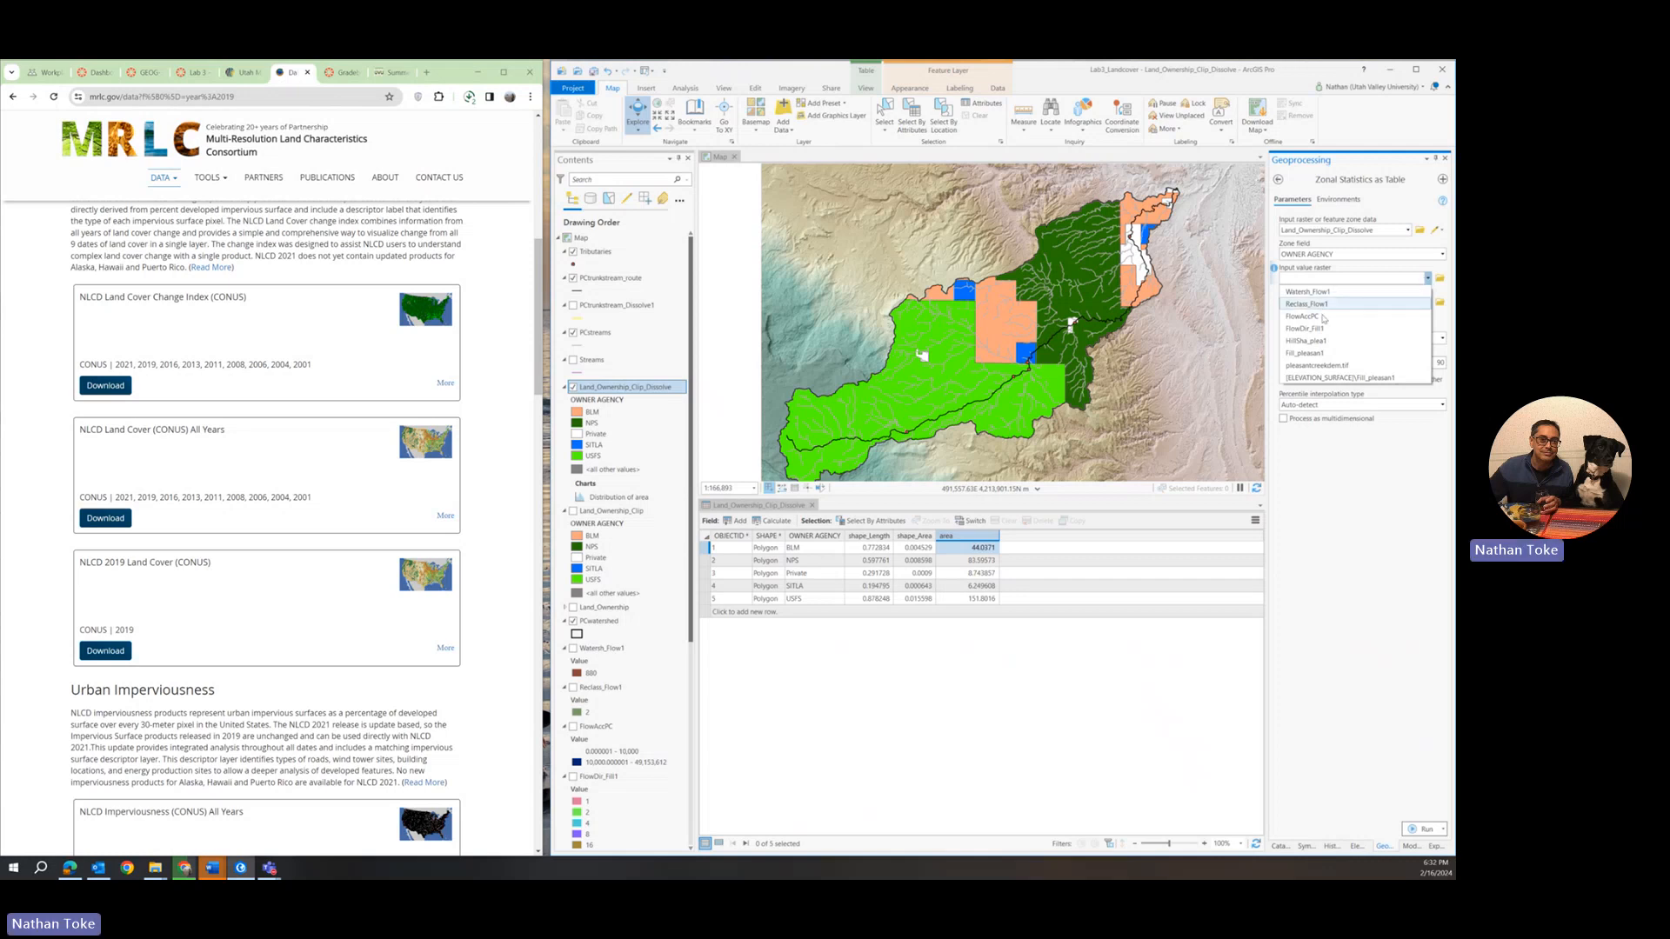
{"action": "left_click", "coordinate": [1307, 355]}
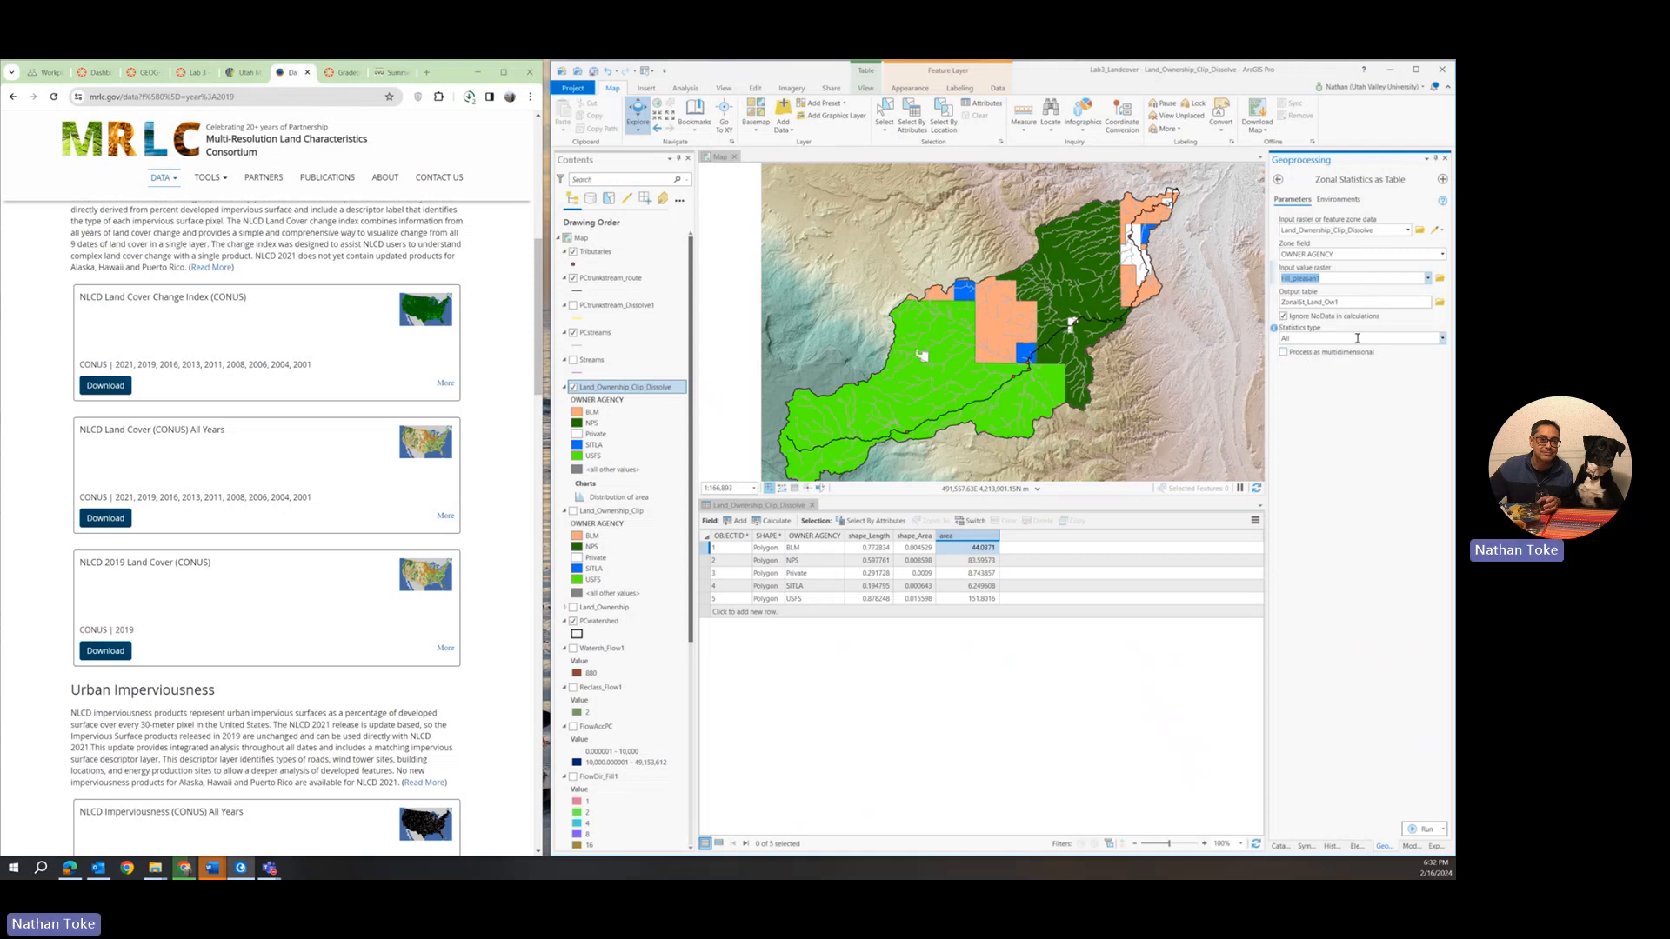
{"action": "left_click", "coordinate": [1423, 829]}
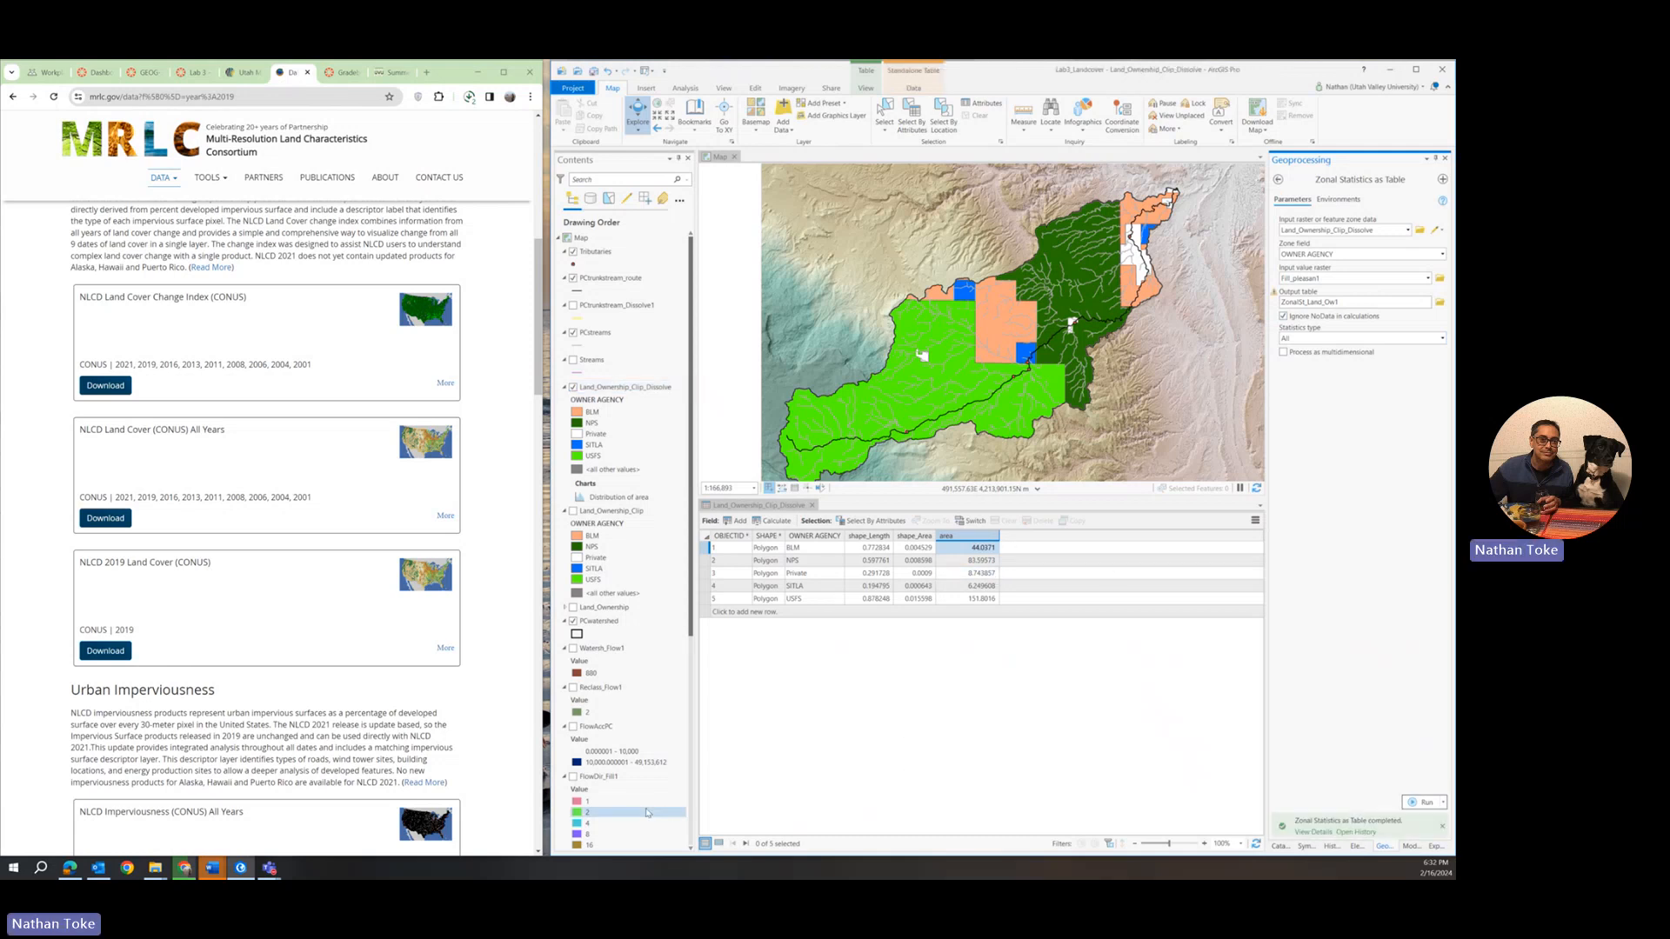
Open the new zonal statistics output table listed among the standalone tables.
{"action": "scroll", "coordinate": [631, 787], "scroll_direction": "down", "scroll_amount": 3}
{"action": "scroll", "coordinate": [632, 787], "scroll_direction": "down", "scroll_amount": 3}
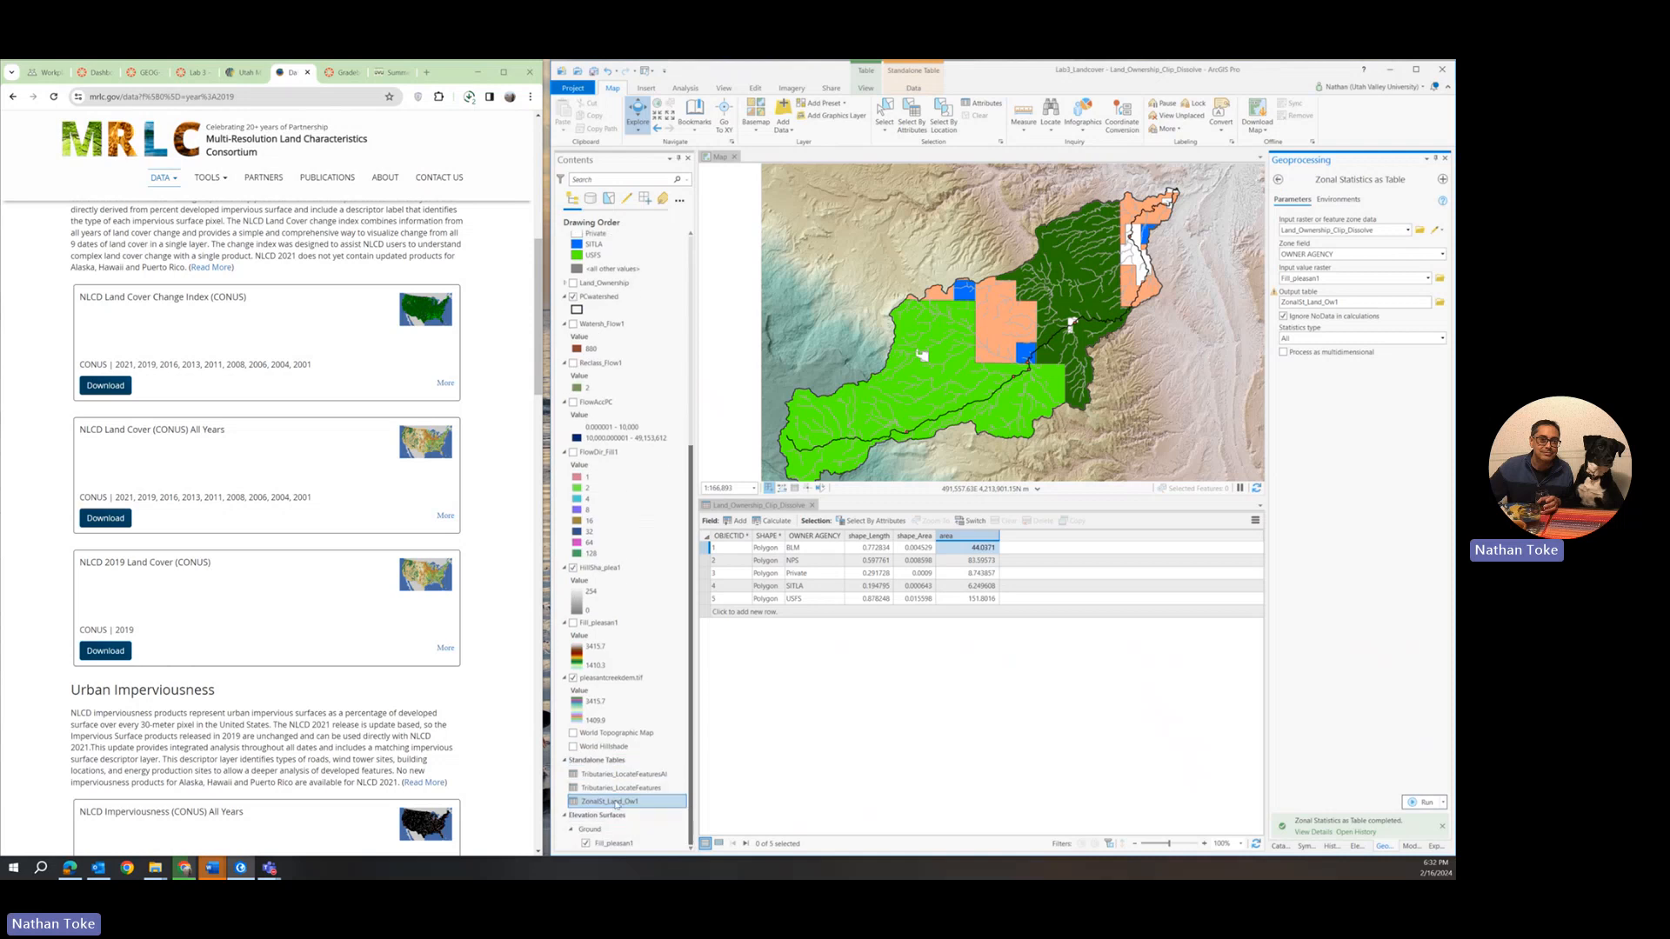
{"action": "right_click", "coordinate": [616, 801]}
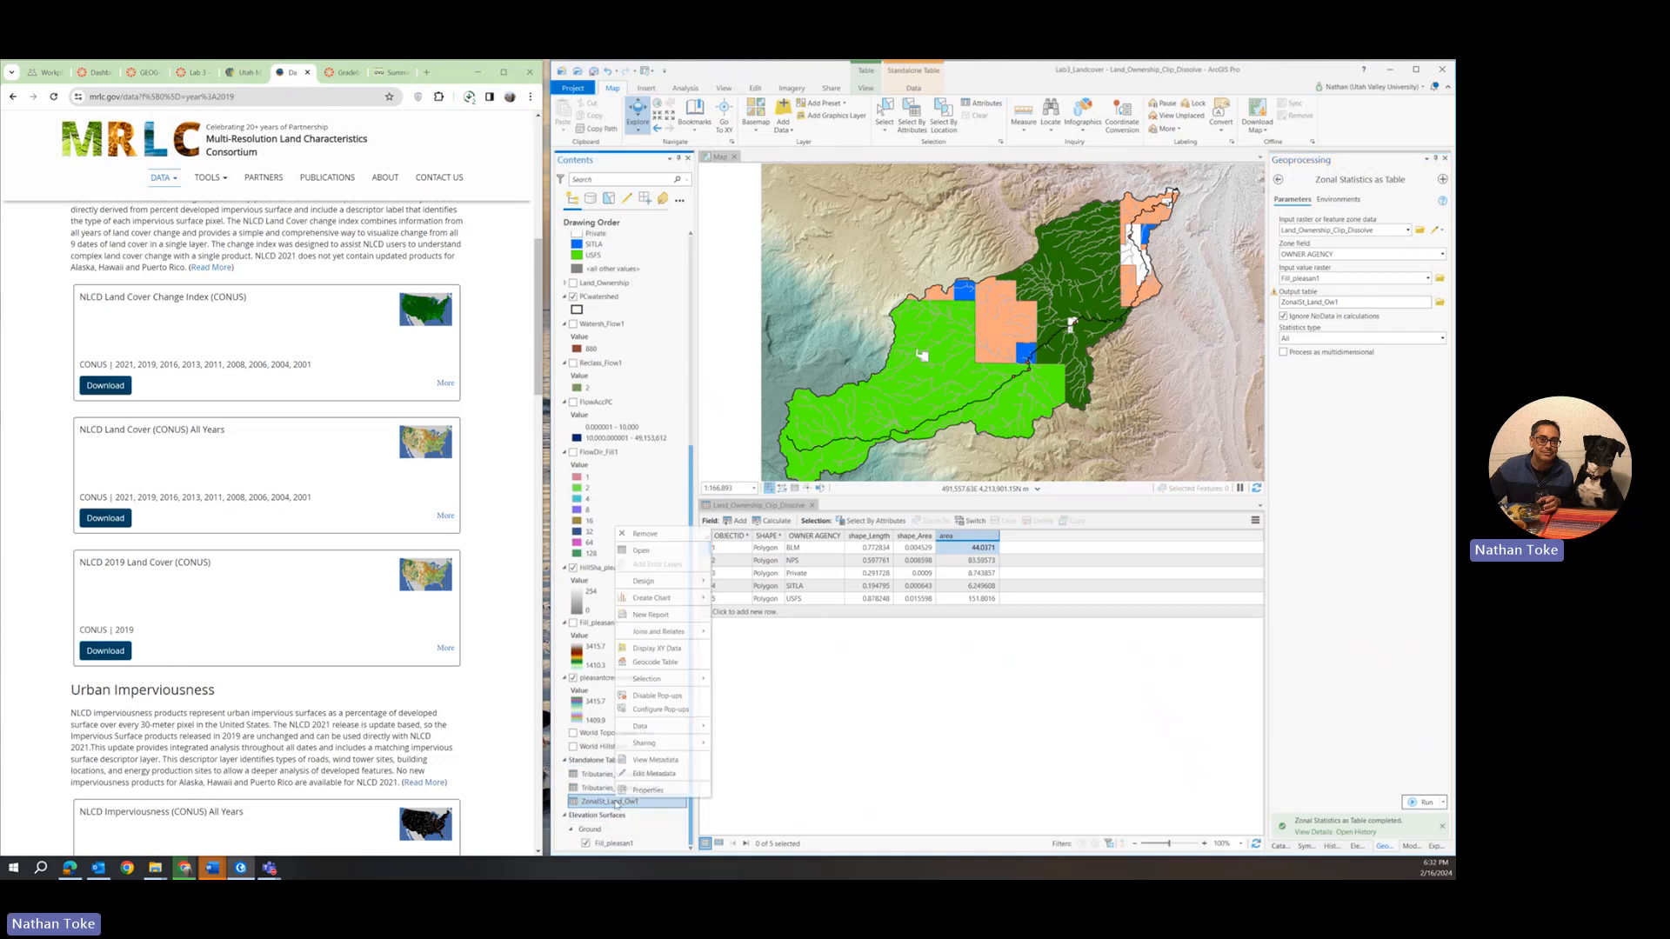
{"action": "left_click", "coordinate": [640, 551]}
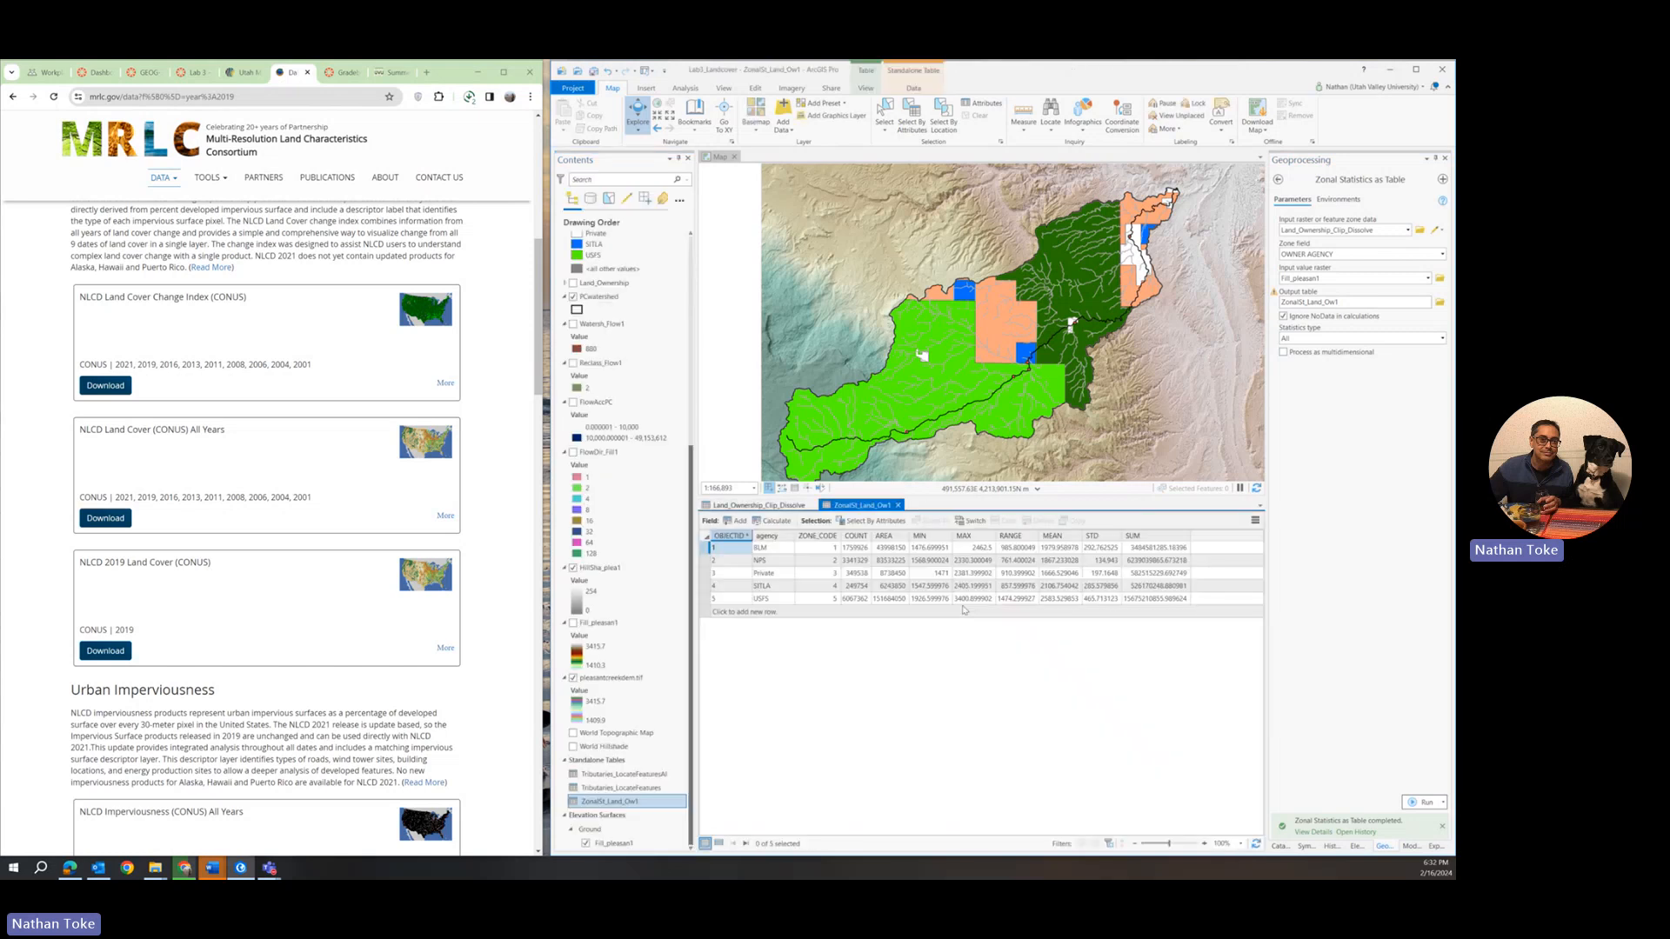
Examine each agency's cell count, area and elevation statistics, and close the zonal statistics and land ownership tables.
{"action": "left_click", "coordinate": [855, 548]}
{"action": "left_click", "coordinate": [891, 549]}
{"action": "left_click", "coordinate": [934, 550]}
{"action": "left_click", "coordinate": [989, 550]}
{"action": "left_click", "coordinate": [1015, 550]}
{"action": "left_click", "coordinate": [1052, 550]}
{"action": "left_click", "coordinate": [1018, 587]}
{"action": "left_click", "coordinate": [899, 506]}
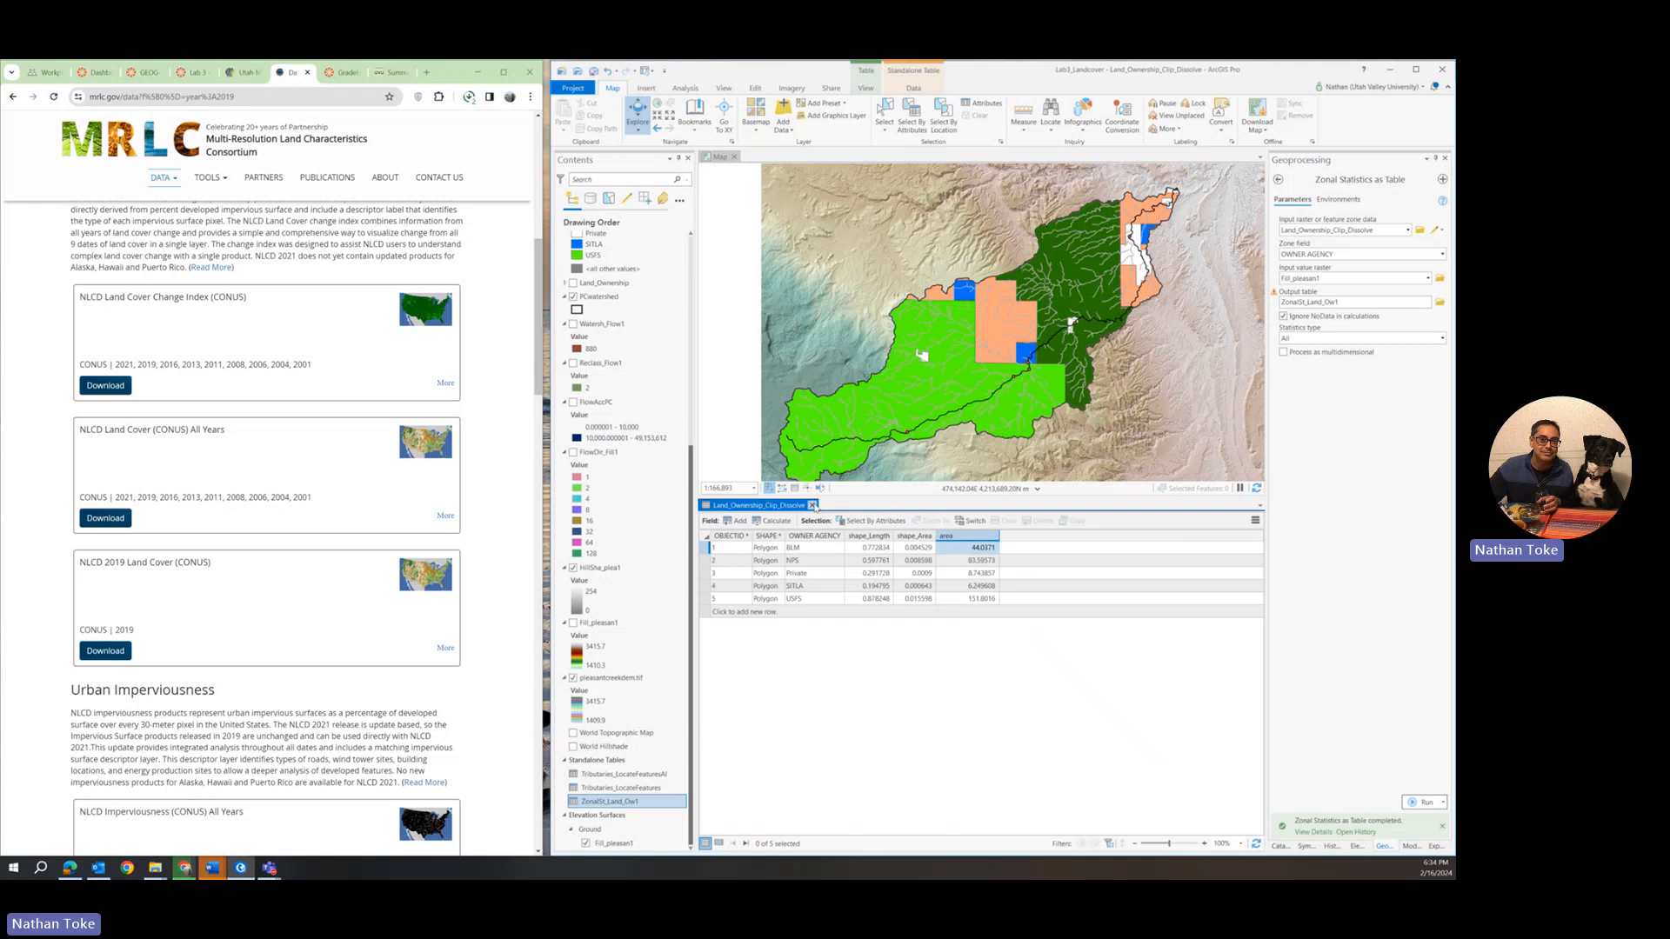
{"action": "left_click", "coordinate": [814, 506]}
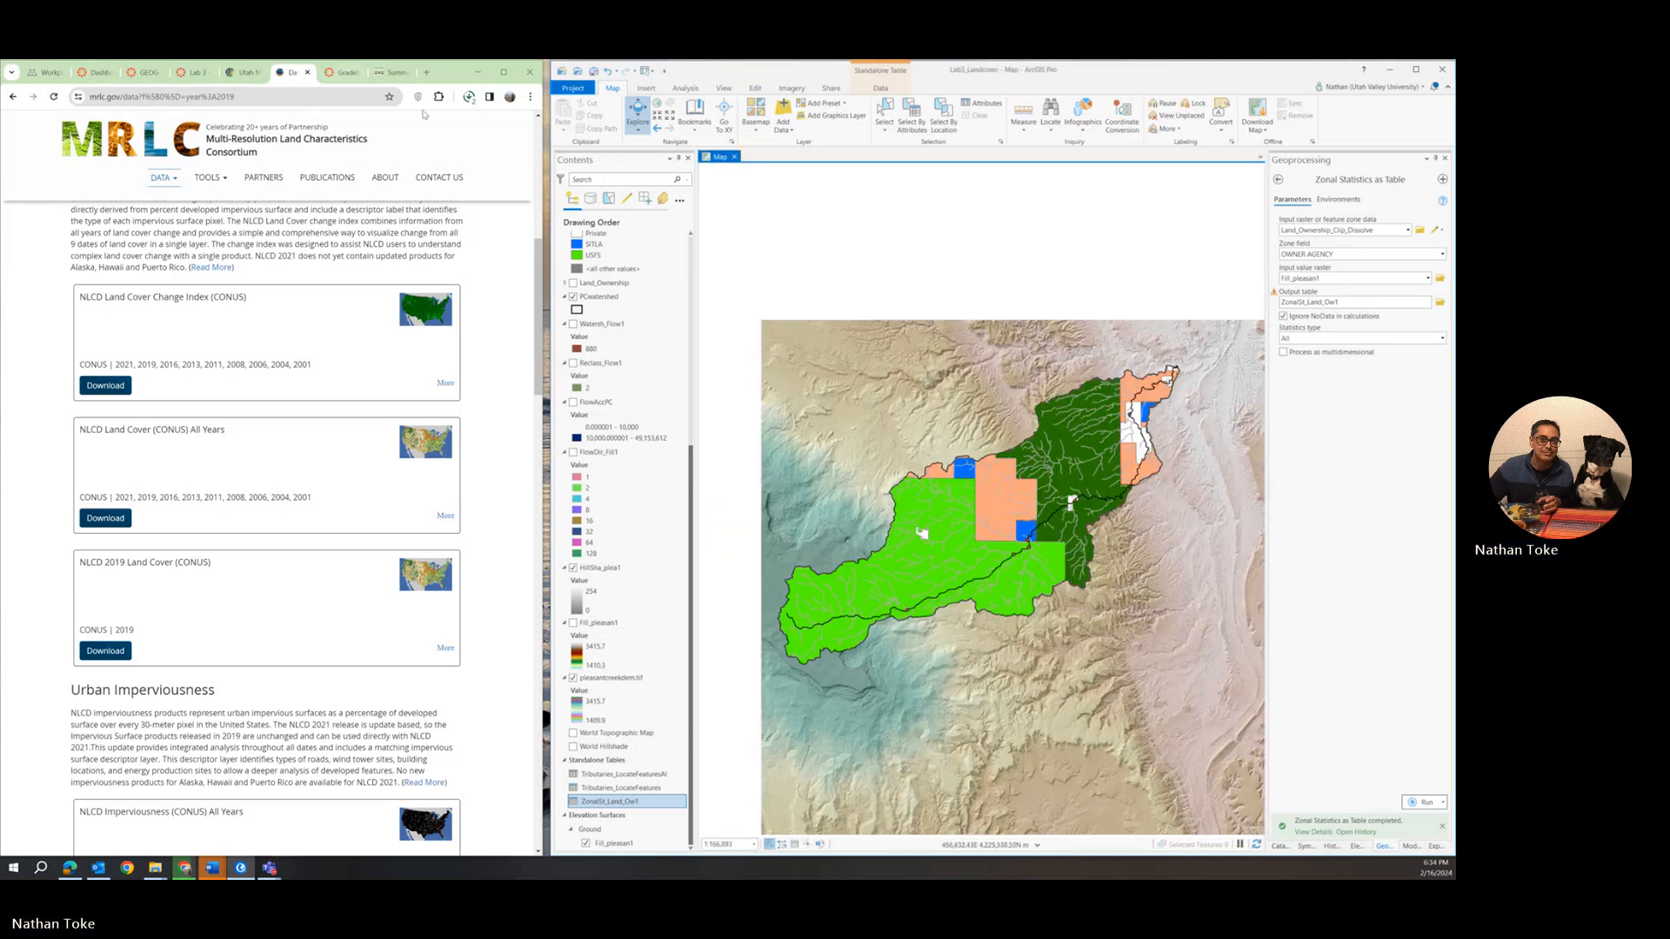